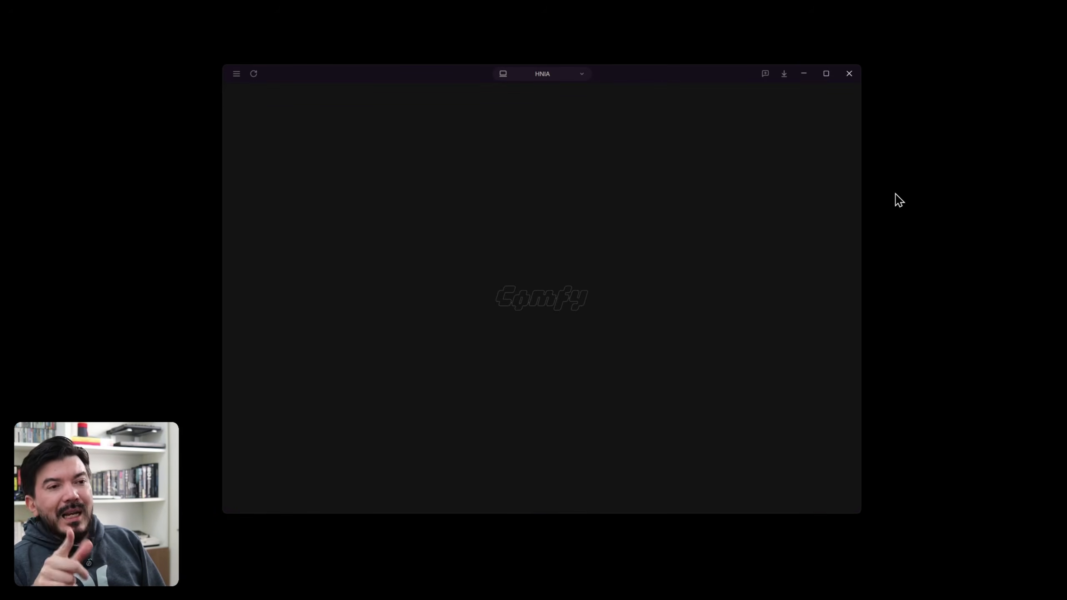
Step: Maximize the application window and check the list of saved workflows
double_click(681, 73)
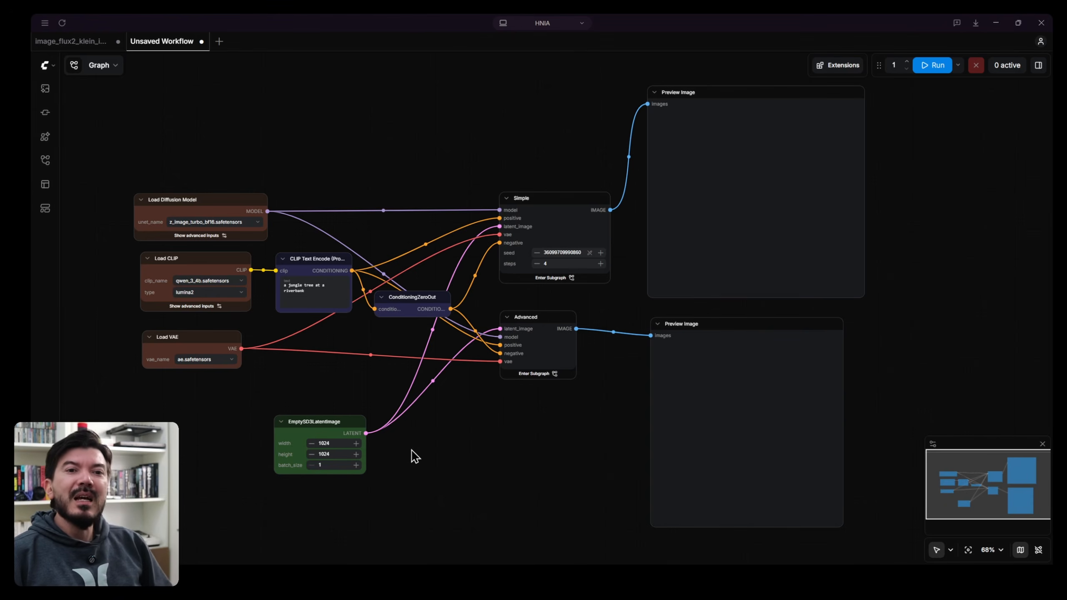
left_click(45, 161)
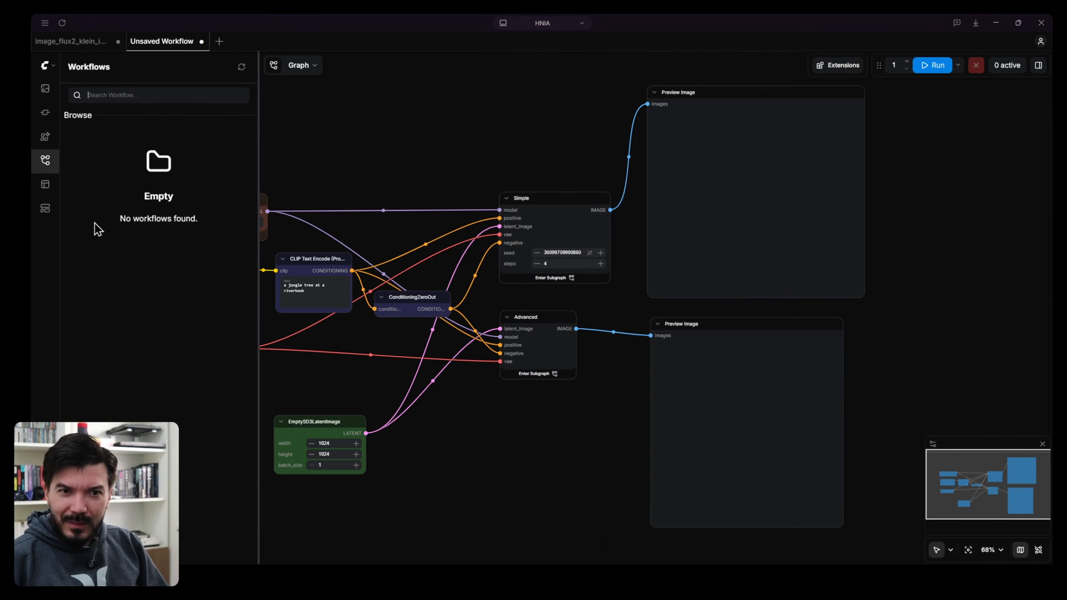
left_click(45, 160)
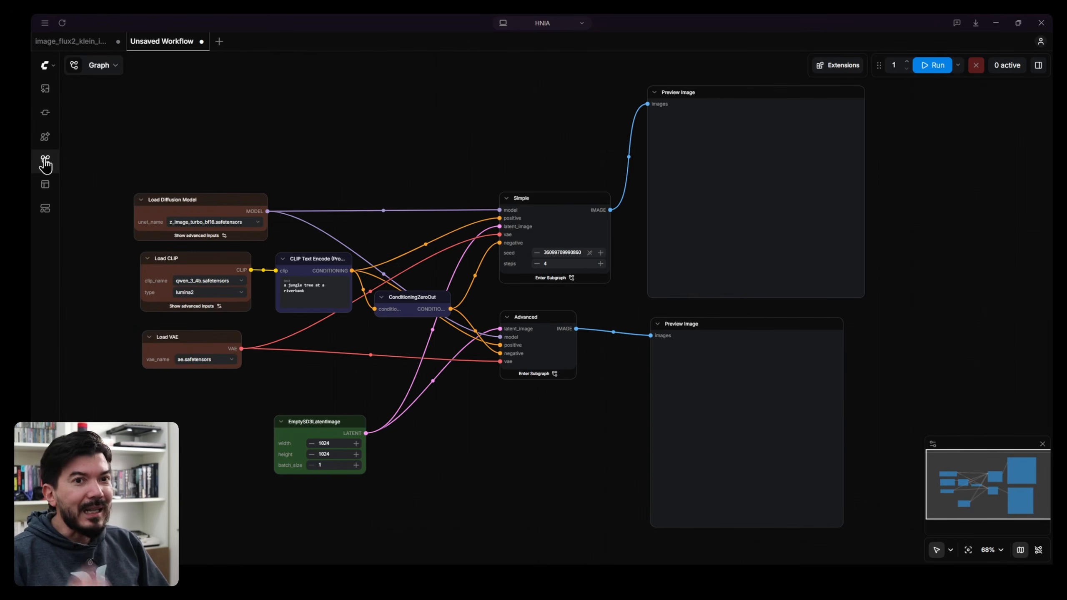
Step: Save the current workflow as z-image-text-to-image and check the list of saved workflows for it
left_click(54, 64)
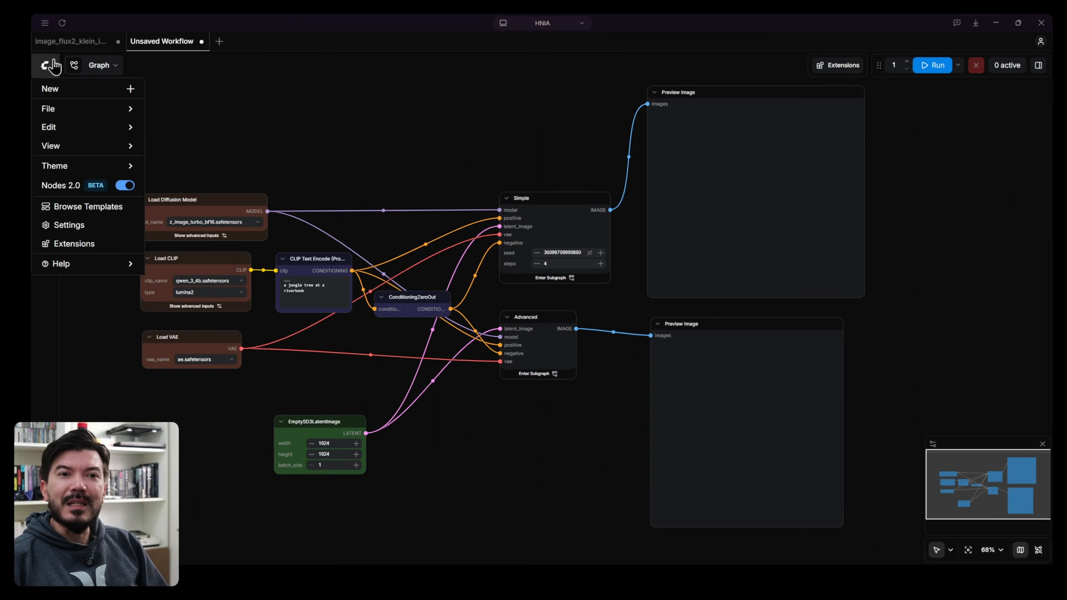
mouse_move(57, 108)
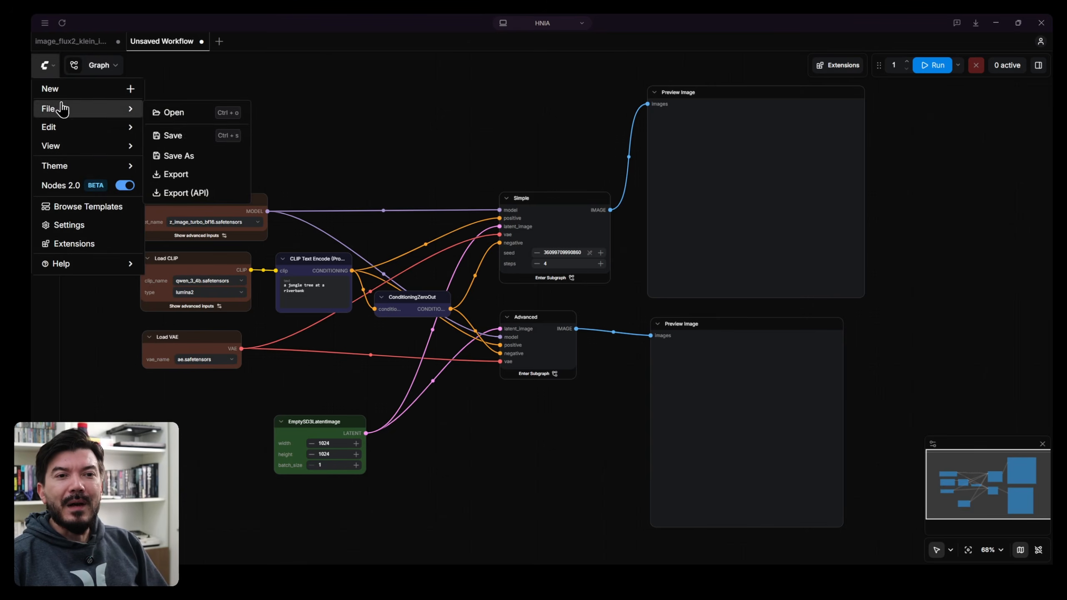
left_click(166, 136)
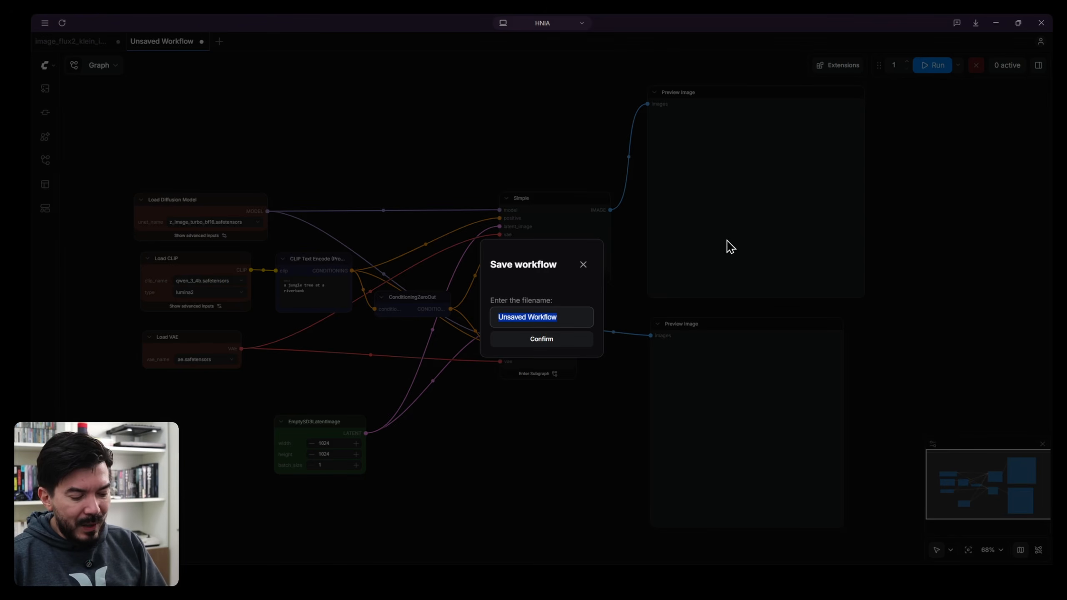
type("z-image")
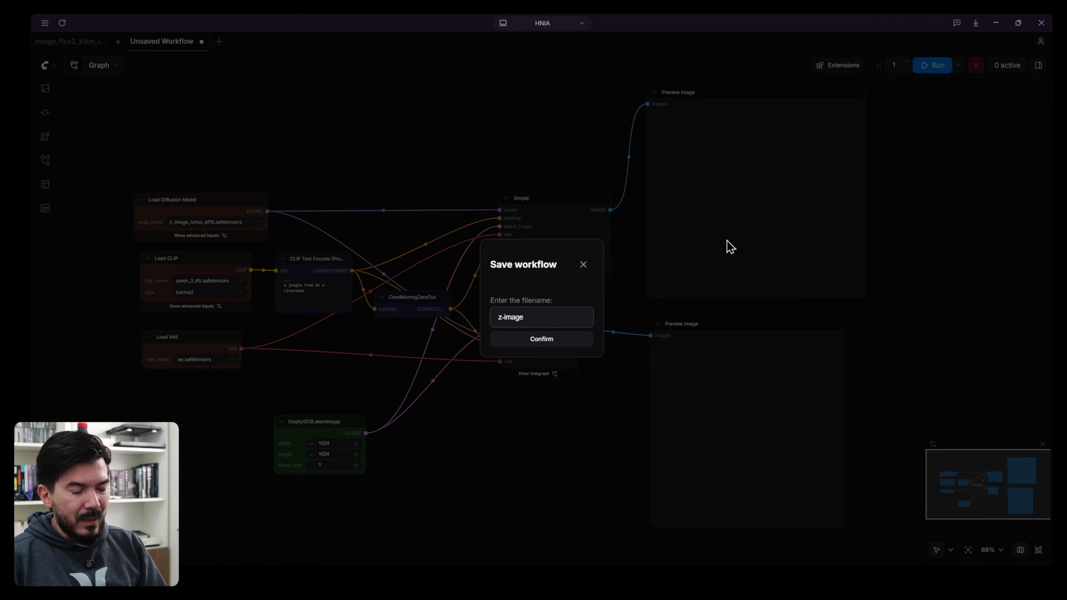
type("-te")
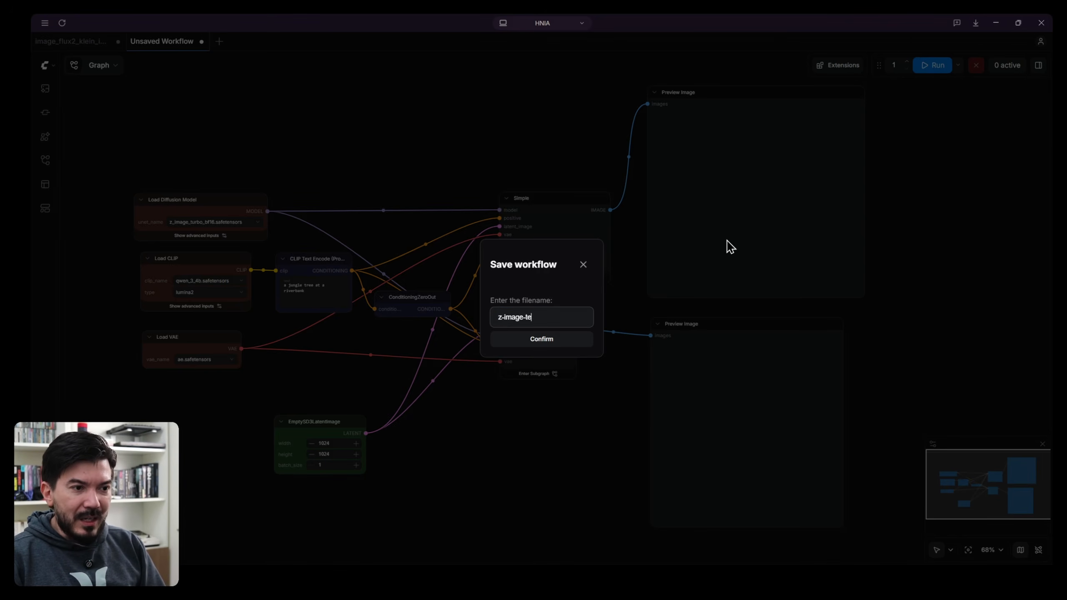
type("xt-to-imag")
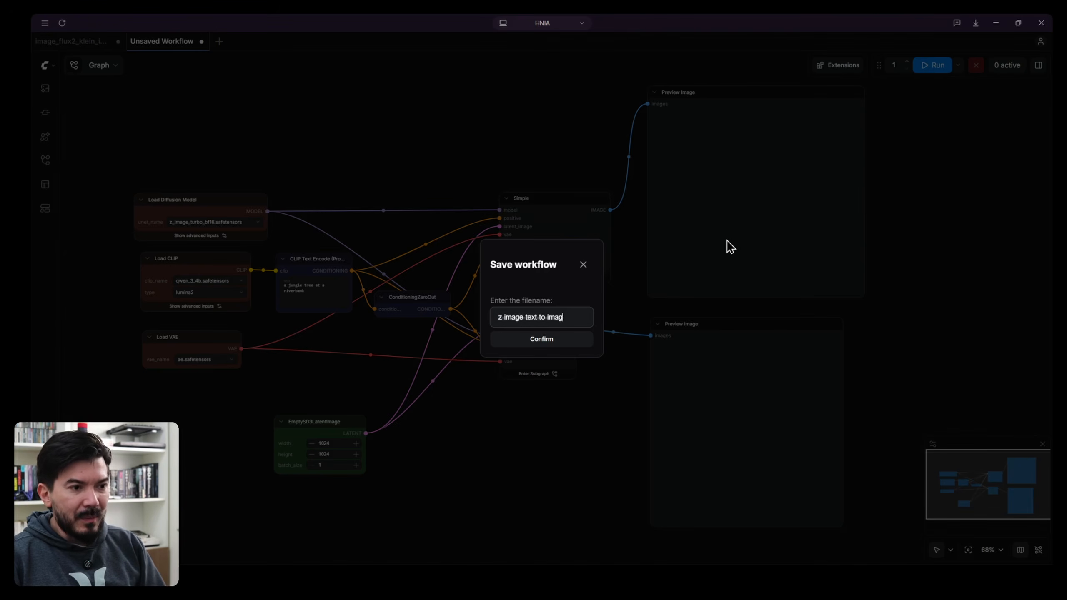
type("e")
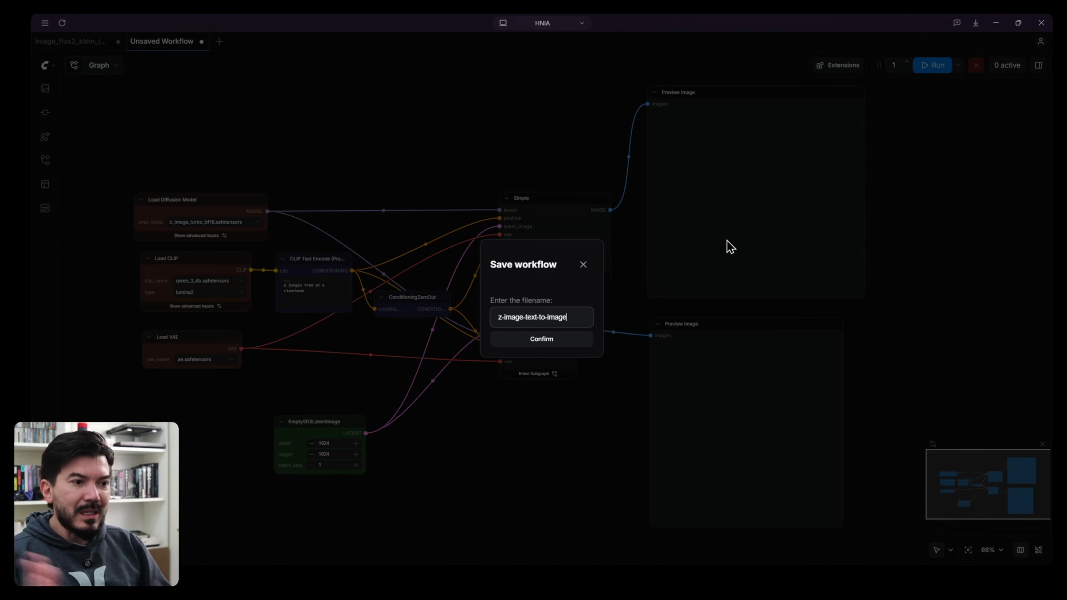
left_click(553, 346)
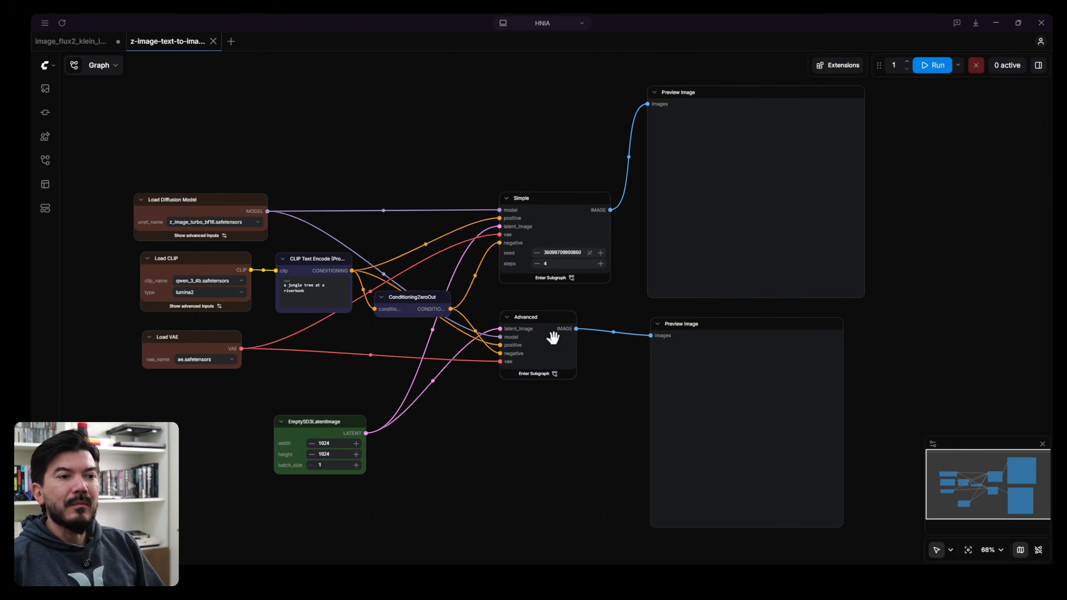
left_click(45, 161)
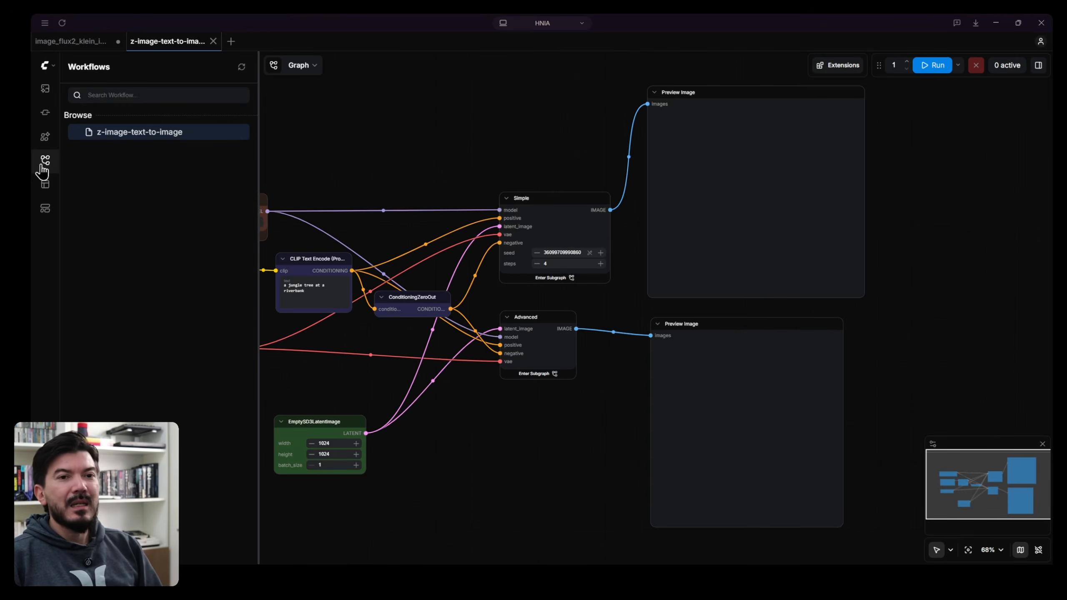
left_click(45, 160)
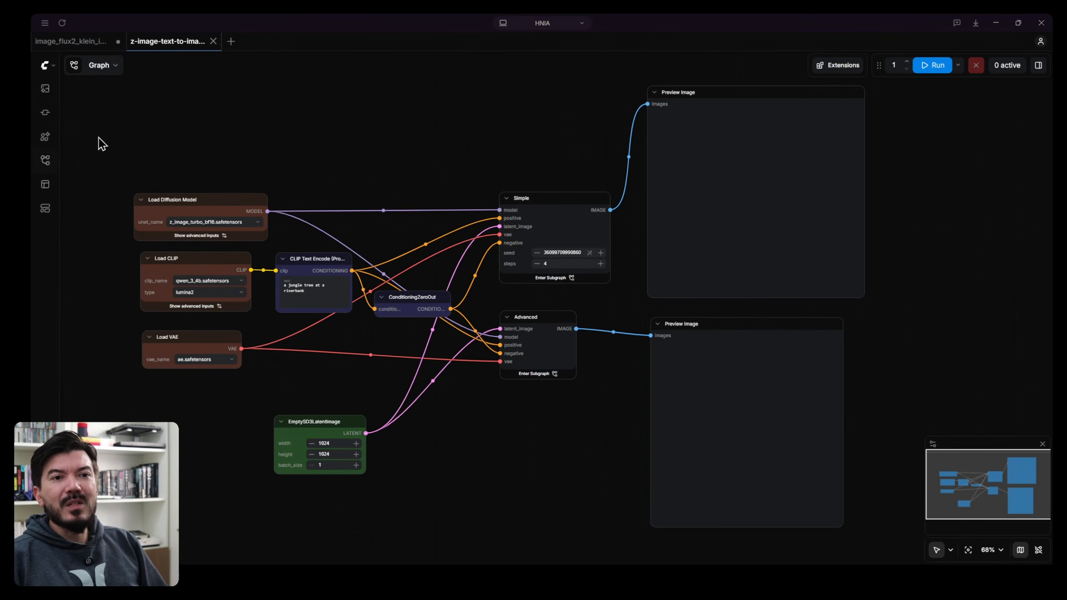
Step: Close the z-image-text-to-image and image_flux2_klein workflows, and look for the saved workflow in the workflows list
left_click(213, 42)
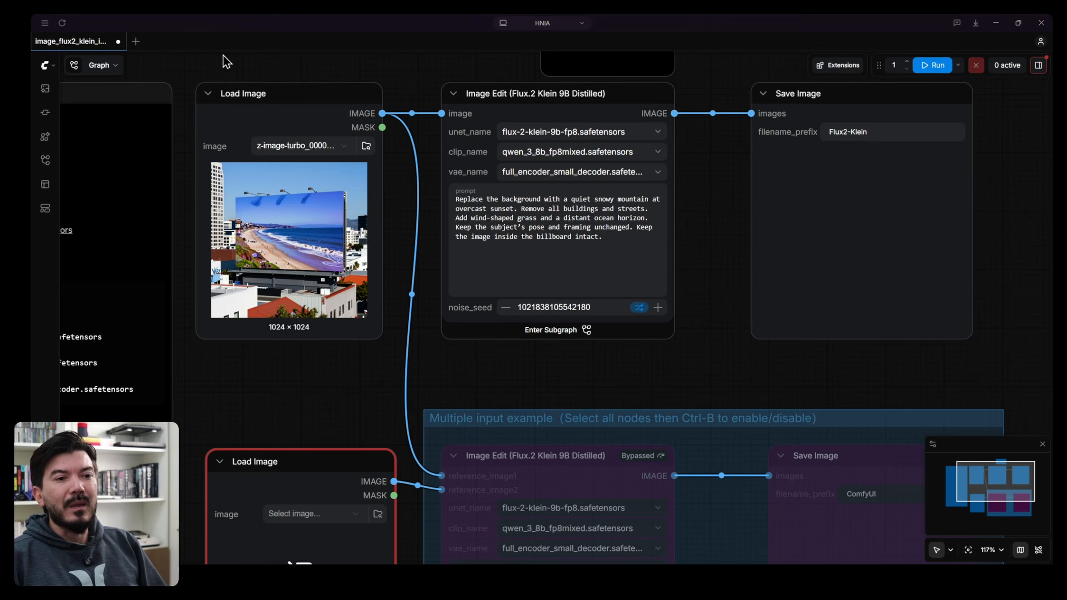
left_click(118, 41)
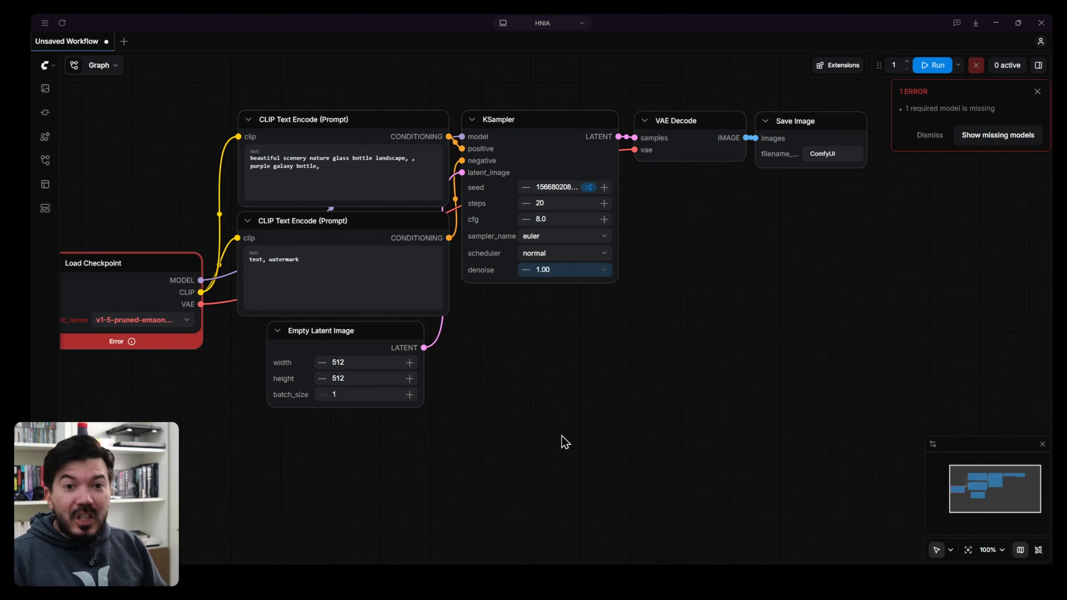
left_click(45, 160)
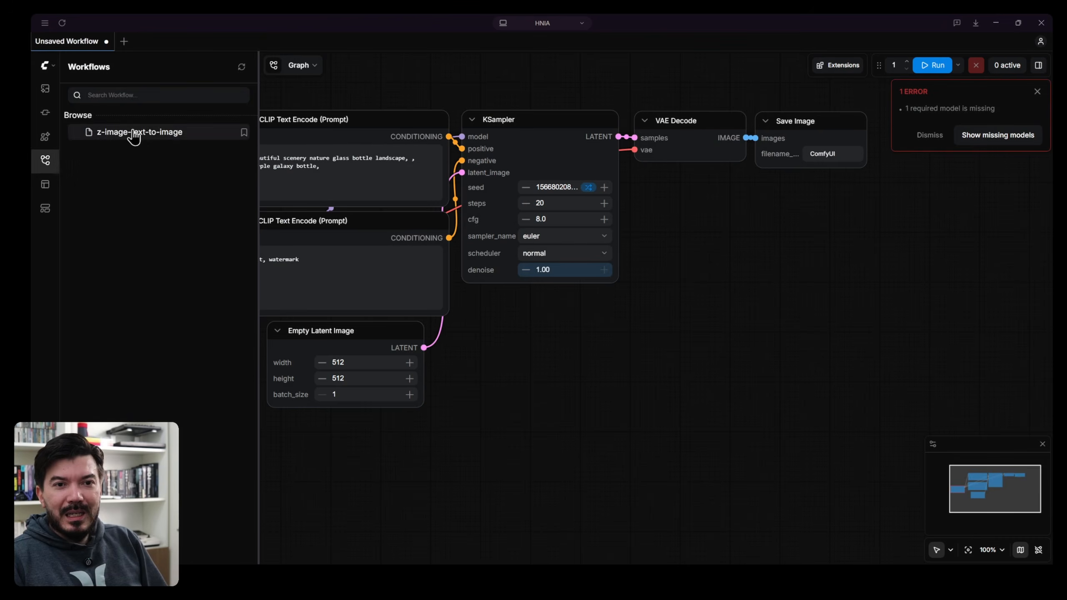
left_click(45, 161)
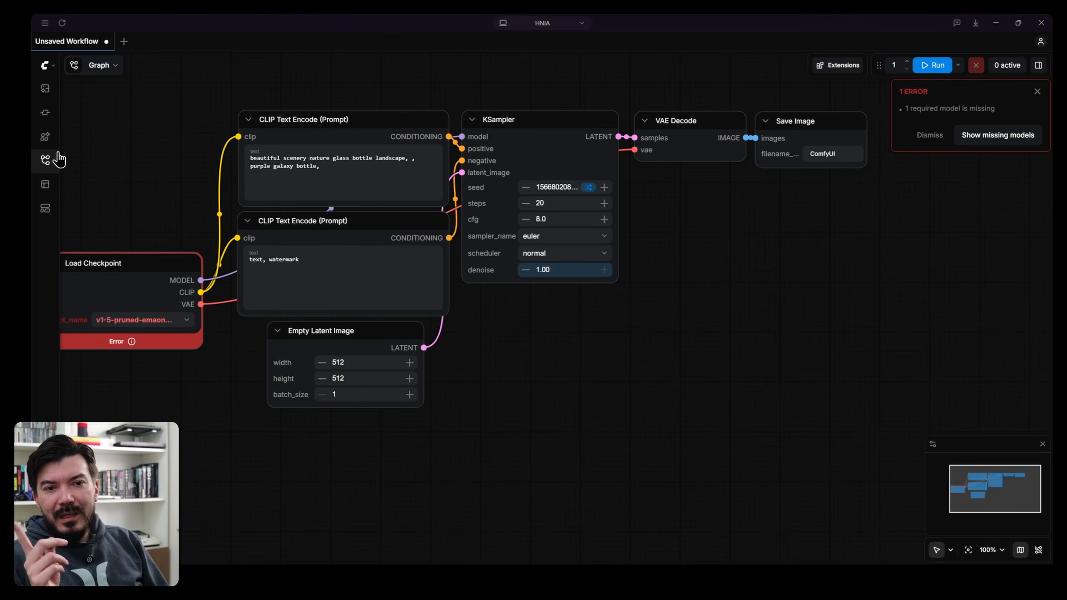
Step: In the templates, replace the Ideogram model filter with Z-Image-Turbo and load the Z-Image-Turbo Text to Image template
left_click(44, 209)
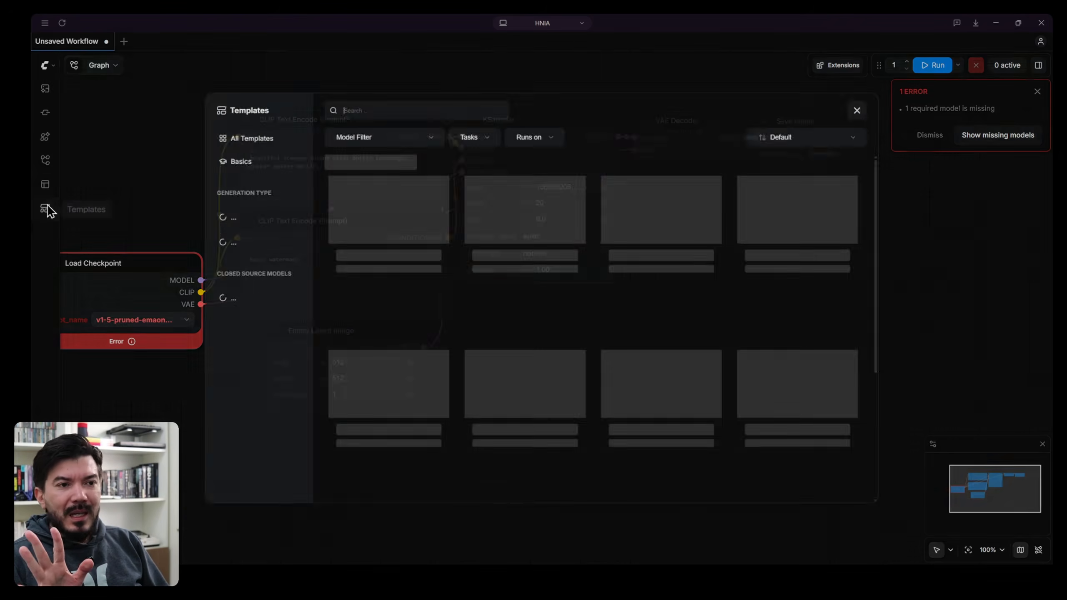
left_click(430, 131)
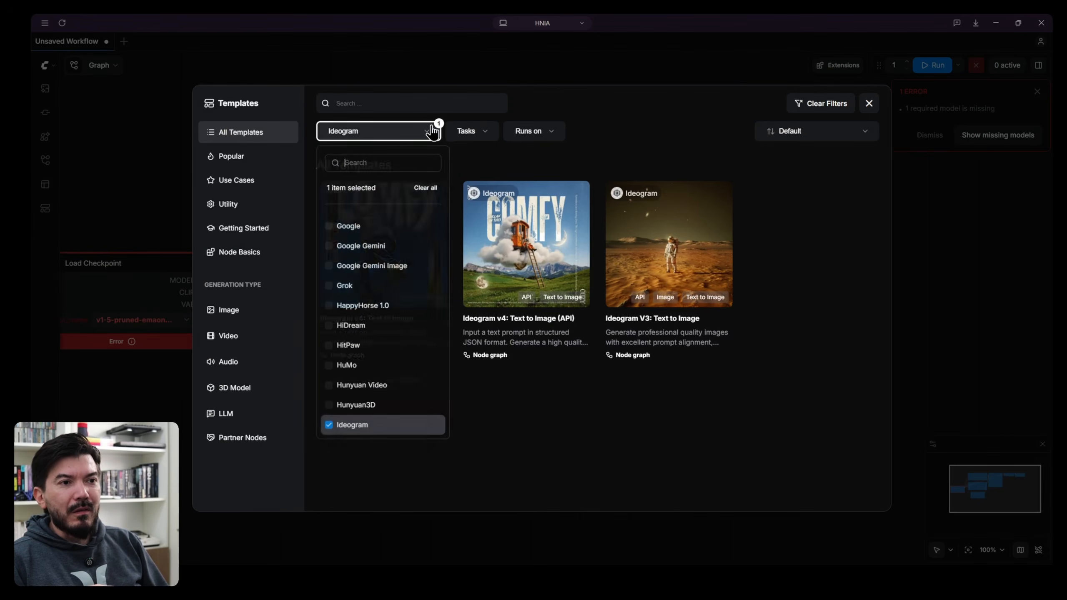
left_click(426, 188)
left_click(400, 162)
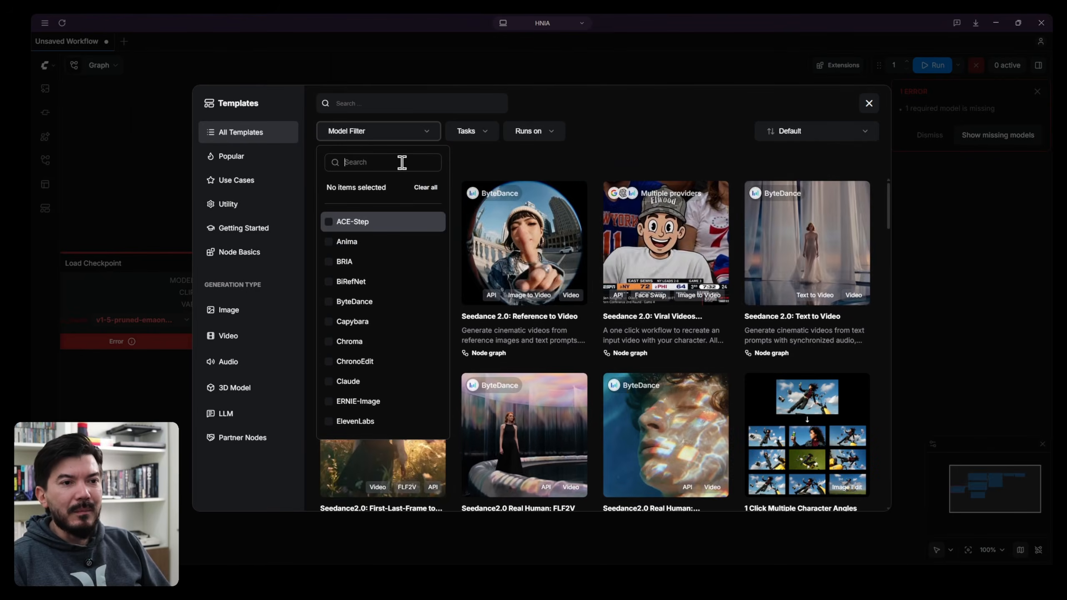
type("z-")
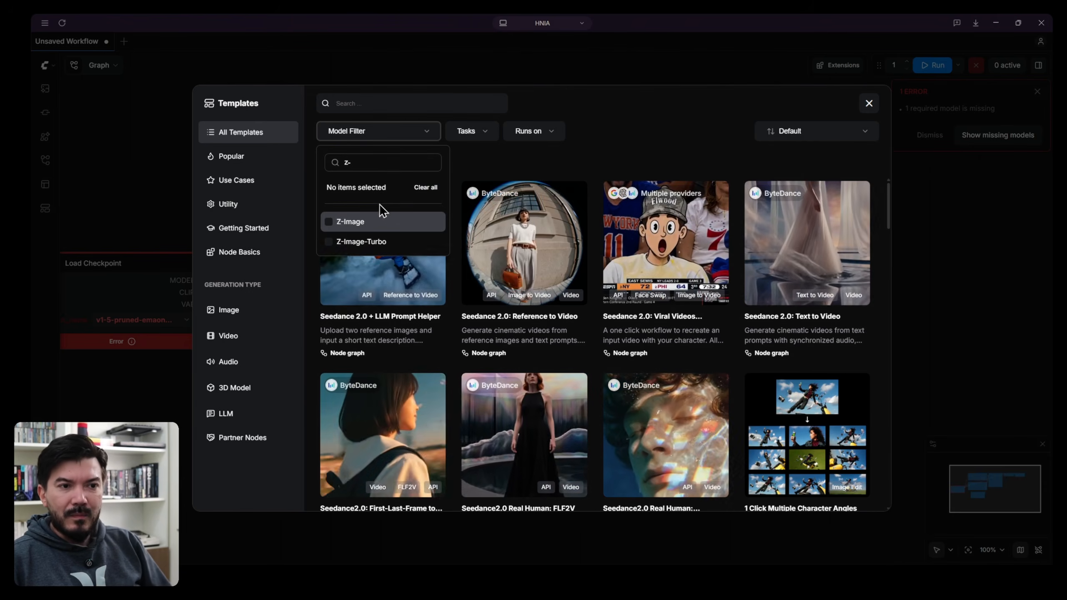
left_click(328, 242)
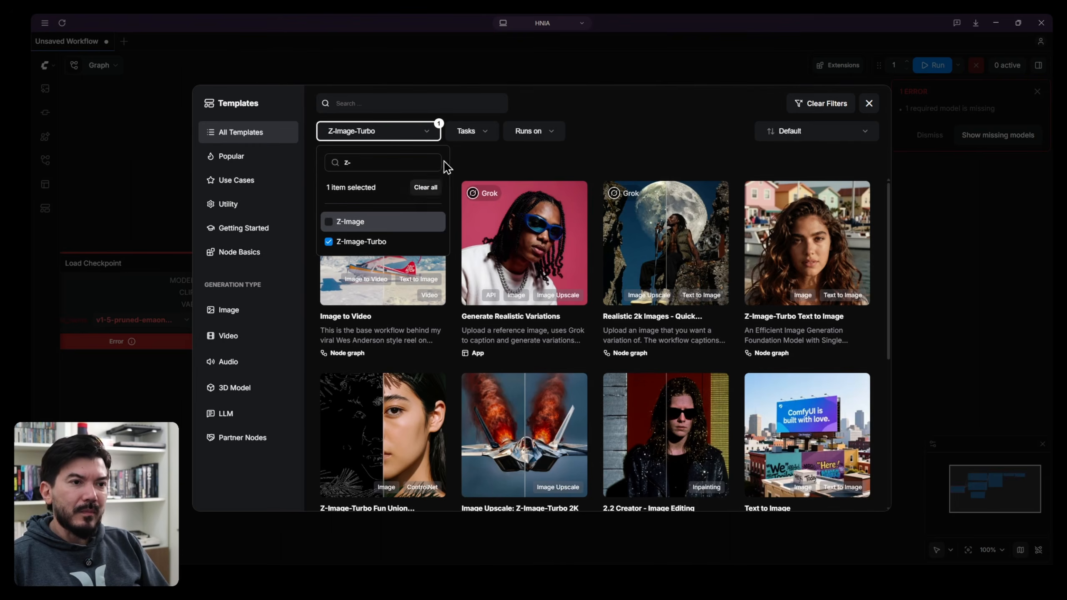
left_click(479, 160)
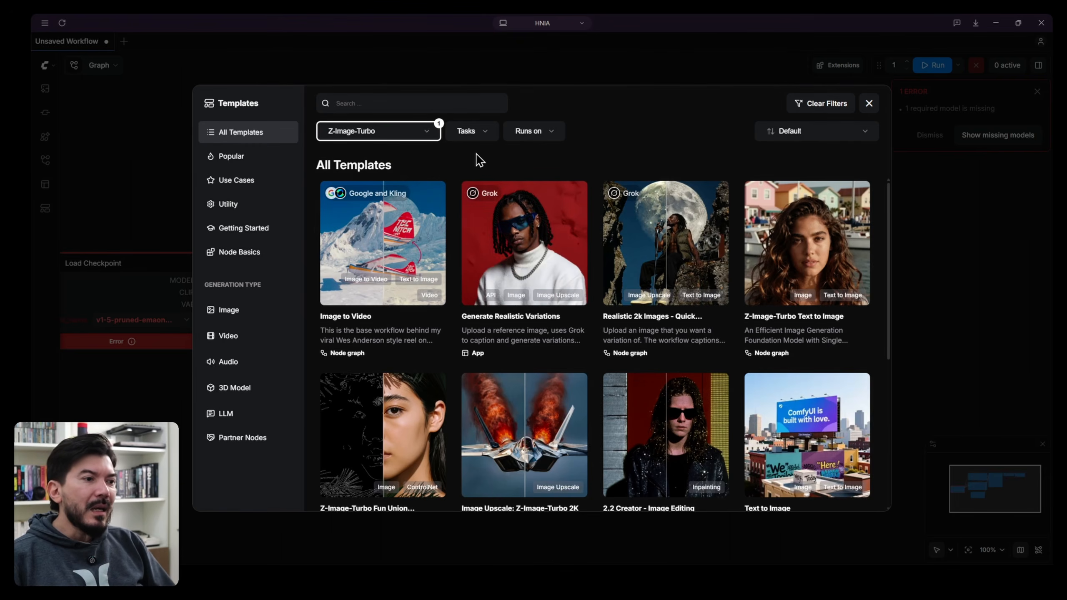
mouse_move(815, 240)
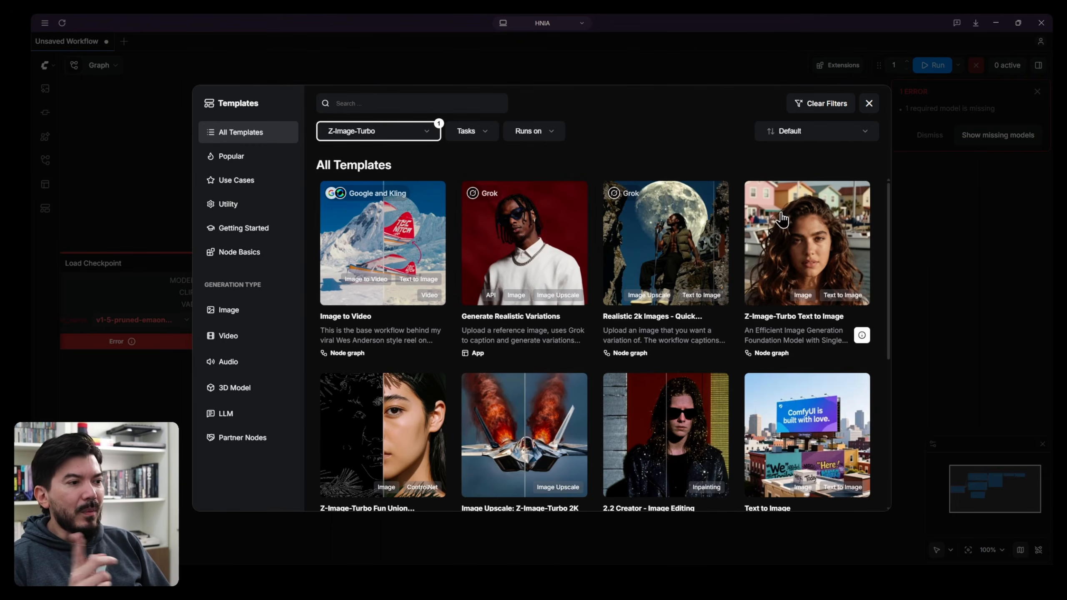
left_click(815, 239)
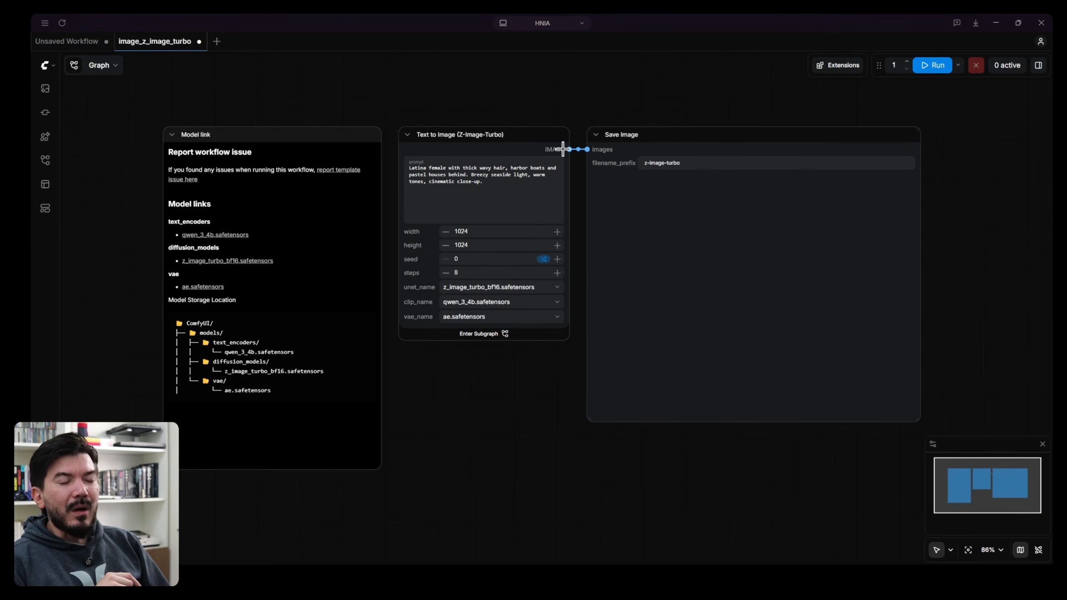
Step: Review the Text to Image node's settings and run the workflow to generate an image from the template's prompt
scroll(517, 295, "up", 12)
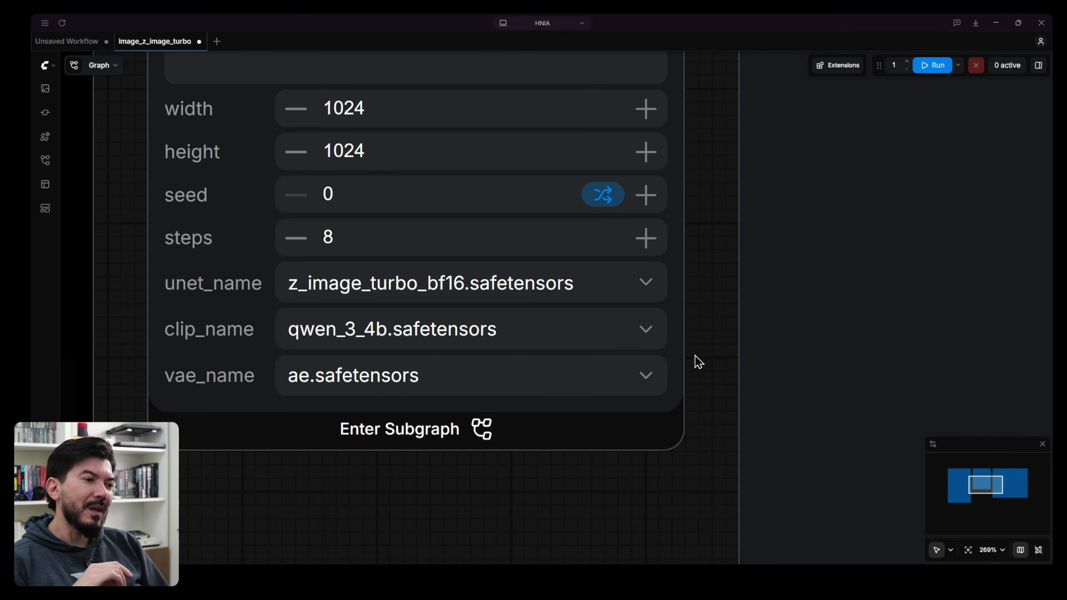
scroll(698, 361, "up", 3)
scroll(704, 362, "down", 6)
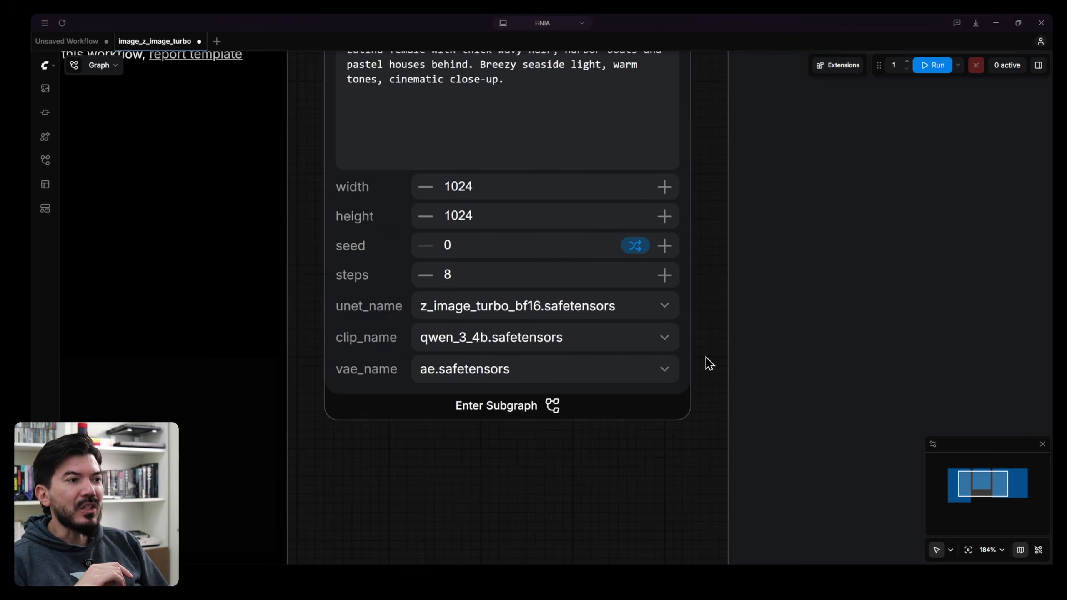
scroll(709, 363, "down", 3)
left_click(932, 65)
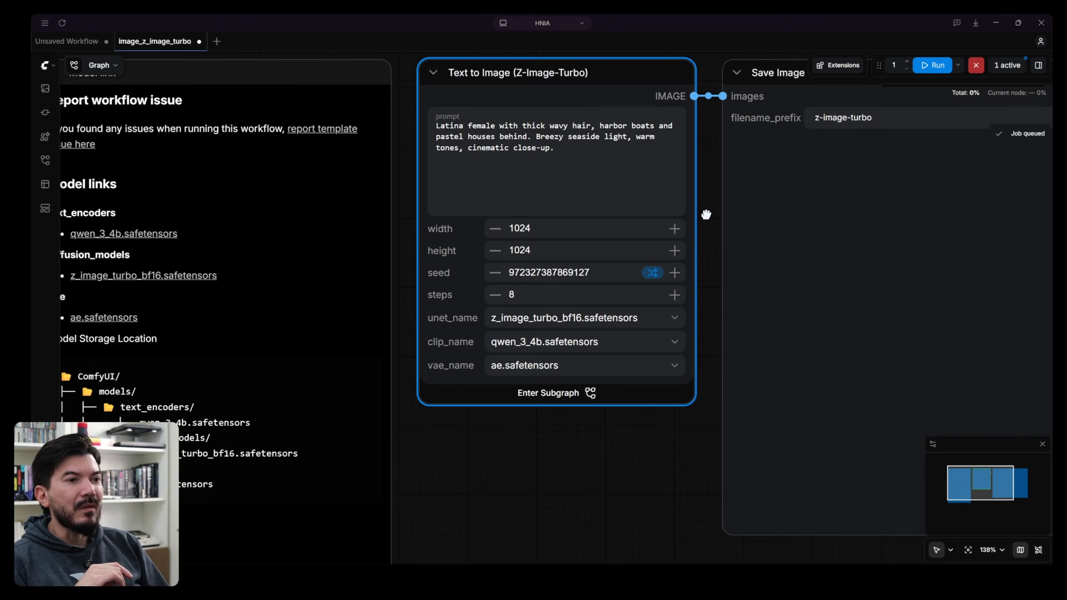
Step: Delete the Model link note, leaving the Text to Image and Save Image nodes in the workflow
left_click_drag(706, 215, 640, 248)
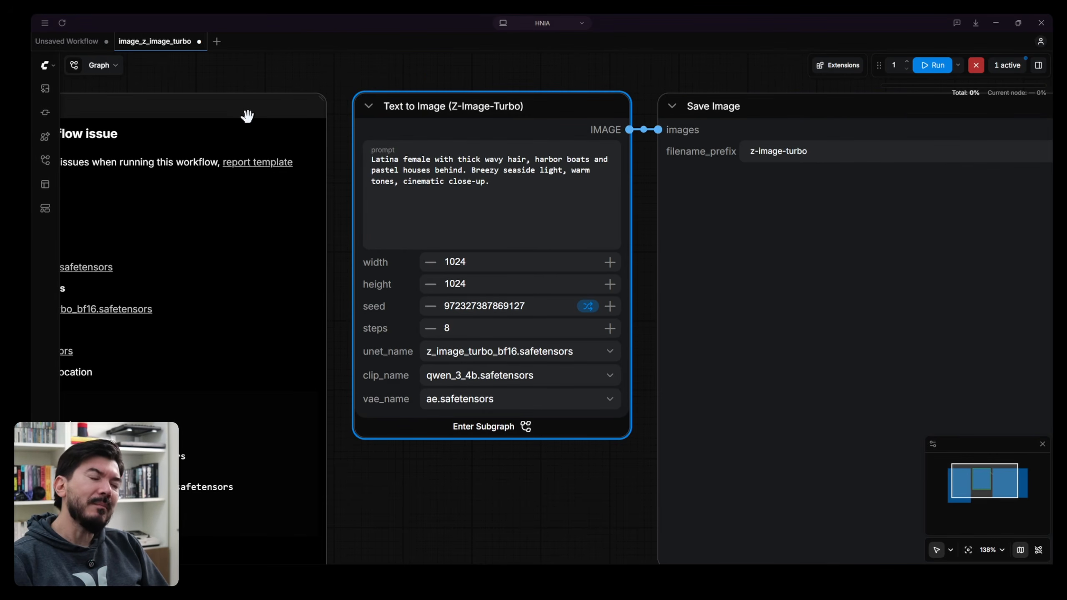
scroll(559, 511, "down", 1)
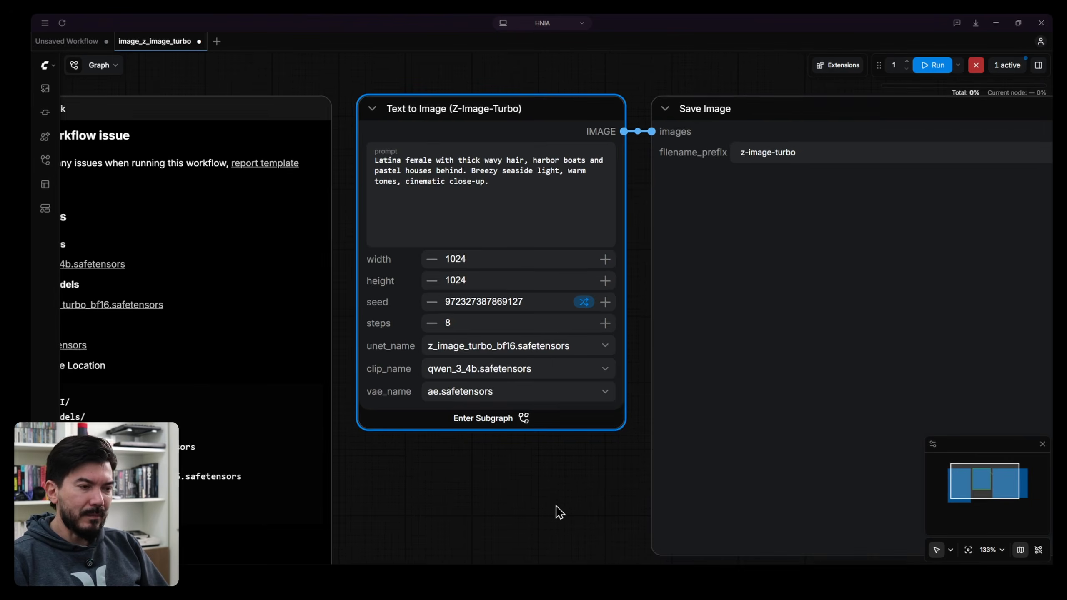
scroll(558, 511, "down", 4)
left_click(263, 134)
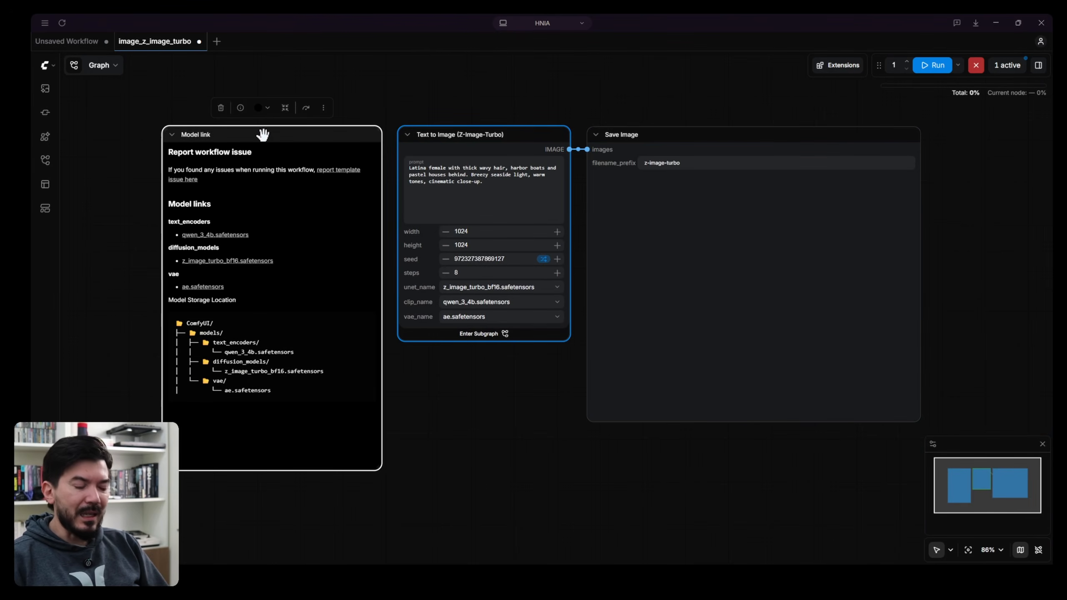
key("Delete")
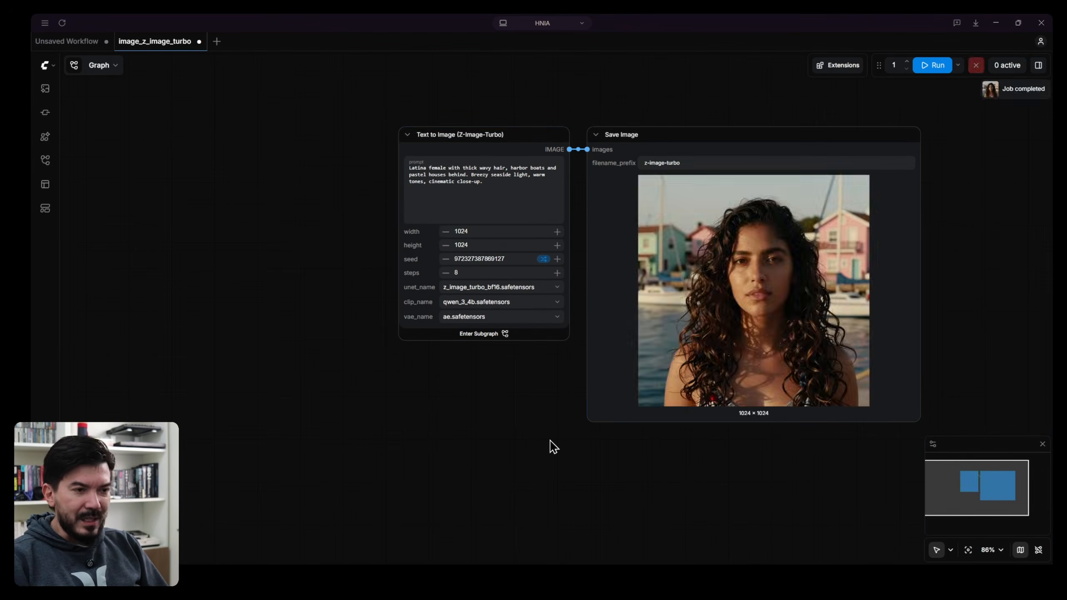
key("period")
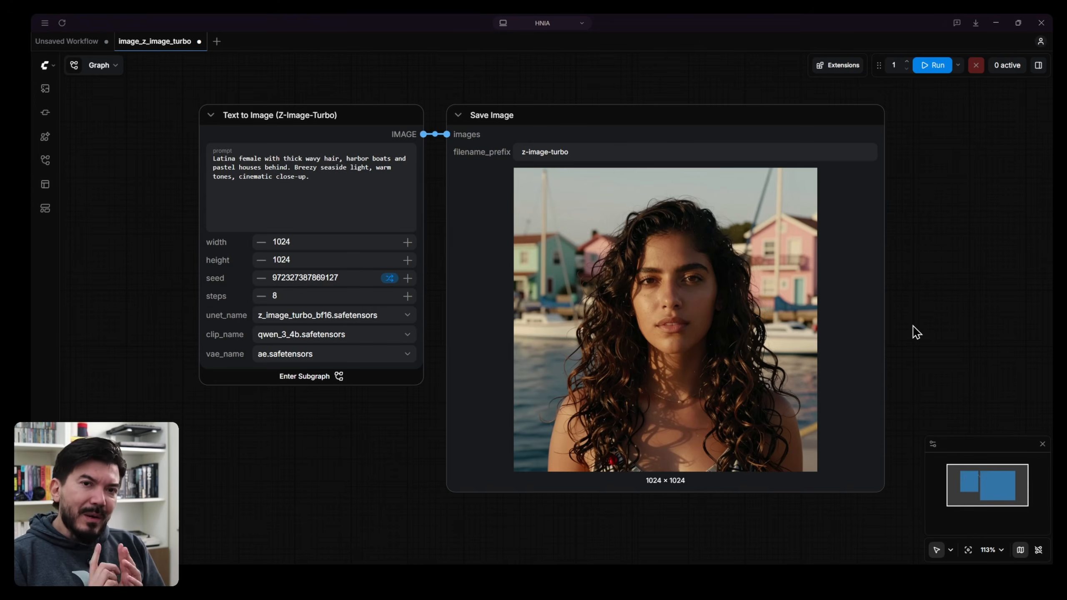
key("super")
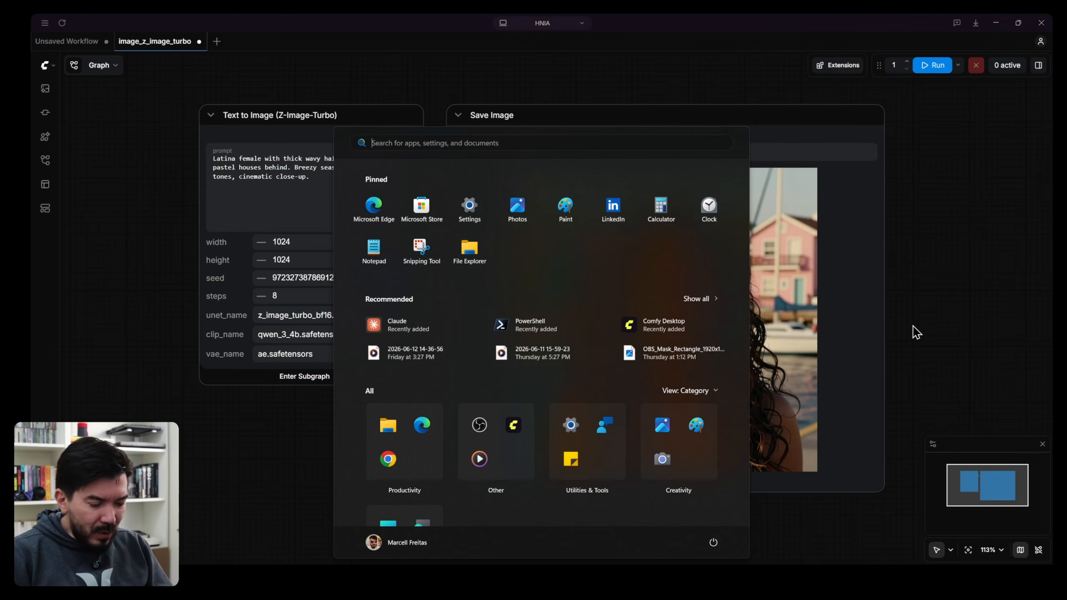
key("super")
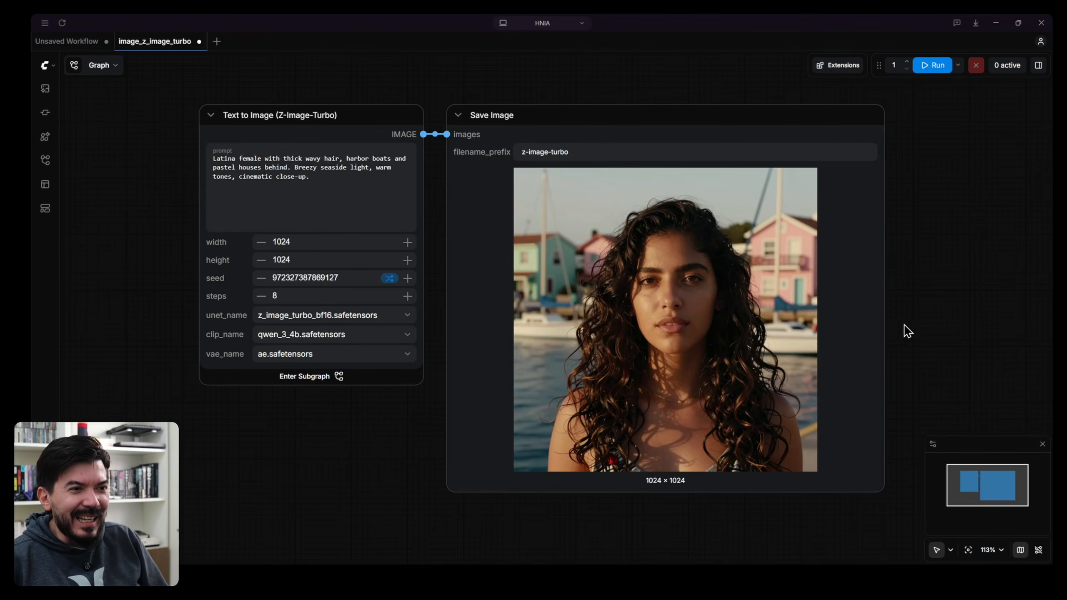
Step: Switch to Task Manager, enlarge its window, check the GPU's dedicated memory usage in the performance view, and return to ComfyUI
key("ctrl+shift+Escape")
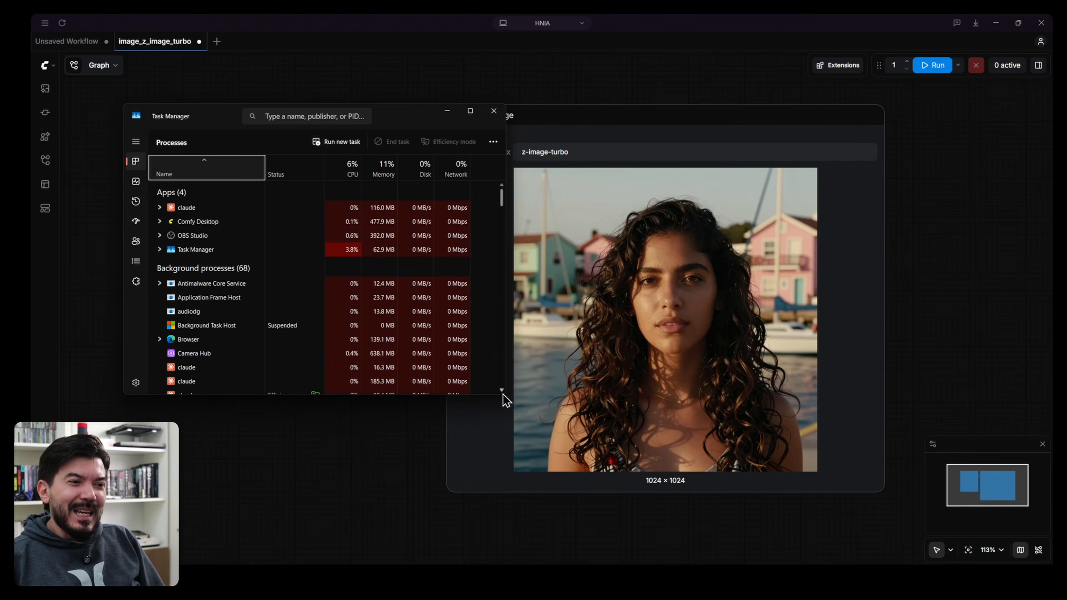
left_click_drag(504, 395, 647, 496)
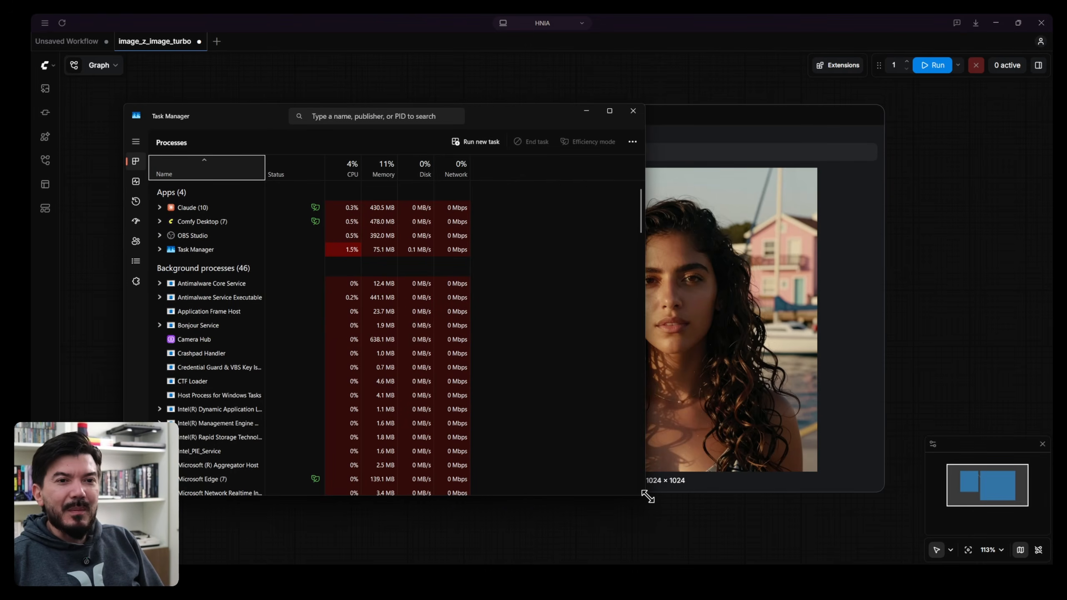
left_click(135, 184)
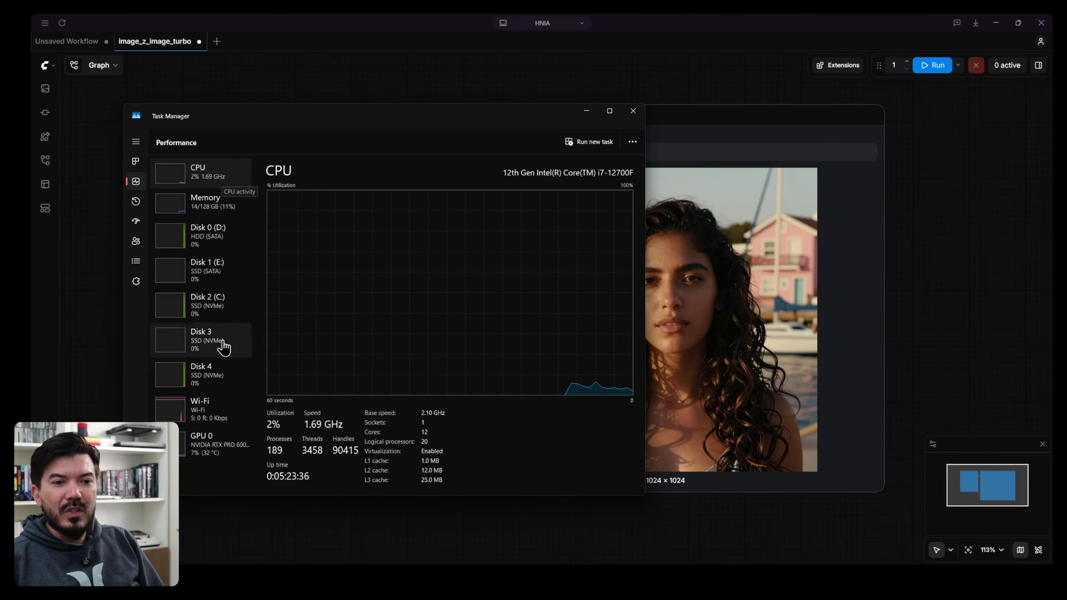
left_click(217, 450)
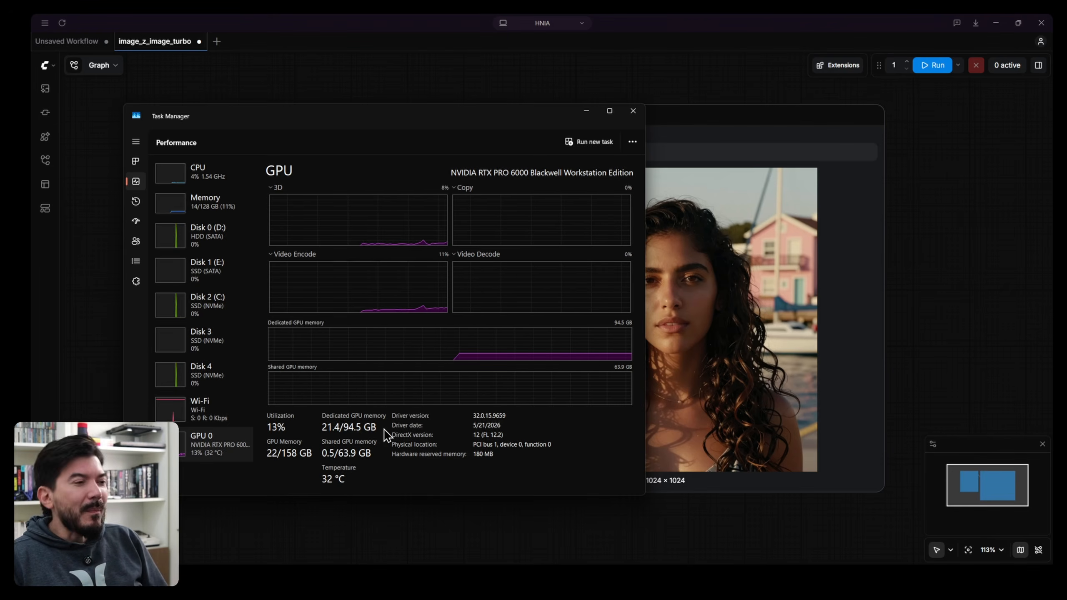
left_click(907, 306)
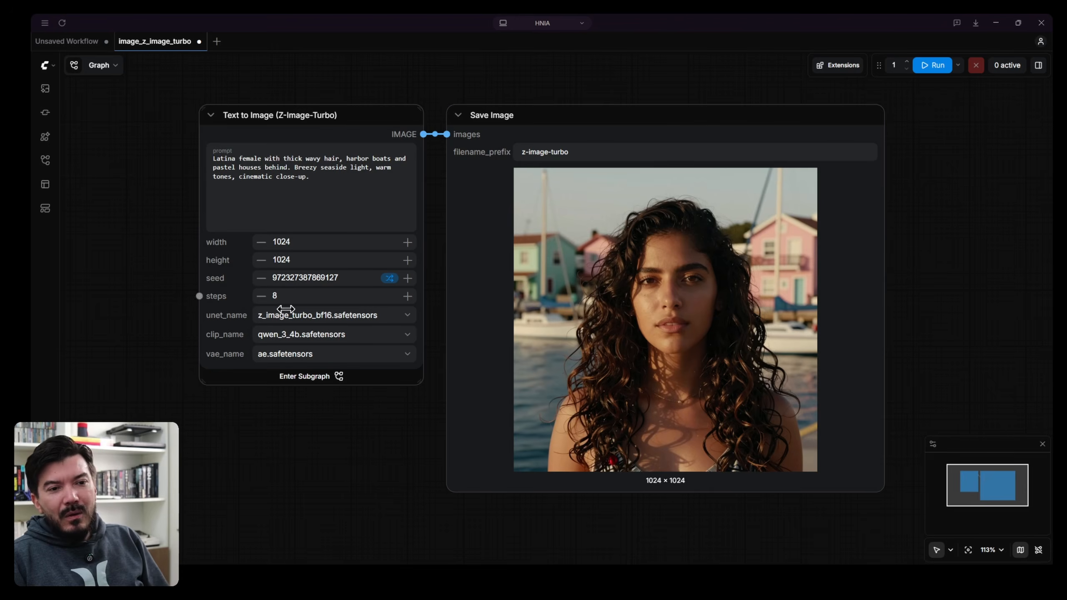
Step: Examine the model files set in the Text to Image node and compare them with the GPU memory usage in Task Manager
scroll(285, 309, "up", 14)
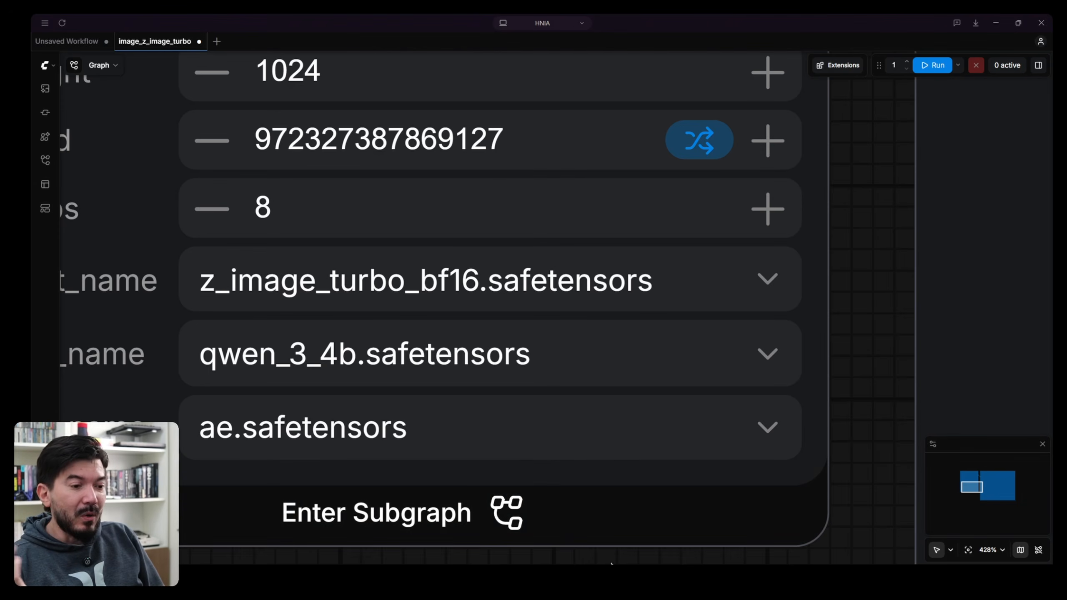
key("ctrl+shift+Escape")
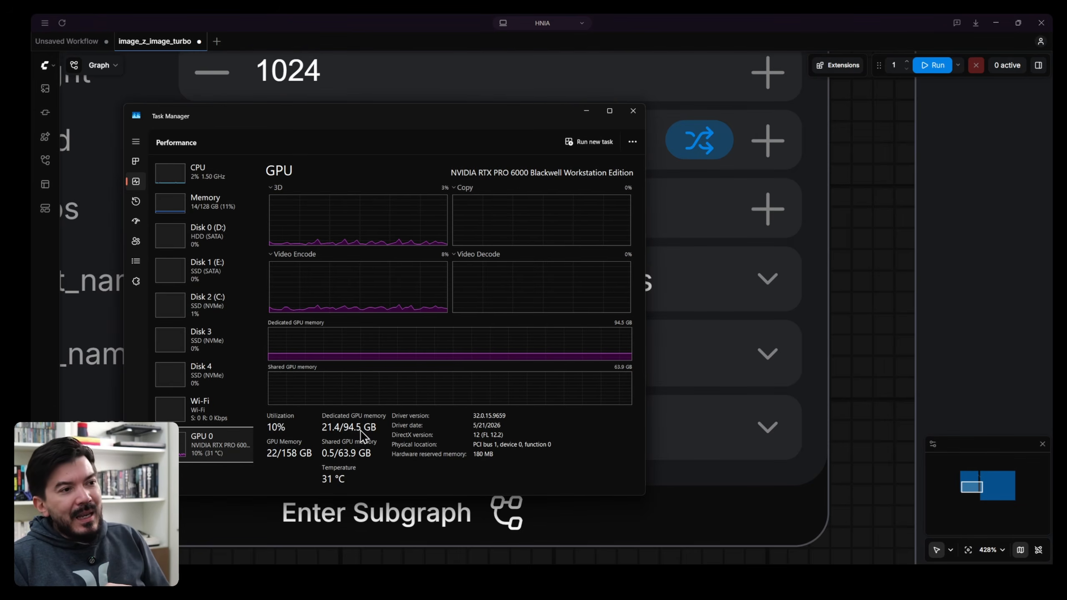
left_click(804, 291)
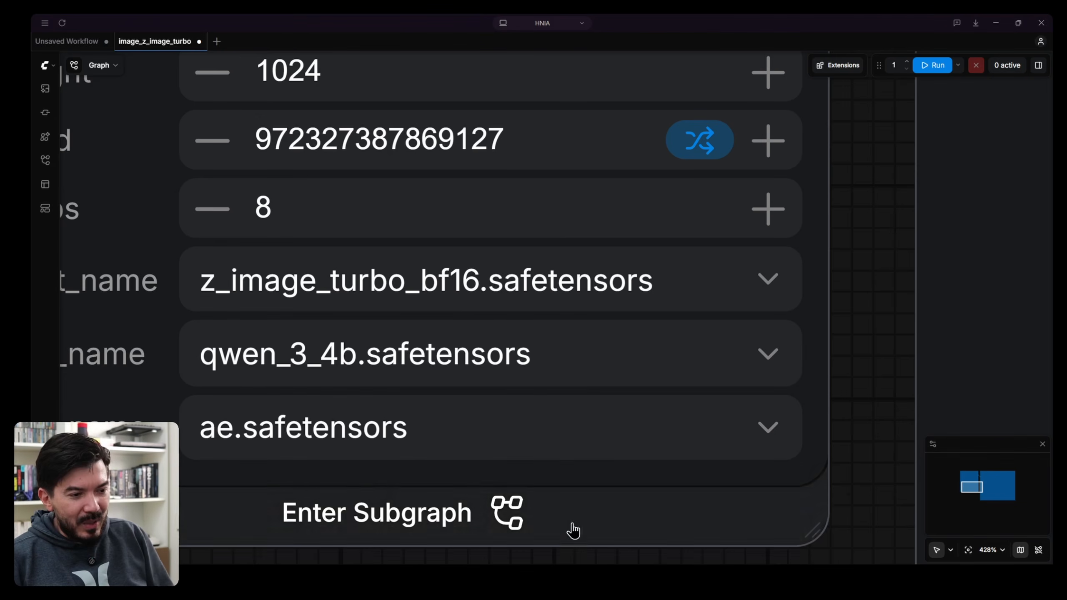
key("ctrl+shift+Escape")
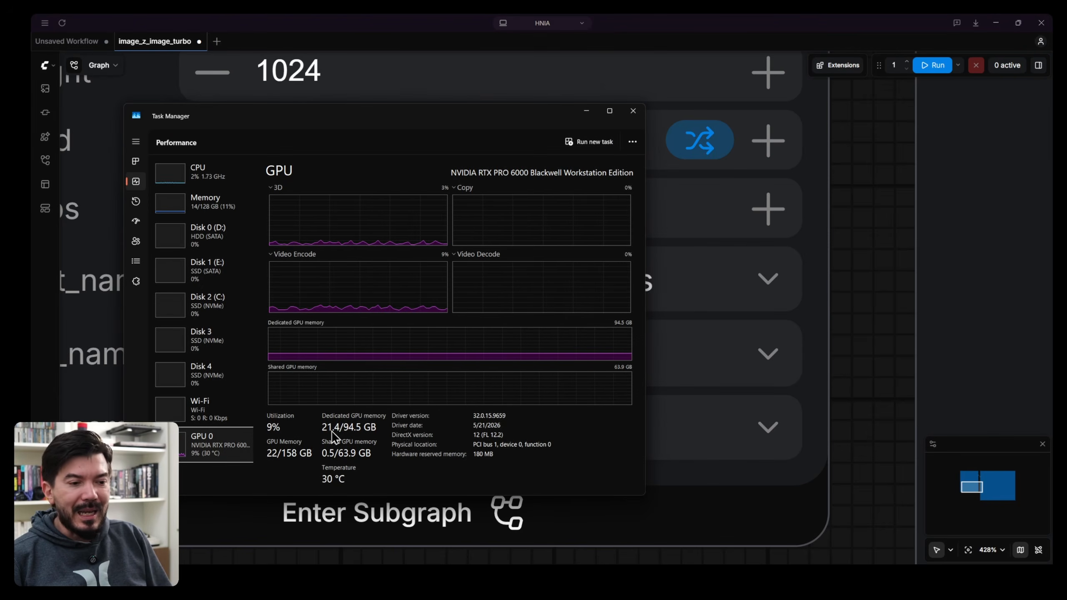
Step: In File Explorer, go to the user folder's ComfyUI-Shared/models/diffusion_models and check the file size of z_image_turbo_bf16.safetensors
key("super+e")
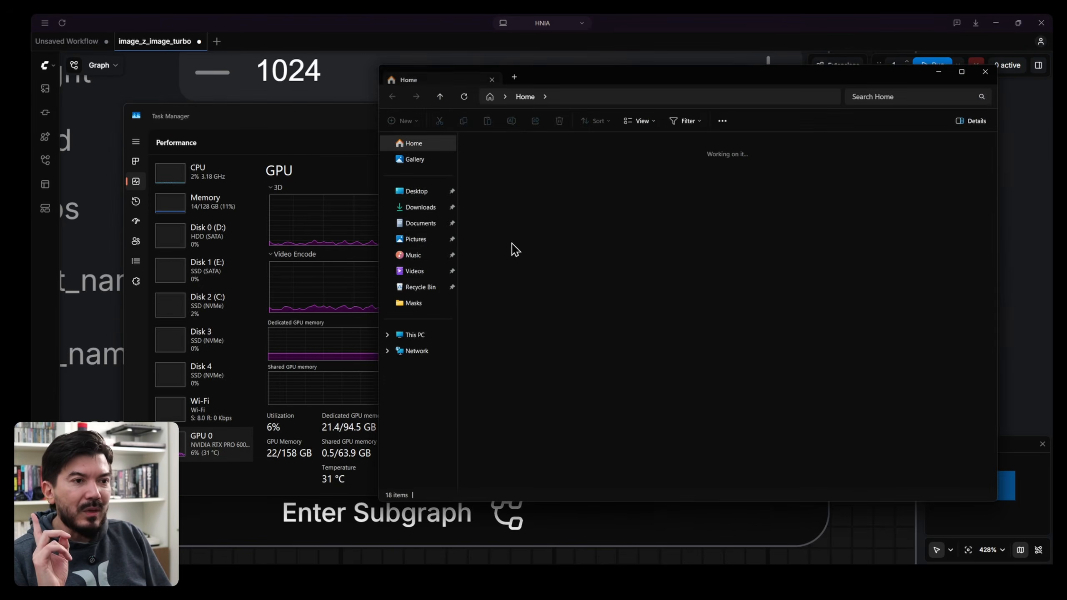
left_click(503, 96)
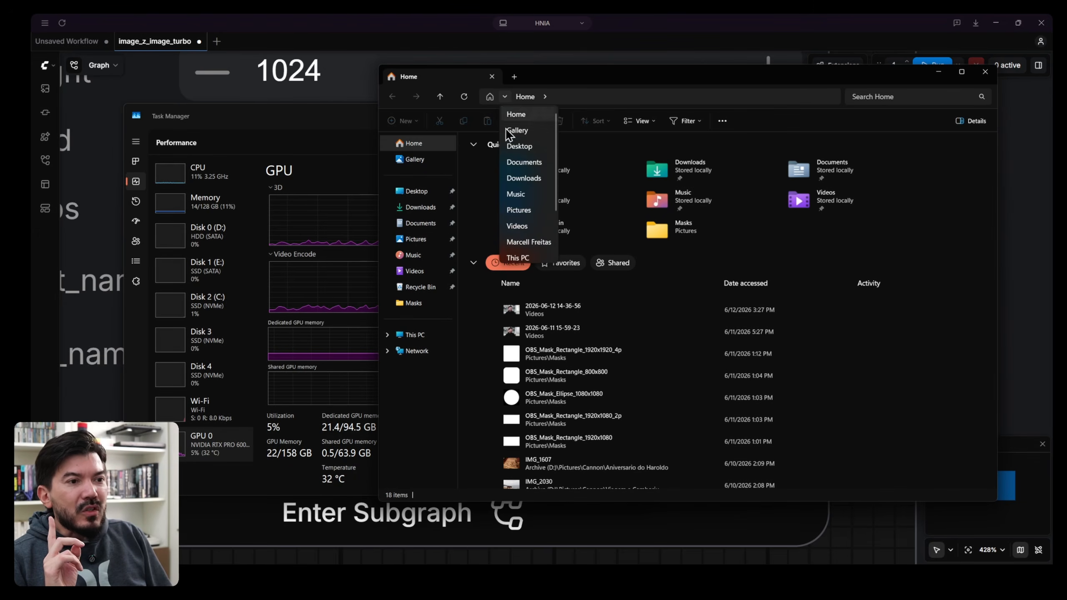
left_click(523, 240)
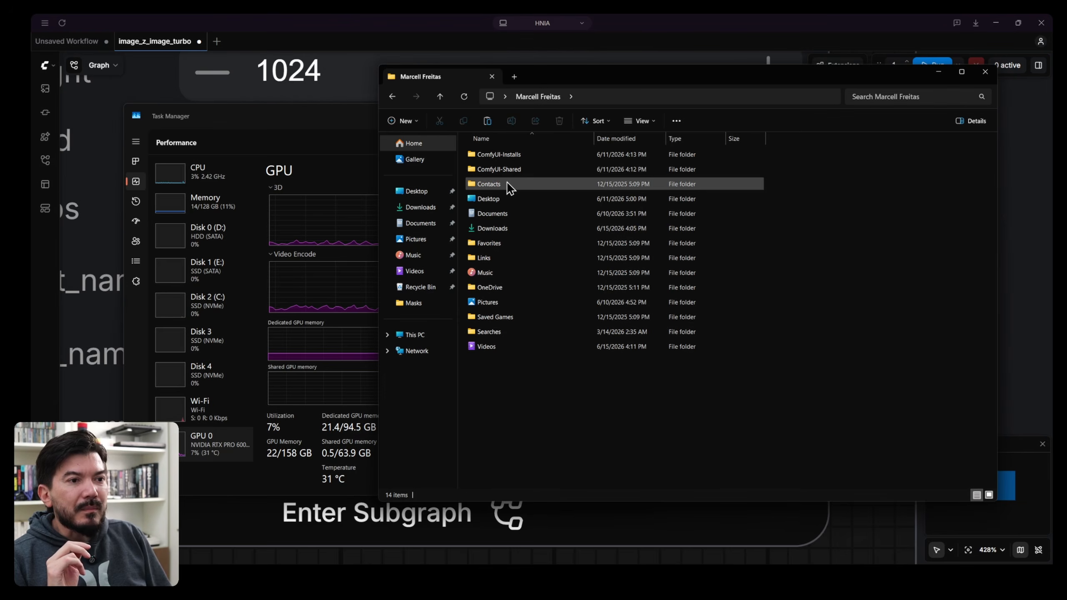
double_click(508, 171)
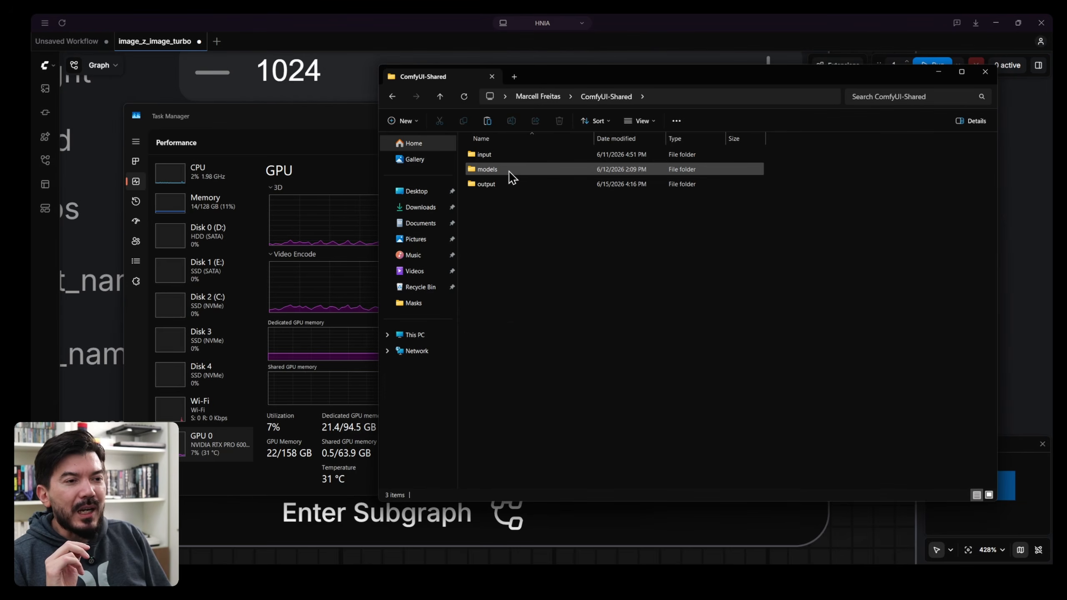
double_click(509, 170)
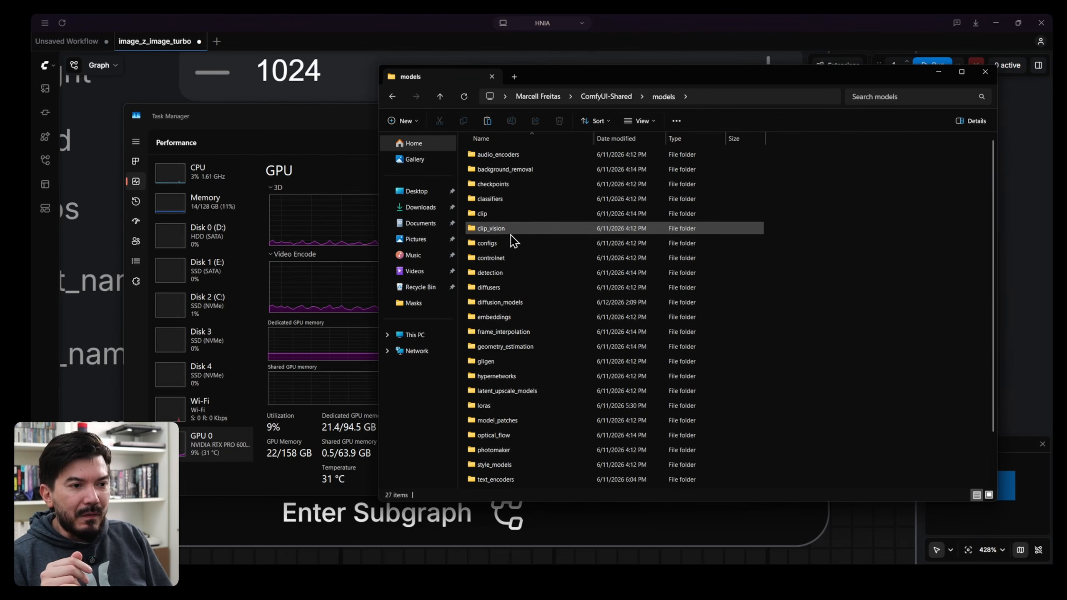
double_click(505, 301)
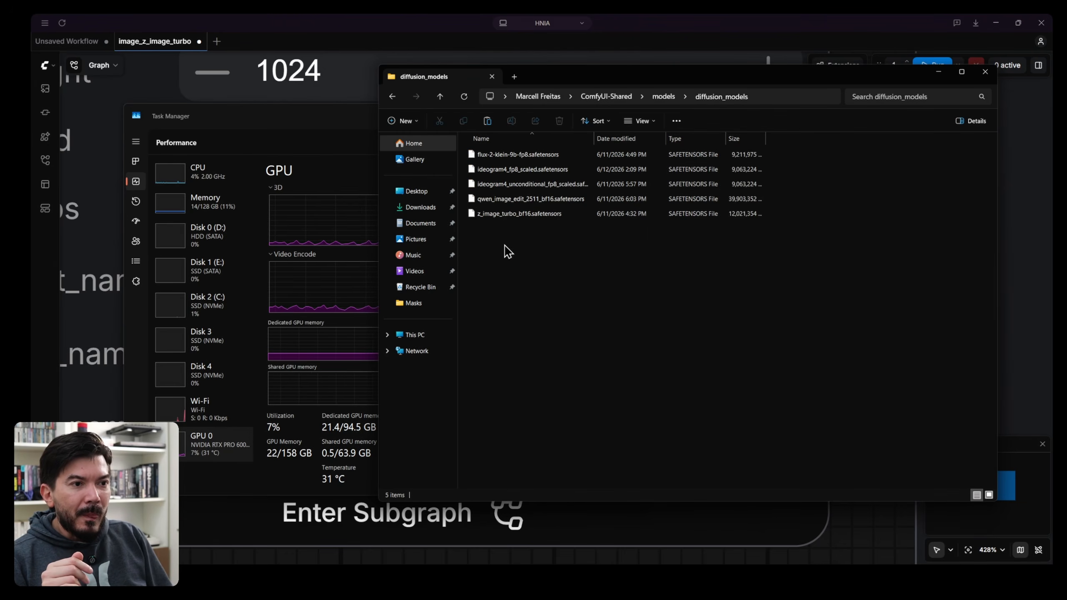
left_click(505, 218)
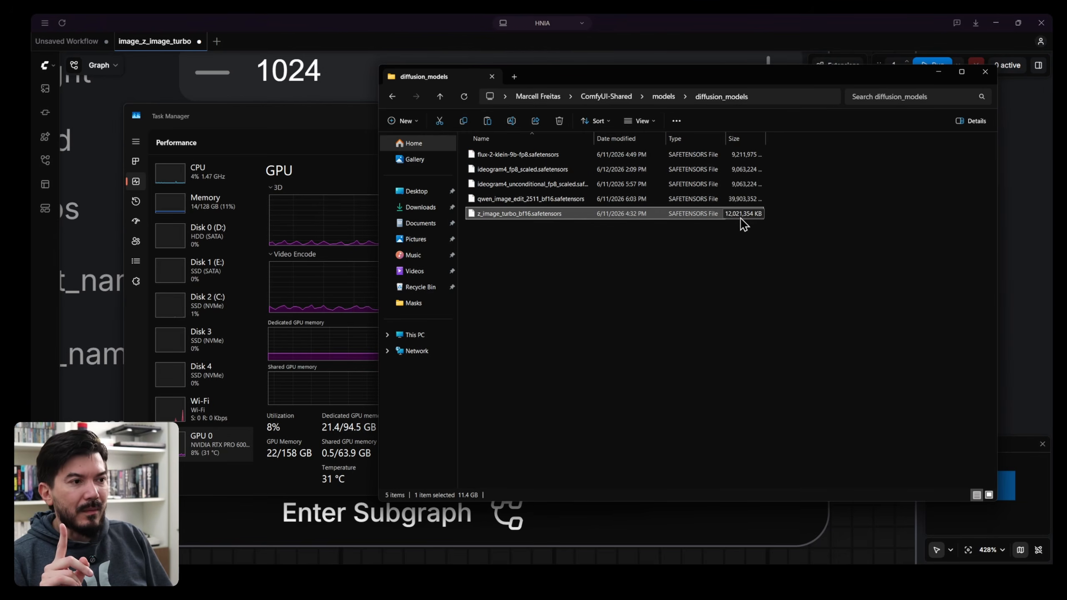
Step: Go to the text_encoders models folder, check the file size of the node's qwen_3_4b.safetensors, and return to ComfyUI
left_click(668, 99)
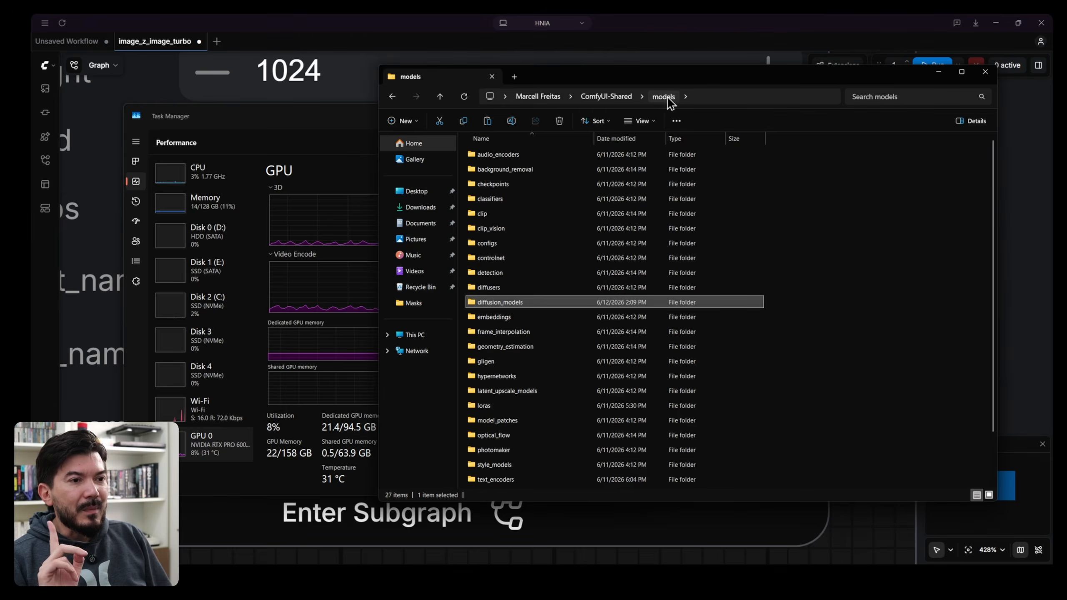
scroll(520, 420, "down", 2)
double_click(510, 423)
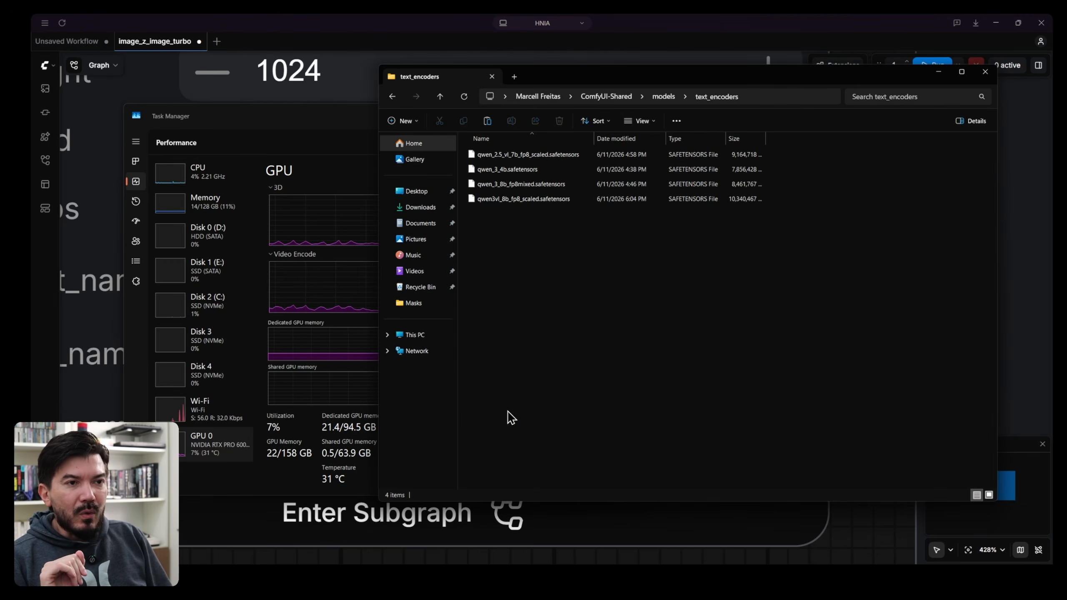
left_click(404, 21)
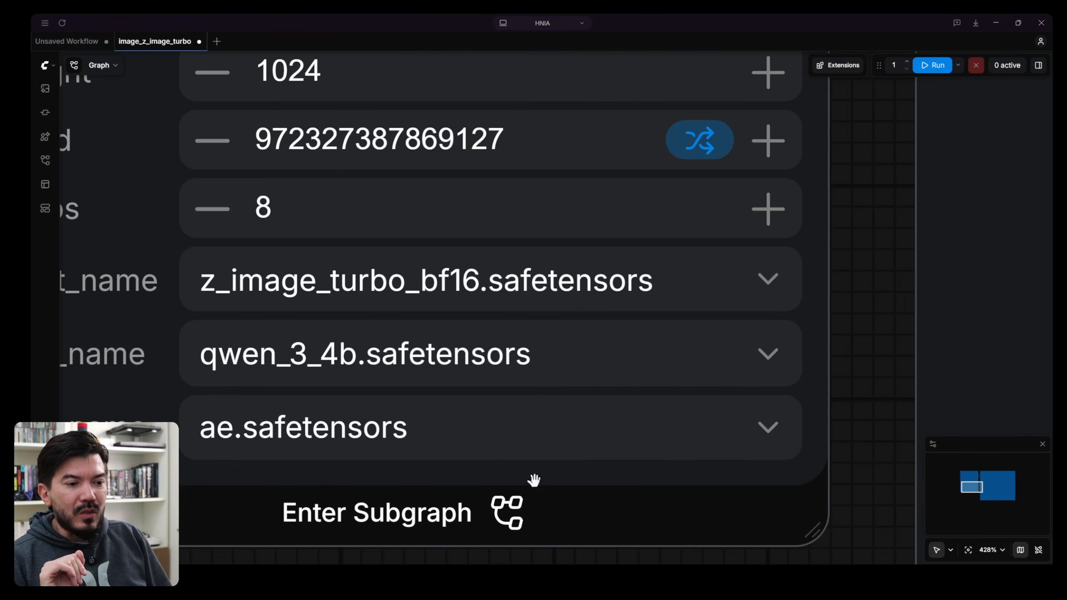
key("alt+Tab")
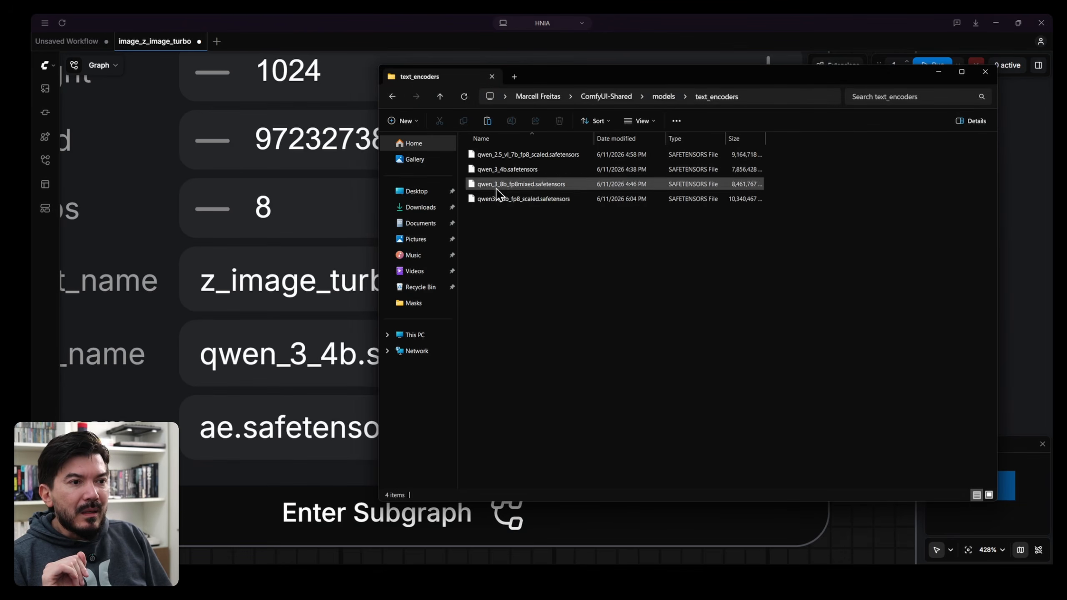
left_click(500, 168)
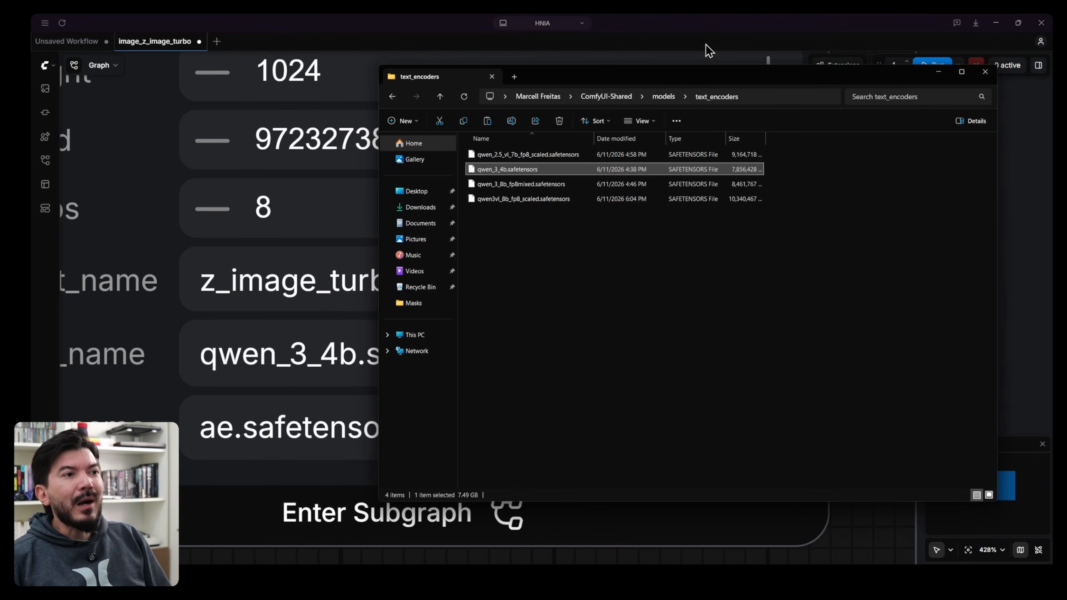
left_click(706, 26)
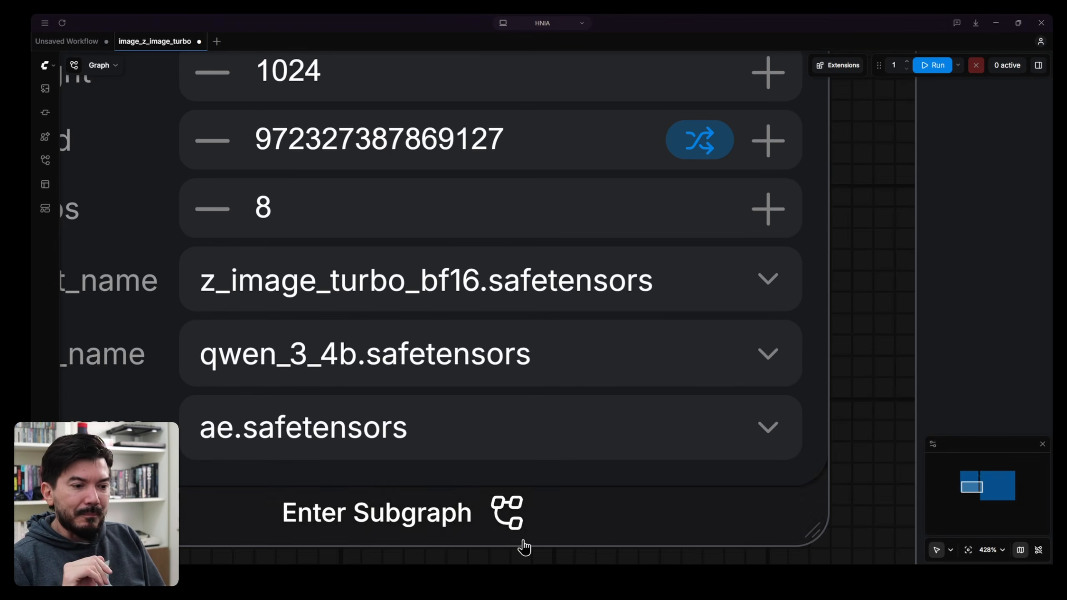
Step: Switch to the Edge browser, search the web for "zimage 8gb", and look through the results for a low-VRAM model version
left_click(513, 575)
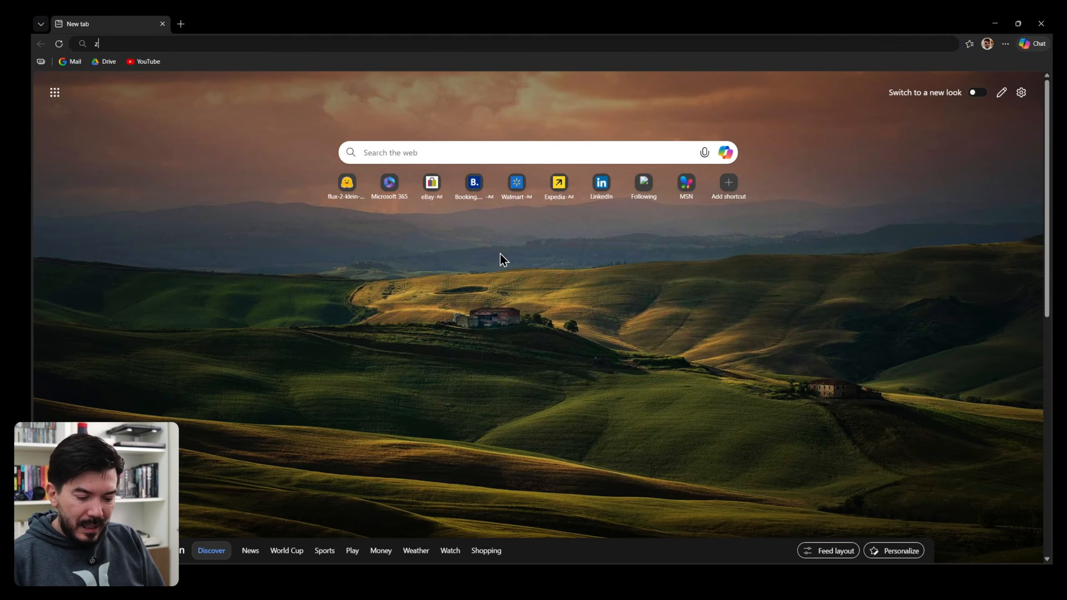
type("z image 8")
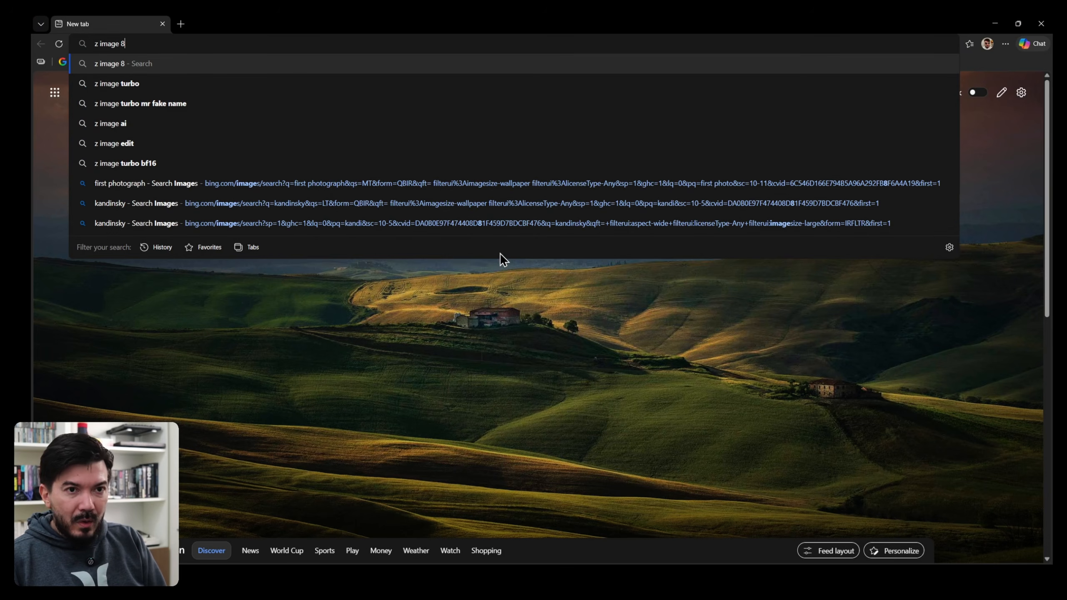
key("Down")
key("Down")
key("Return")
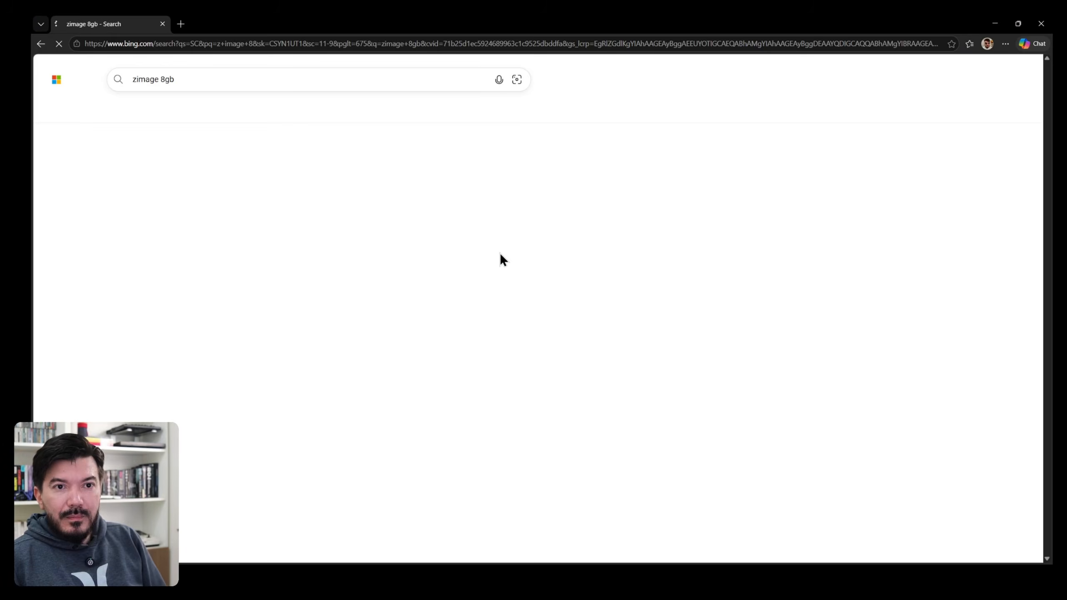
scroll(315, 303, "down", 1)
scroll(311, 303, "down", 2)
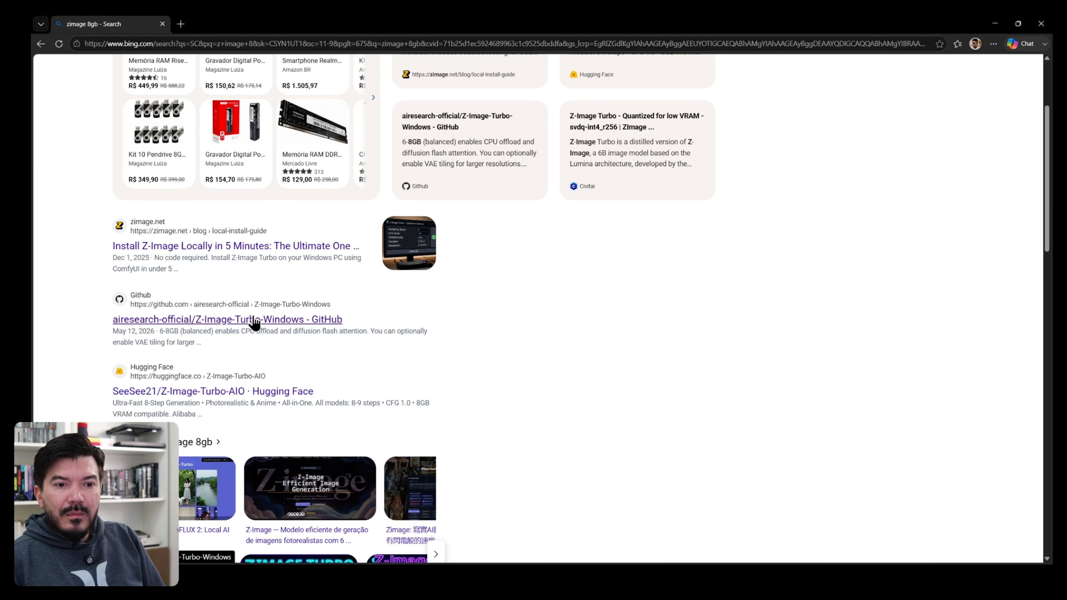
scroll(255, 322, "down", 4)
scroll(252, 253, "up", 7)
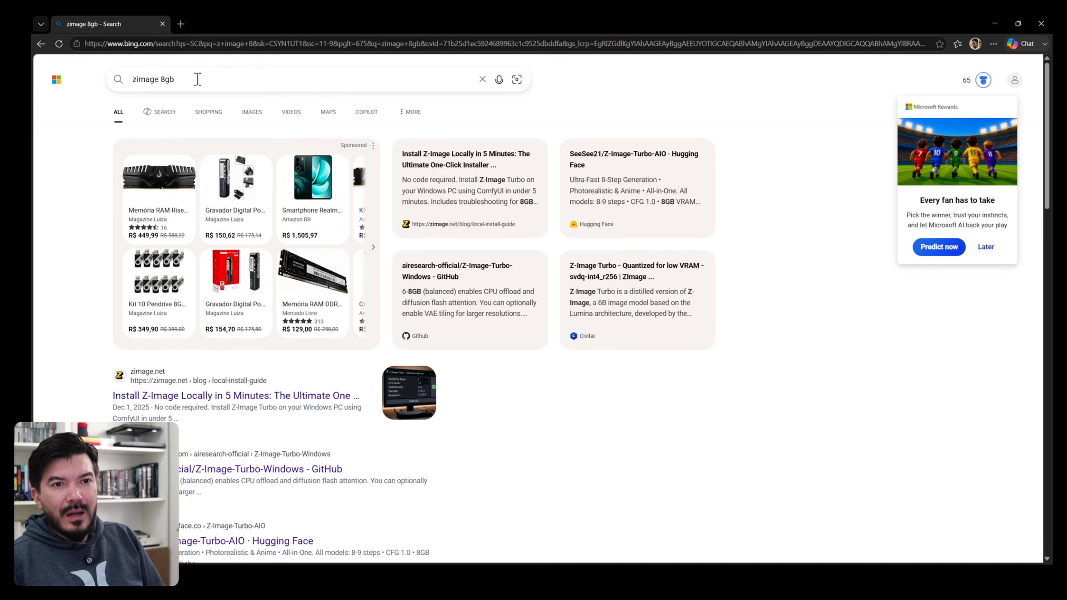
Step: Open google.com and search for "z-image turbo fp8"
left_click(203, 45)
type("googl")
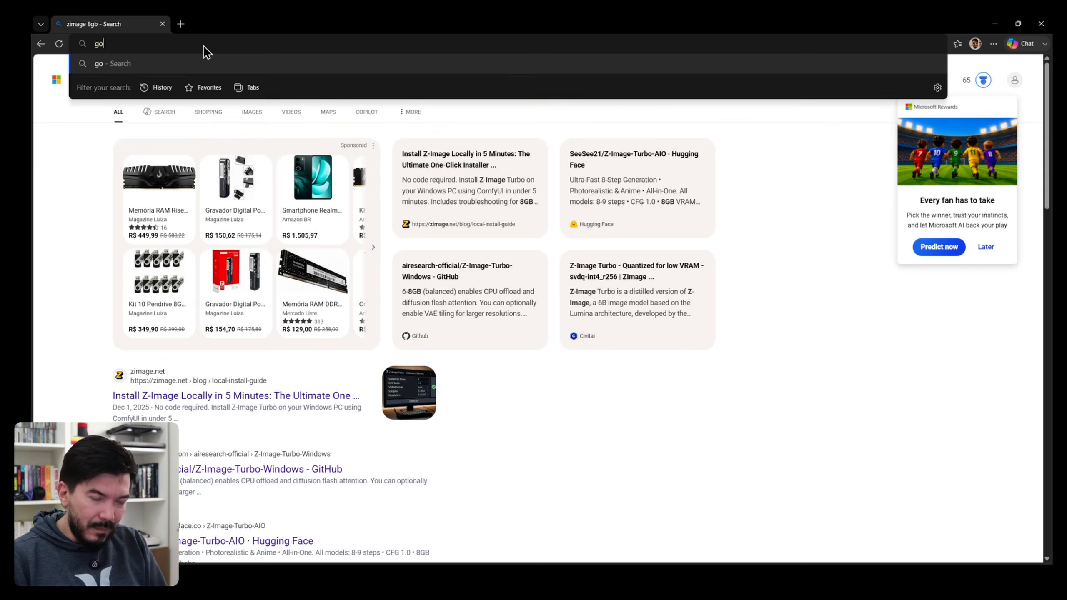
type("e.c")
key("Return")
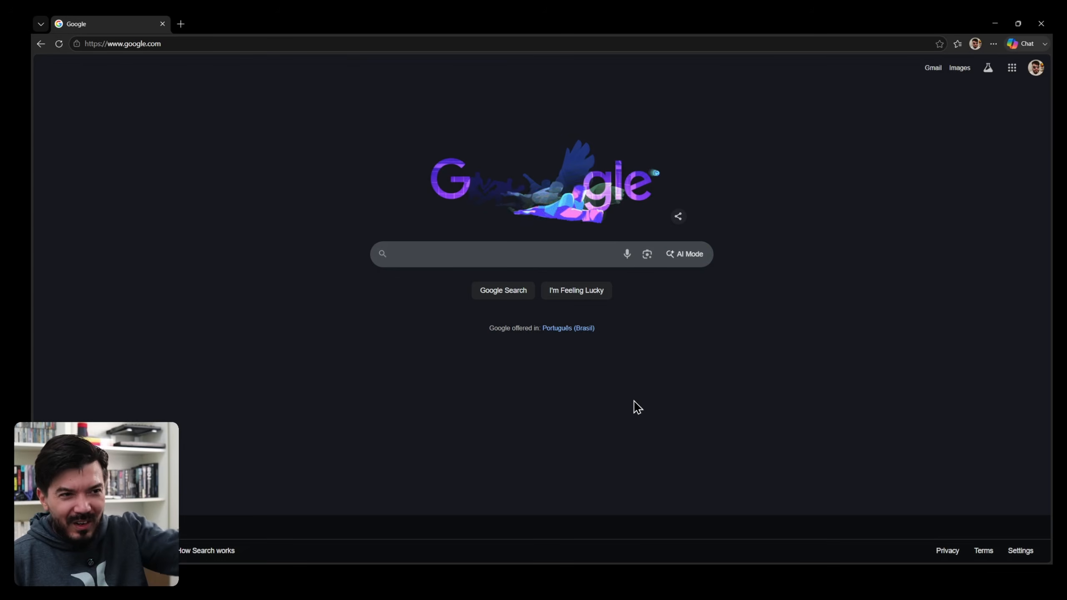
type("z-")
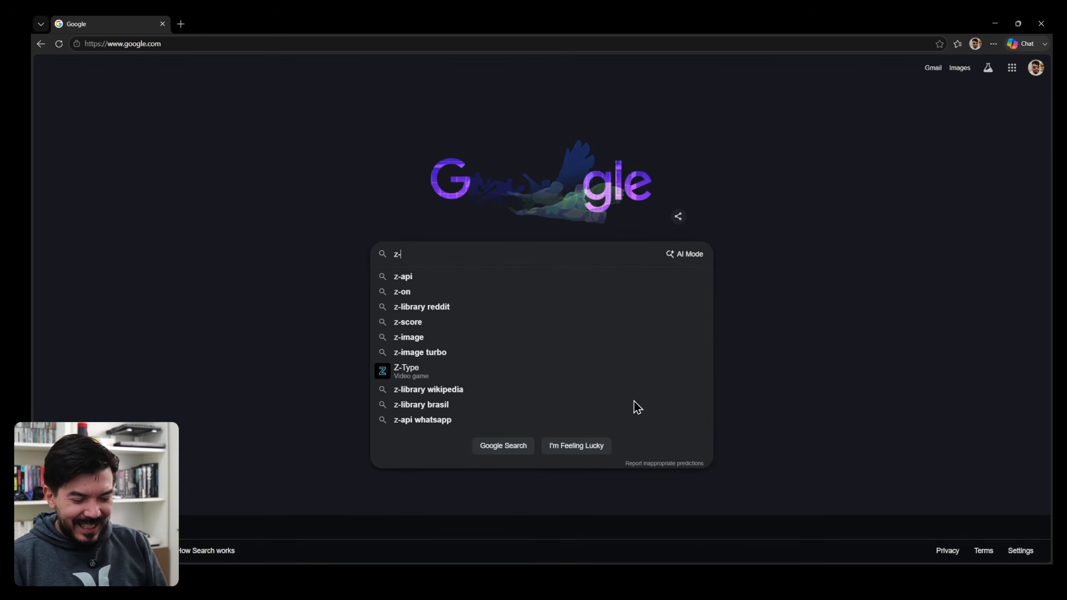
type("image")
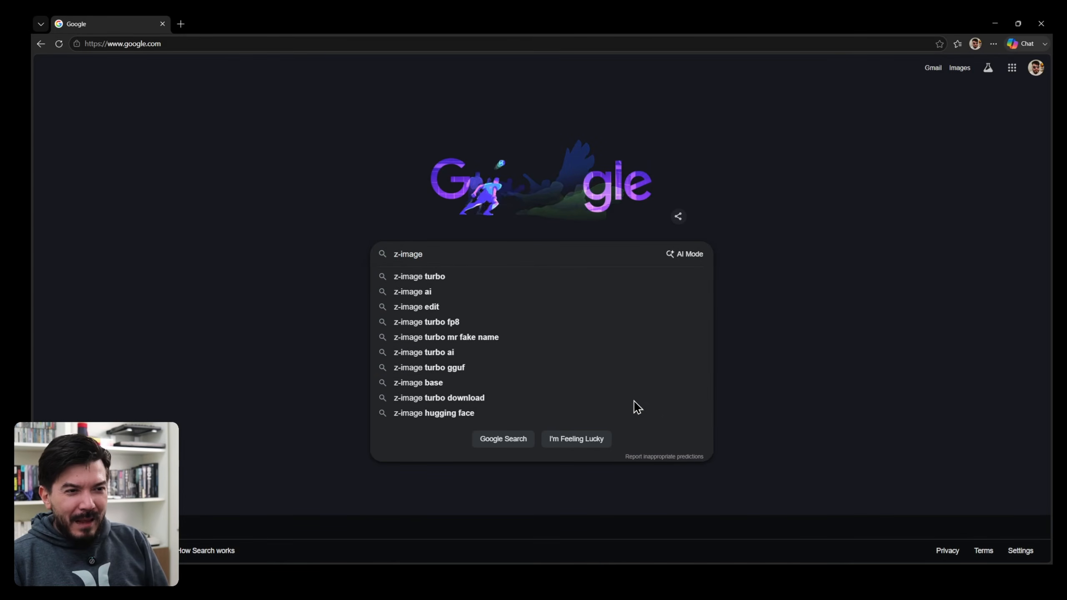
key("Down")
key("Down")
key("Down")
key("Down")
key("Return")
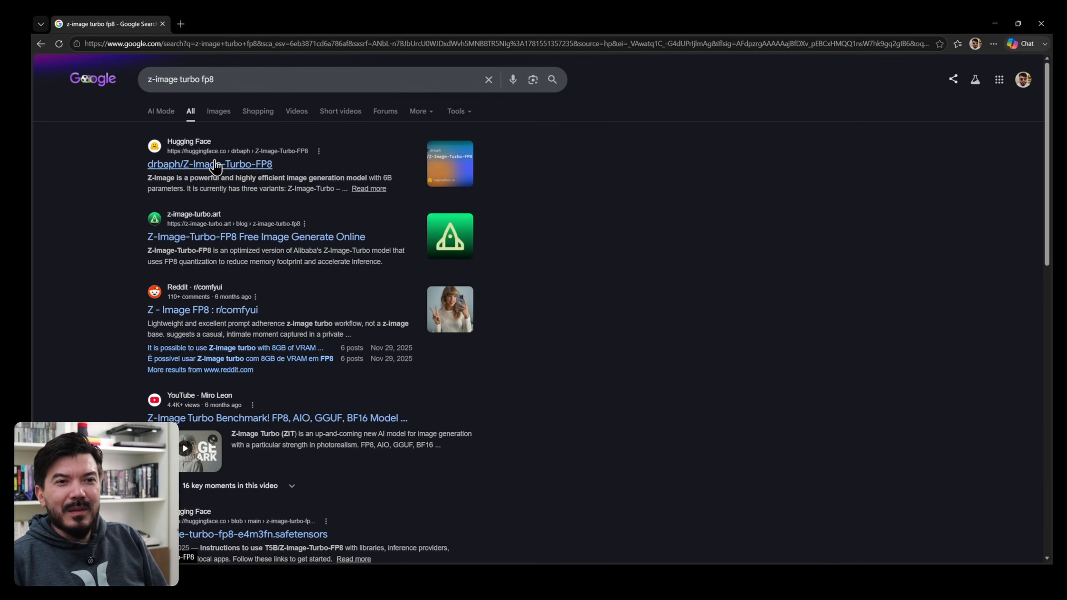
Step: Open the Z-Image-Turbo-FP8 repository on Hugging Face and download z_image_turbo_fp8_e4m3fn.safetensors from its files
left_click(245, 165)
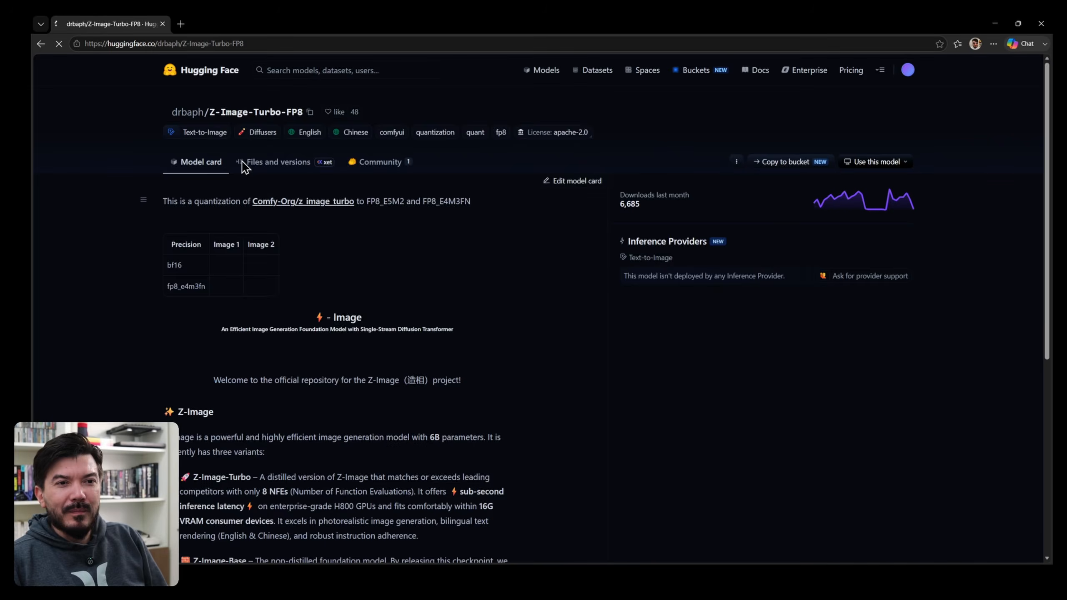
left_click(269, 163)
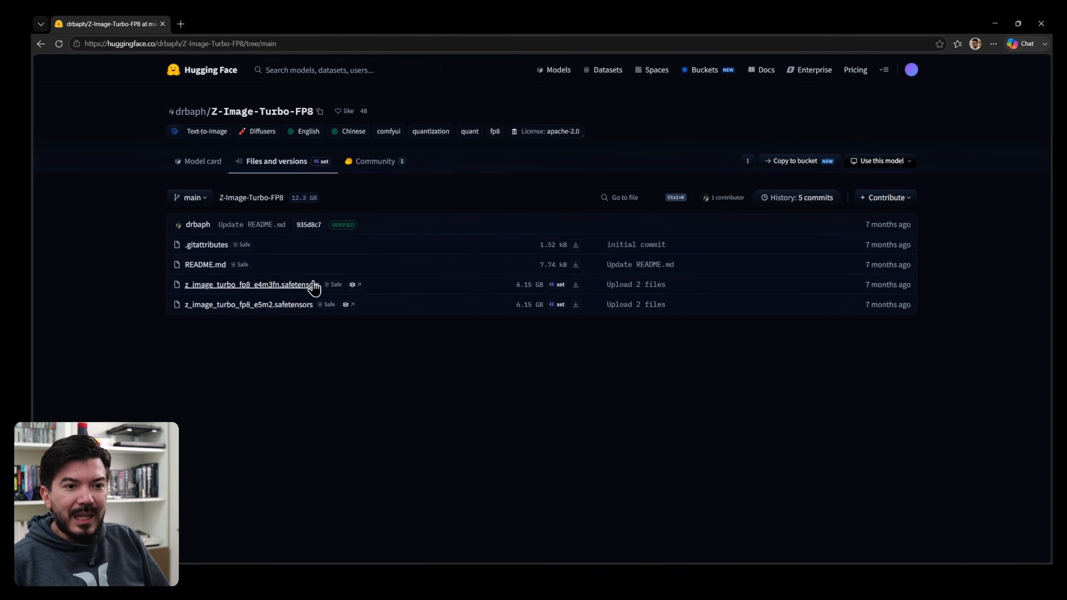
left_click(582, 286)
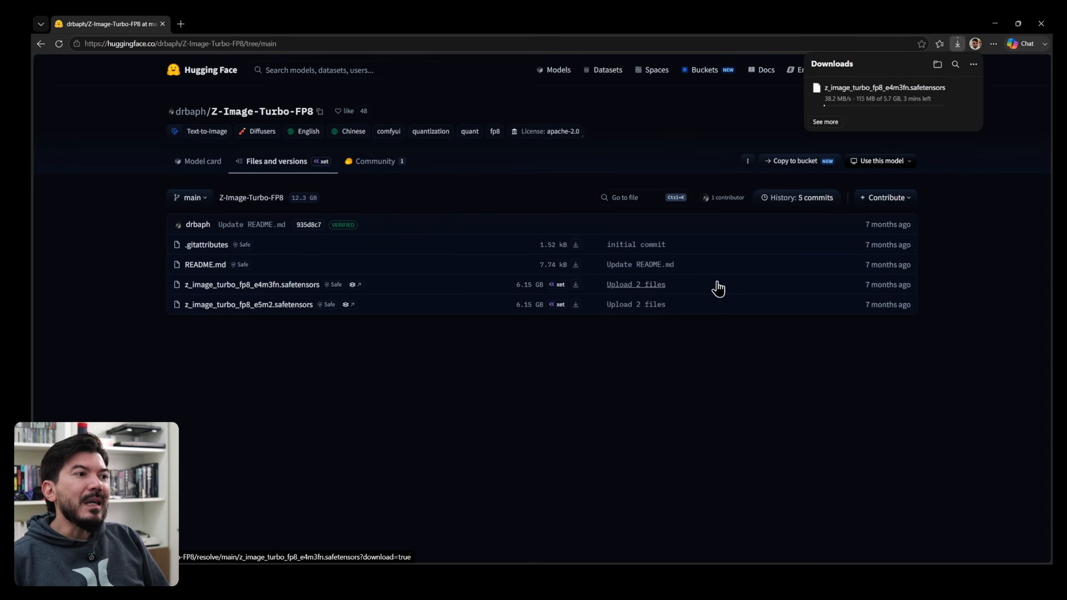
mouse_move(586, 577)
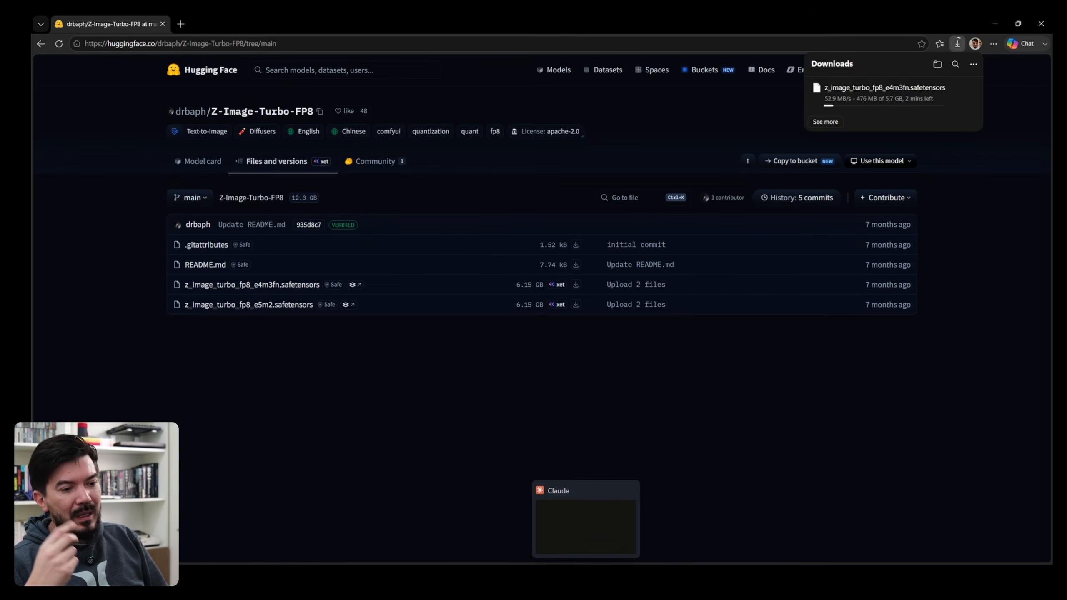
left_click(586, 577)
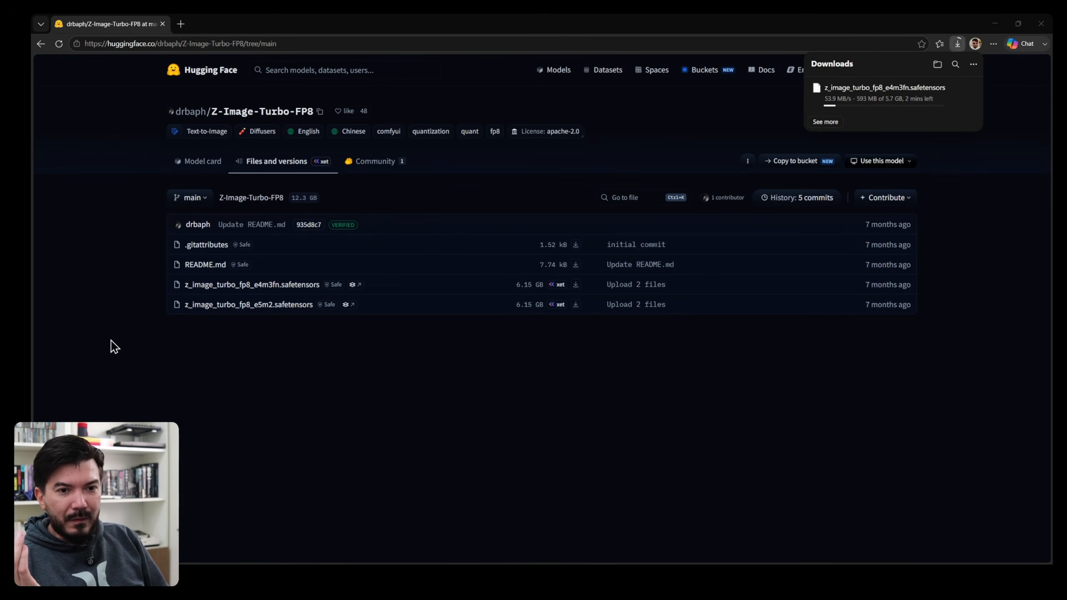
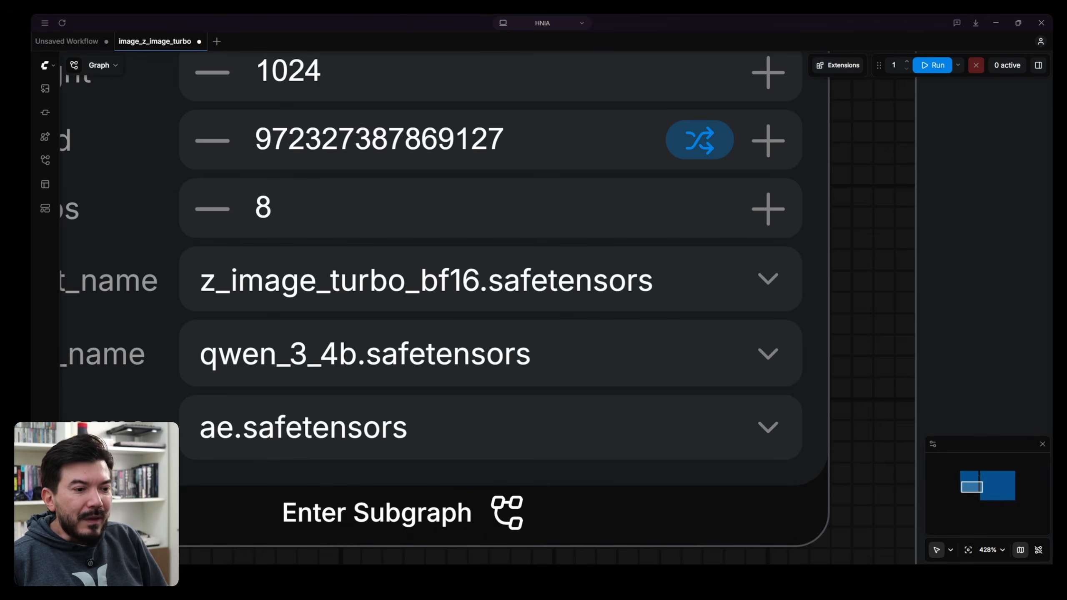
Step: Switch to File Explorer, go to the diffusion_models folder, and check the file size of z_image_turbo_bf16.safetensors
key("alt+Tab")
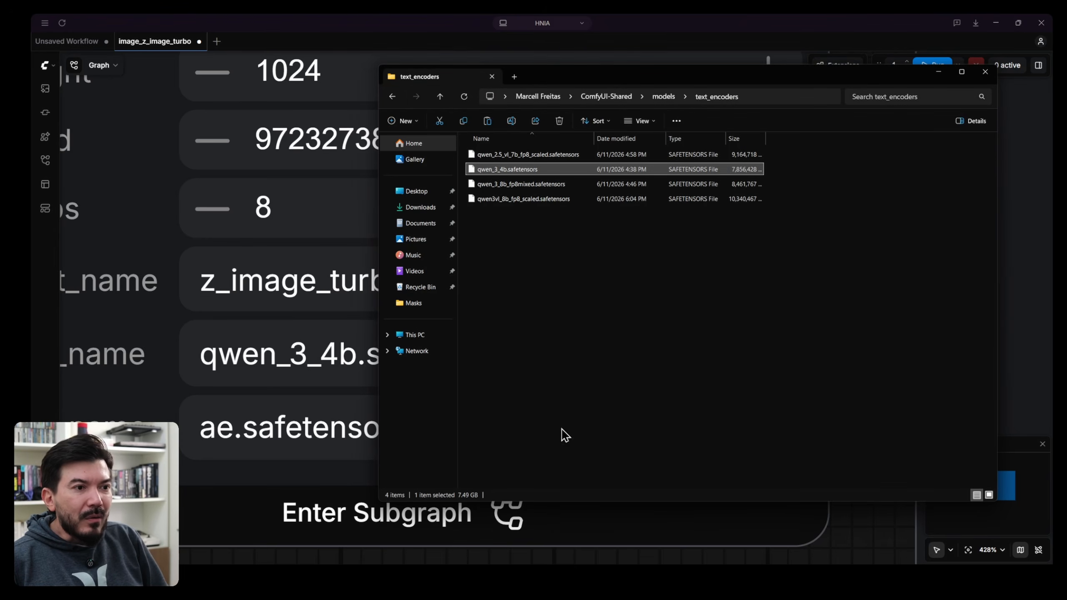
left_click(647, 98)
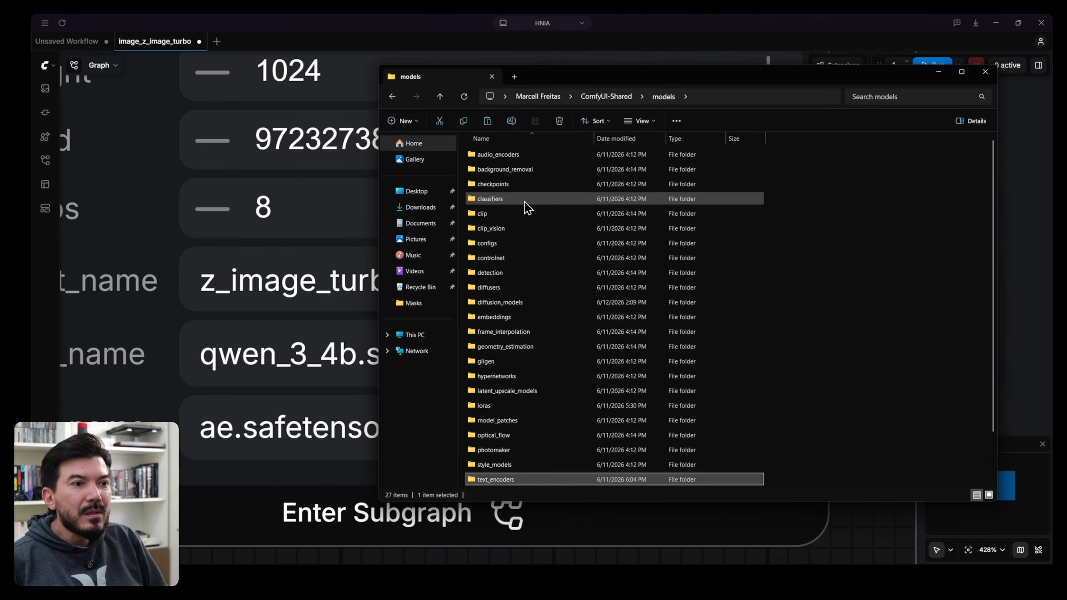
double_click(517, 302)
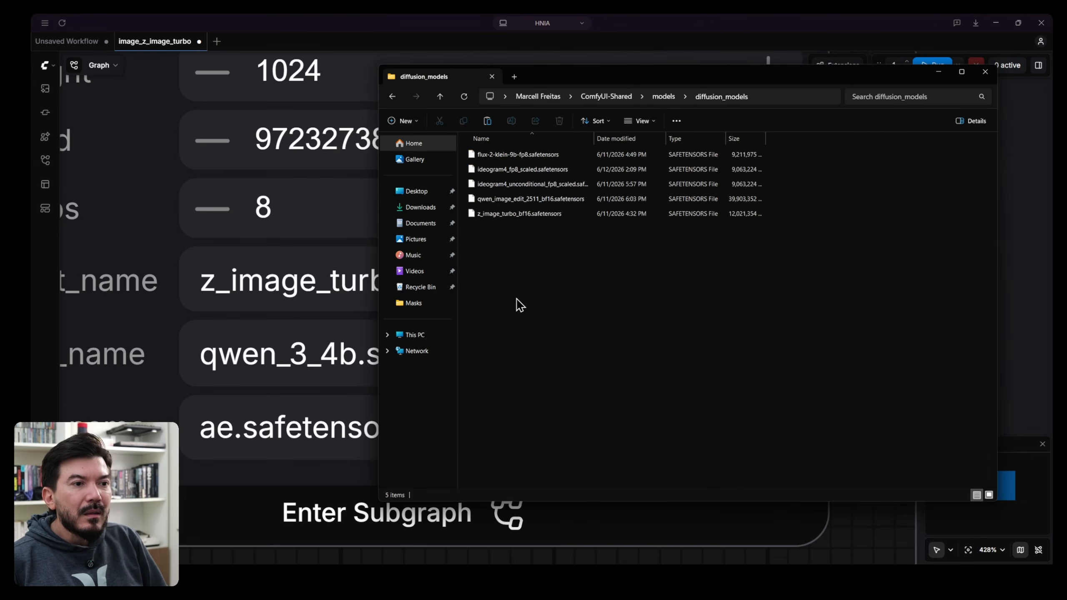
left_click(511, 214)
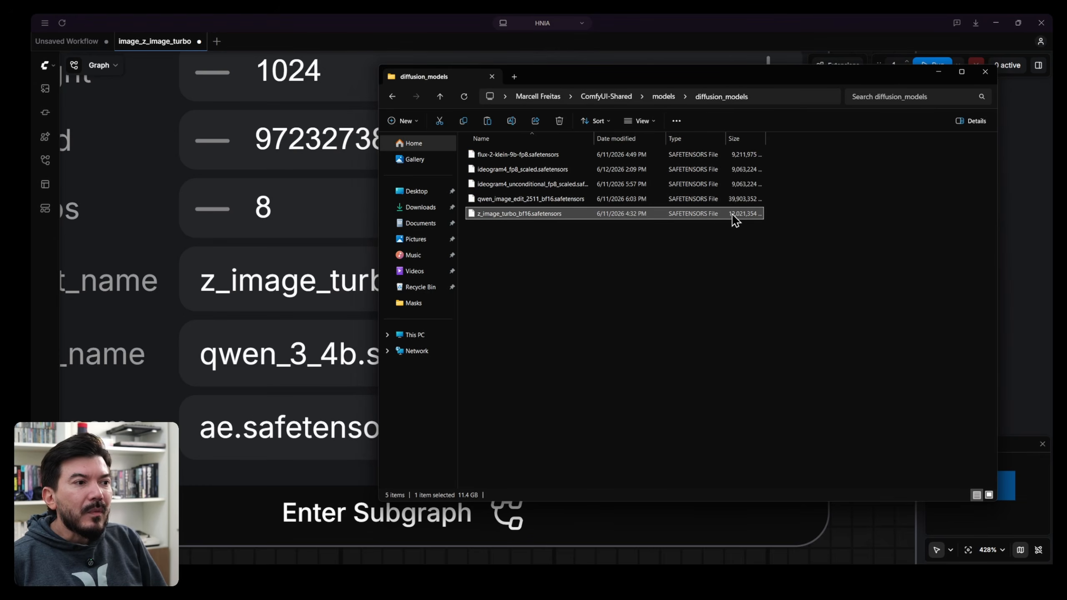
Step: Open the Downloads folder in a second File Explorer tab and delete the Claude Setup file
left_click(514, 76)
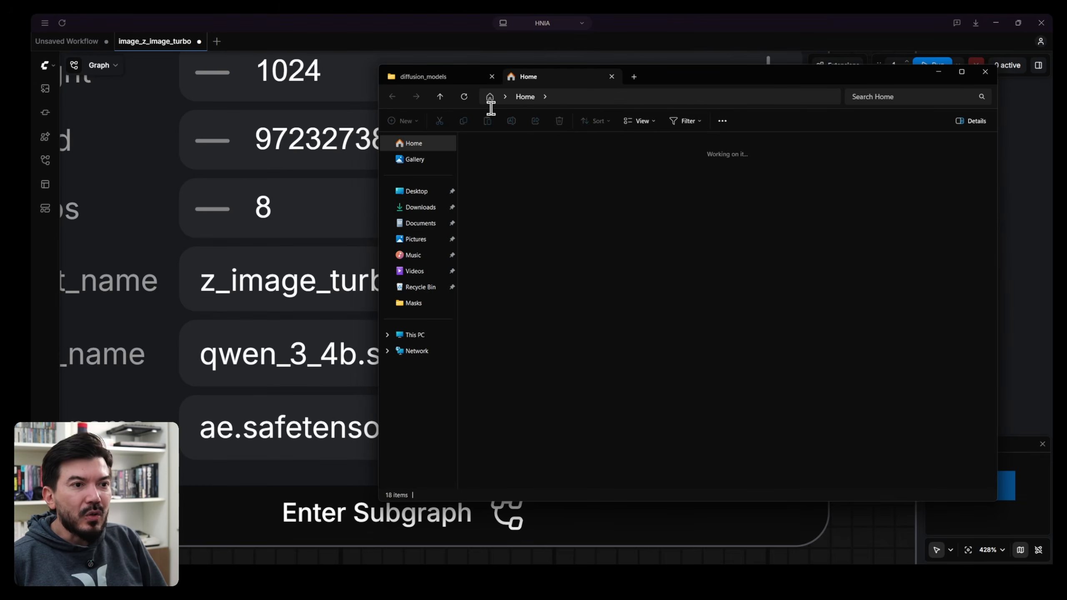
left_click(420, 207)
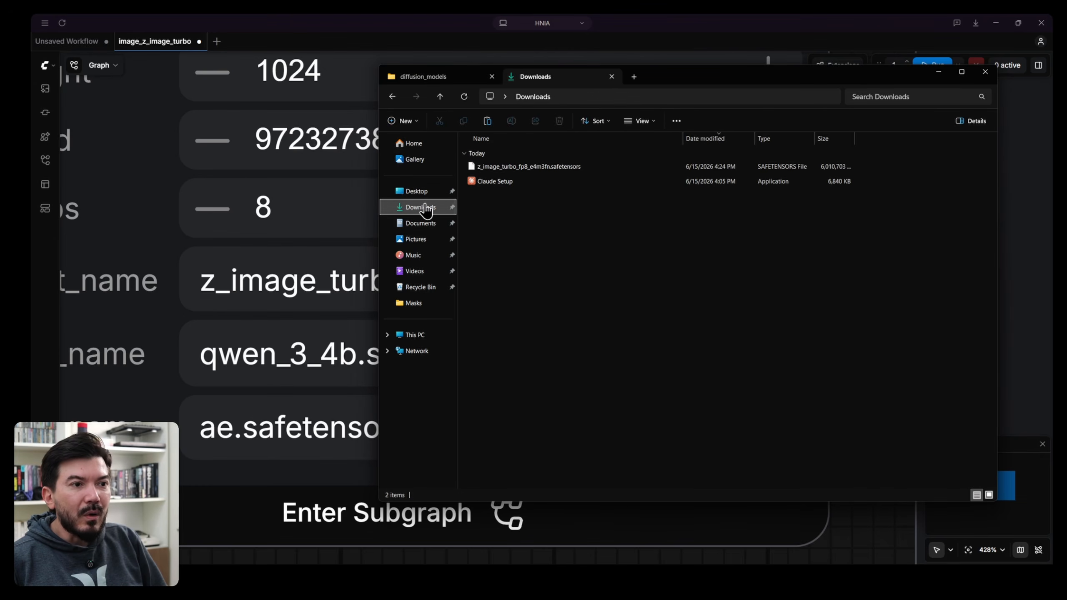
left_click(513, 181)
key("Delete")
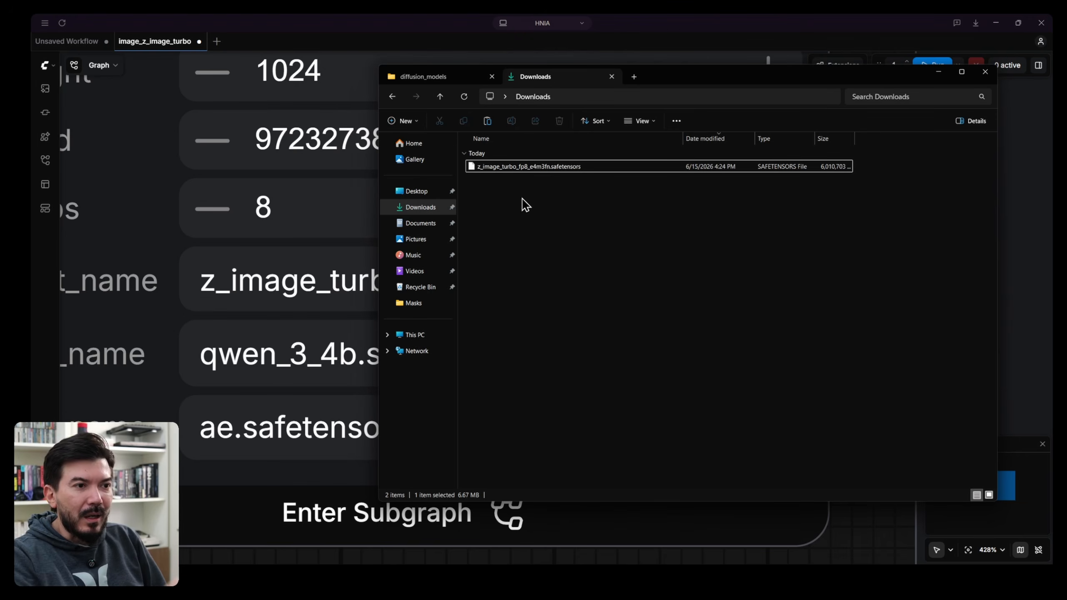
Step: Move z_image_turbo_fp8_e4m3fn.safetensors from Downloads to the diffusion_models folder and check its file size there
left_click(525, 170)
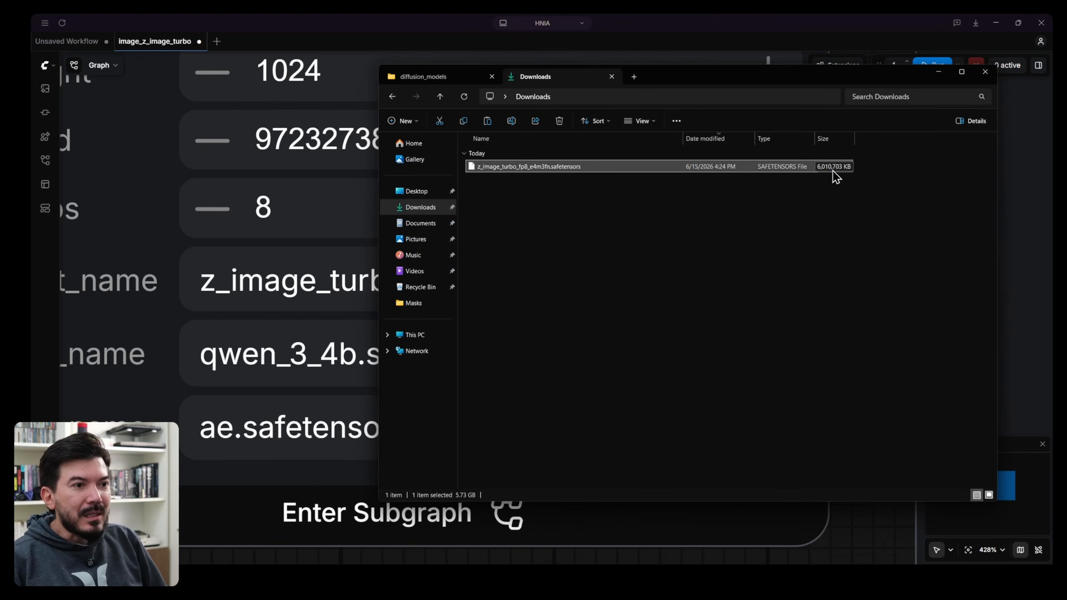
left_click(422, 76)
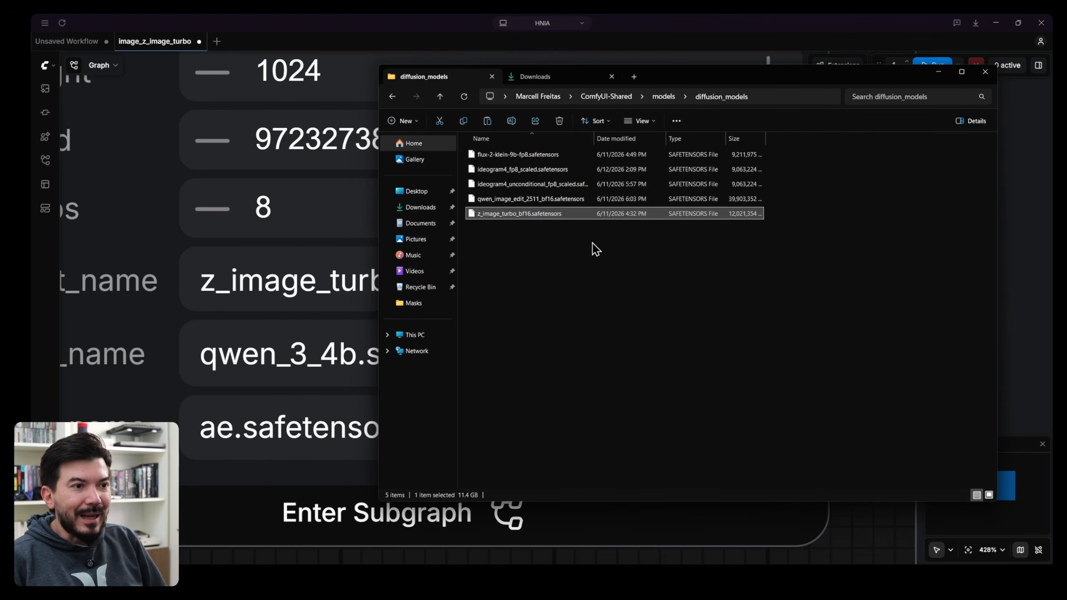
key("ctrl+v")
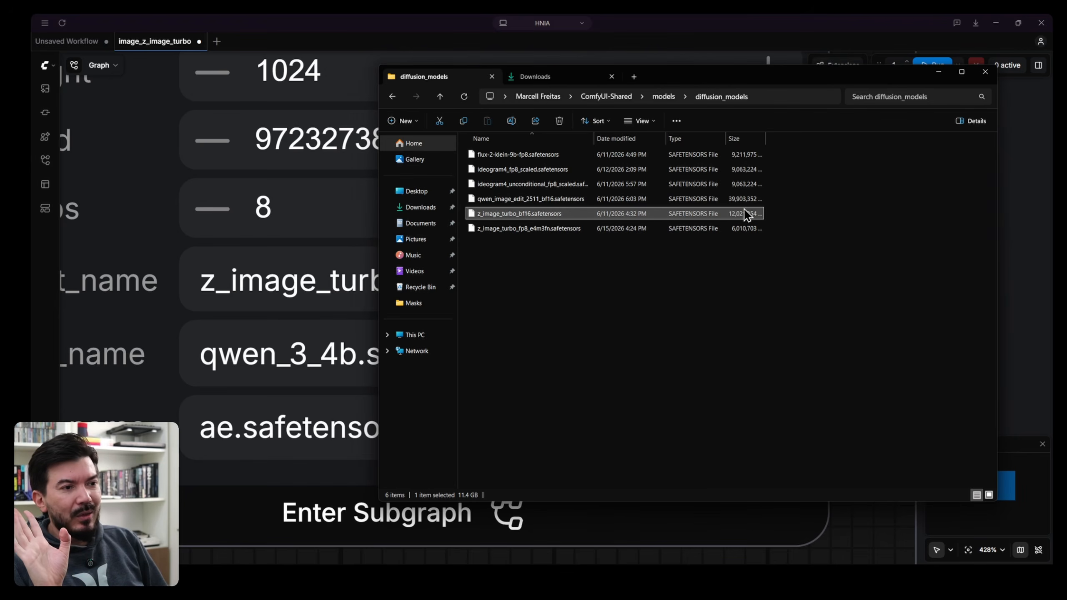
left_click(529, 229)
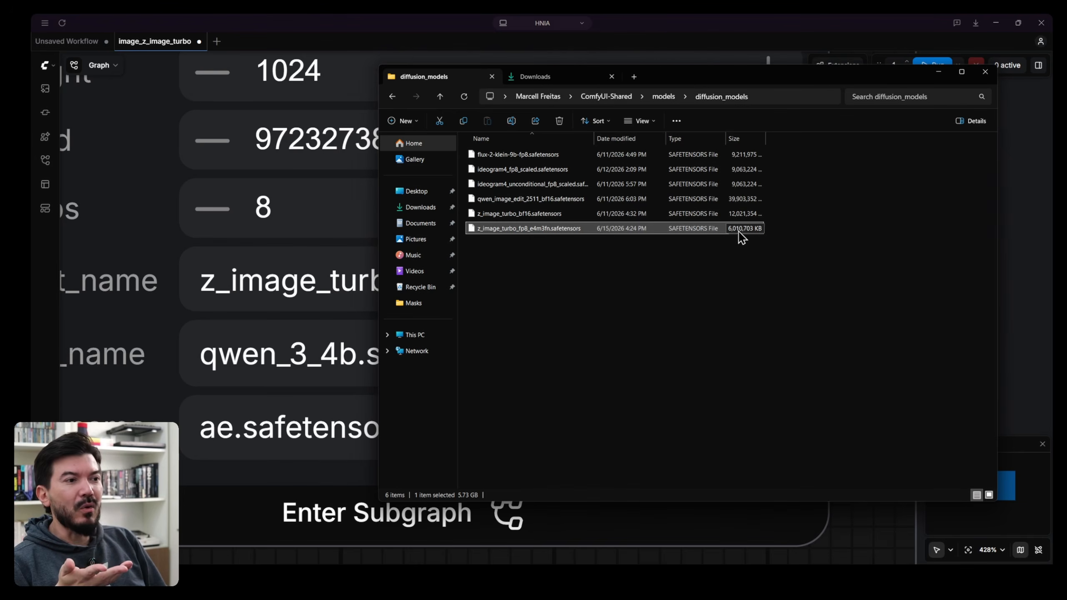
left_click(736, 280)
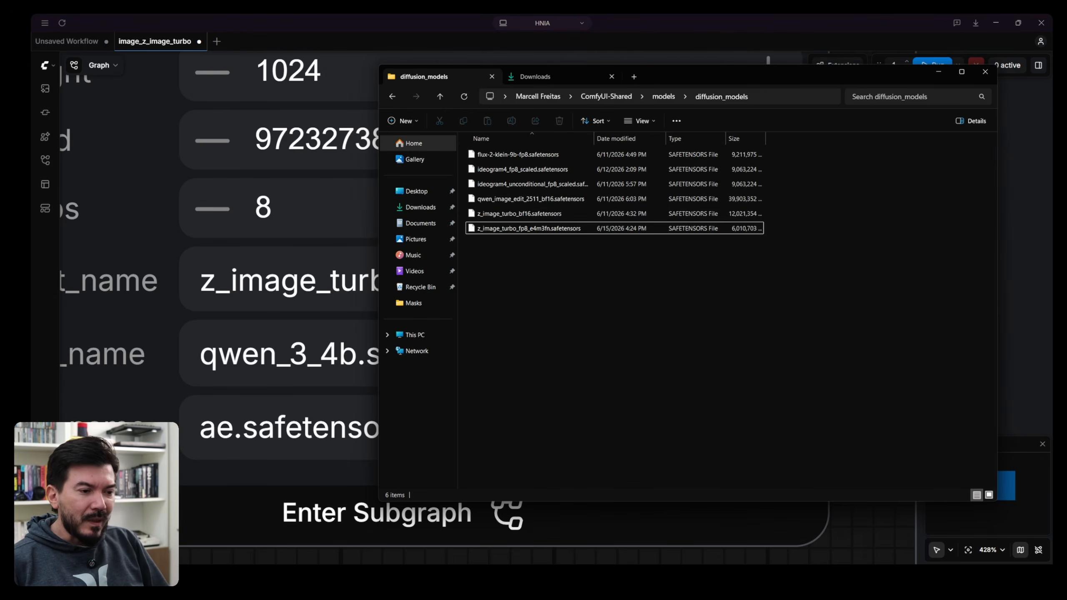
Step: Return to ComfyUI and set the Text to Image node's unet_name to z_image_turbo_fp8_e4m3fn.safetensors
left_click(542, 521)
scroll(797, 332, "down", 10)
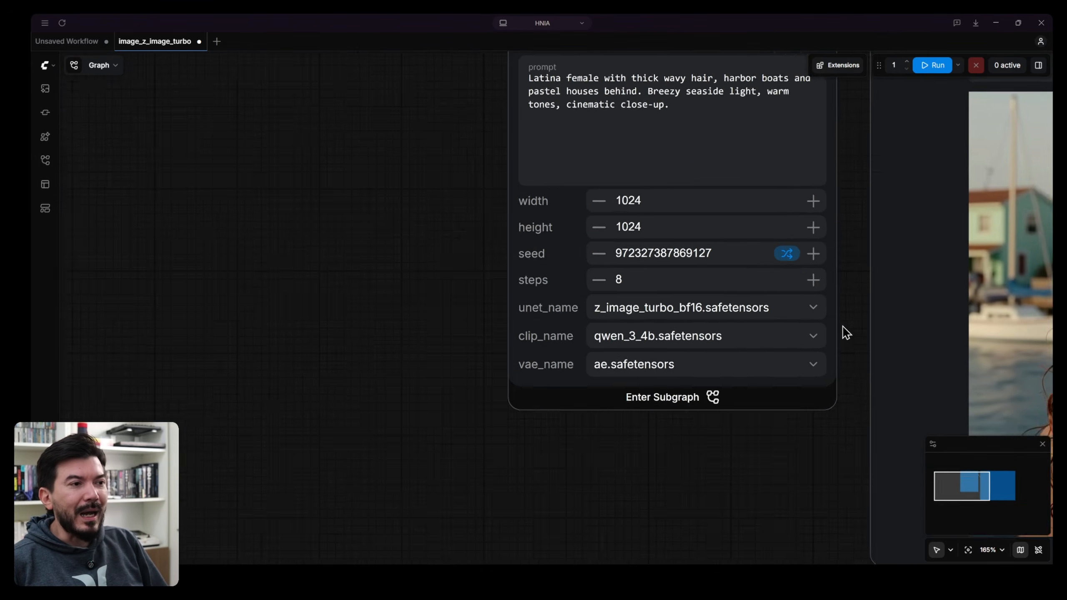
left_click_drag(850, 258, 528, 293)
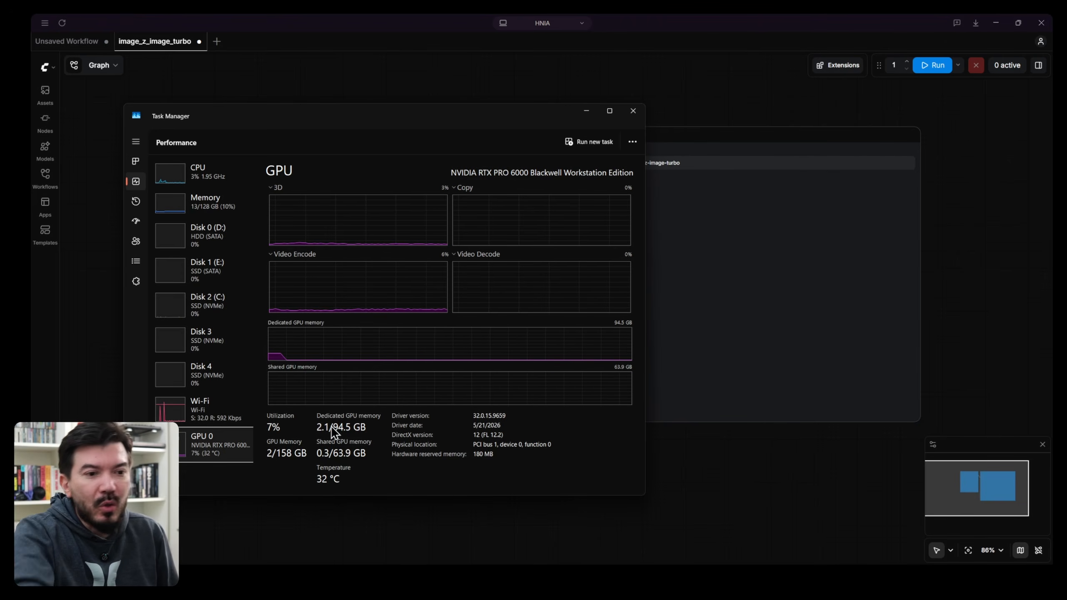
left_click(777, 24)
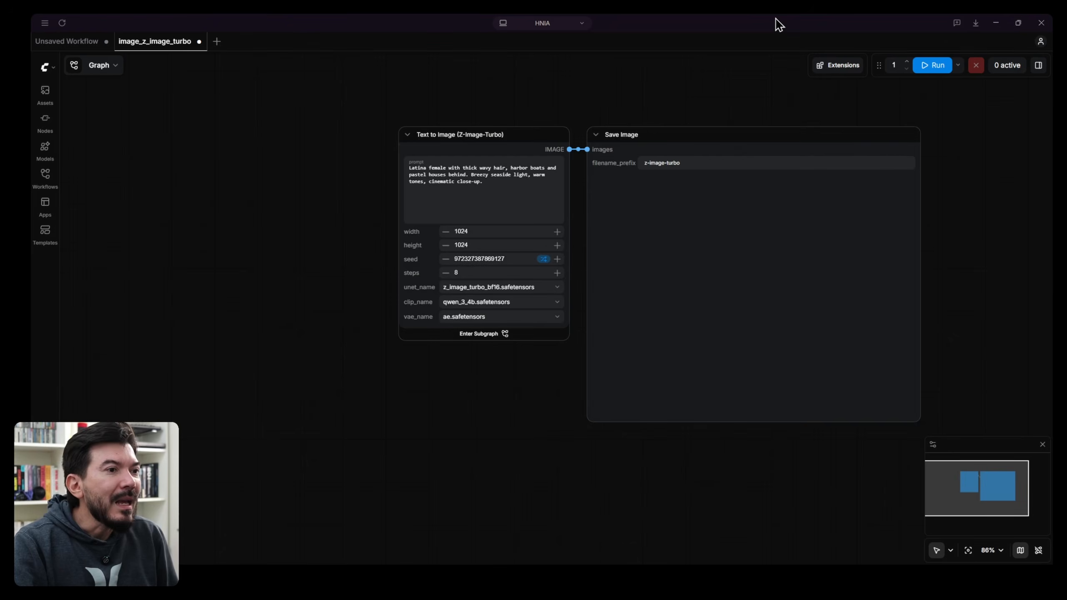
scroll(512, 282, "up", 10)
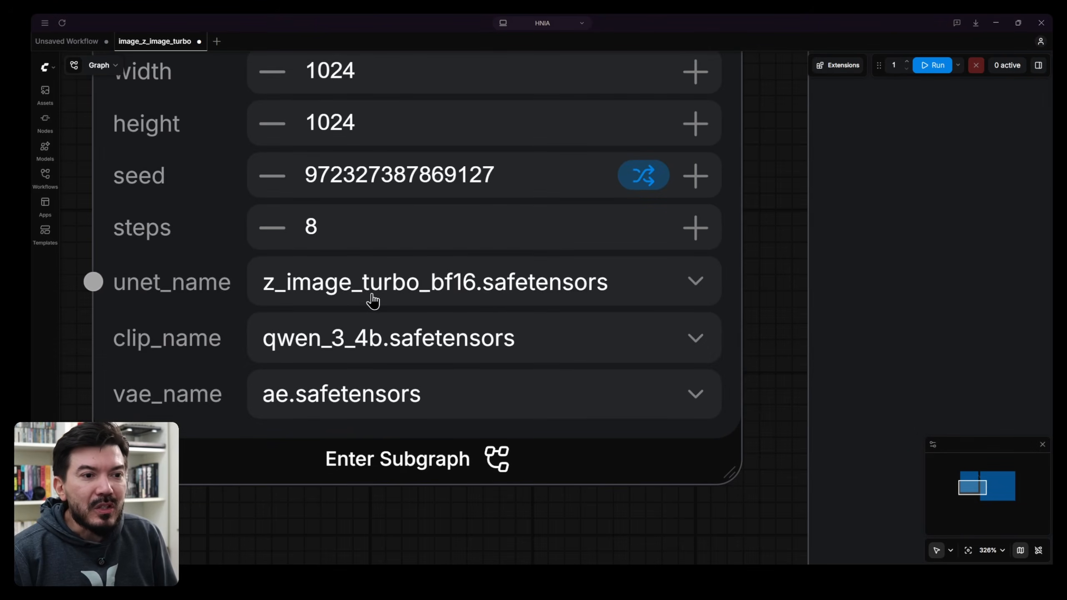
left_click(455, 285)
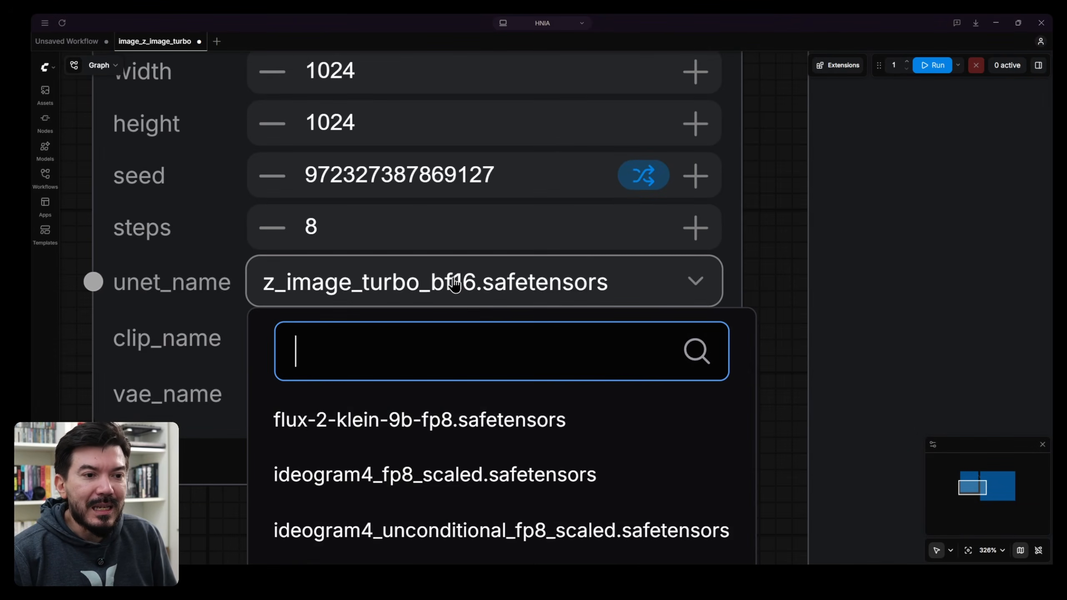
type("z")
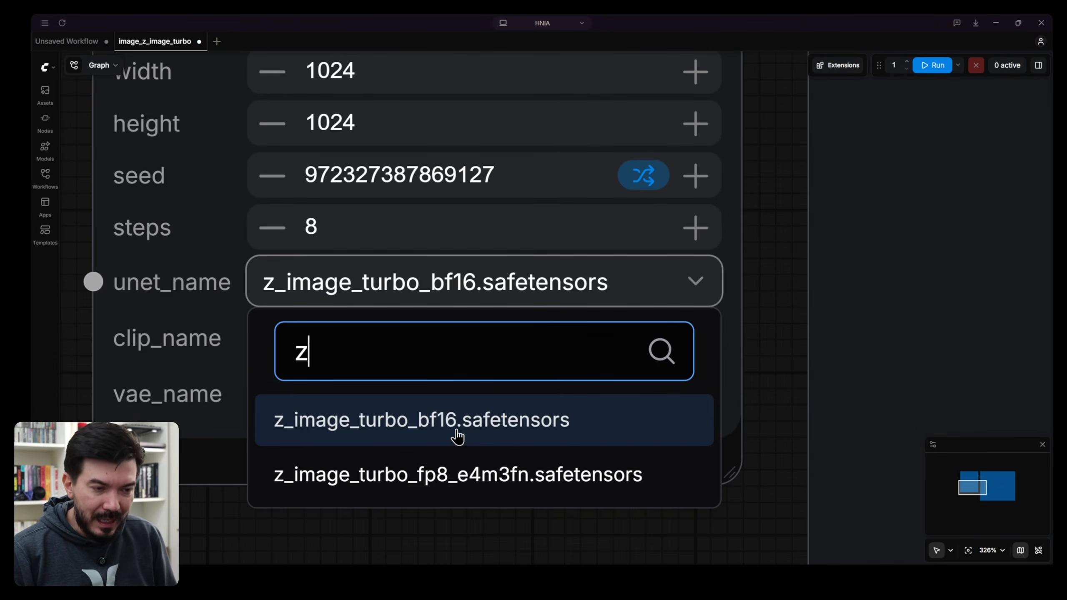
left_click(438, 483)
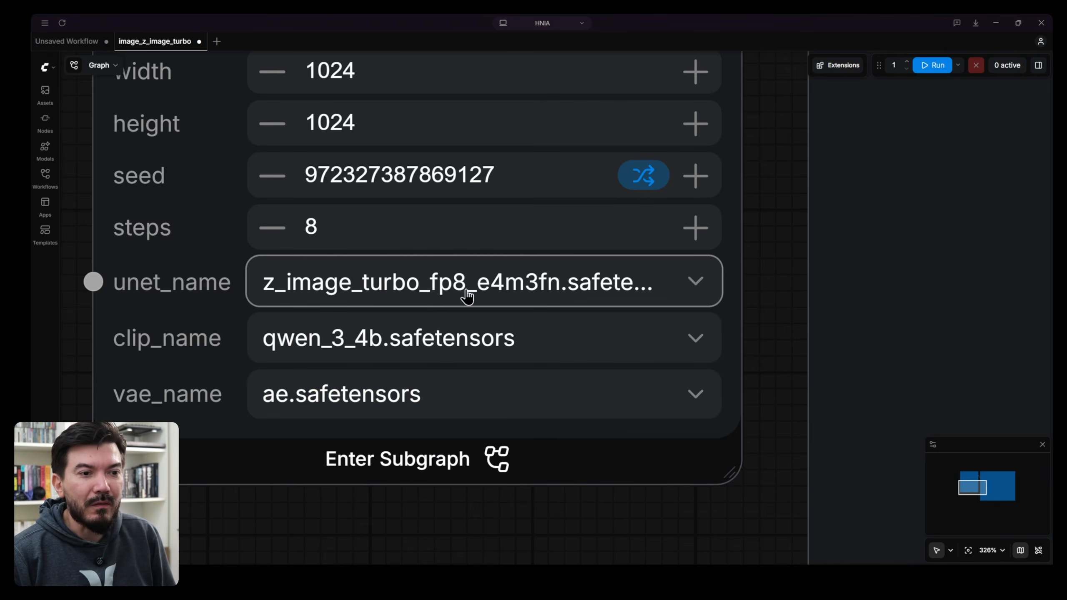
Step: Run the workflow to generate an image with the FP8 model
left_click(920, 71)
scroll(775, 237, "down", 10)
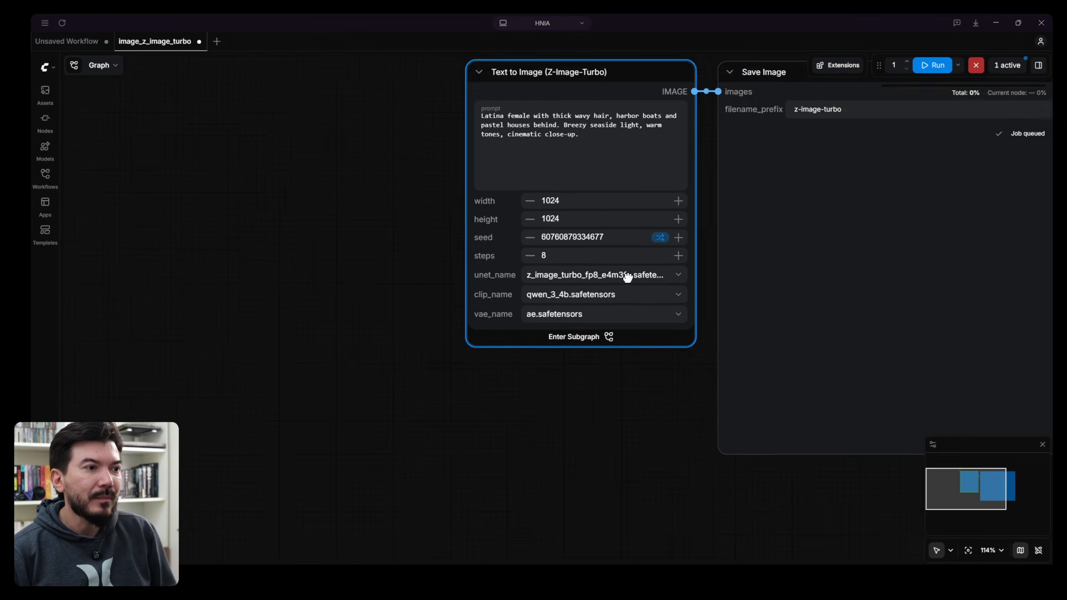
scroll(452, 314, "down", 1)
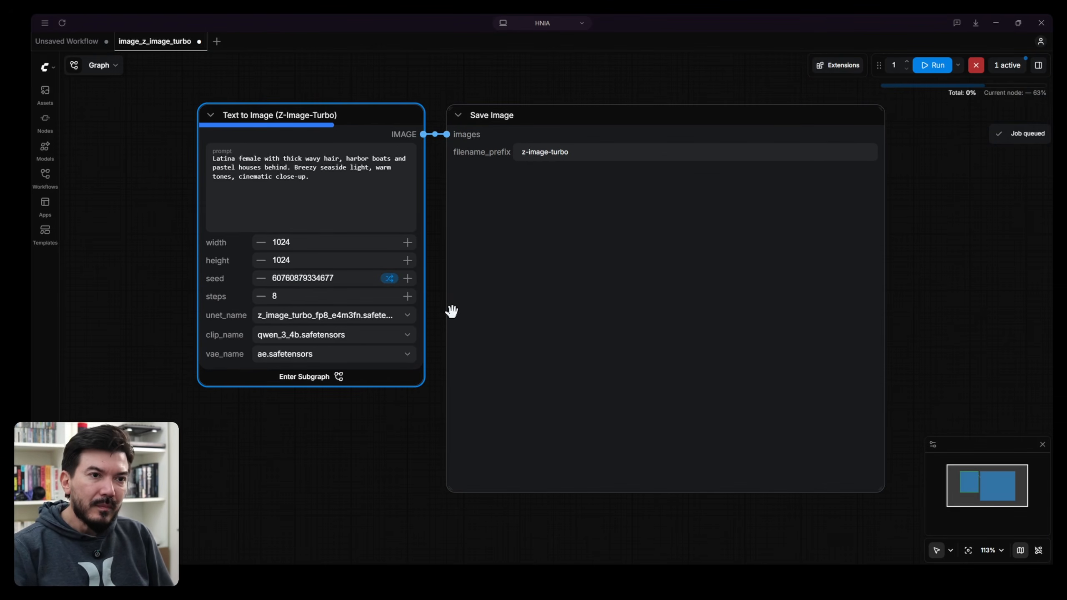
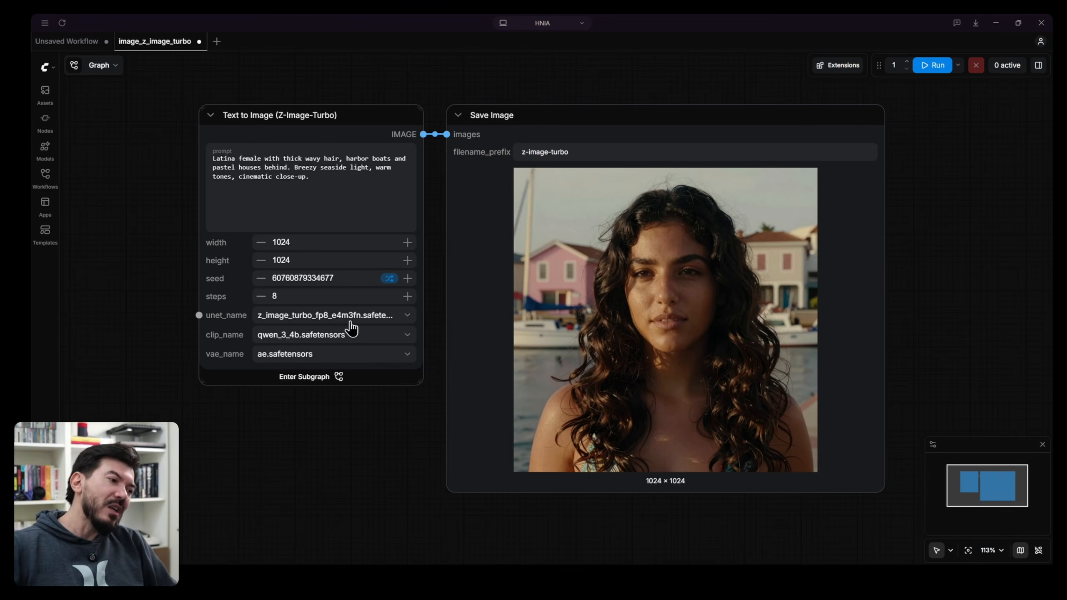
Step: Check the dedicated GPU memory usage in Task Manager against the file sizes of the Z-Image-Turbo and Qwen image edit models in diffusion_models
left_click(576, 577)
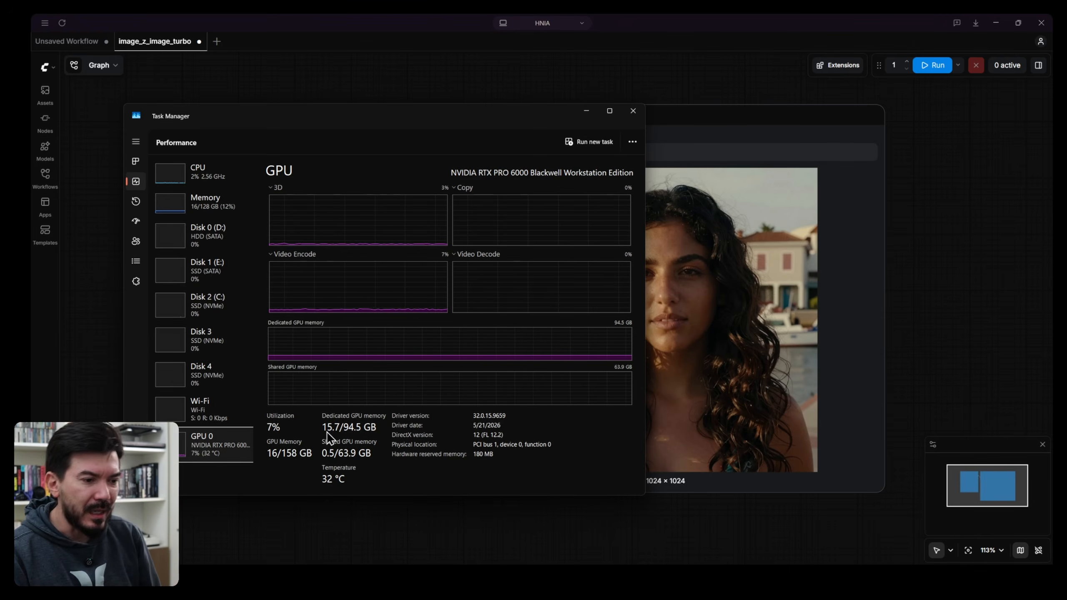
left_click(521, 562)
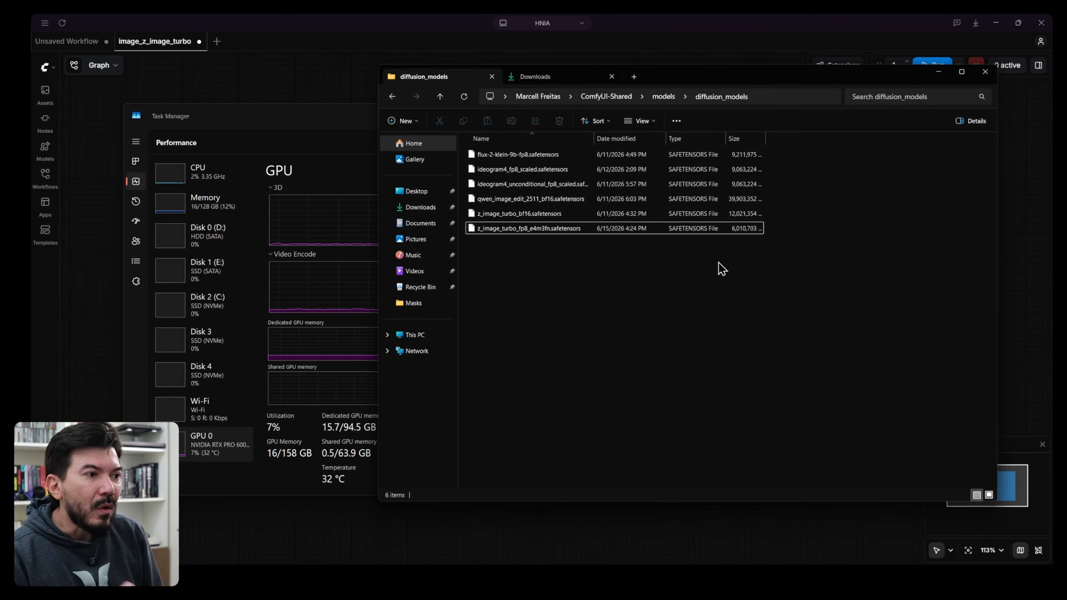
left_click(741, 214)
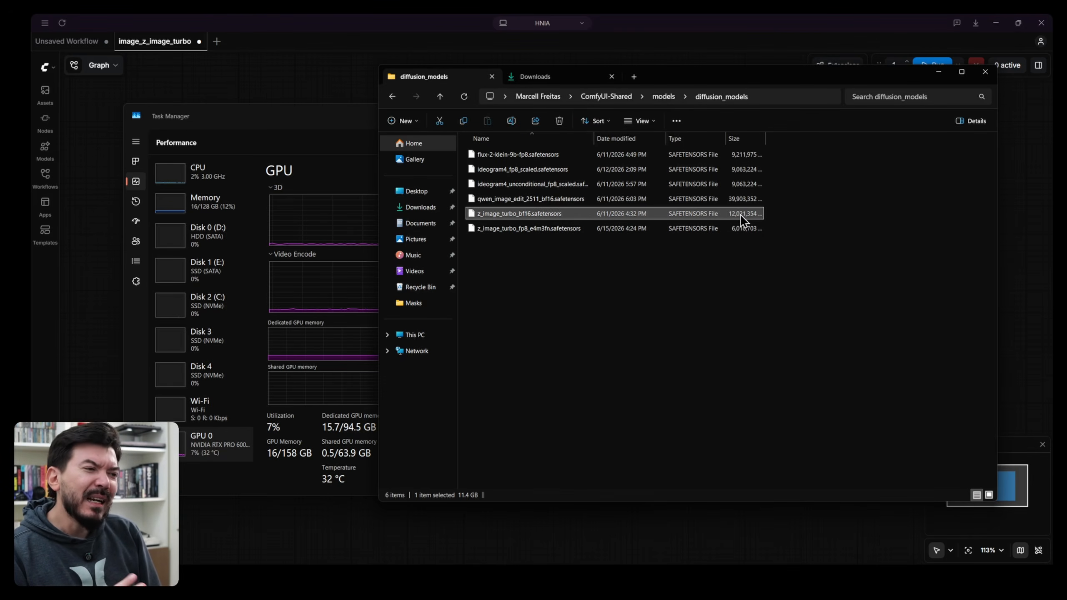
left_click(738, 227)
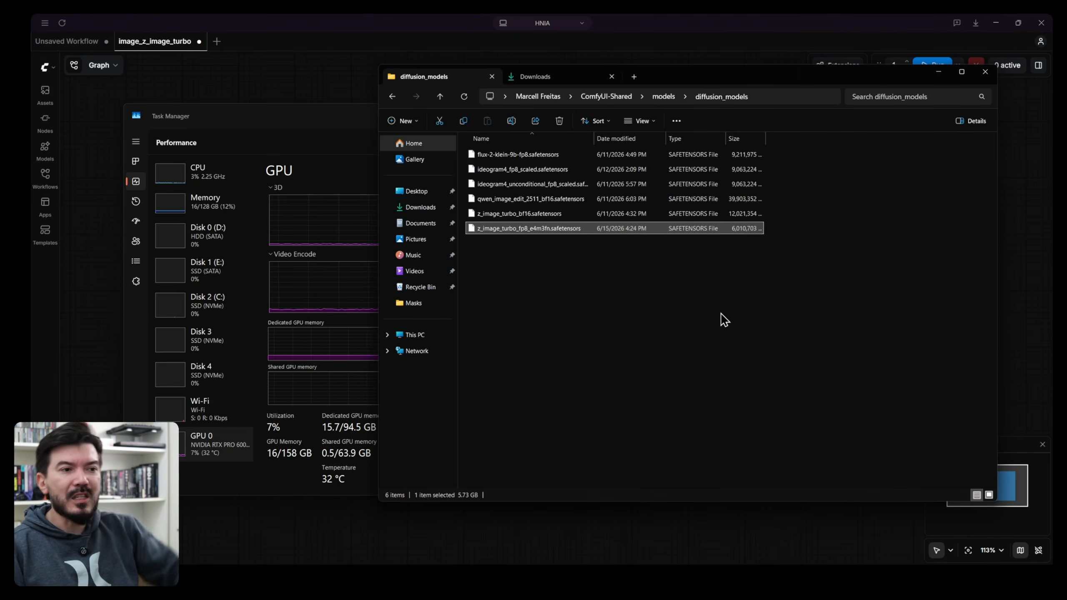
left_click(605, 215)
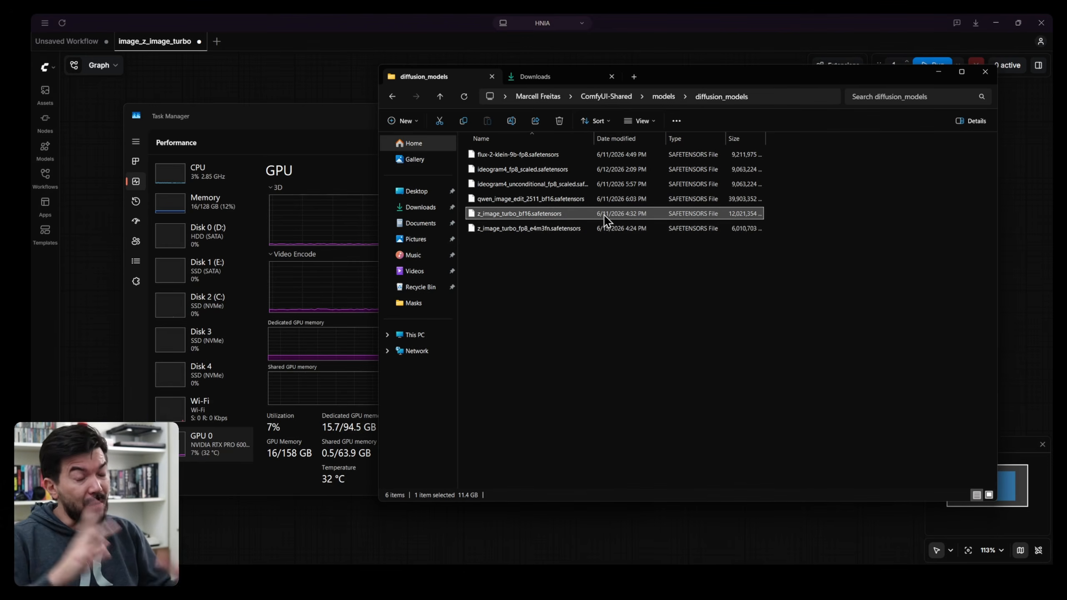
left_click(588, 227)
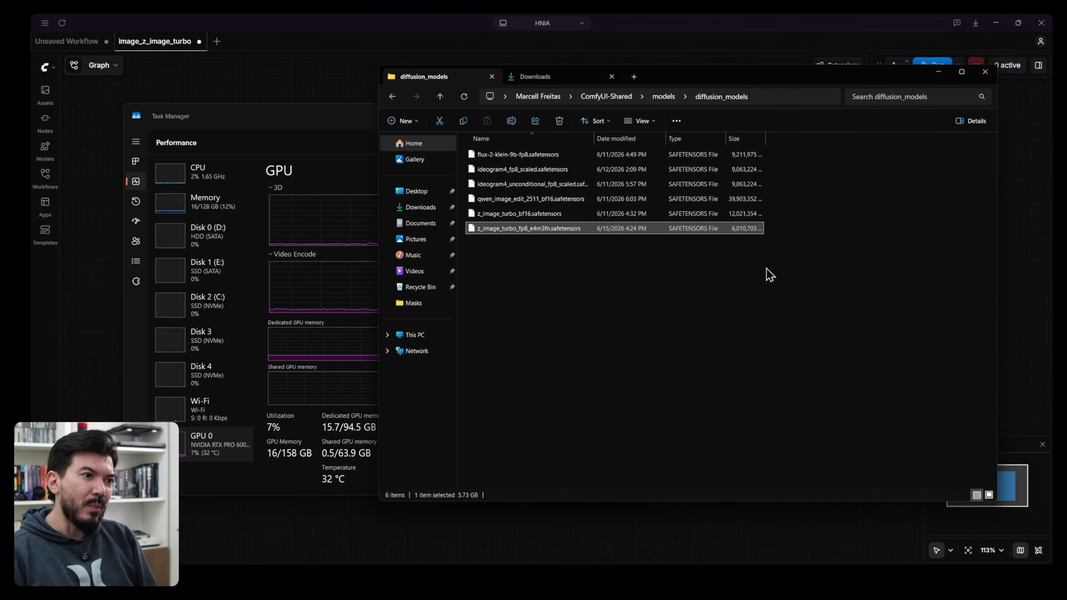
left_click(531, 199)
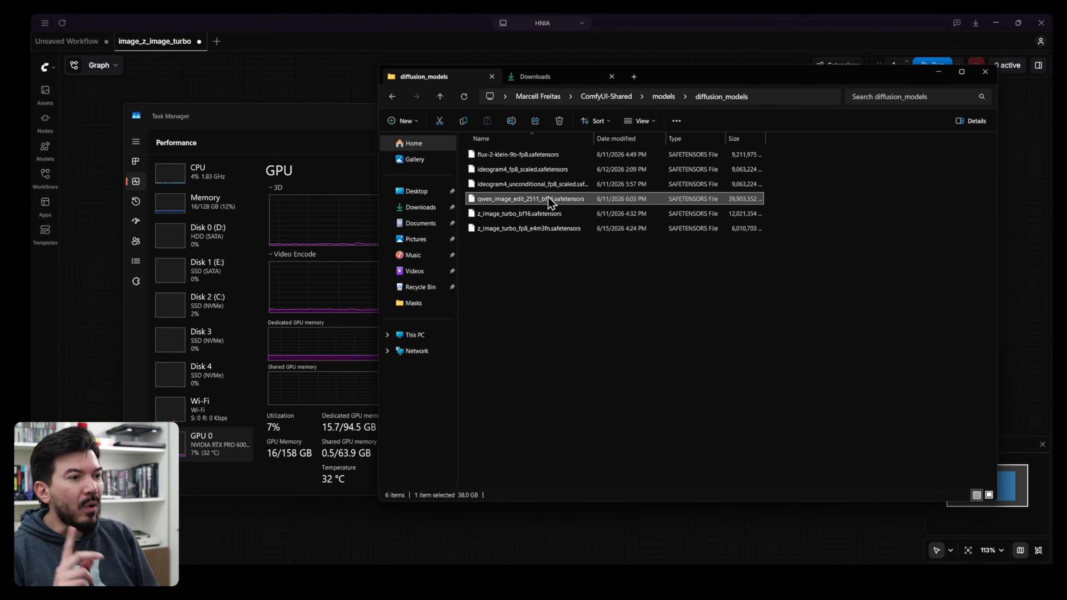
mouse_move(534, 198)
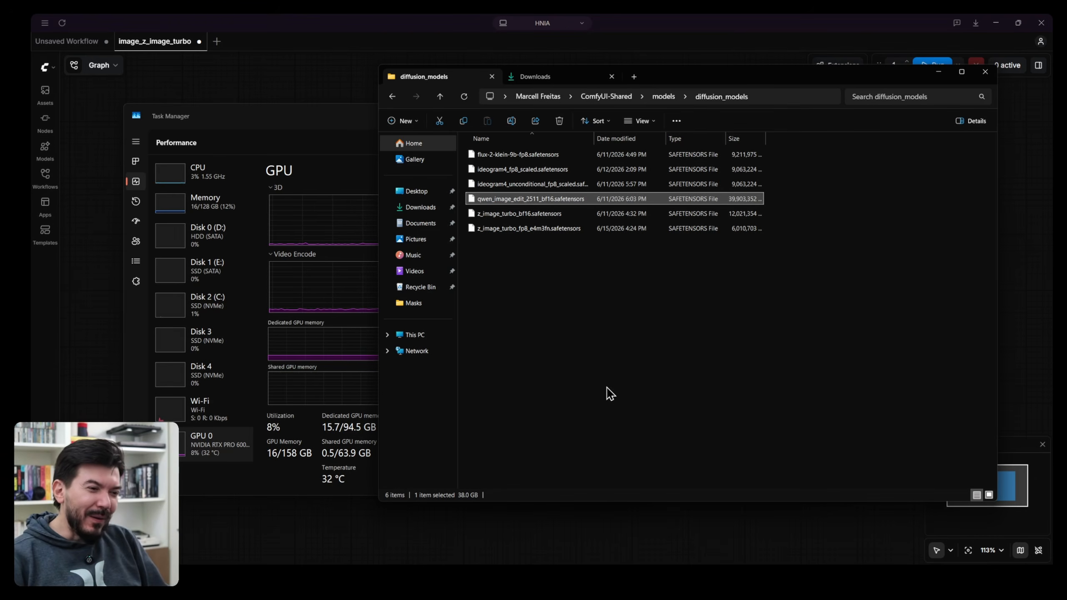
Step: Switch to the browser, open google.com in the new tab and search for "qwen image edit 2511 gguf"
left_click(576, 576)
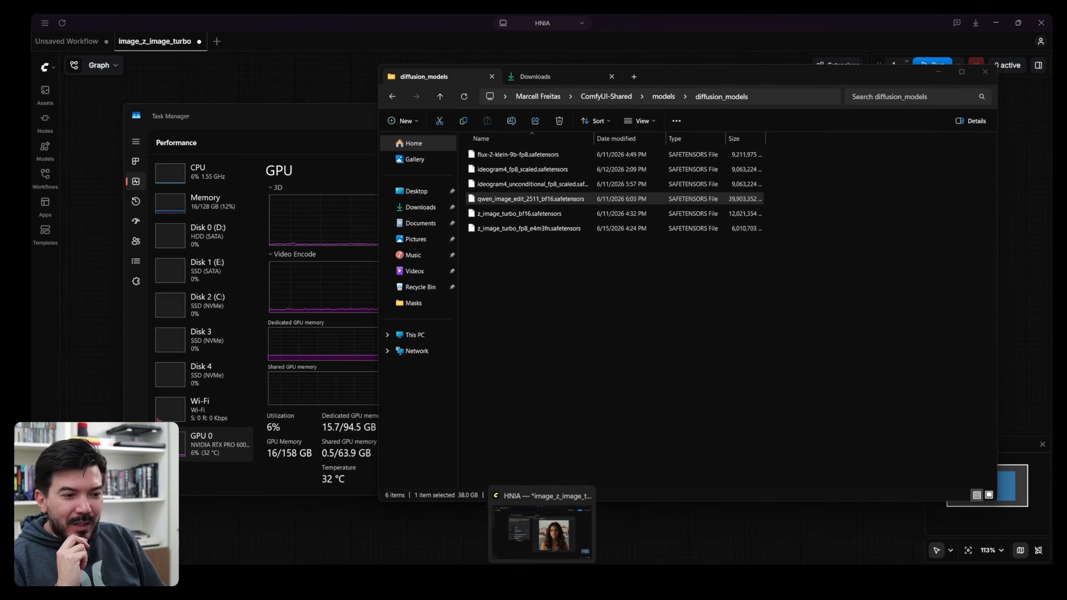
left_click(542, 577)
left_click(182, 23)
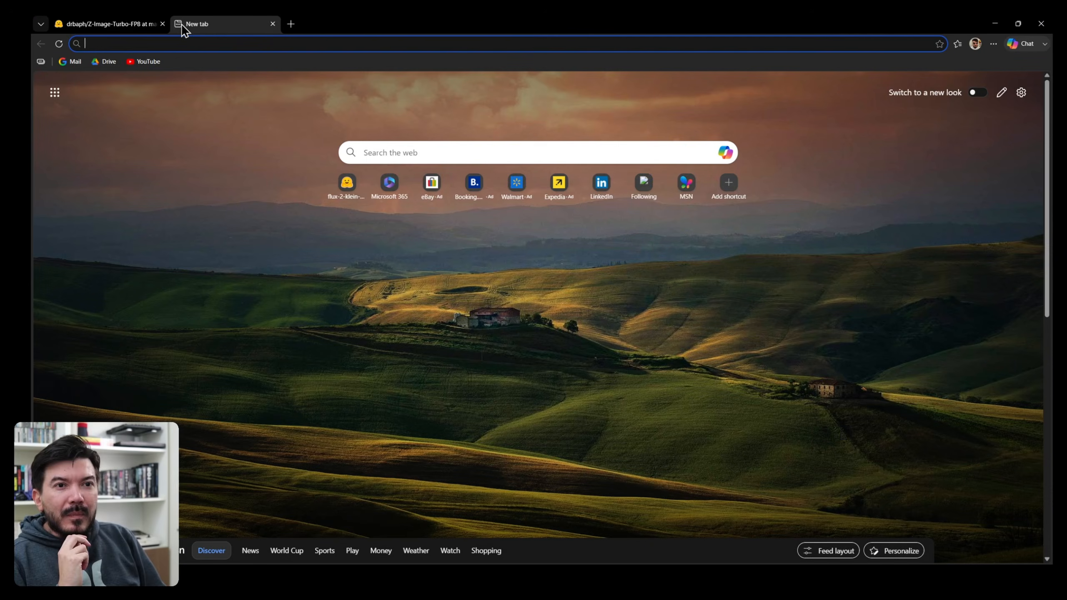
type("google.com")
key("Return")
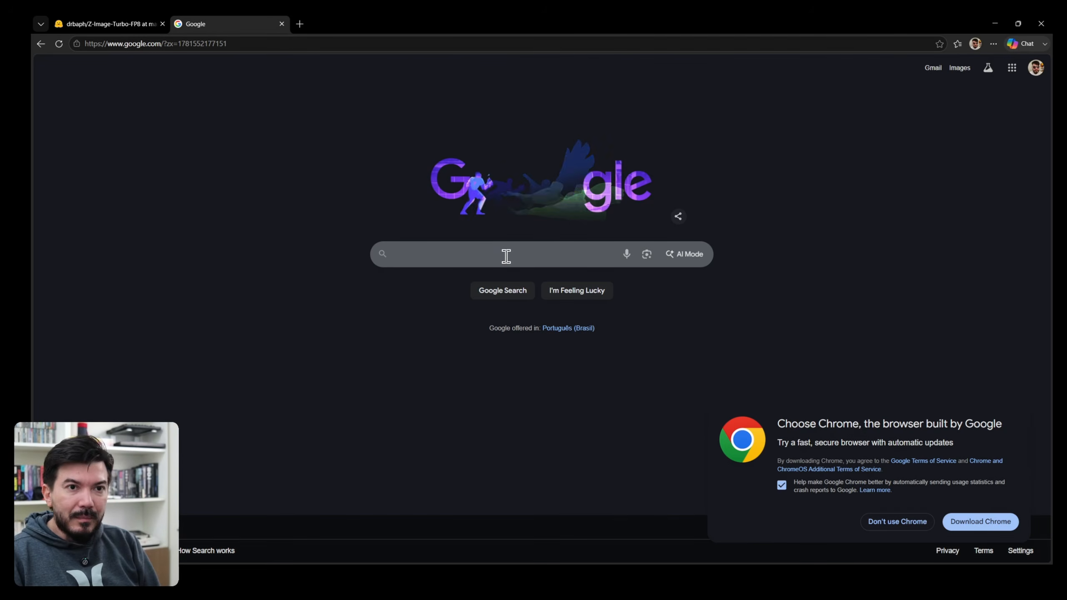
left_click(506, 256)
type("en im")
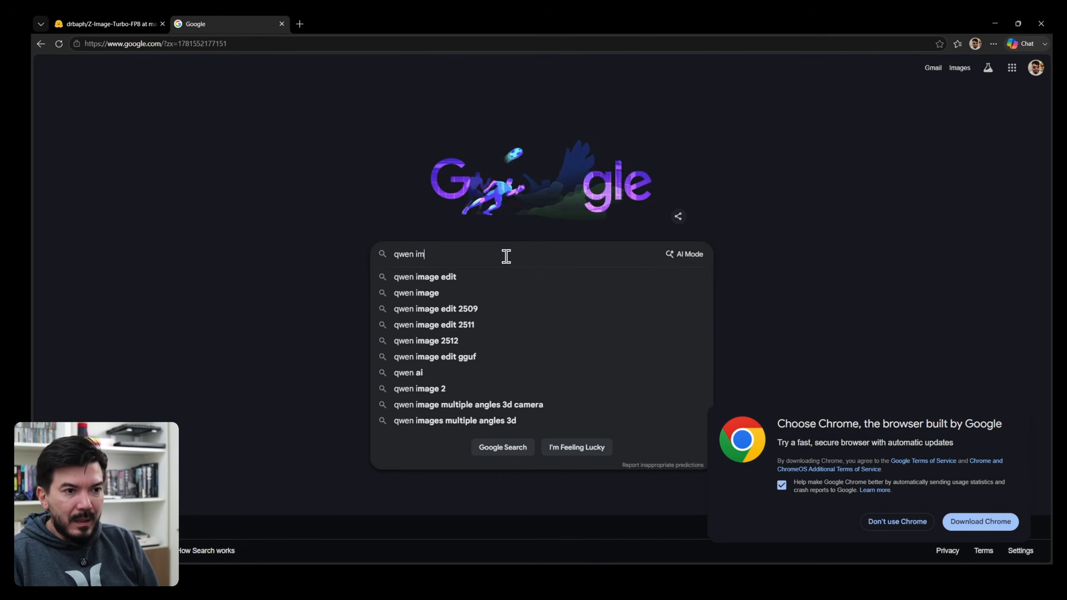
type("age edit 2511")
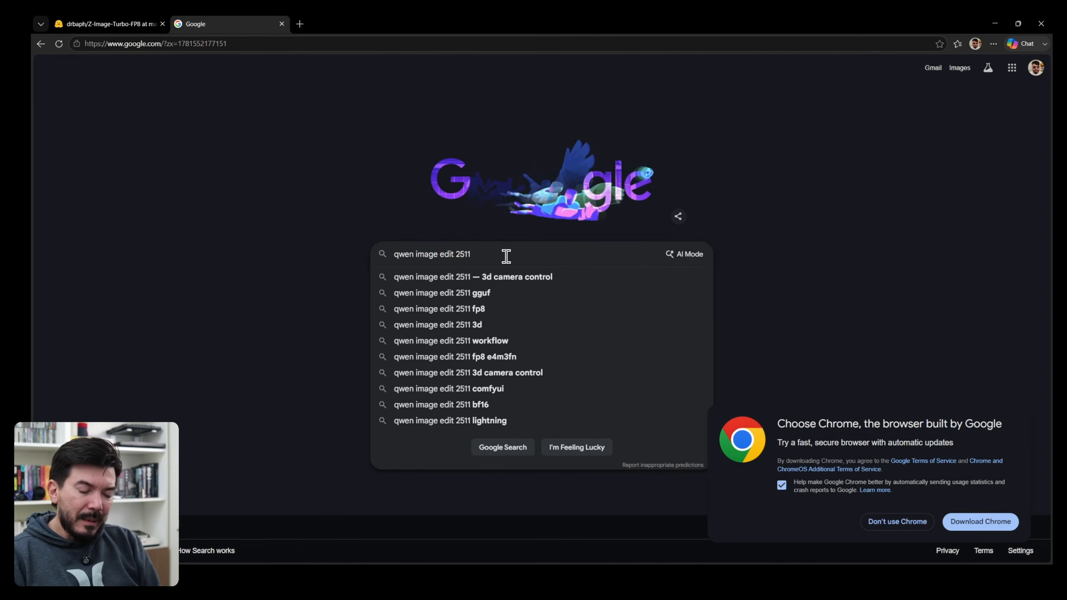
type(" gguf")
key("Return")
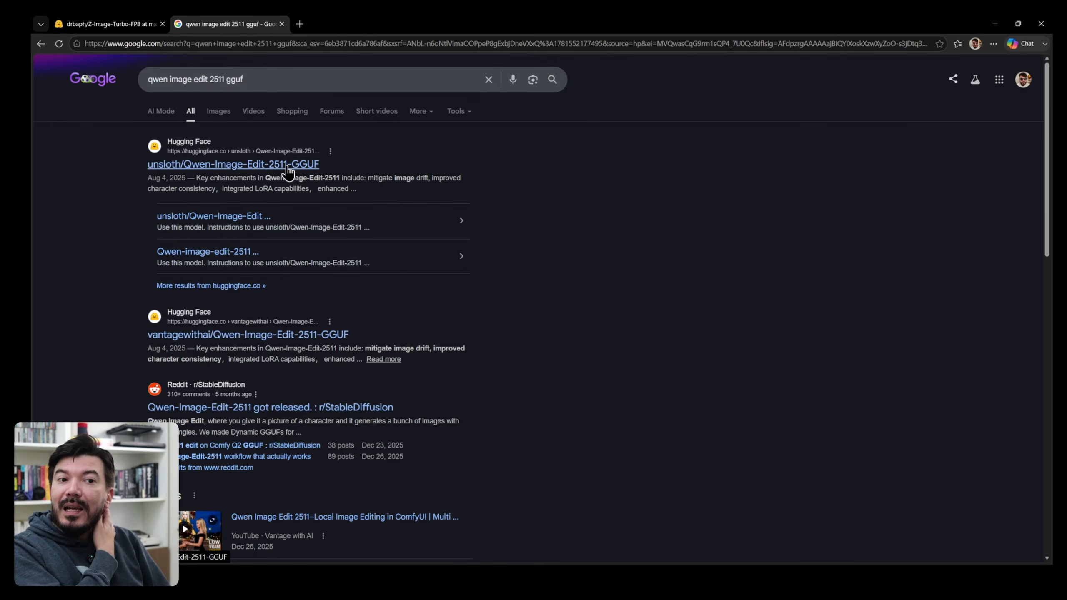
Step: Open the unsloth/Qwen-Image-Edit-2511-GGUF page on Hugging Face and examine the sizes of its quantized model files
left_click(199, 166)
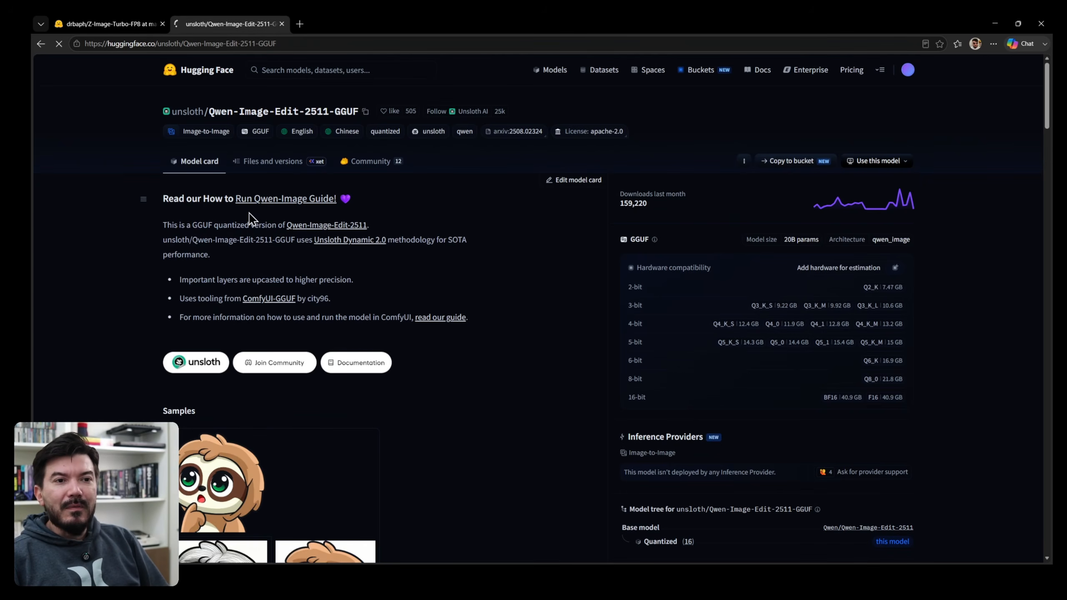
left_click(274, 170)
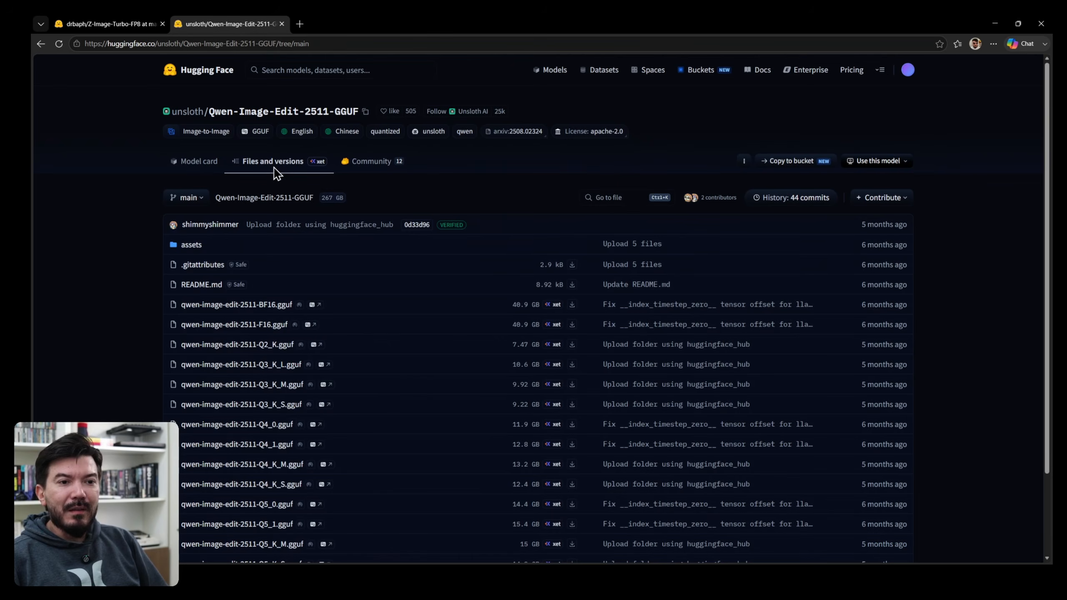
scroll(135, 332, "down", 3)
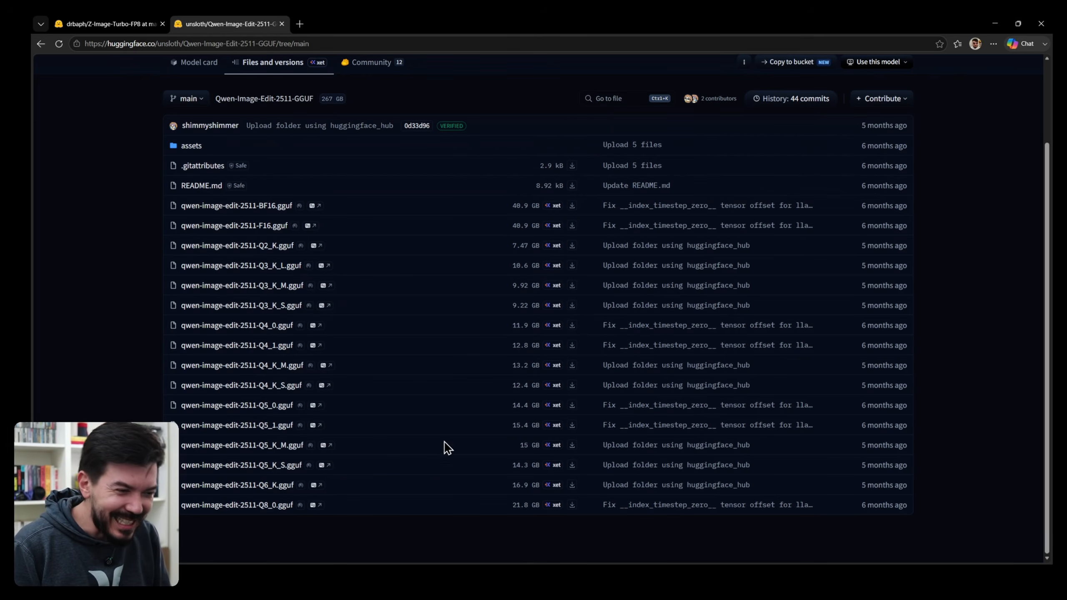
Step: Return to ComfyUI and set the Text to Image node's unet_name to z_image_turbo_bf16.safetensors
left_click(548, 578)
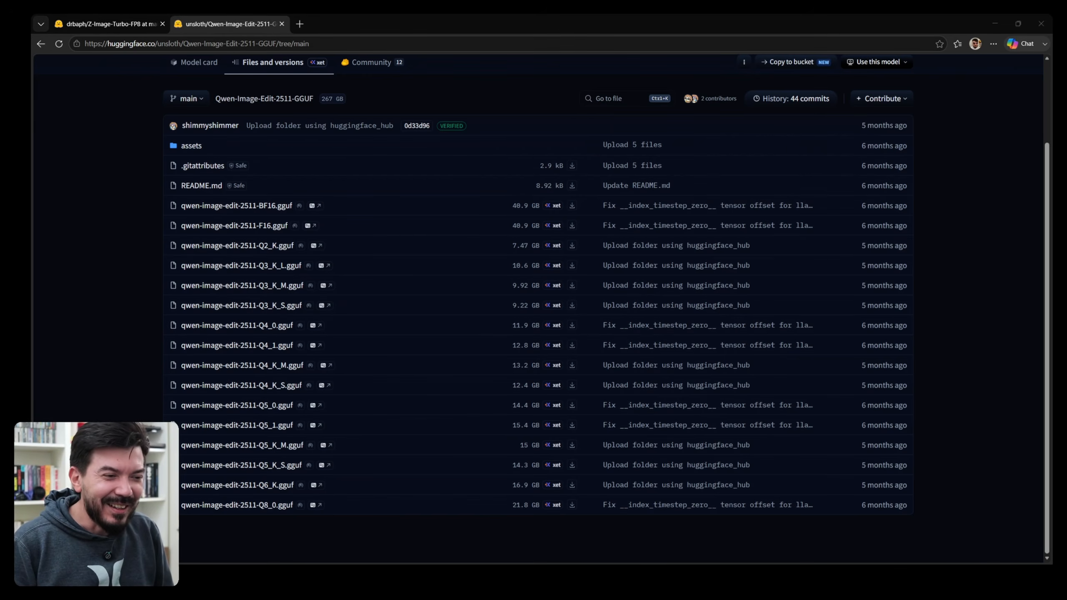
left_click(572, 578)
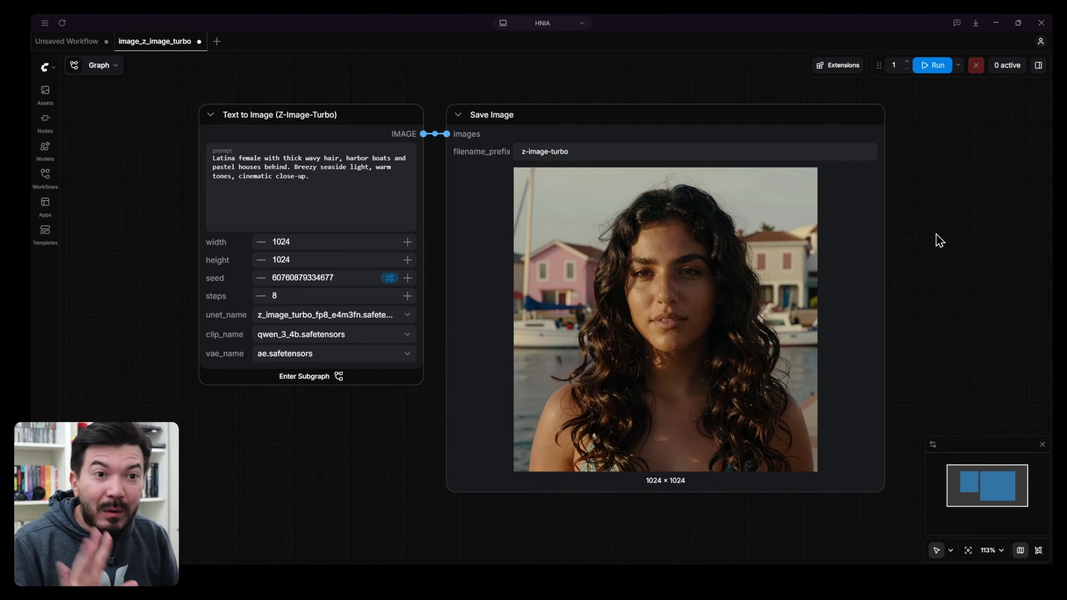
left_click(295, 319)
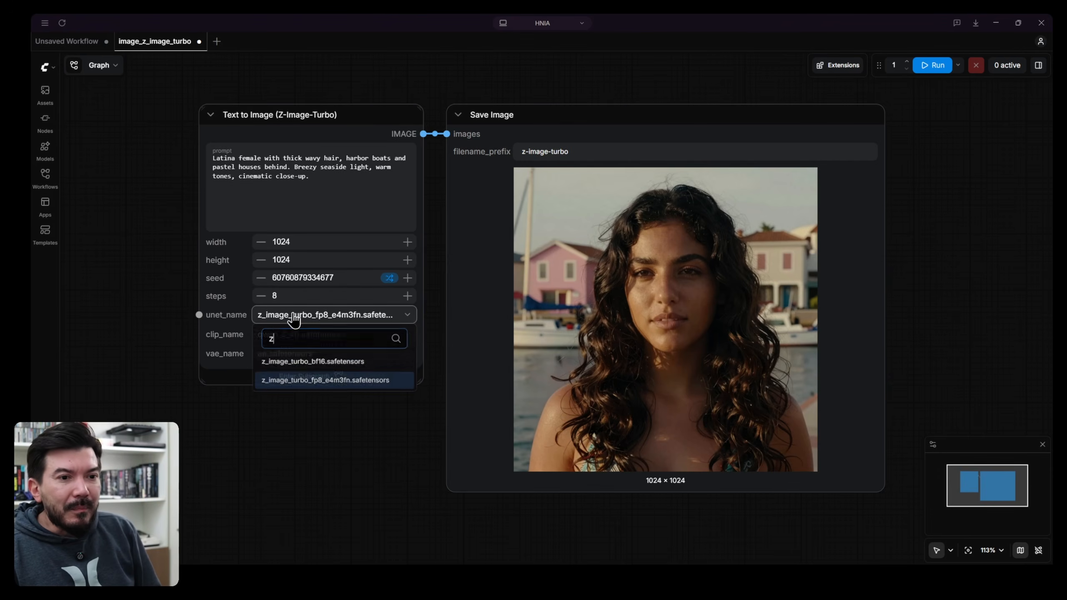
left_click(303, 360)
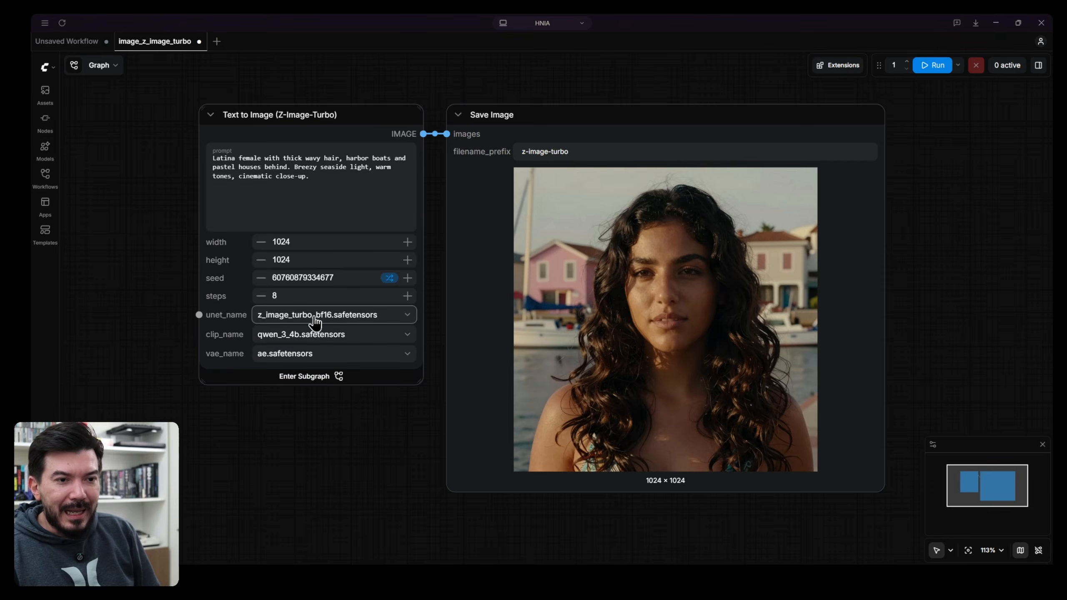
Step: Open the Save Image node's FP8 portrait in a maximized browser window, then return to ComfyUI
right_click(587, 232)
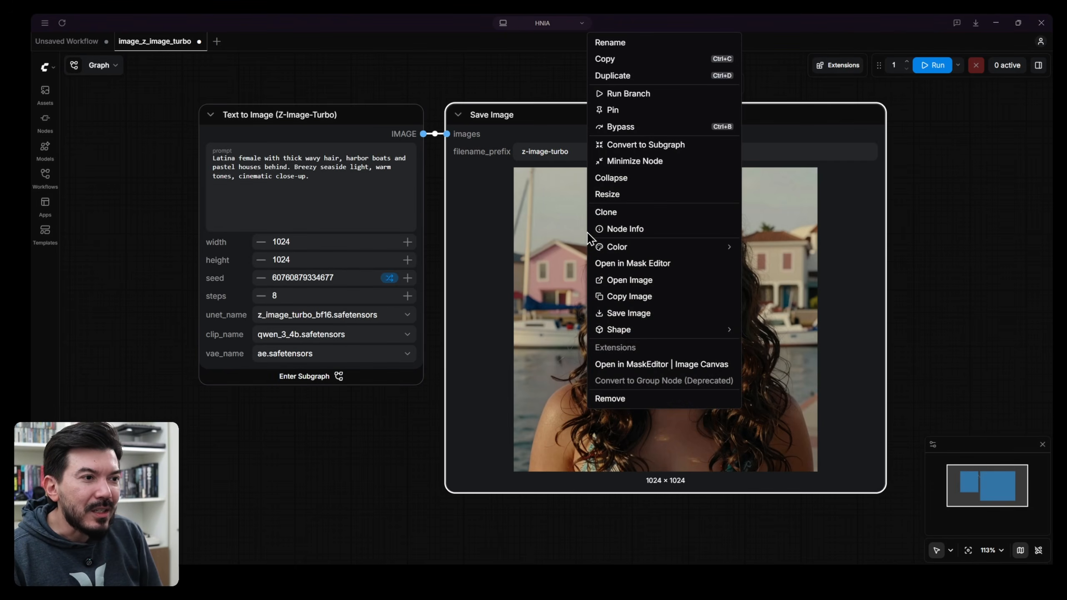
left_click(616, 282)
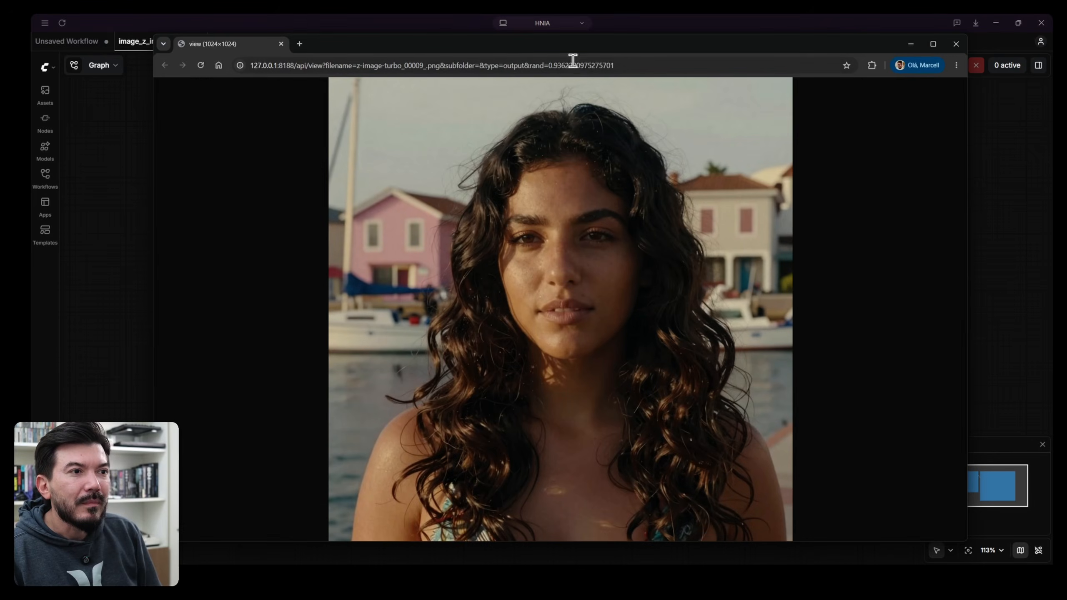
double_click(572, 42)
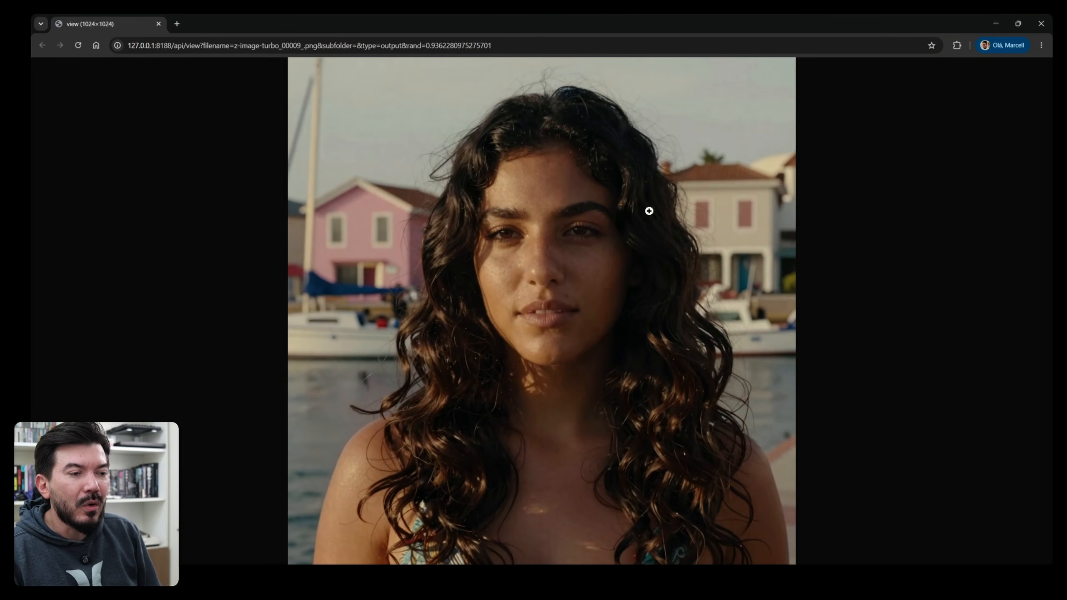
key("alt+Tab")
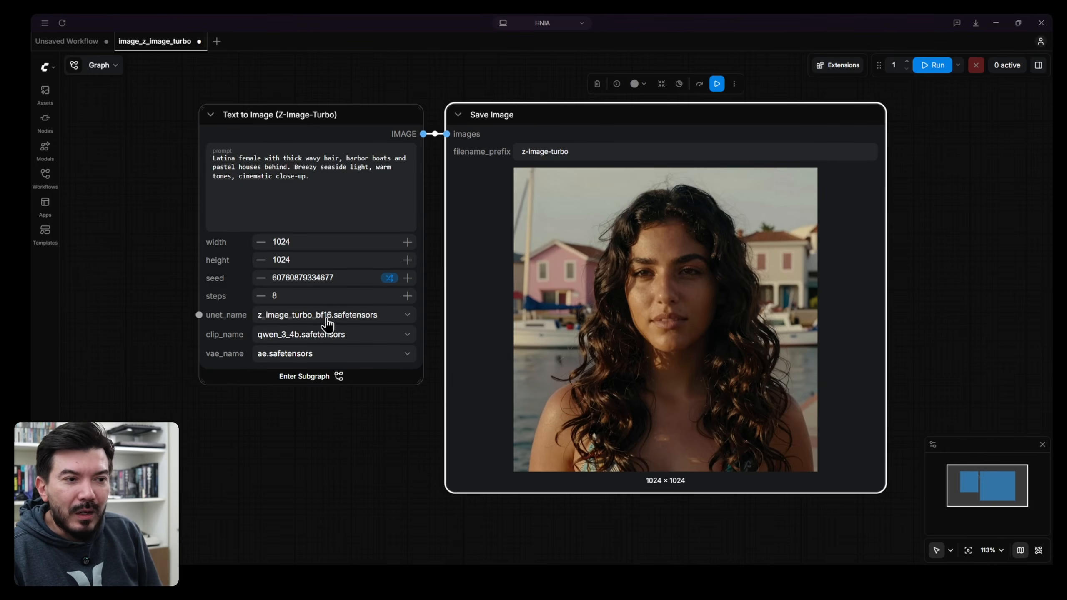
Step: Run the workflow with the BF16 model and open the generated portrait in the browser
left_click(930, 68)
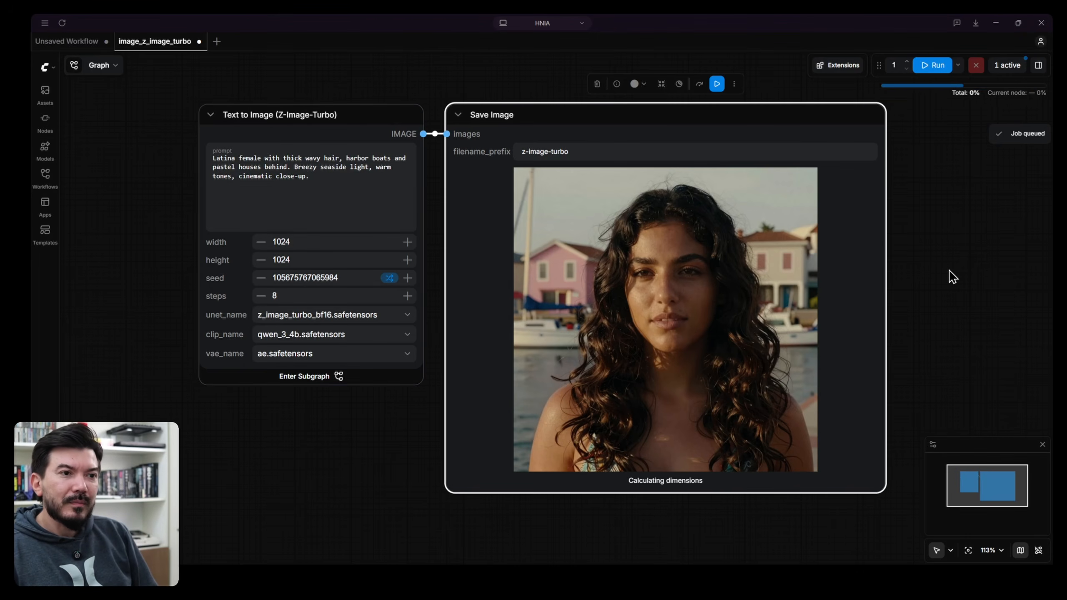
right_click(697, 256)
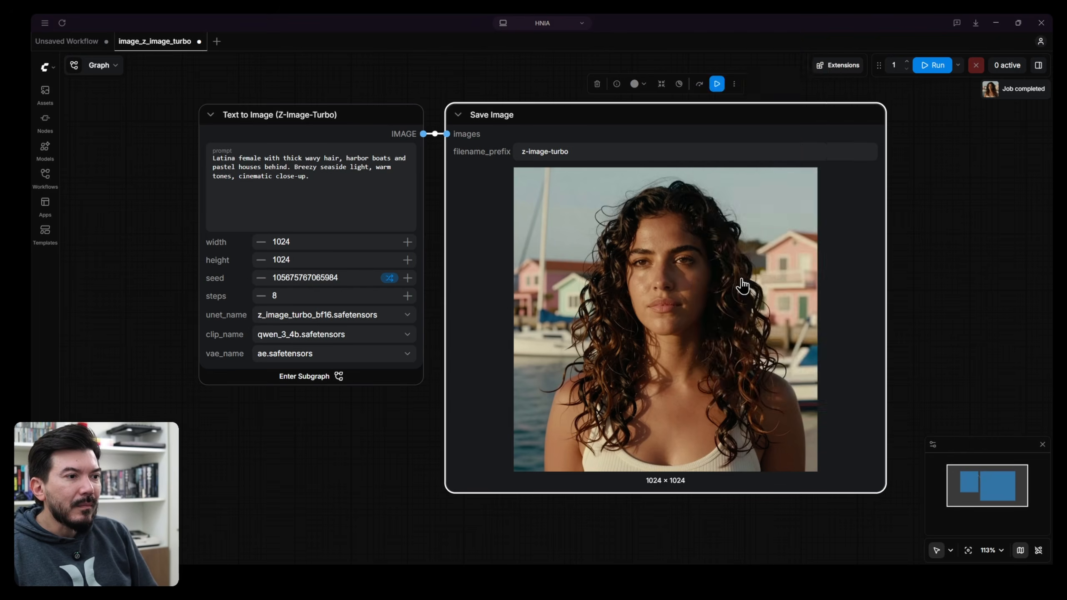
left_click(742, 281)
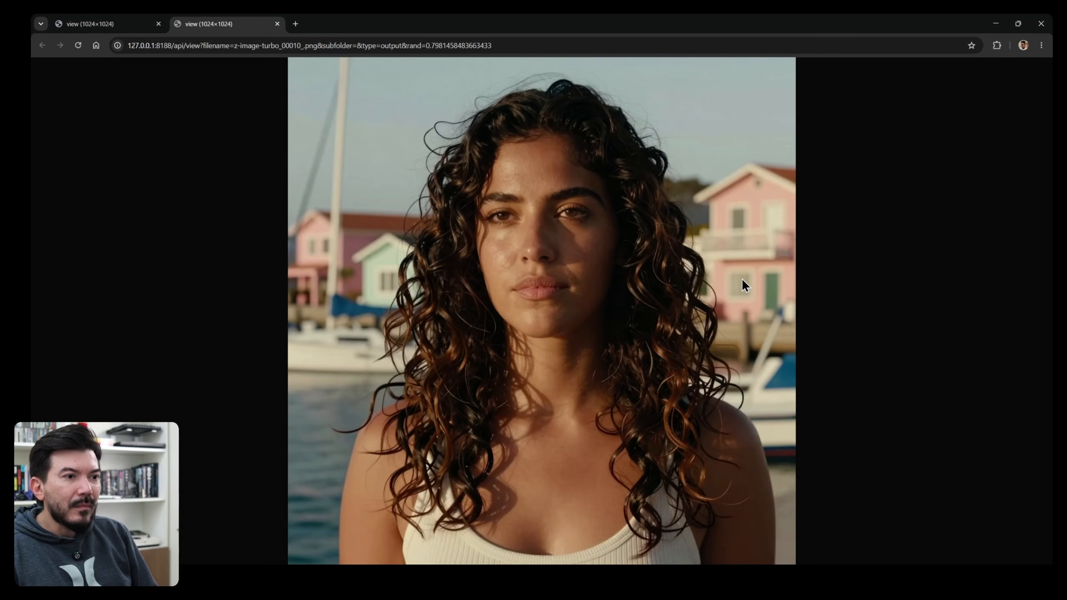
Step: Compare the FP8 and BF16 portraits by alternating between them, then close the image window
left_click(86, 16)
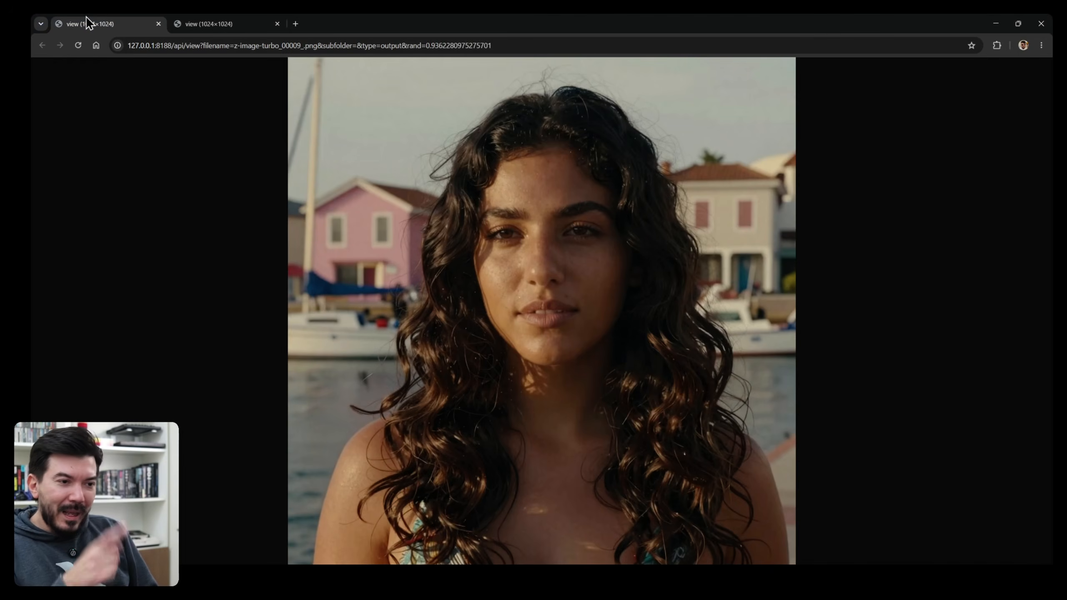
left_click(212, 26)
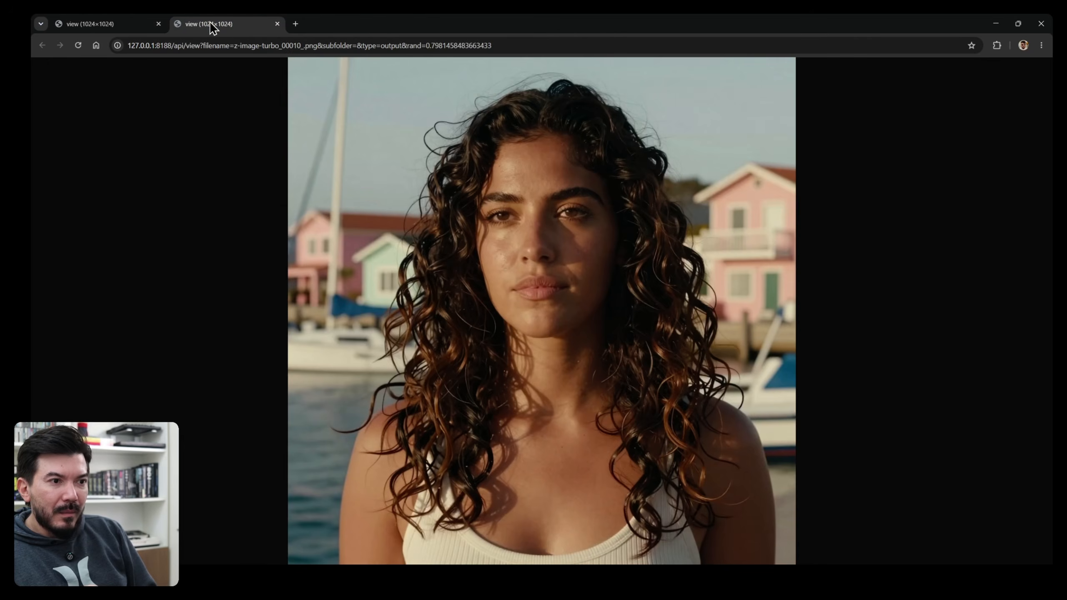
left_click(136, 28)
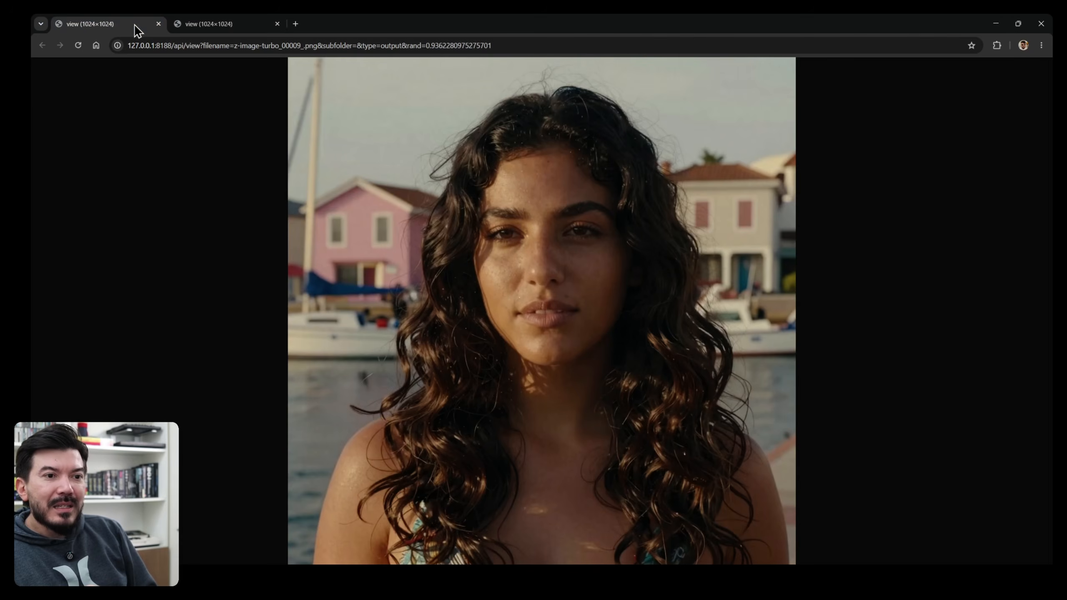
left_click(214, 28)
left_click(130, 28)
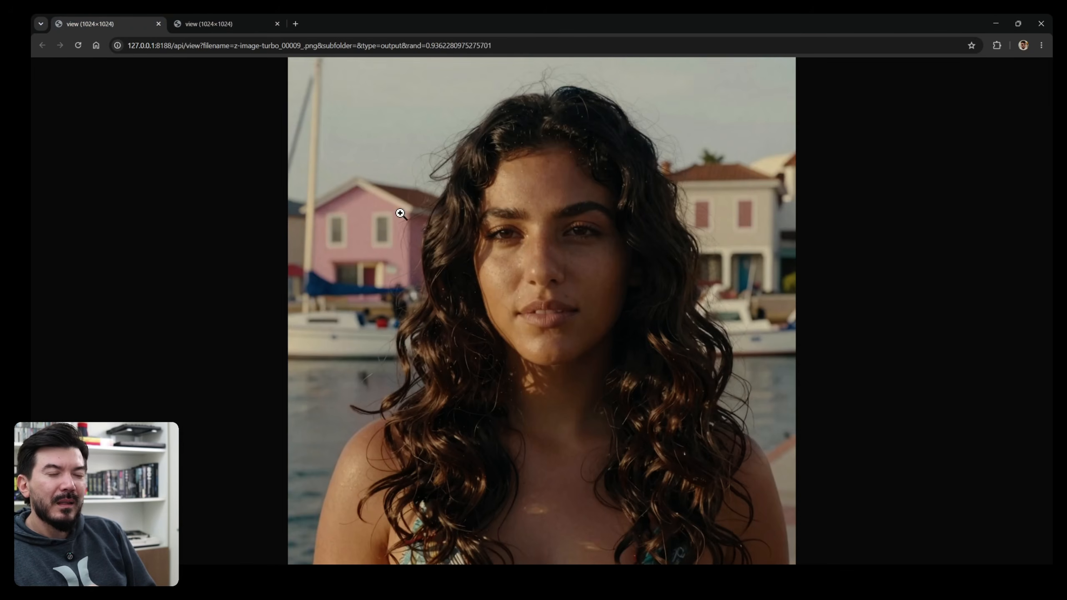
left_click(226, 25)
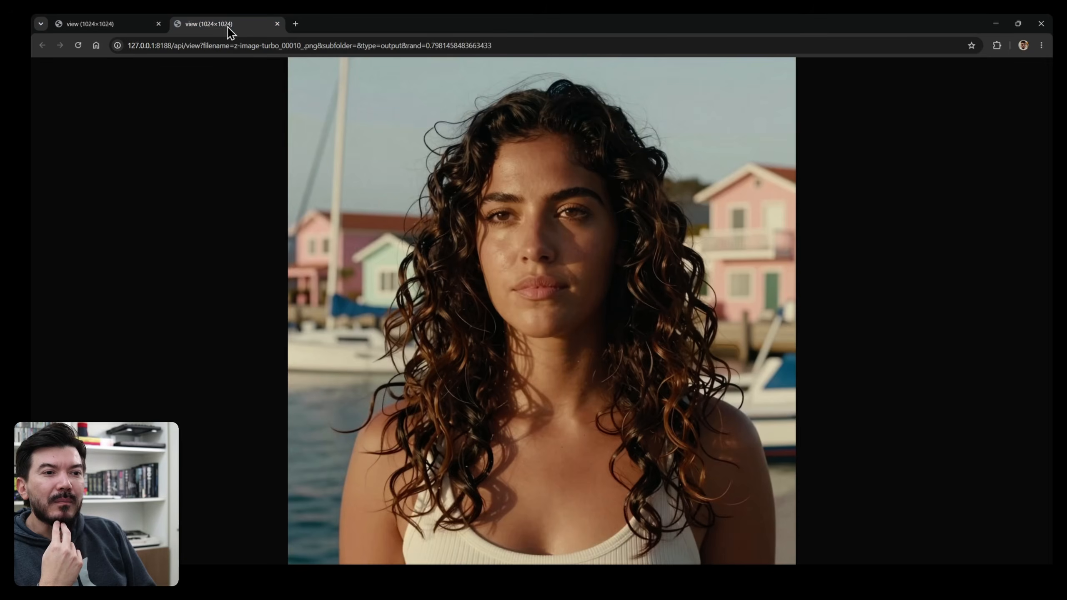
left_click(96, 27)
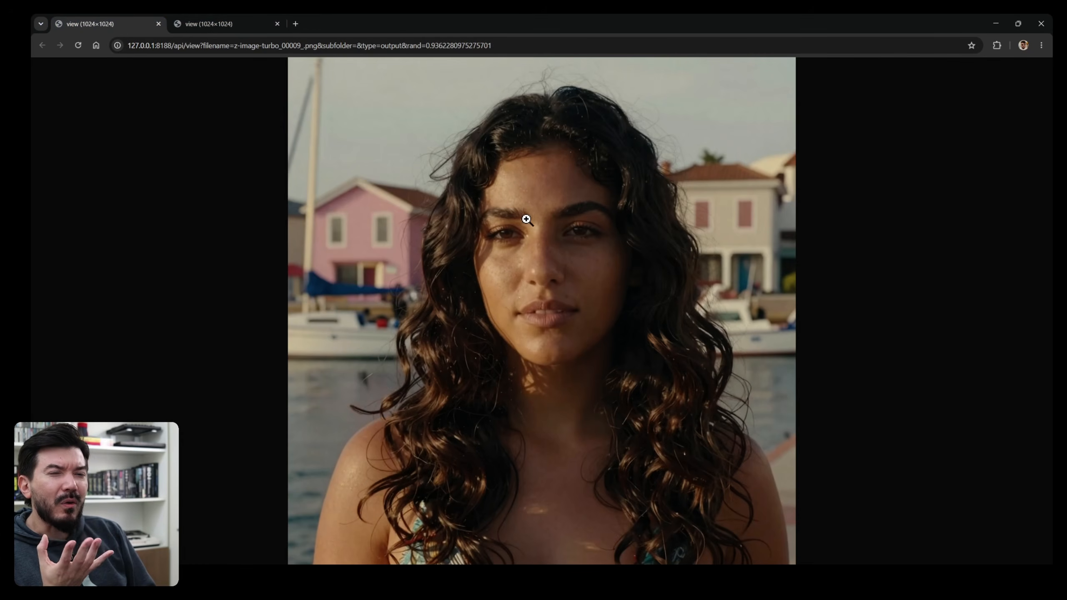
left_click(194, 24)
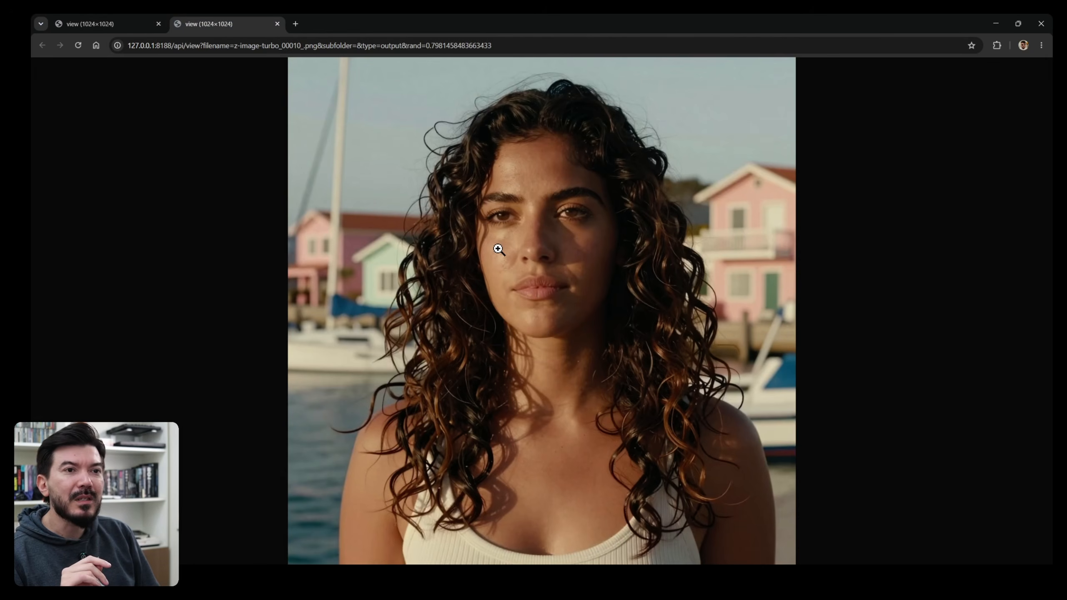
left_click(1041, 25)
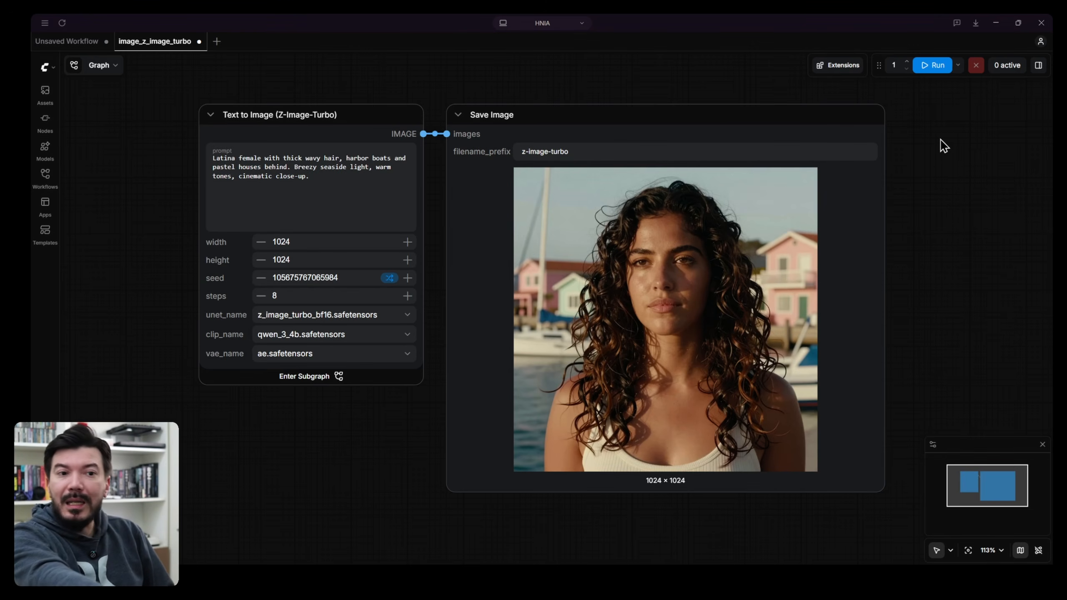
Step: Close the Unsaved Workflow in ComfyUI and open the template library
left_click(106, 42)
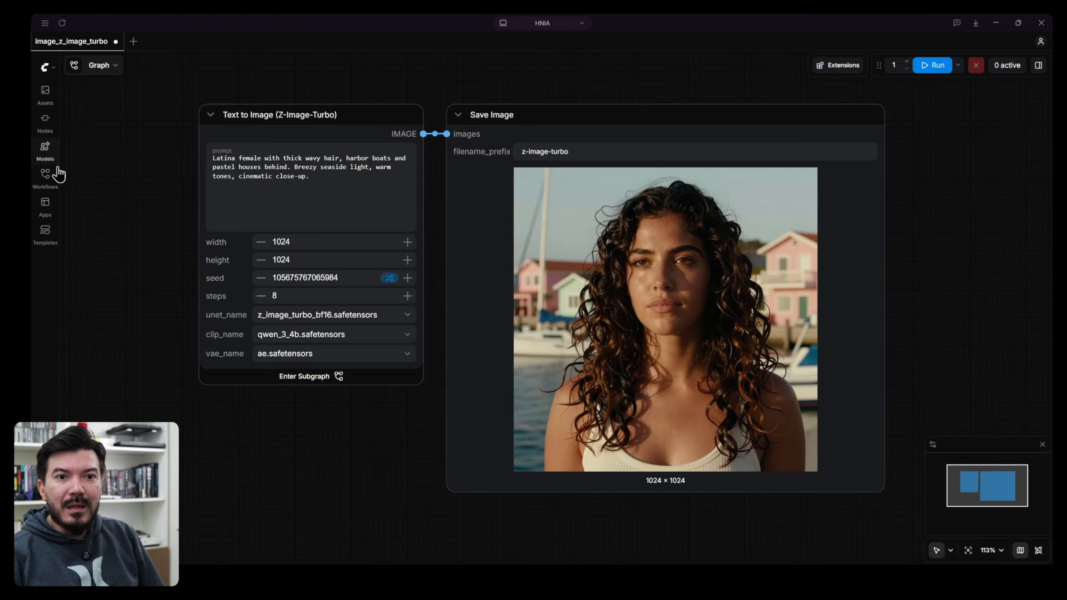
left_click(47, 179)
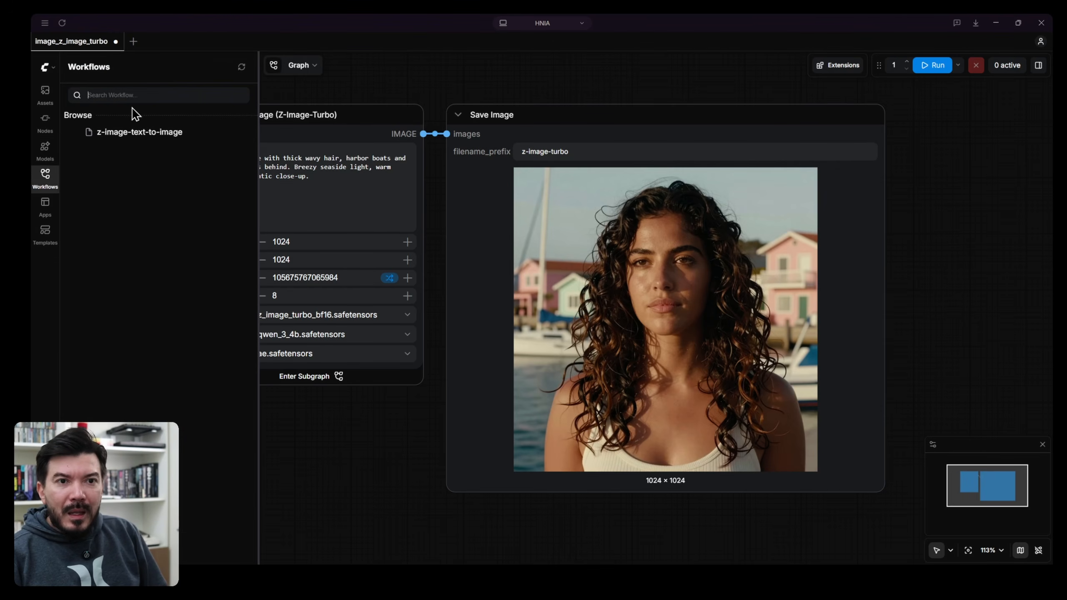
left_click(49, 176)
left_click(46, 233)
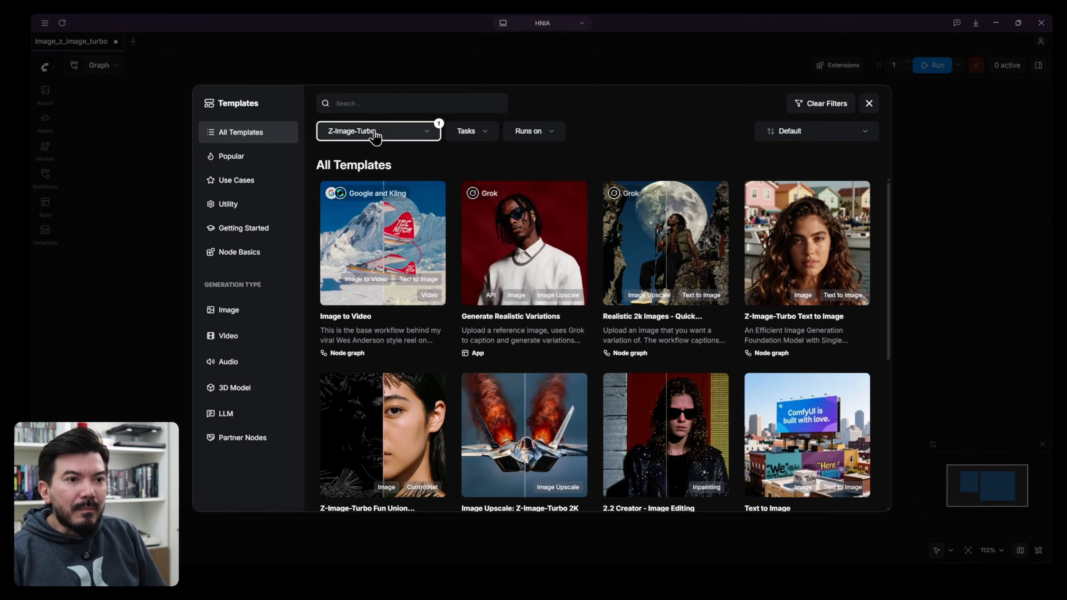
Step: Replace the templates' Z-Image-Turbo model filter with Qwen-Image-Edit, finding it with the search term "qwen"
left_click(415, 130)
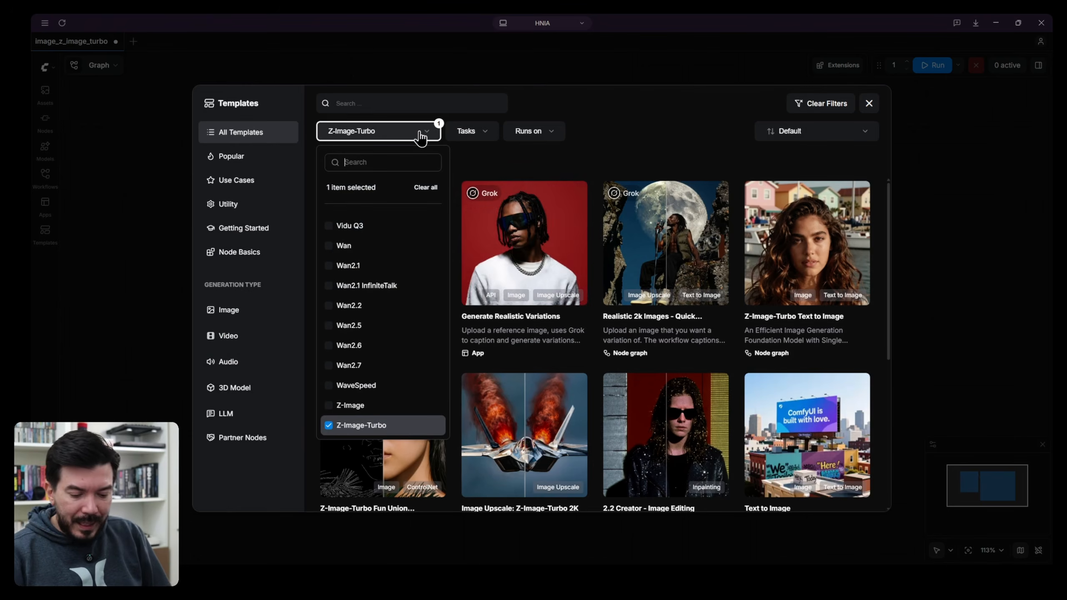
type("qwen")
left_click(341, 216)
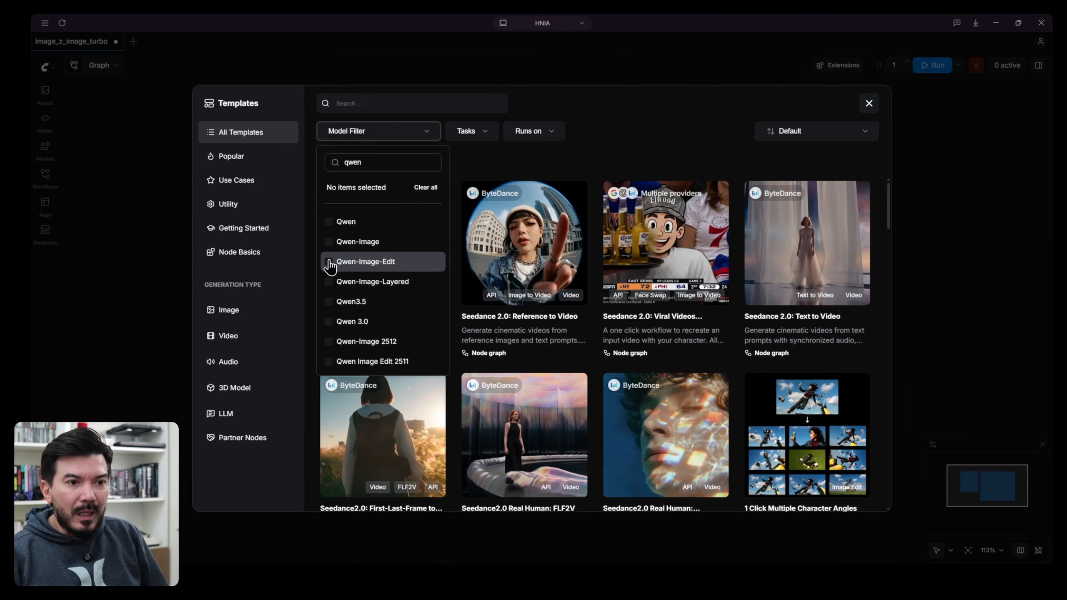
left_click(330, 262)
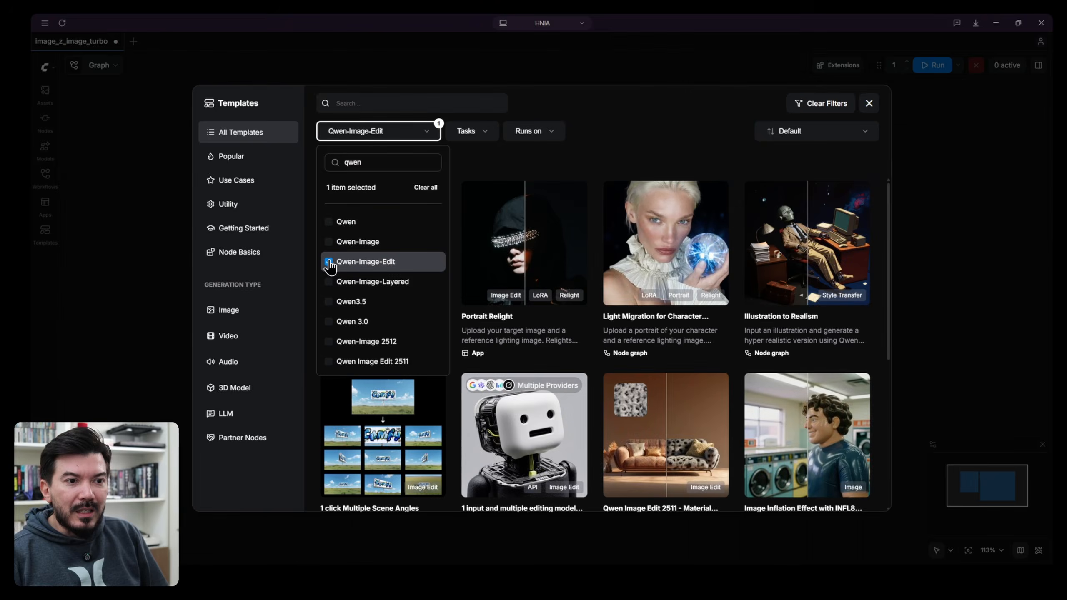
left_click(574, 112)
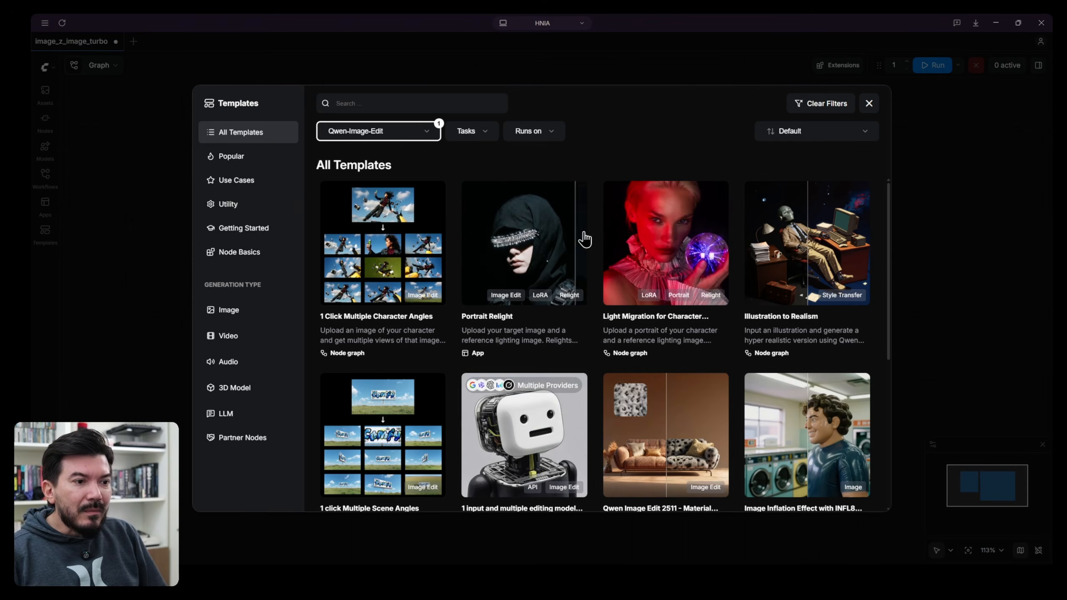
Step: Open the Qwen Image Edit 2511 material replacement template and bring its nodes into view
scroll(588, 265, "down", 3)
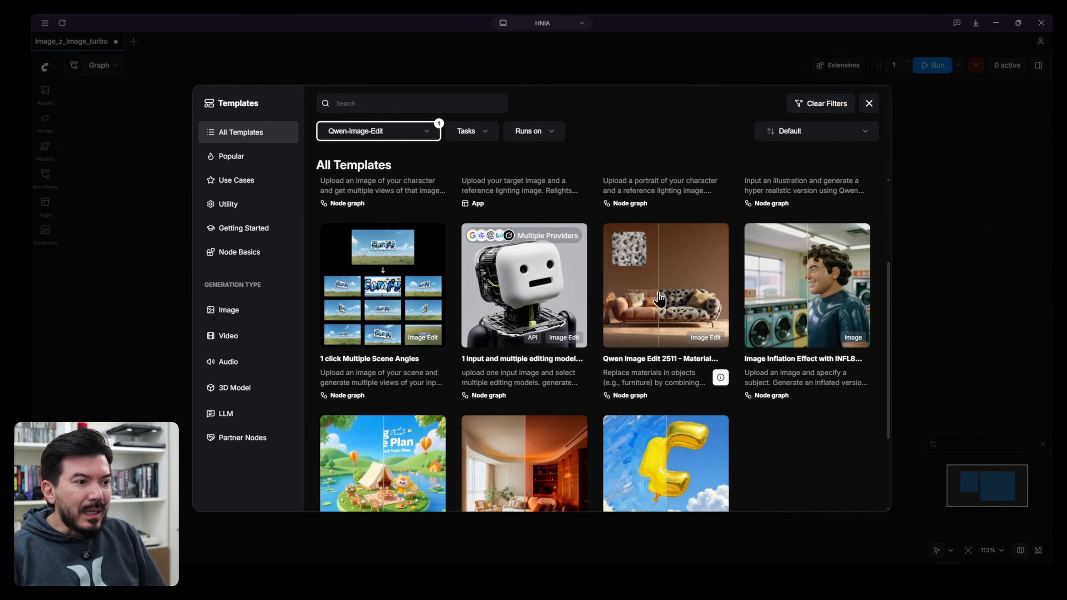
left_click(658, 290)
scroll(581, 180, "up", 5)
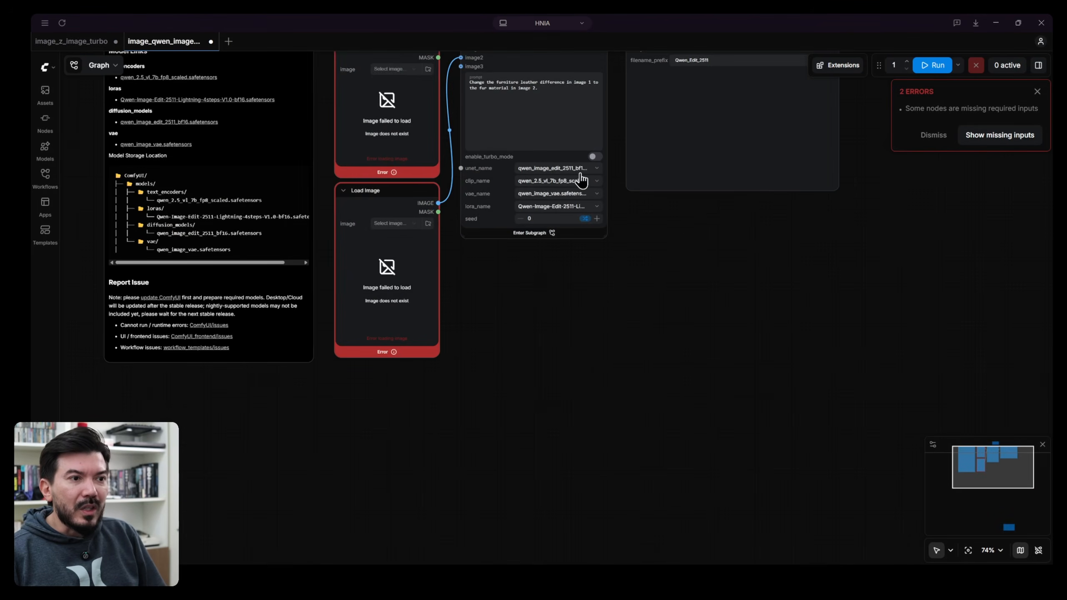
left_click_drag(676, 241, 643, 308)
scroll(632, 298, "up", 1)
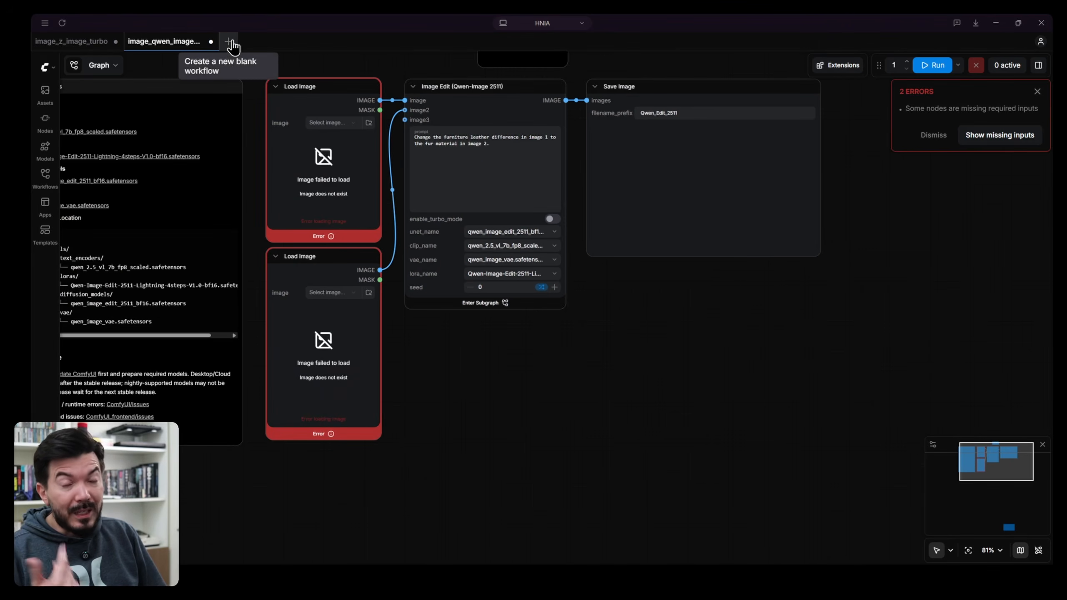
Step: Switch the template library's model filter from Qwen-Image-Edit to Flux.2 Klein using the search term "flux", and open the 9B Distilled Image Edit template
left_click(45, 234)
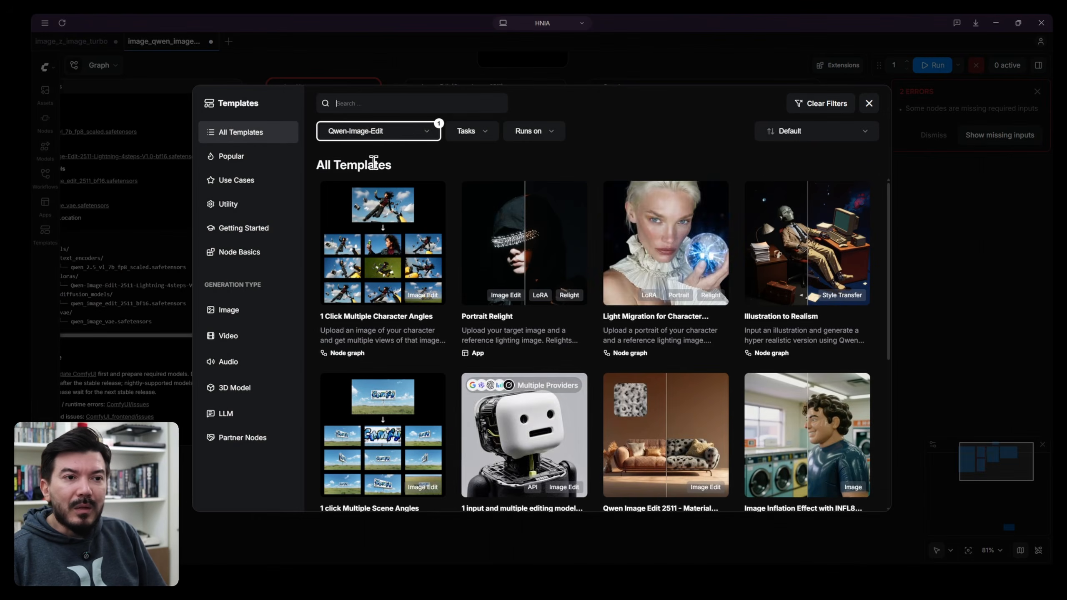
left_click(425, 131)
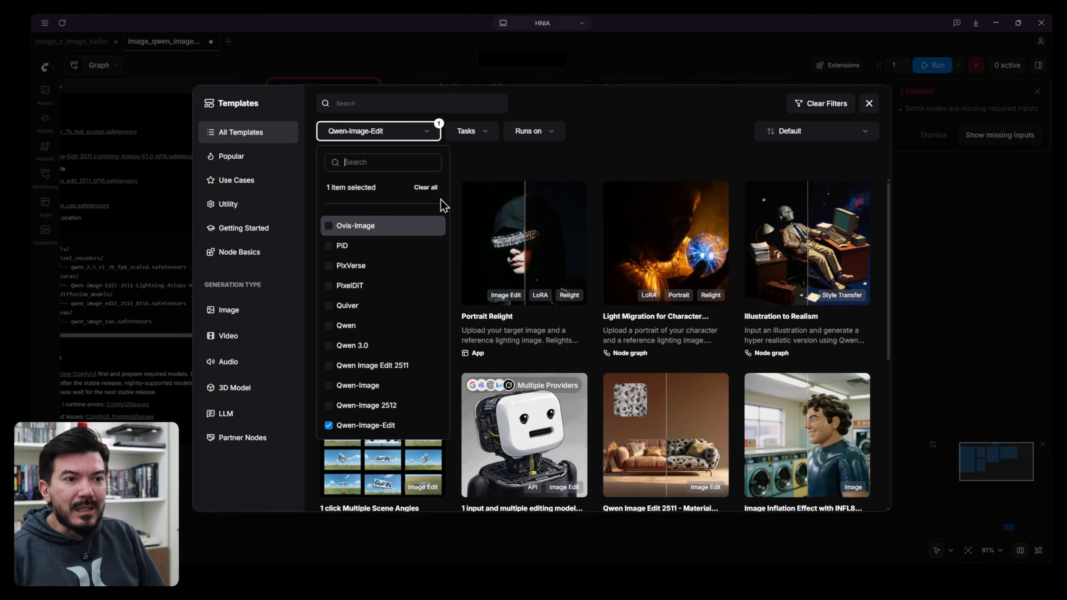
left_click(426, 187)
left_click(396, 161)
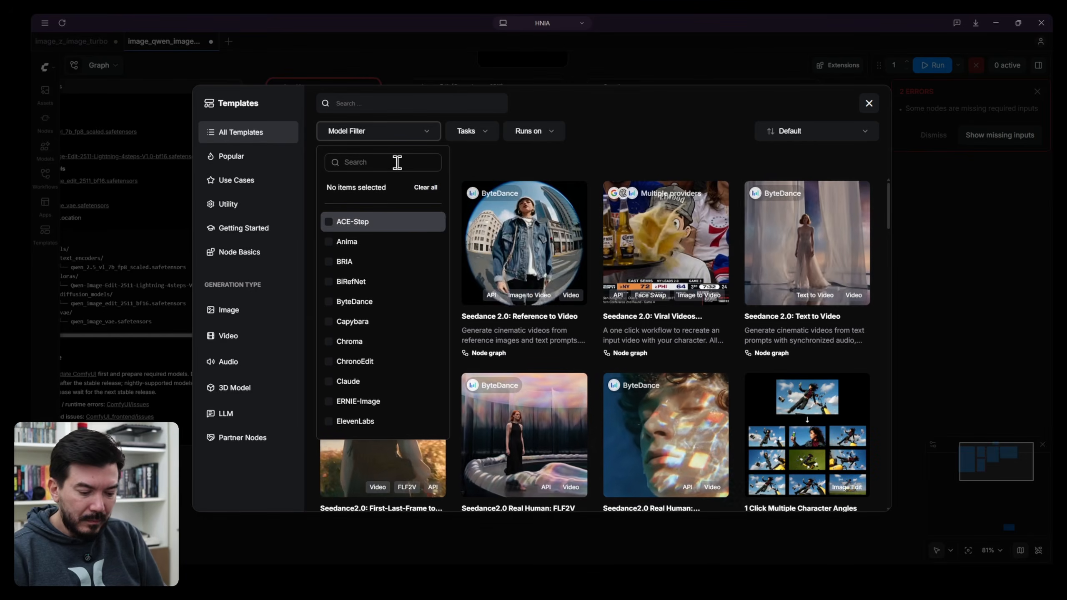
type("flux")
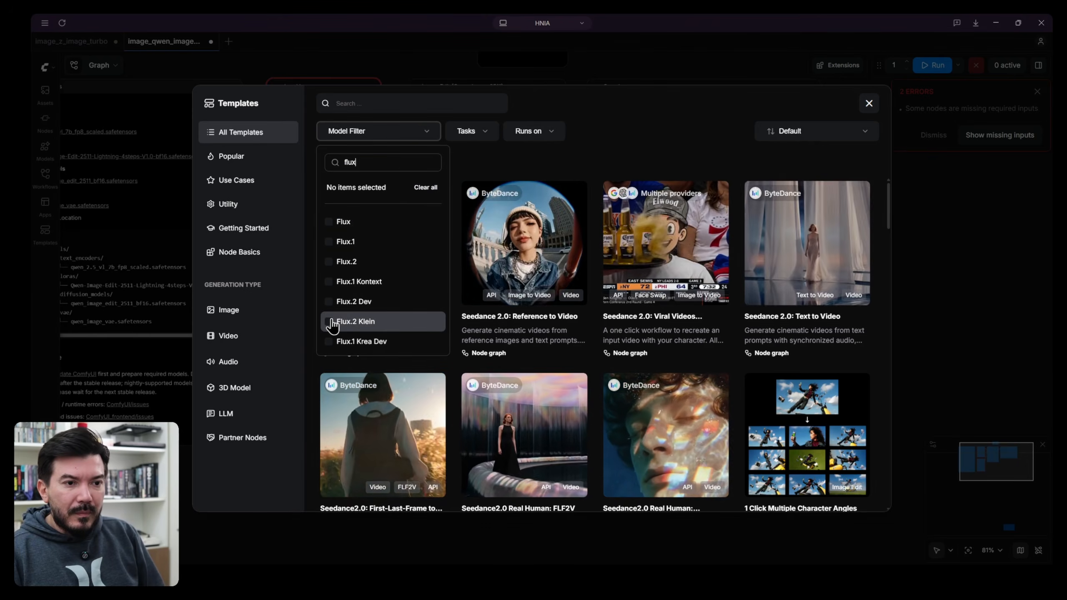
left_click(328, 321)
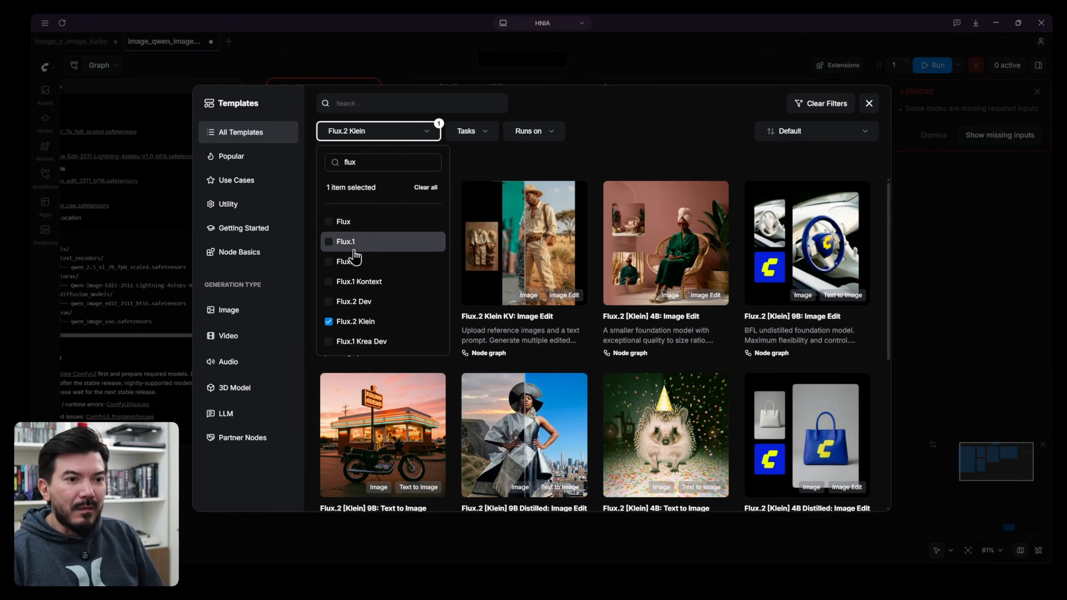
left_click(431, 133)
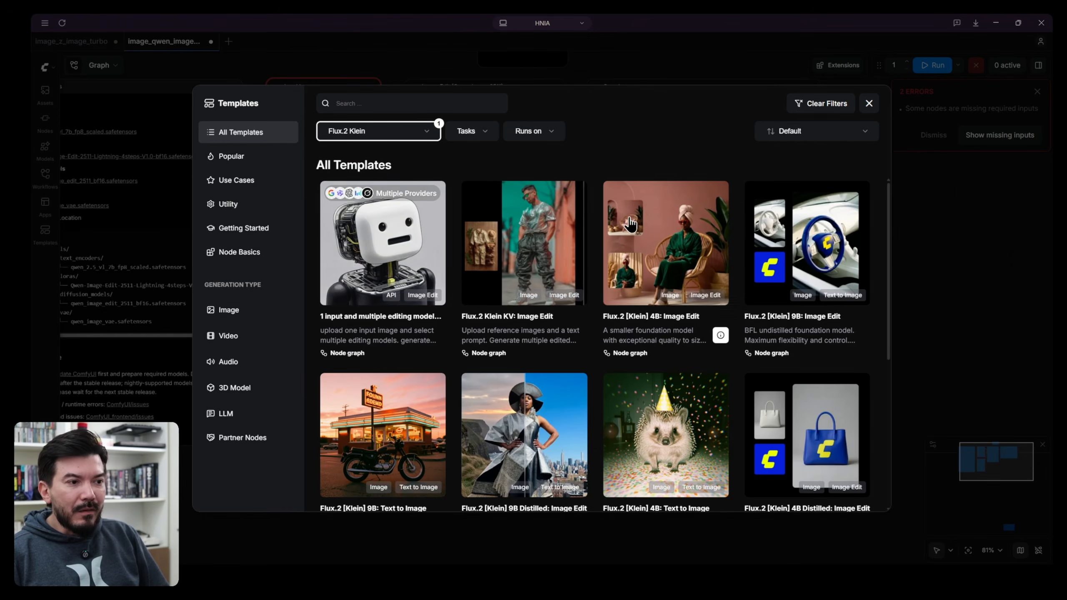
scroll(626, 286, "down", 3)
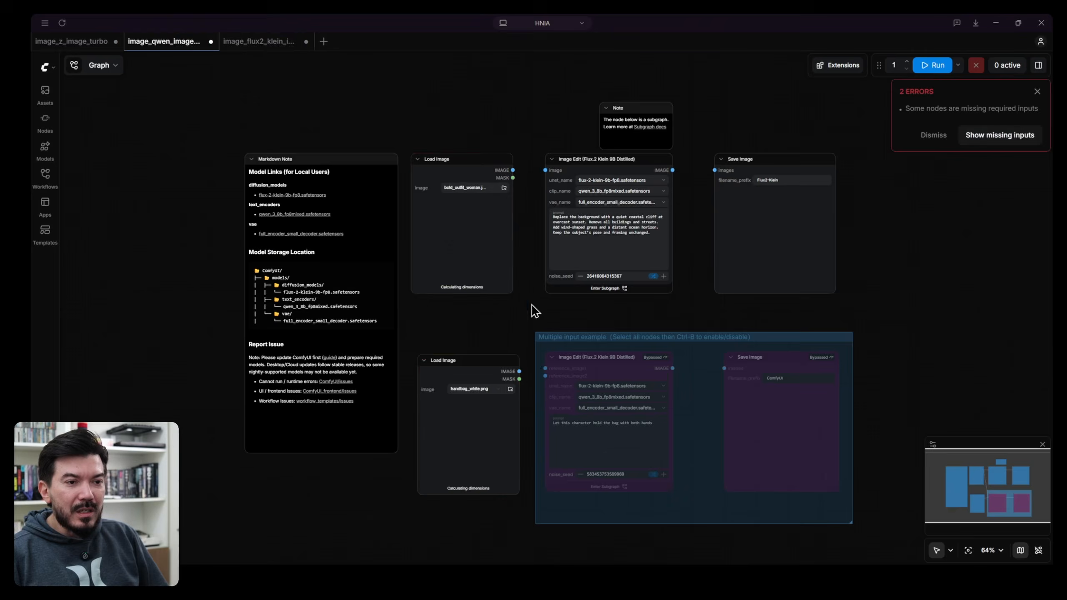
left_click(535, 311)
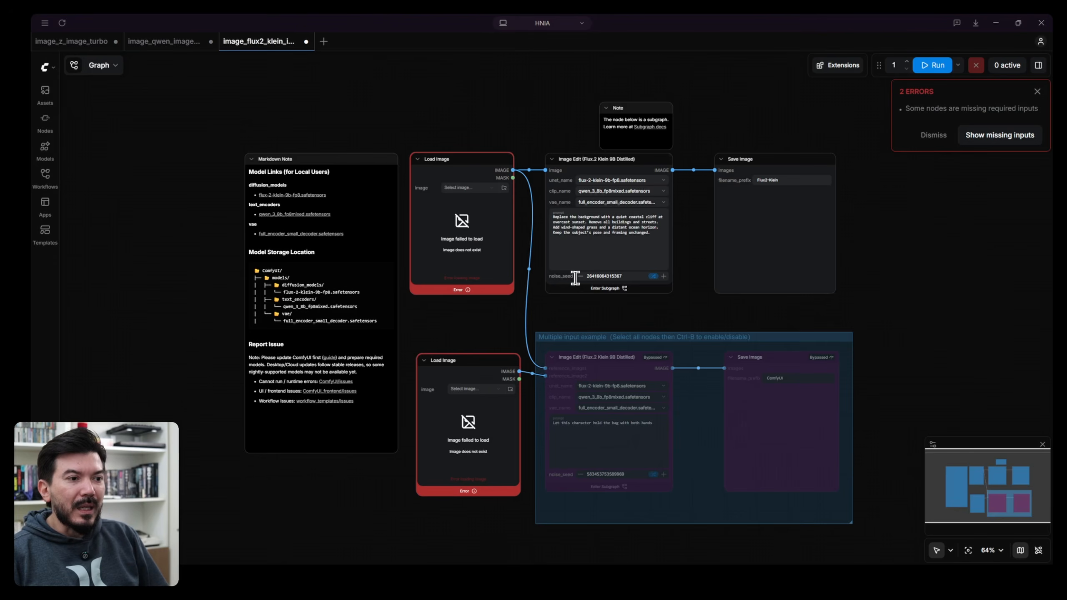
Step: Look back at the Z-Image-Turbo workflow and examine the Image Edit node's model settings in the Qwen workflow
left_click(78, 42)
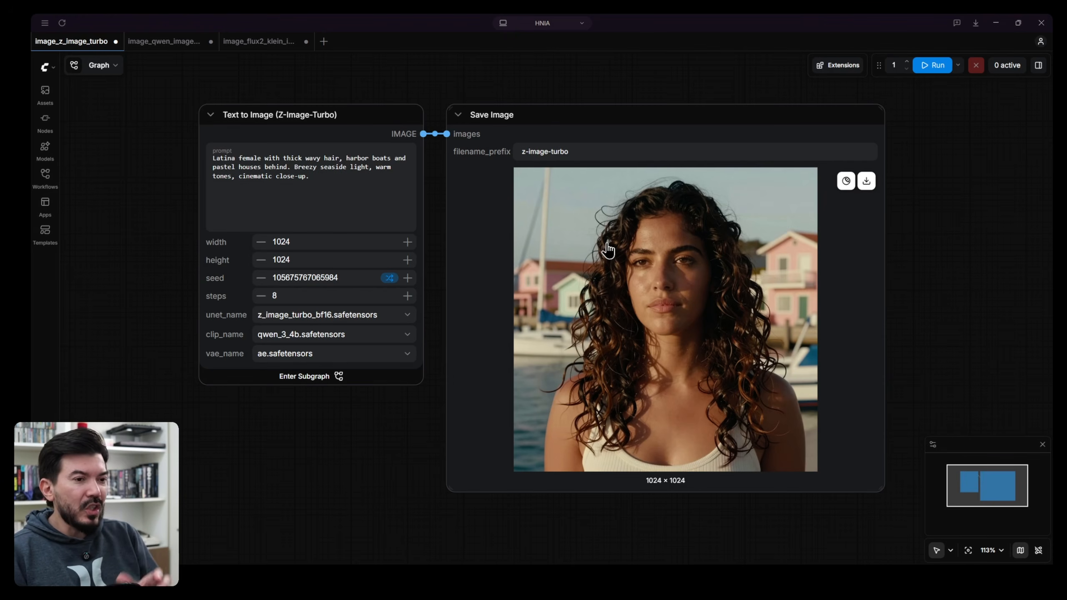
left_click(158, 41)
scroll(534, 262, "up", 4)
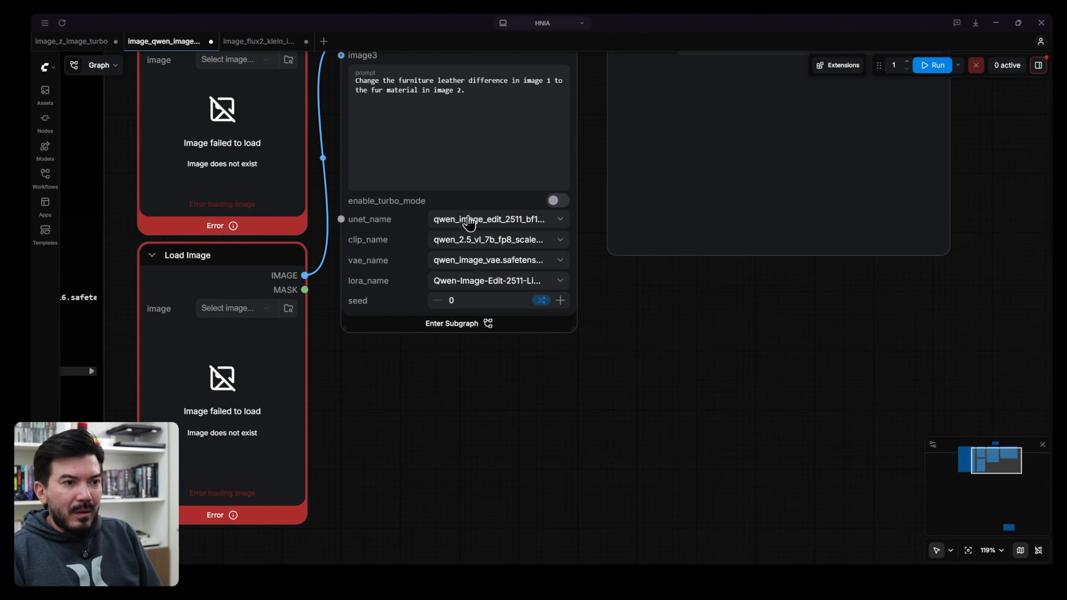
left_click_drag(613, 297, 639, 328)
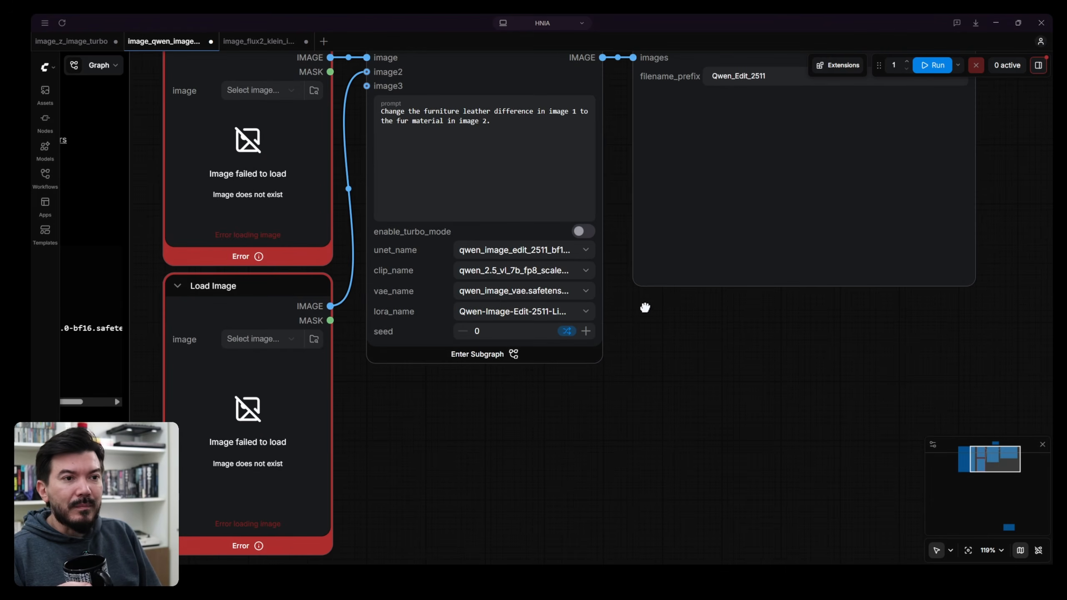
left_click_drag(645, 312, 686, 336)
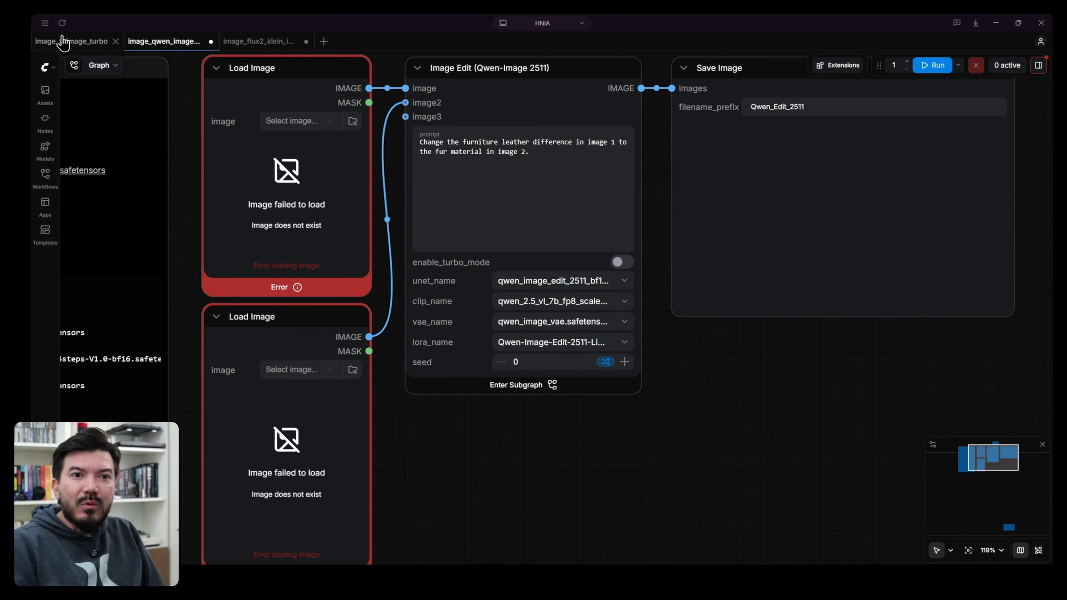
Step: Save the generated portrait from the Z-Image-Turbo workflow to Downloads as the PNG z-image-turbo_00010_
left_click(46, 42)
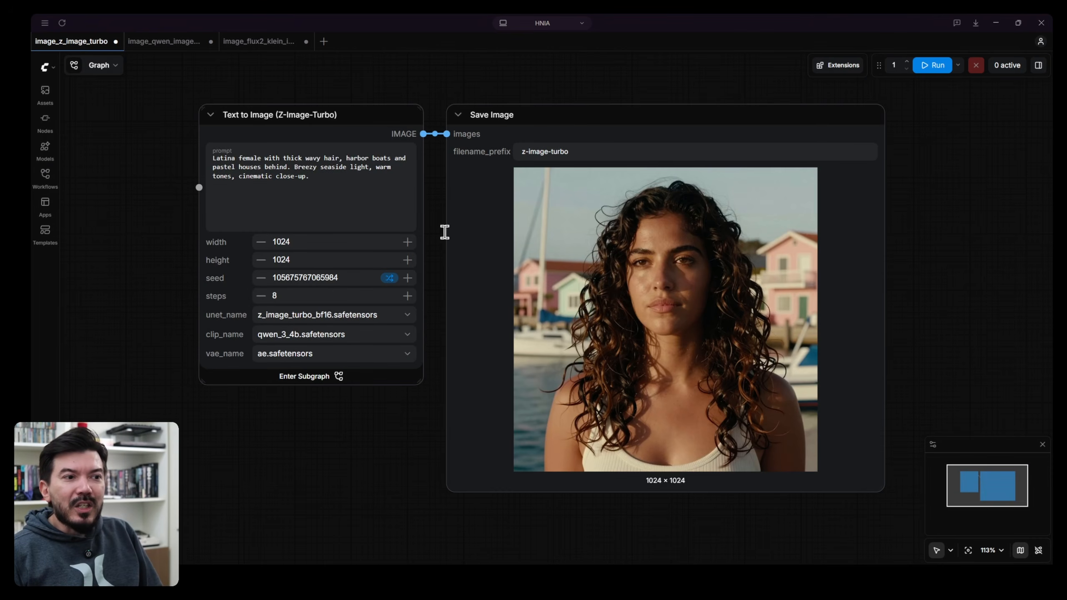
mouse_move(662, 271)
left_click(867, 182)
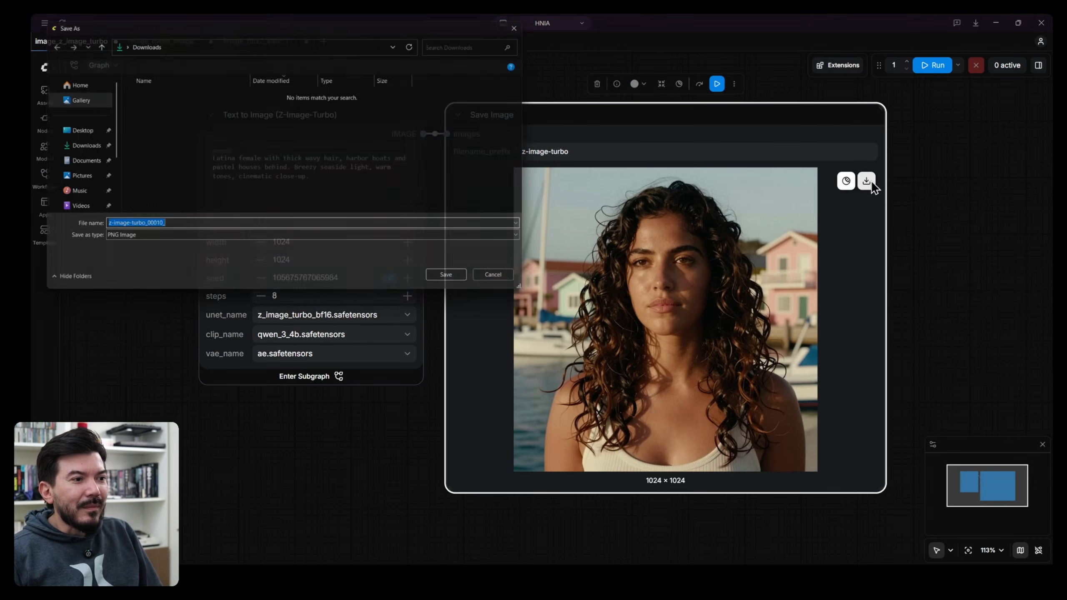
left_click(458, 283)
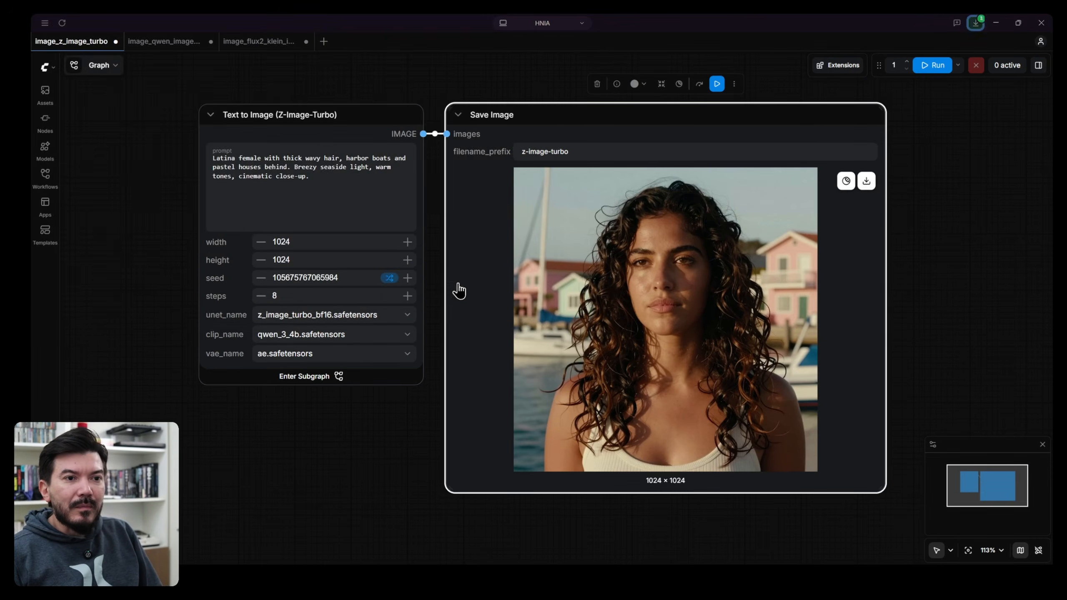
Step: Replace the portrait prompt with "Party dress based on Brazilian flag. Show only the dress with no person such as in a magazine" and run the workflow
left_click_drag(342, 174, 215, 160)
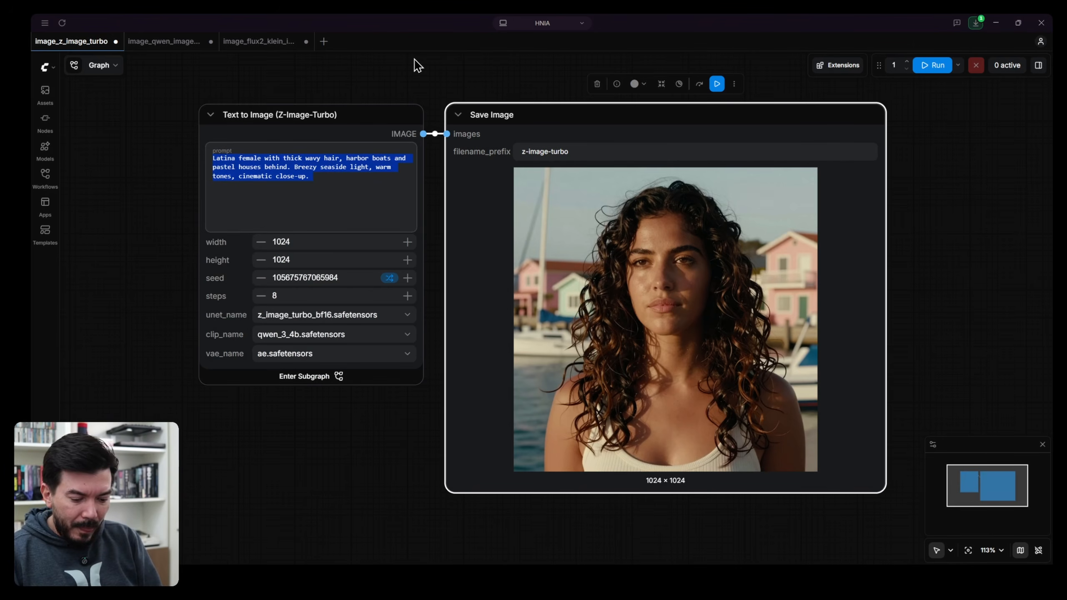
type("Party dress based on Brazilian flag. Show only the dress")
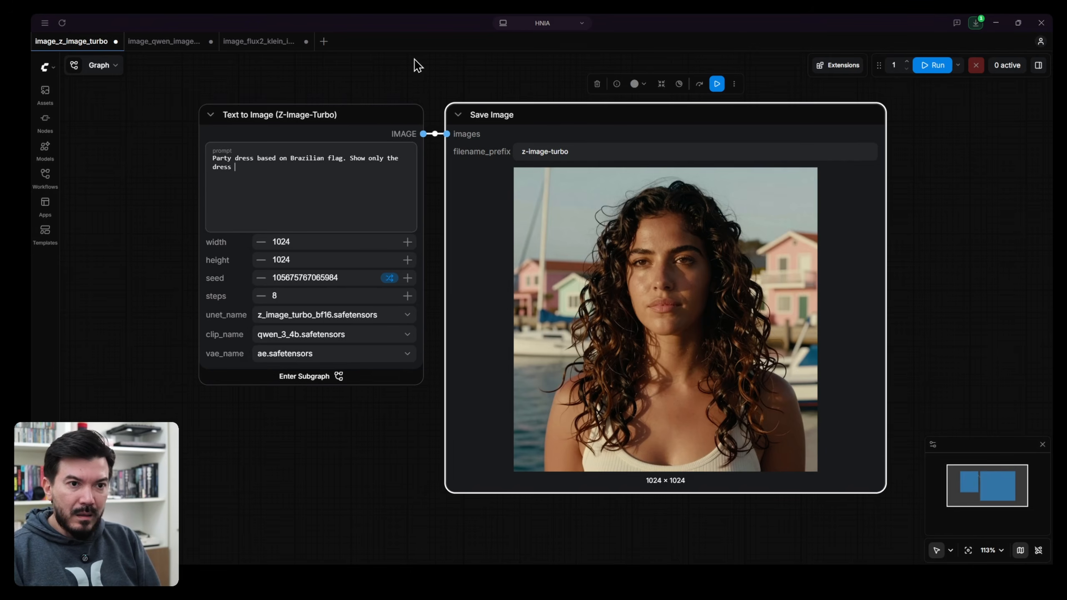
type("th no person such as in a magazine")
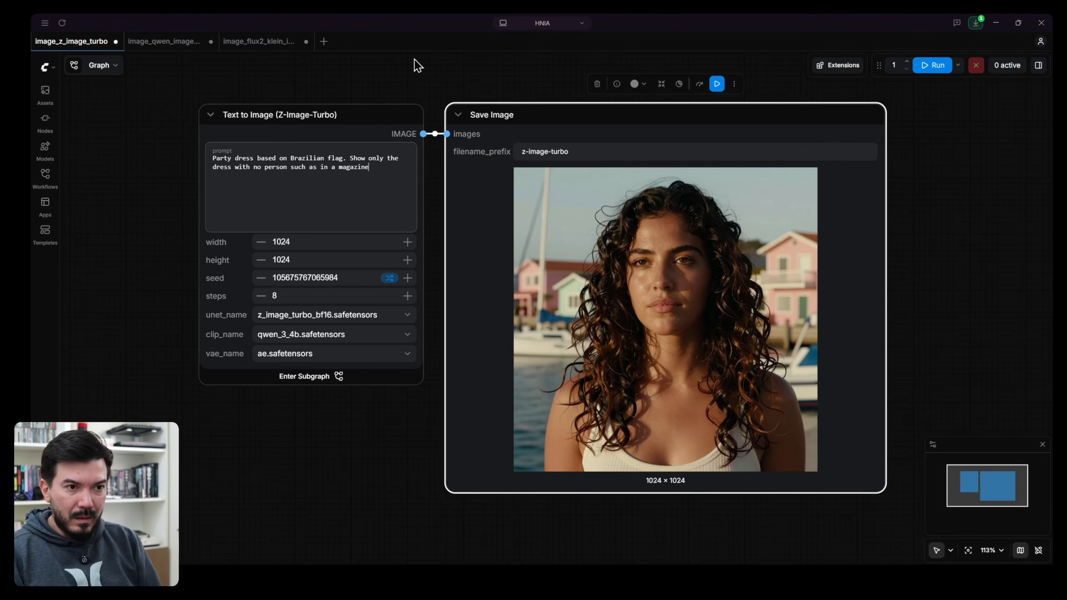
key("ctrl+Return")
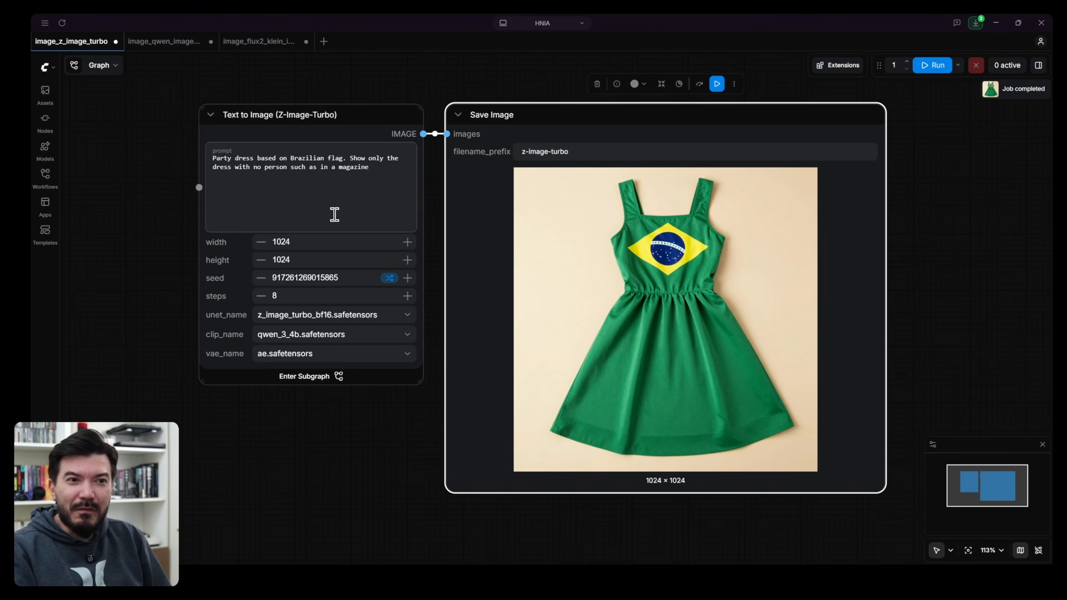
Step: Save the generated dress image to Downloads as the PNG z-image-turbo_00011_
scroll(309, 129, "up", 9)
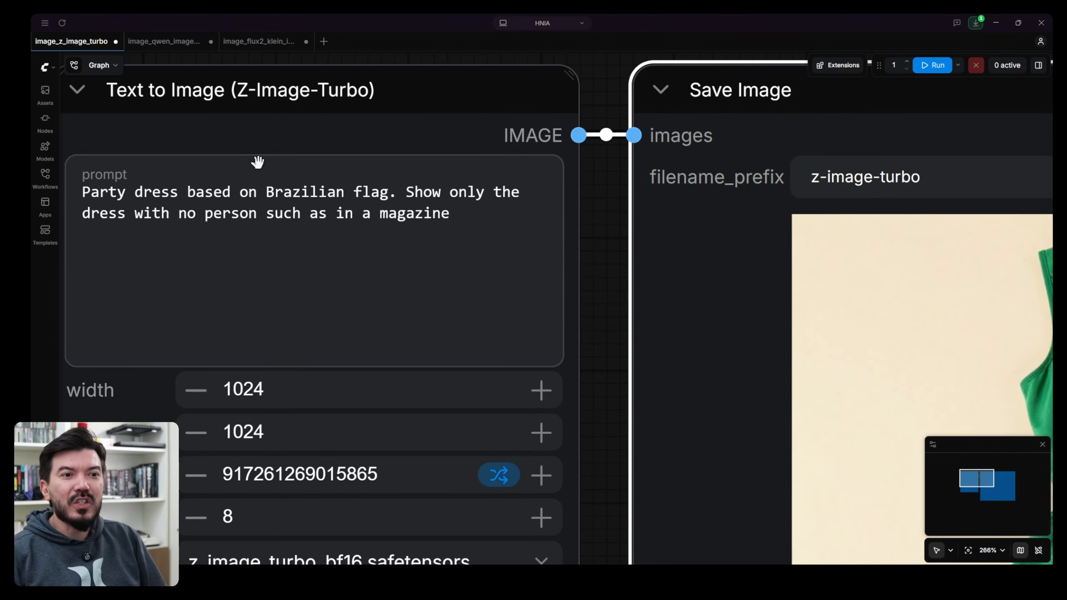
left_click(689, 250)
key(".")
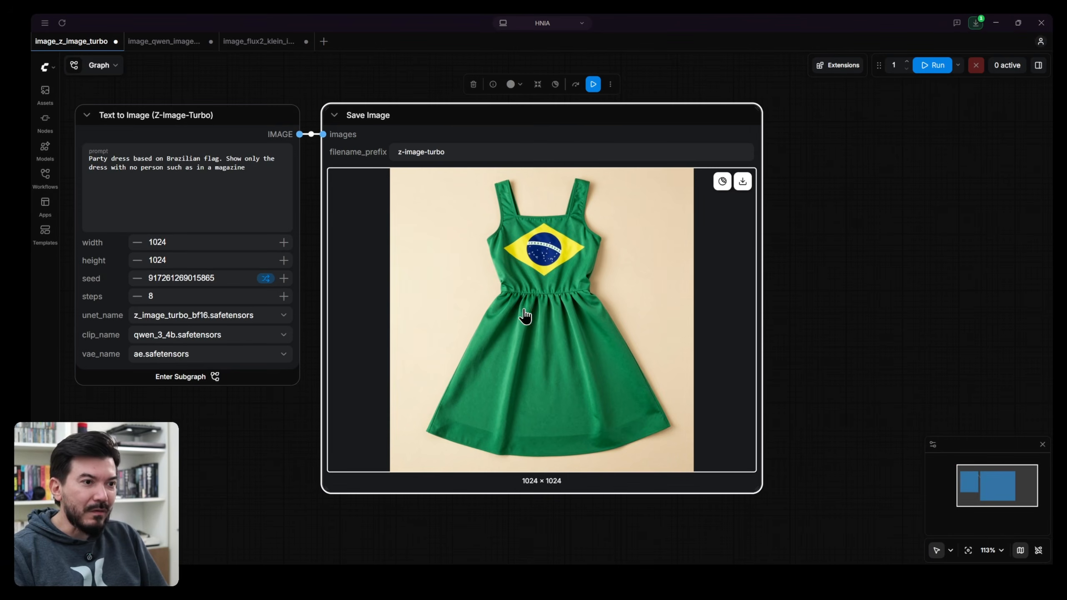
left_click(743, 182)
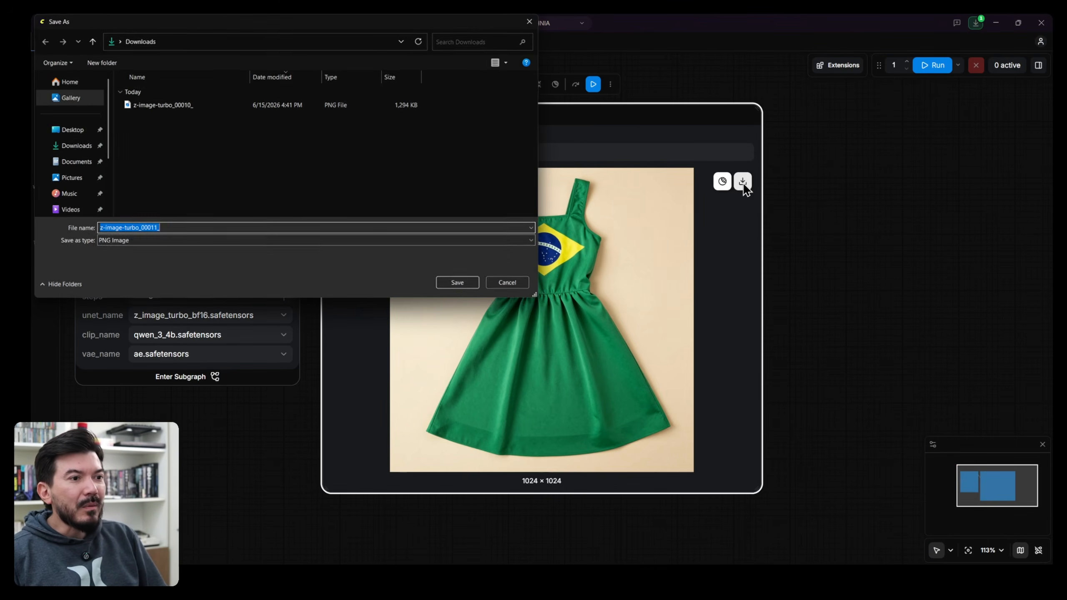
left_click(458, 282)
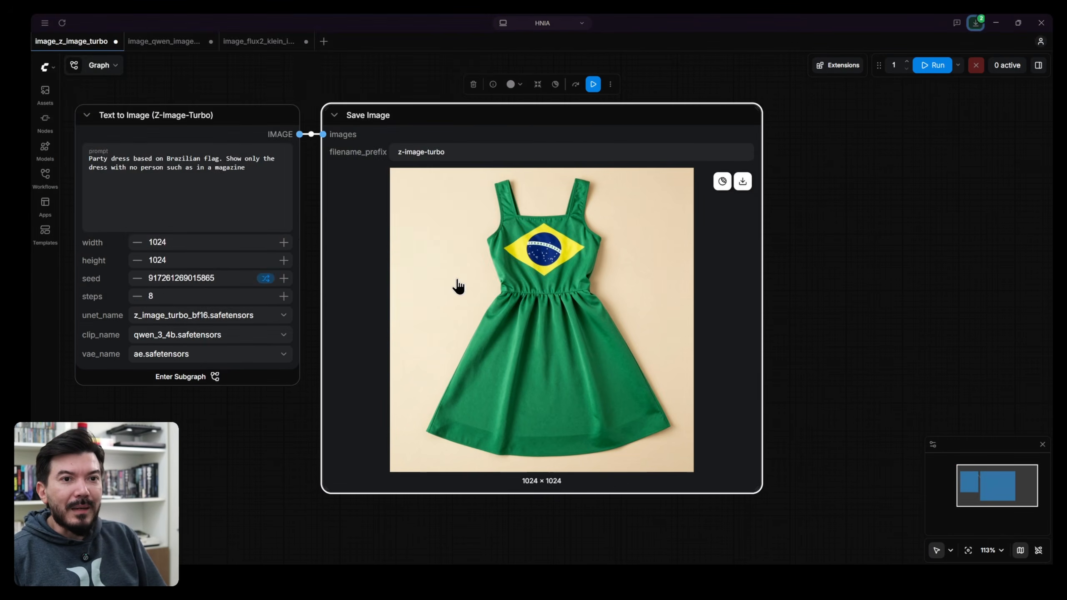
Step: In the Qwen workflow, load the saved portrait into the first Load Image node and the dress image into the second, from the Downloads folder
left_click(164, 42)
key("alt+Tab")
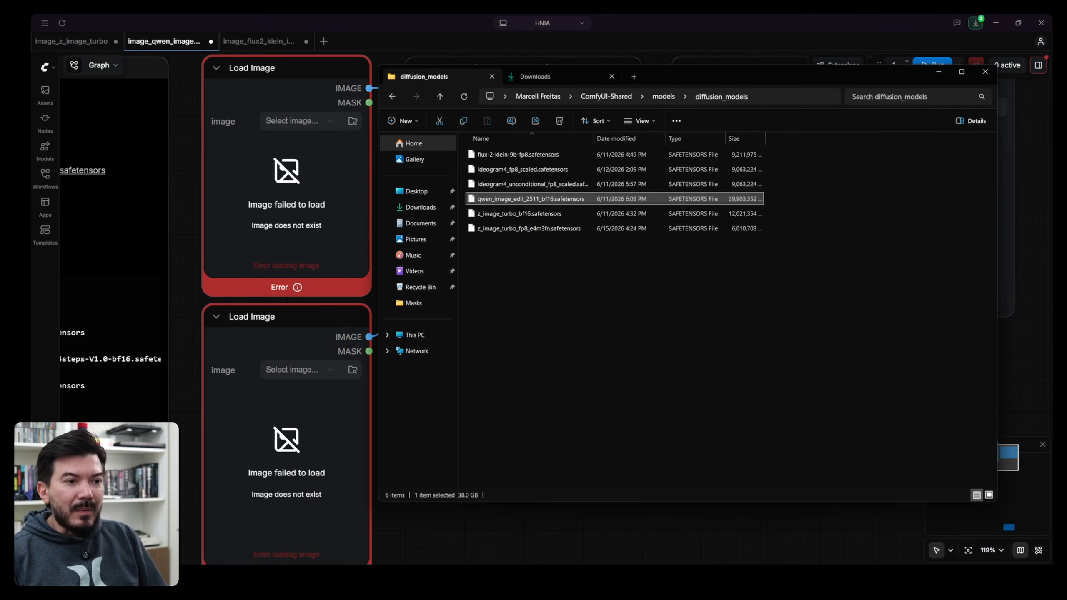
left_click(544, 79)
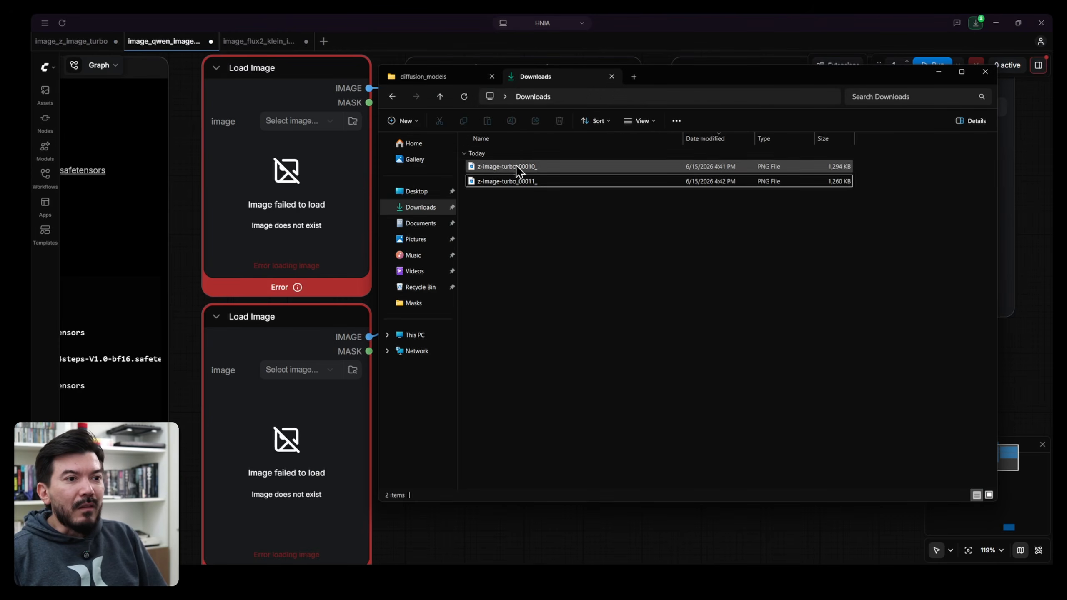
left_click_drag(516, 168, 322, 179)
key("alt+Tab")
left_click_drag(512, 184, 282, 421)
Step: Replace the Image Edit (Qwen-Image 2511) node's prompt with "Show this woman wearing this dress"
left_click_drag(546, 160, 459, 143)
key("BackSpace")
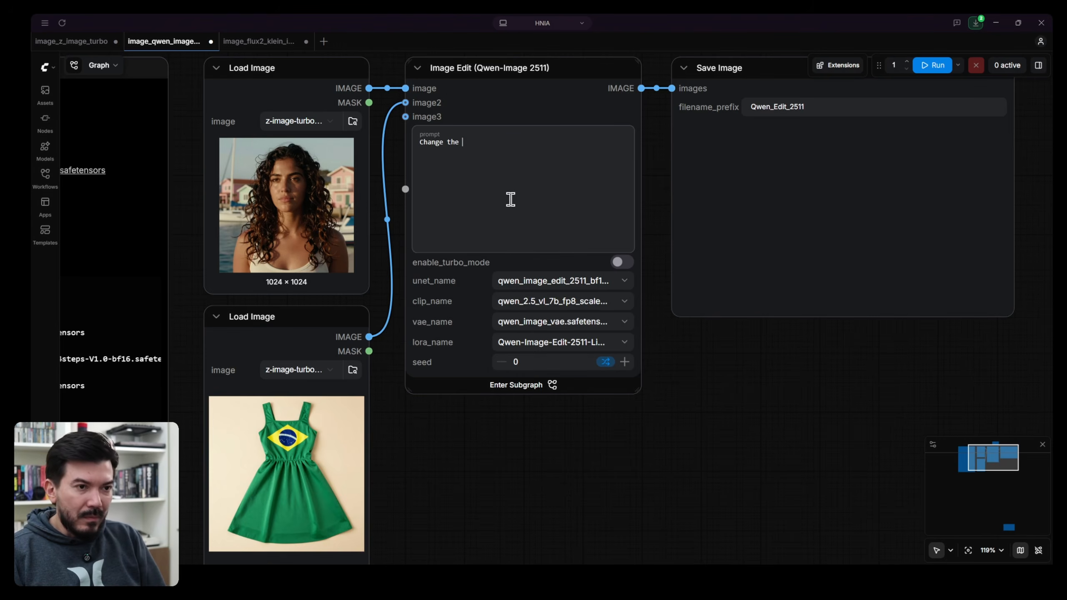
key("ctrl+a")
key("BackSpace")
type("SHo")
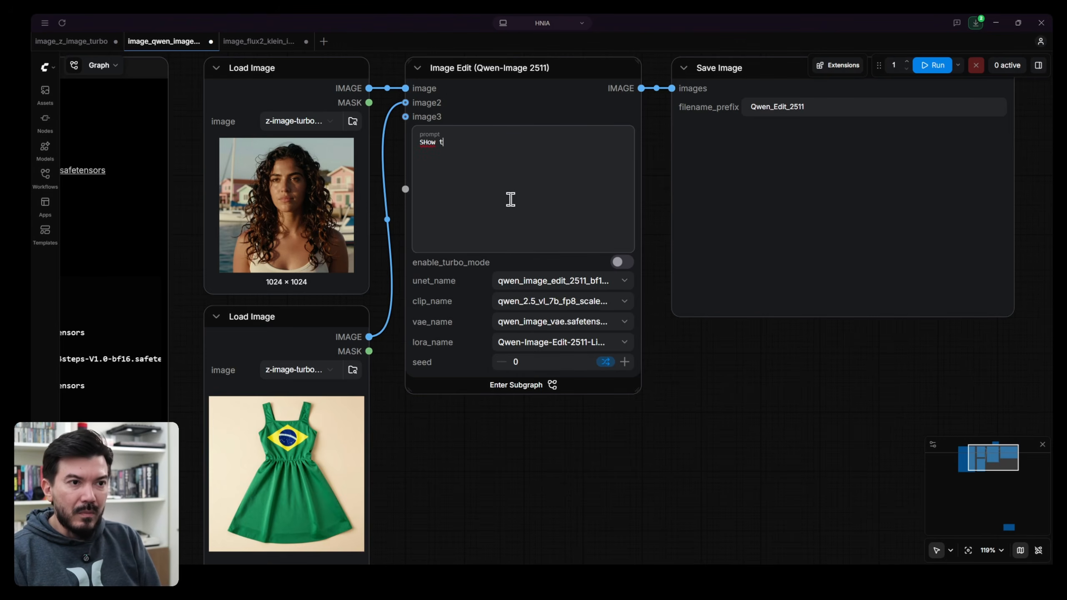
type("w this woman wearing this dress")
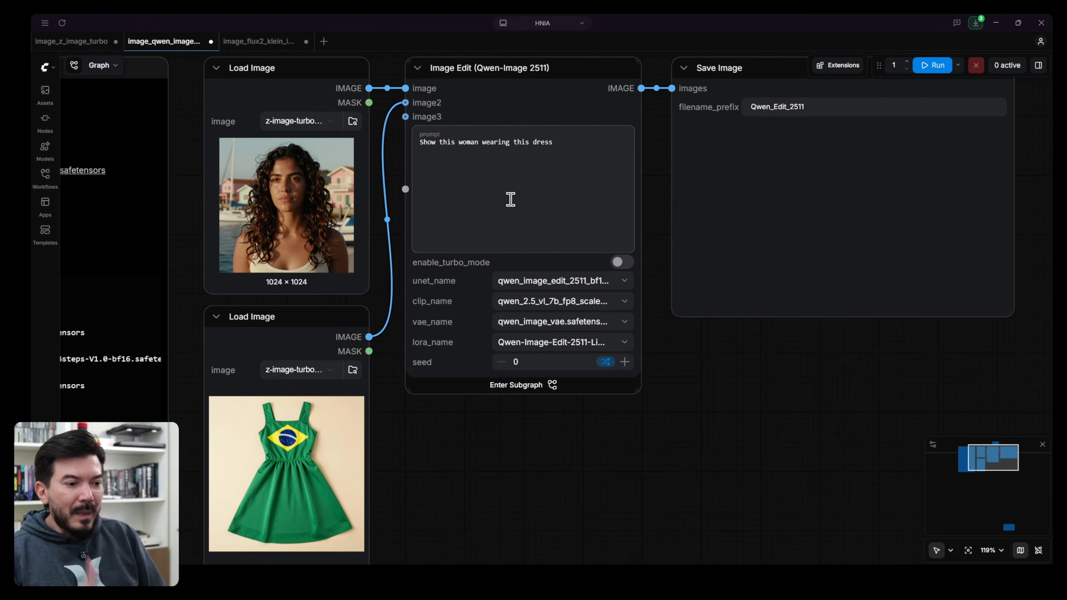
Step: Close and restart ComfyUI, launch the HNIA instance and maximize its window
left_click(1042, 24)
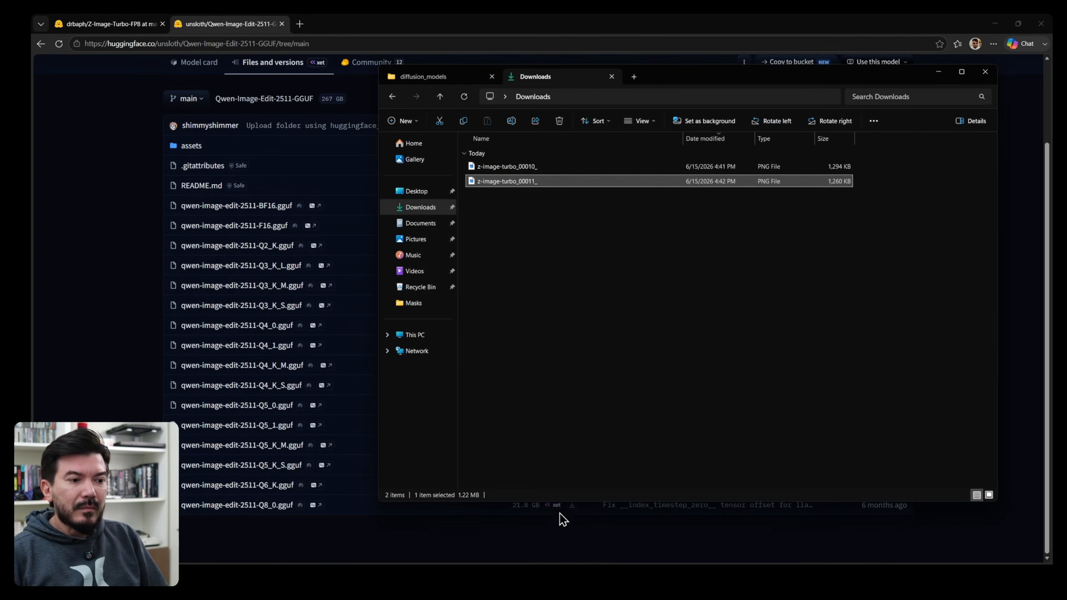
left_click(542, 576)
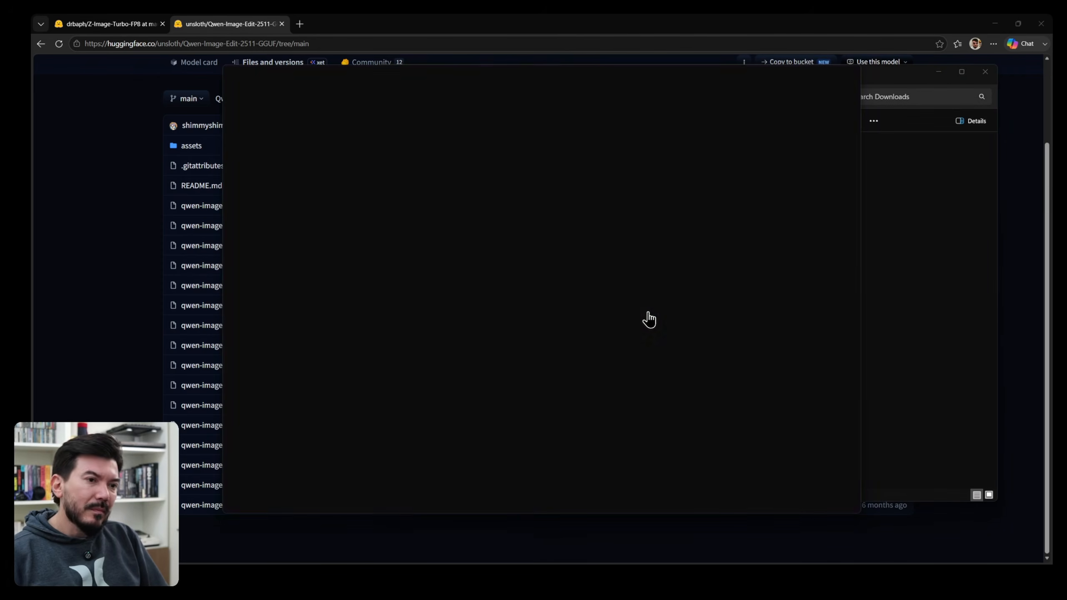
left_click(538, 341)
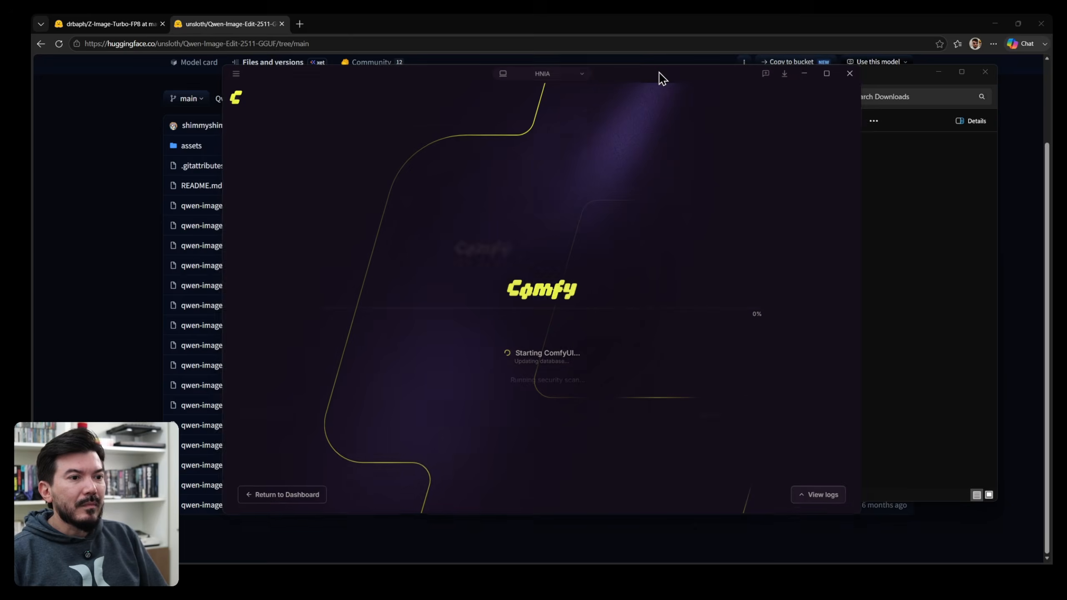
double_click(659, 73)
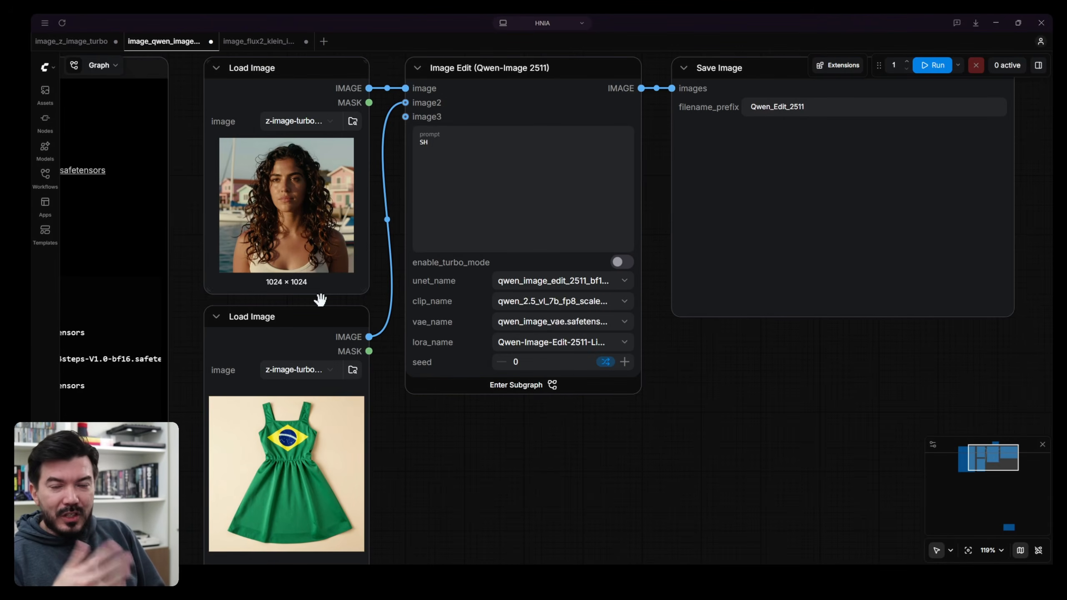
Step: Replace the Image Edit (Qwen-Image 2511) node's prompt with "Show this woman wearing this dress" and run the workflow
mouse_move(347, 414)
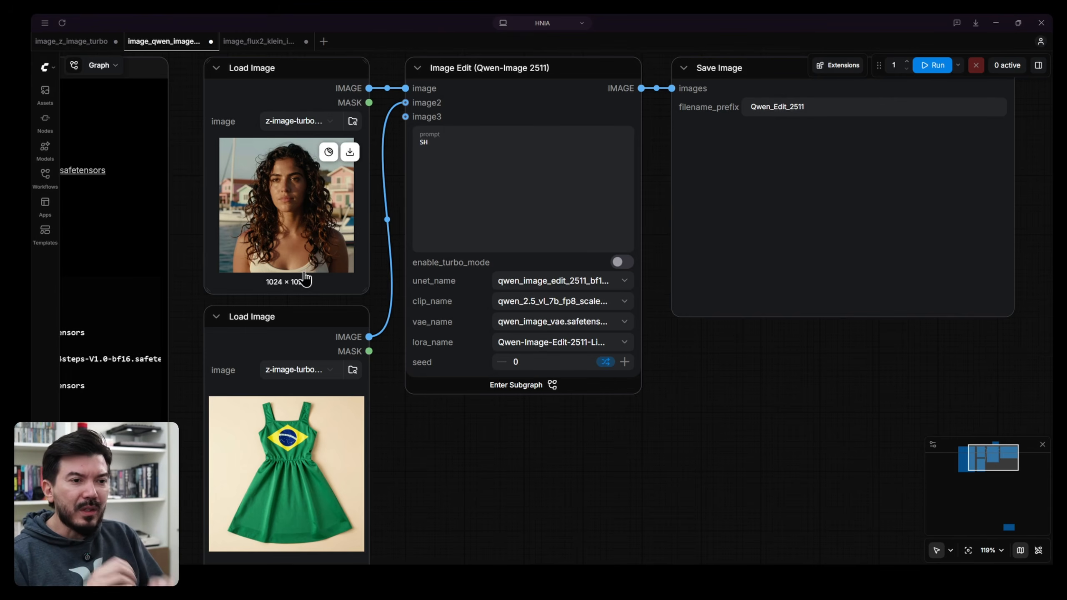
left_click(443, 143)
key("ctrl+a")
type("Show this woman")
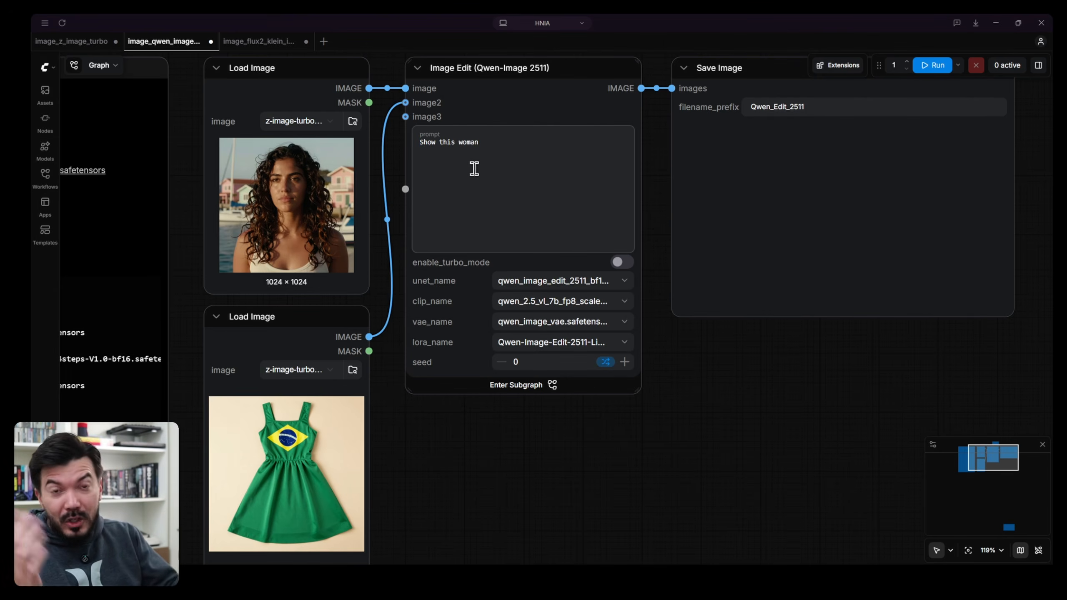
type(" wearing ")
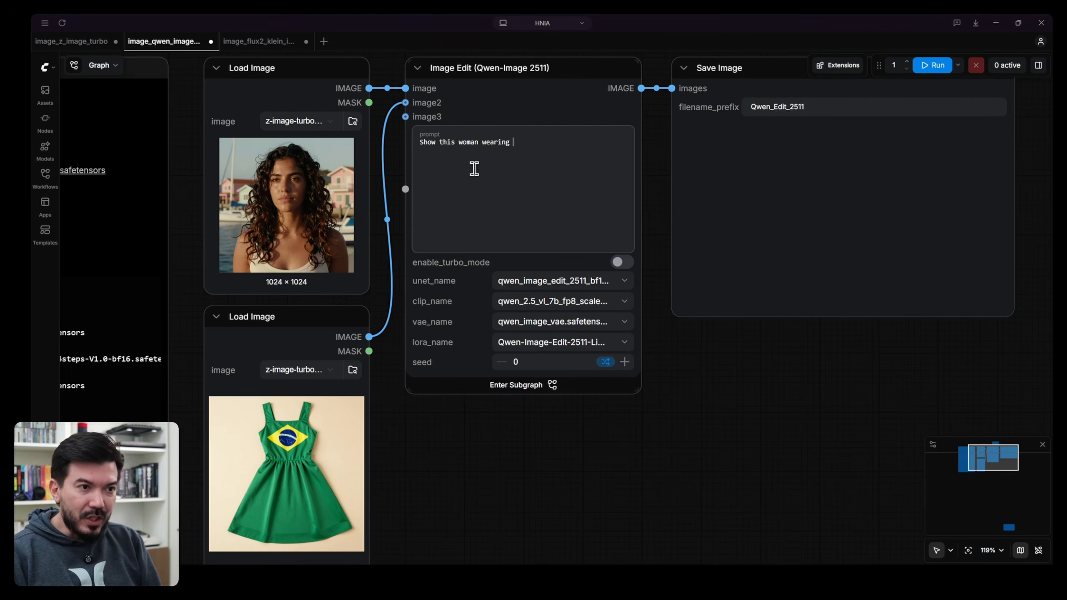
type("this dress")
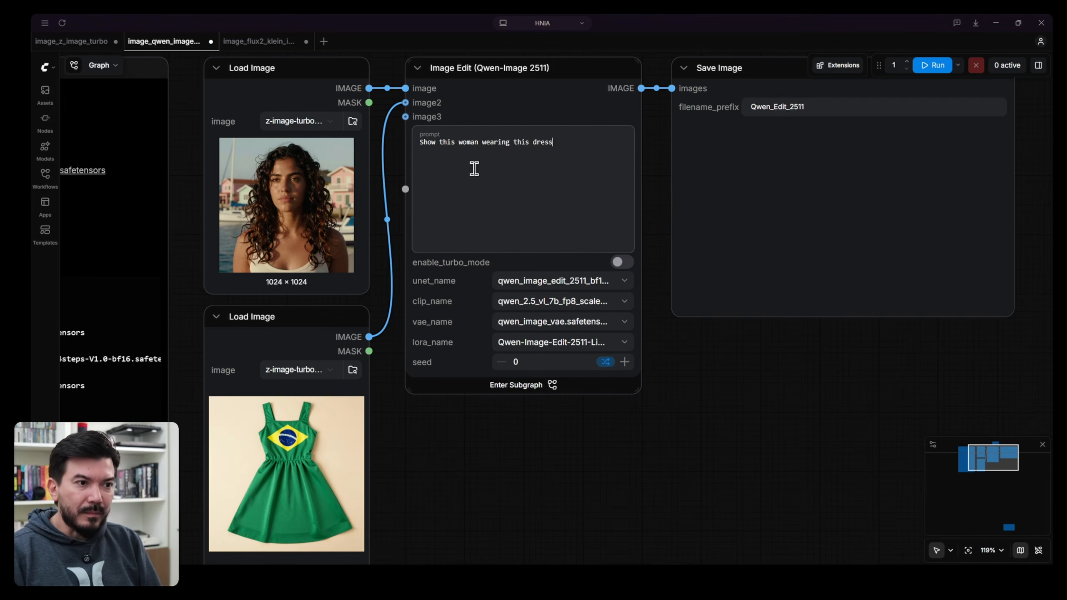
key("ctrl+Return")
Step: Check the GPU load in Task Manager, then inspect the sampling settings and progress inside the Image Edit (Qwen-Image 2511) subgraph
key("alt+Tab")
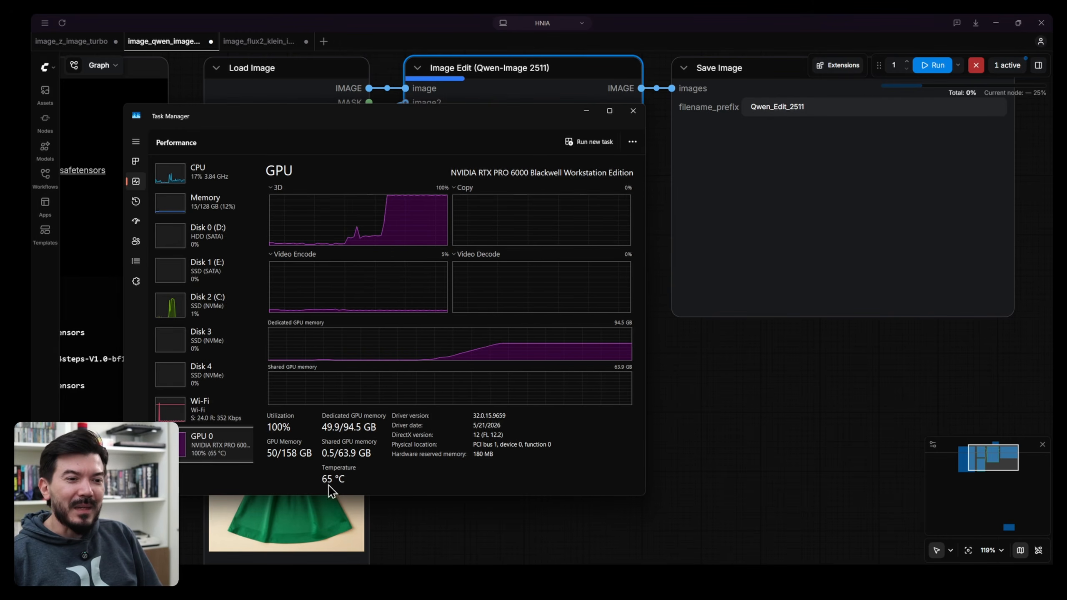
left_click(769, 412)
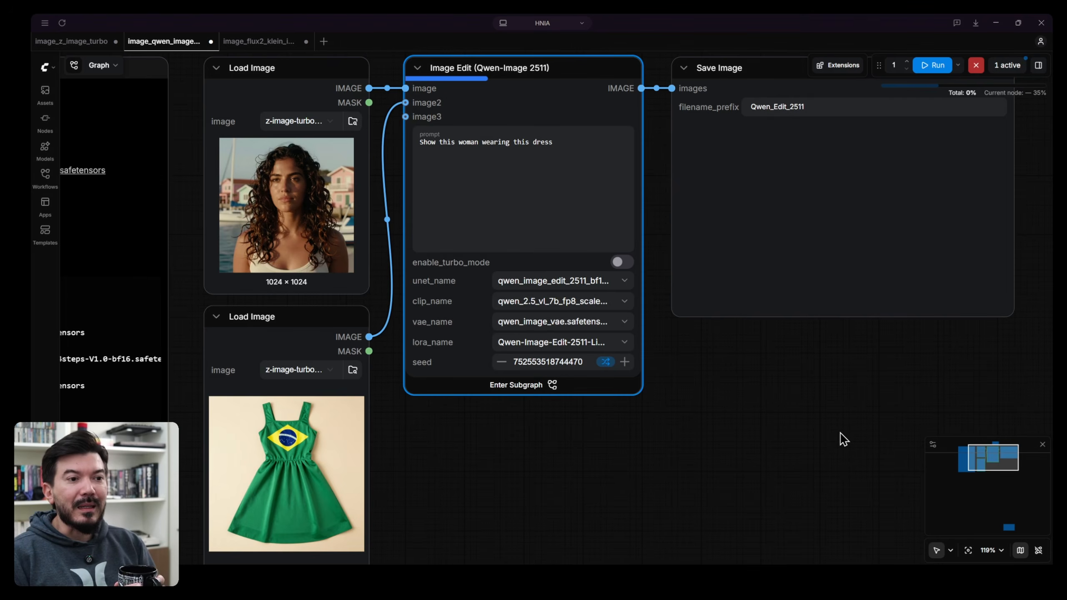
left_click(538, 390)
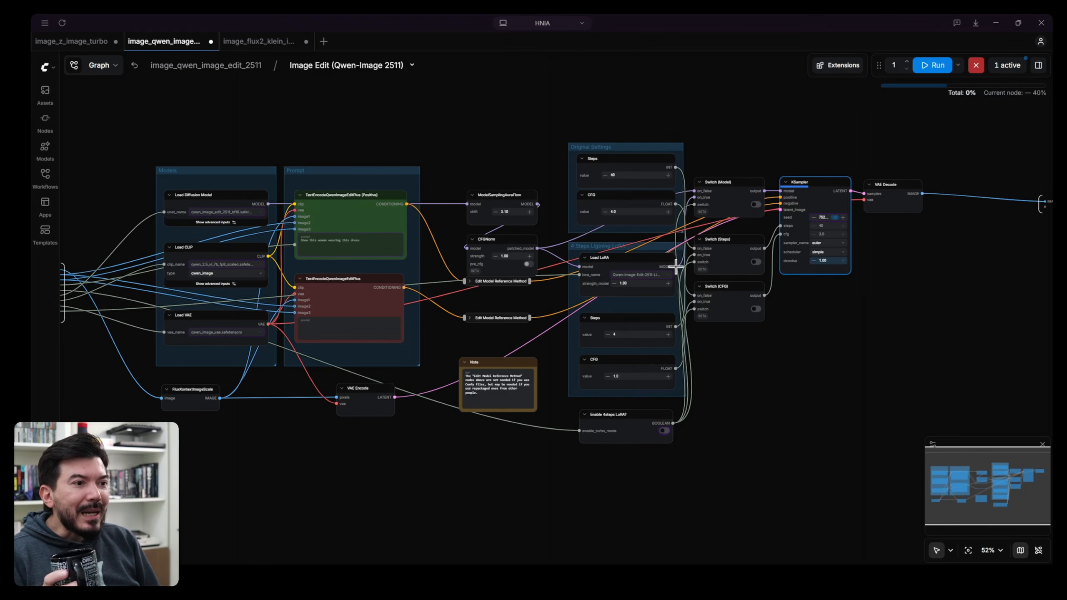
scroll(762, 239, "up", 5)
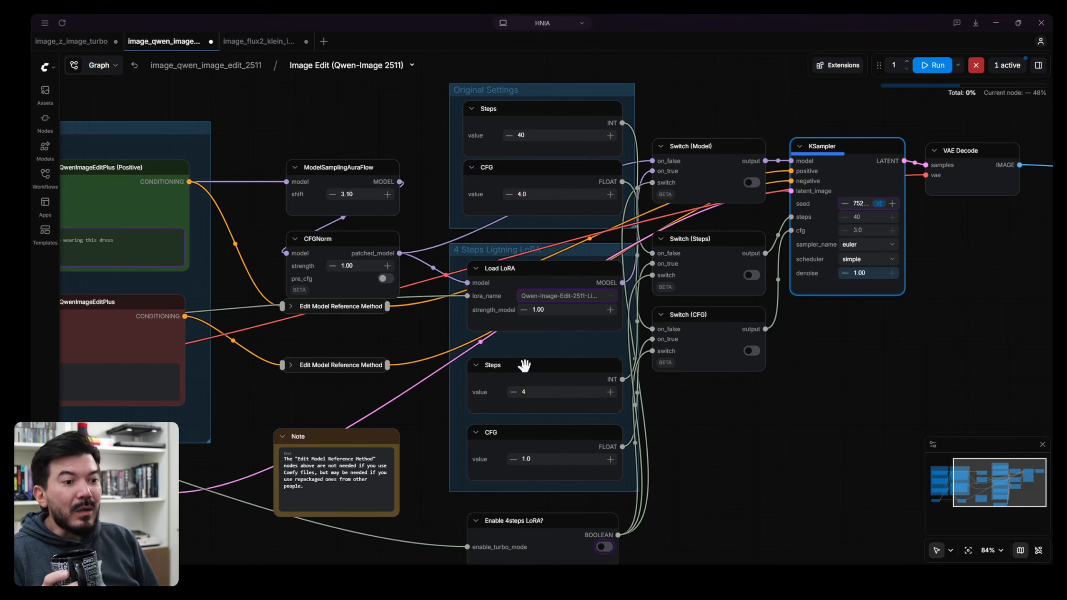
left_click(221, 66)
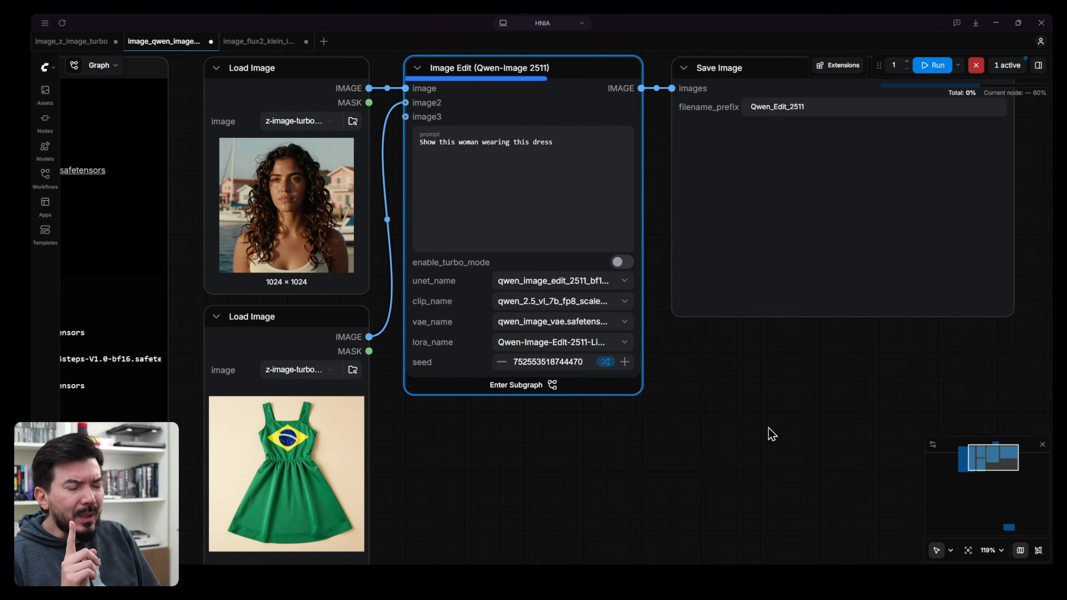
left_click(521, 385)
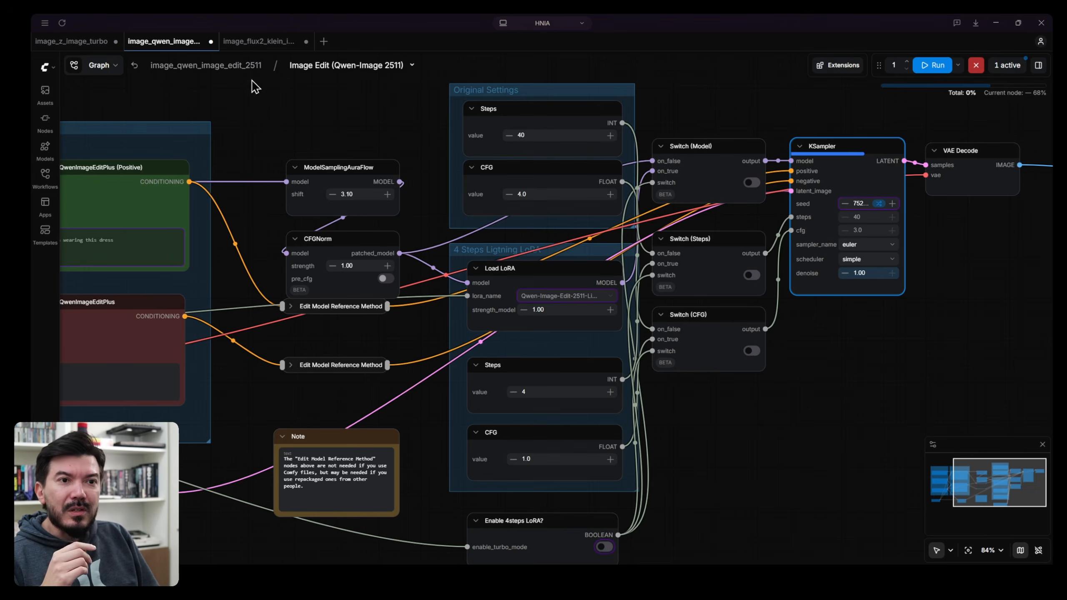
left_click(242, 66)
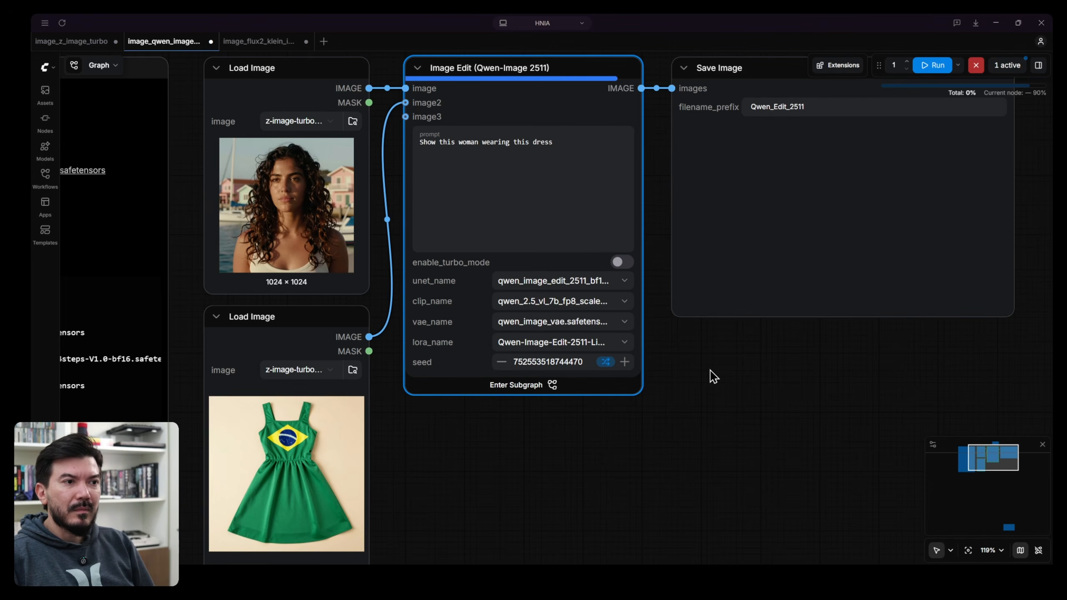
left_click(518, 386)
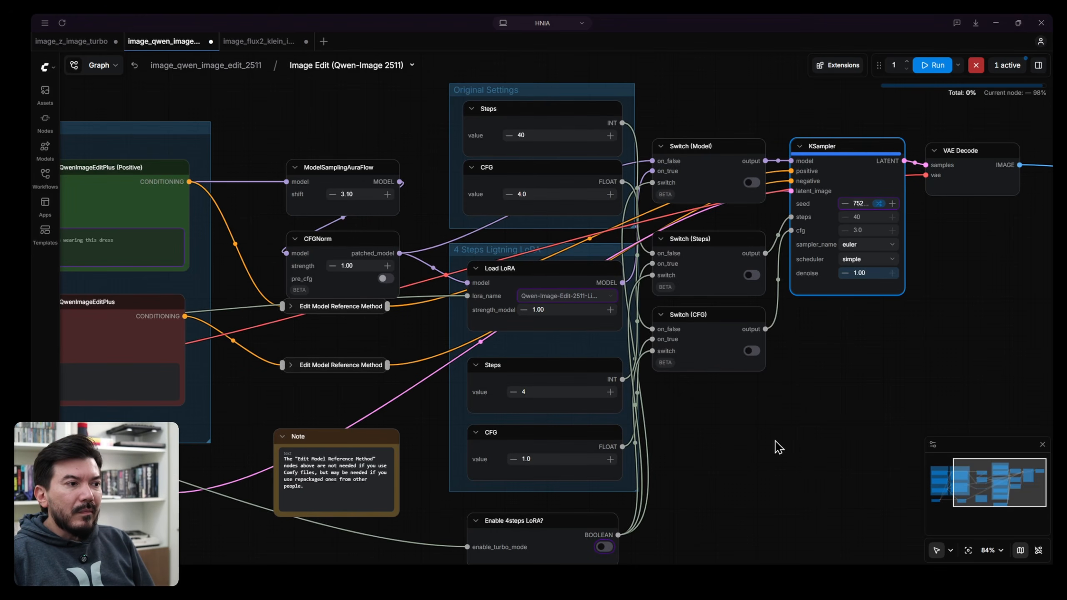
key("Escape")
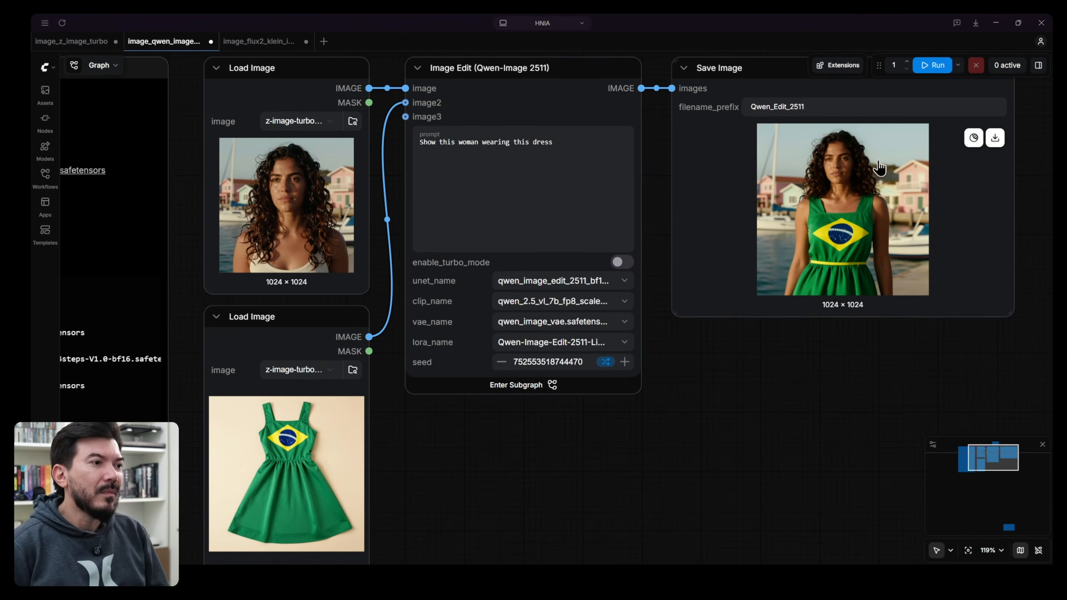
Step: Inspect the generated image, extend the prompt with ", show her whole body" and run the workflow again
scroll(910, 222, "up", 6)
scroll(910, 230, "up", 1)
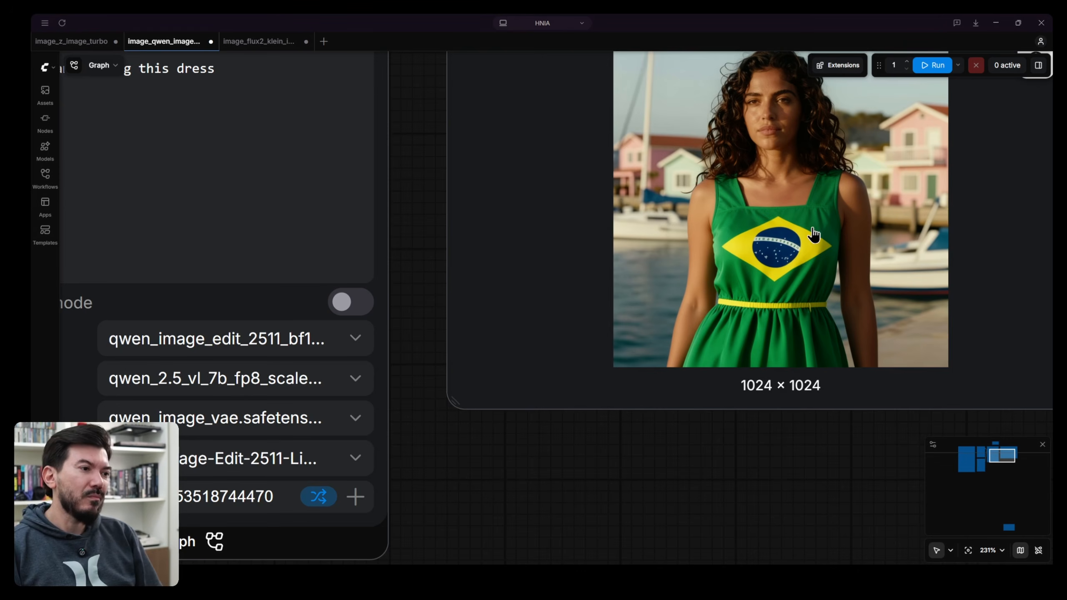
scroll(793, 257, "down", 8)
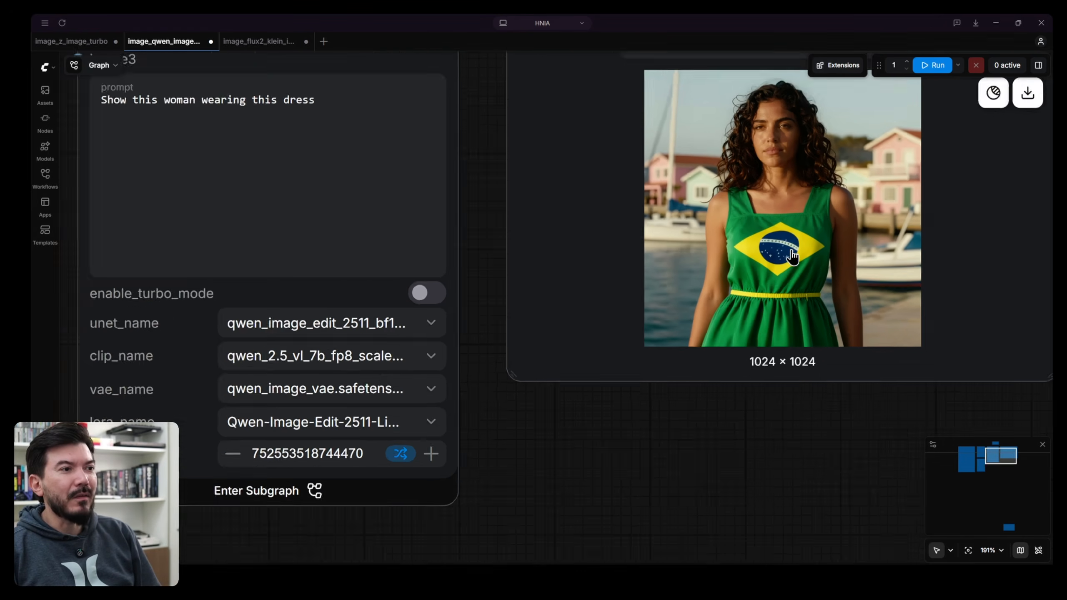
left_click(539, 164)
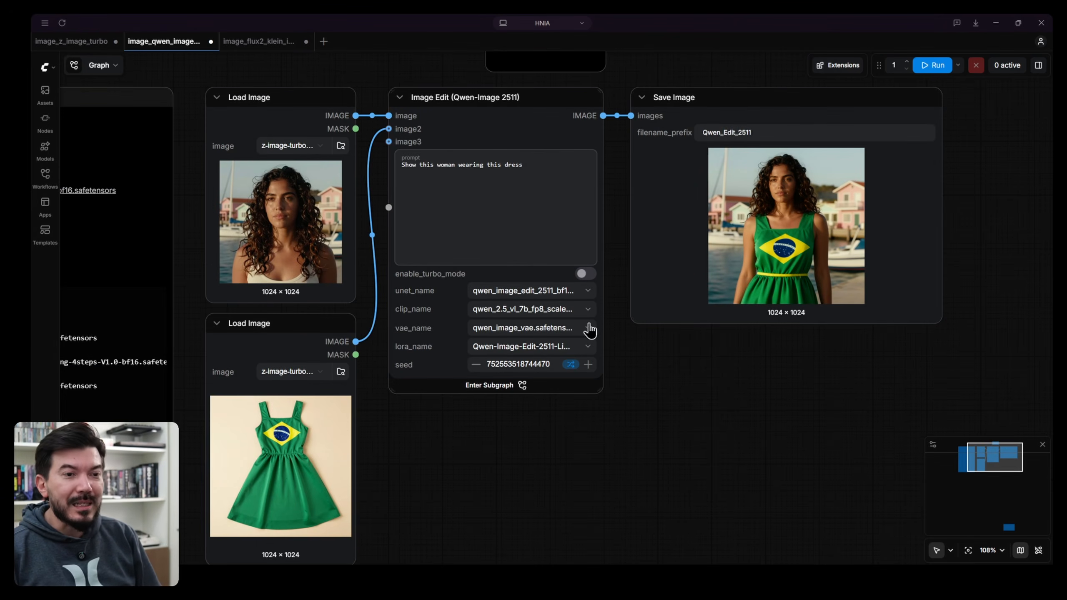
type(", show her whole body")
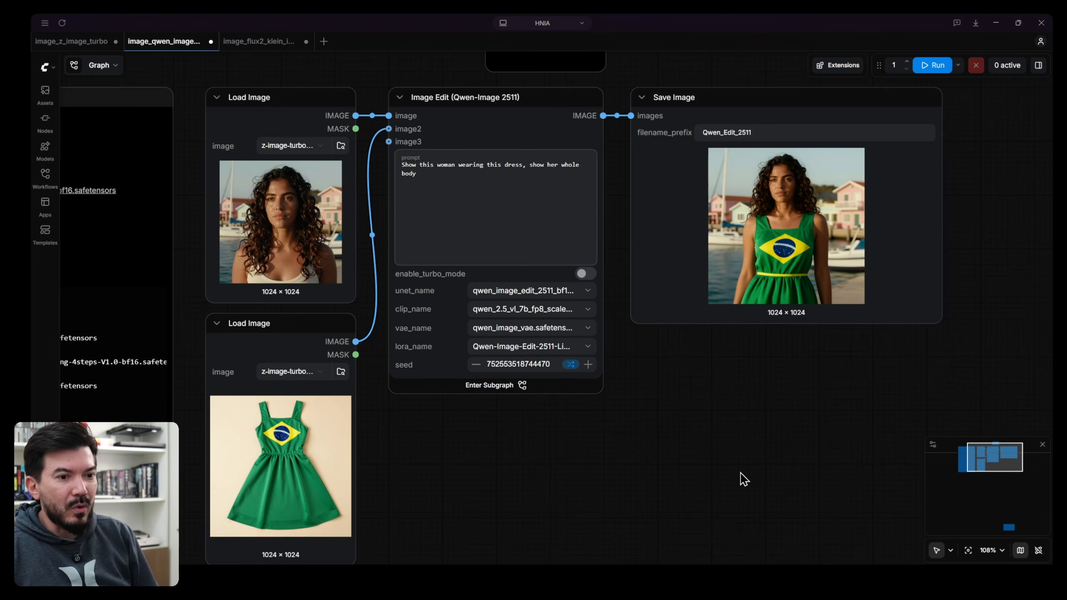
key("ctrl+Return")
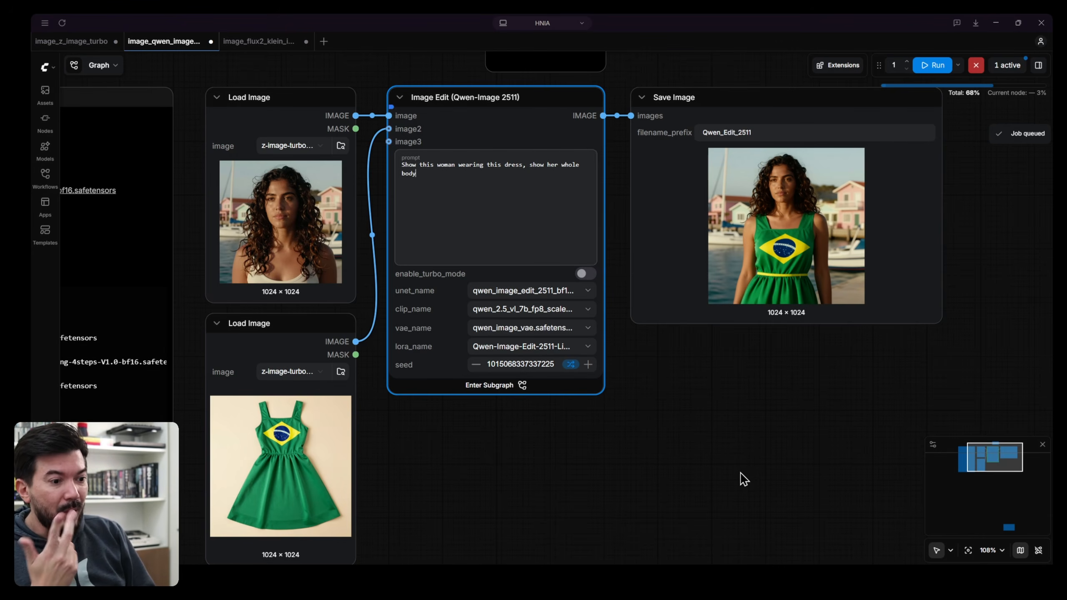
Step: During the second run, review GPU usage in Task Manager and the subgraph's 4-step LoRA settings and KSampler step count
key("ctrl+shift+Escape")
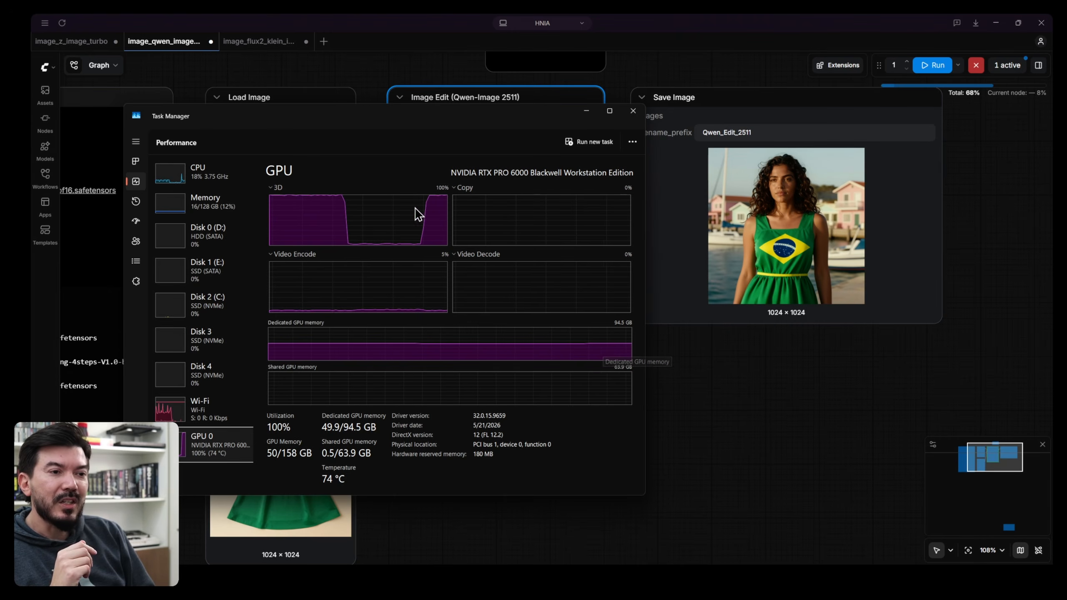
left_click(713, 352)
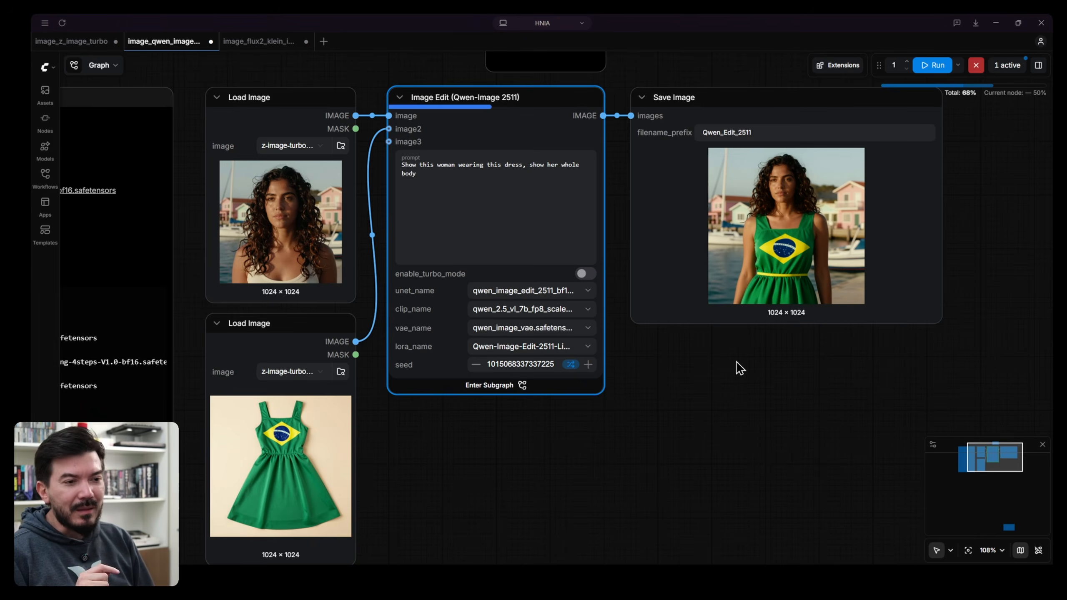
left_click(520, 387)
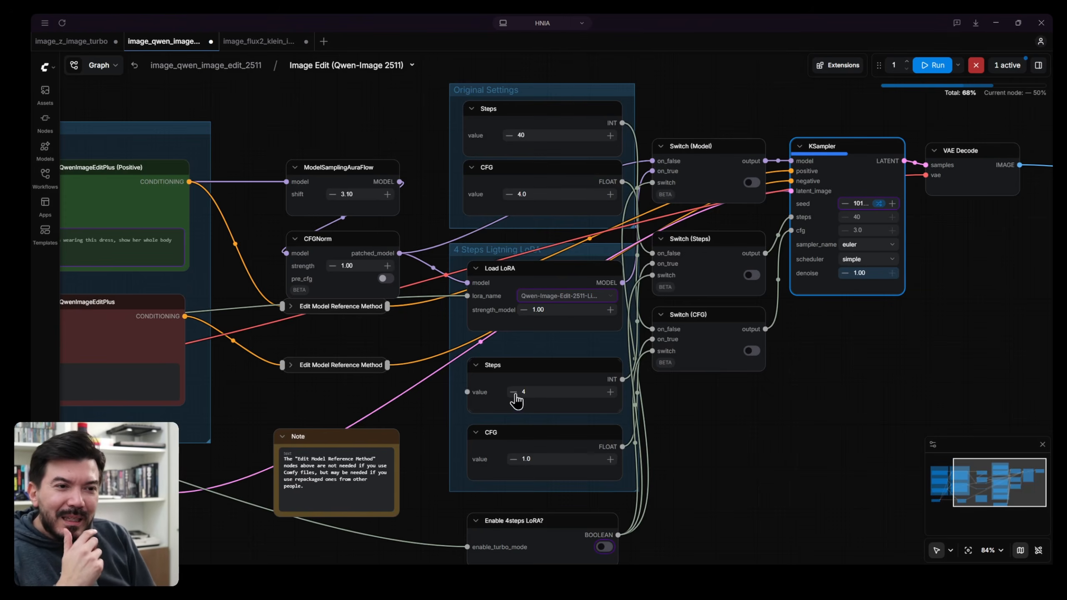
left_click_drag(318, 408, 265, 386)
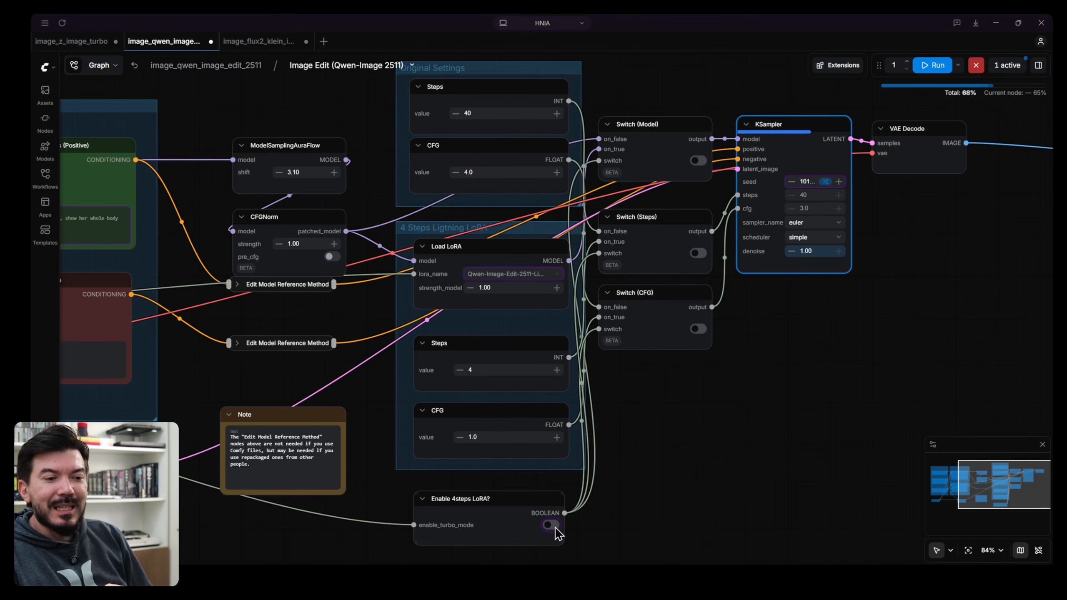
left_click(201, 67)
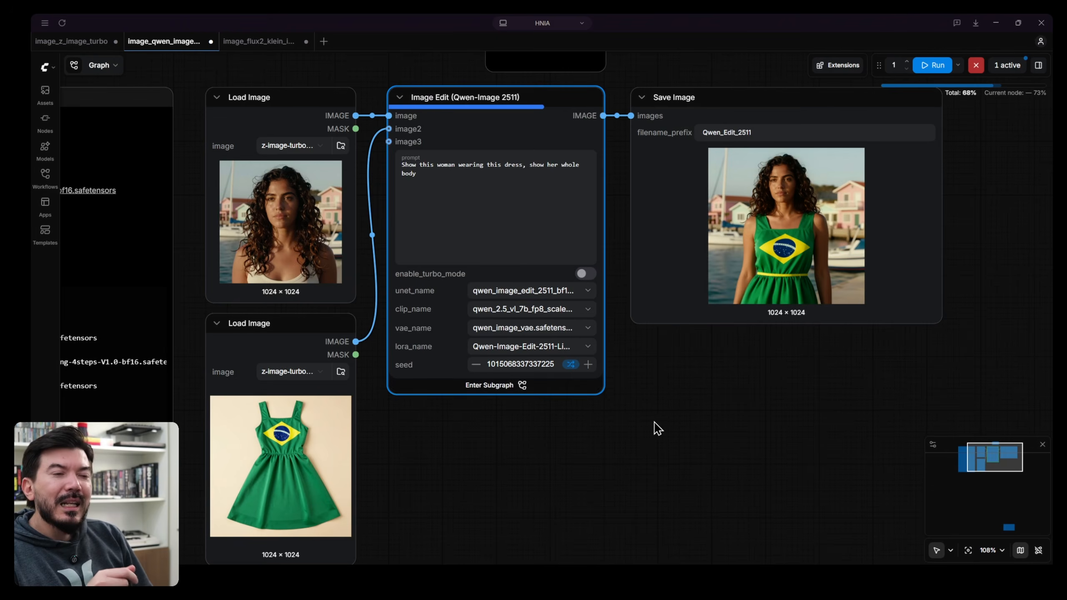
left_click(501, 385)
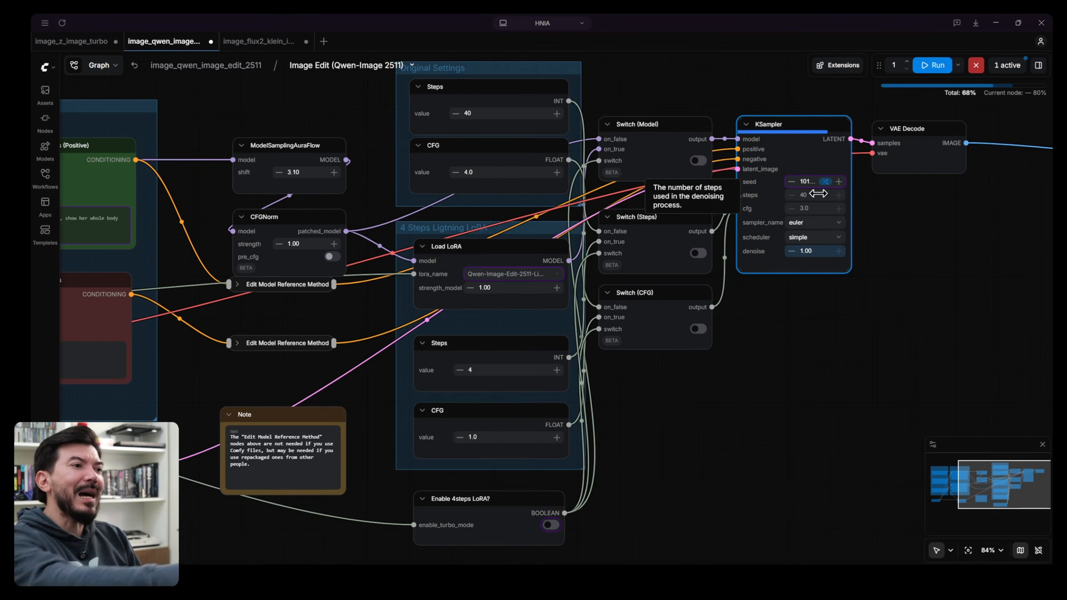
scroll(815, 200, "up", 15)
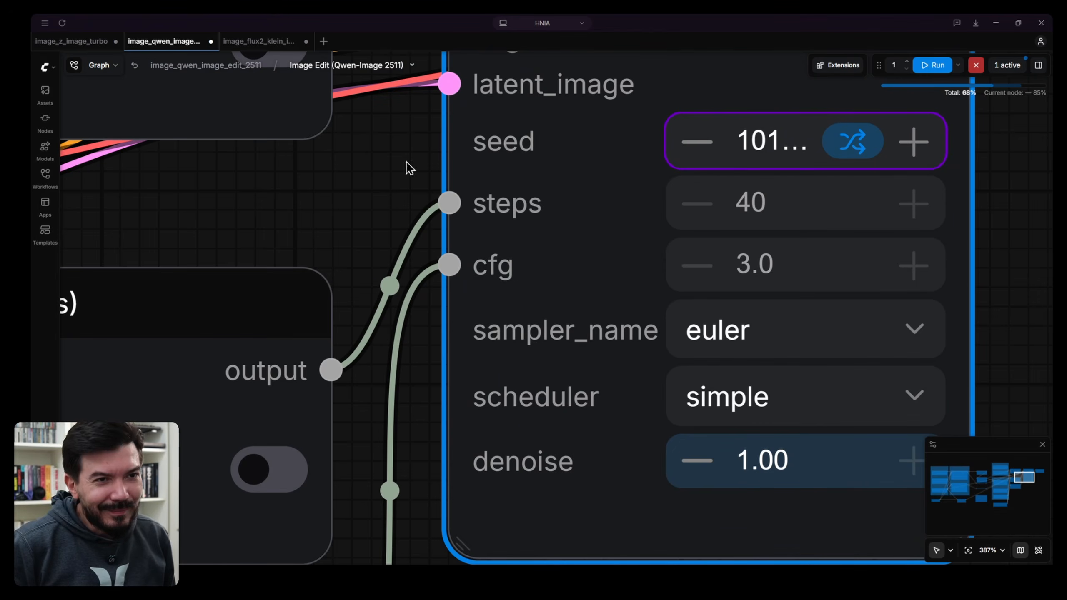
left_click(244, 67)
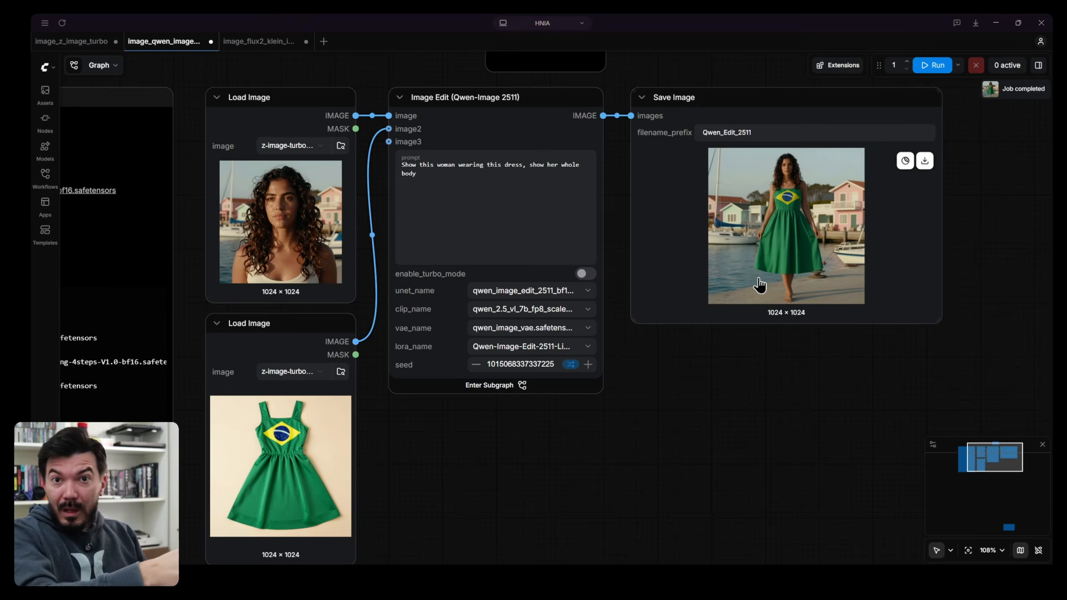
Step: Examine the full-body result in the Save Image node up close
right_click(787, 206)
left_click(752, 430)
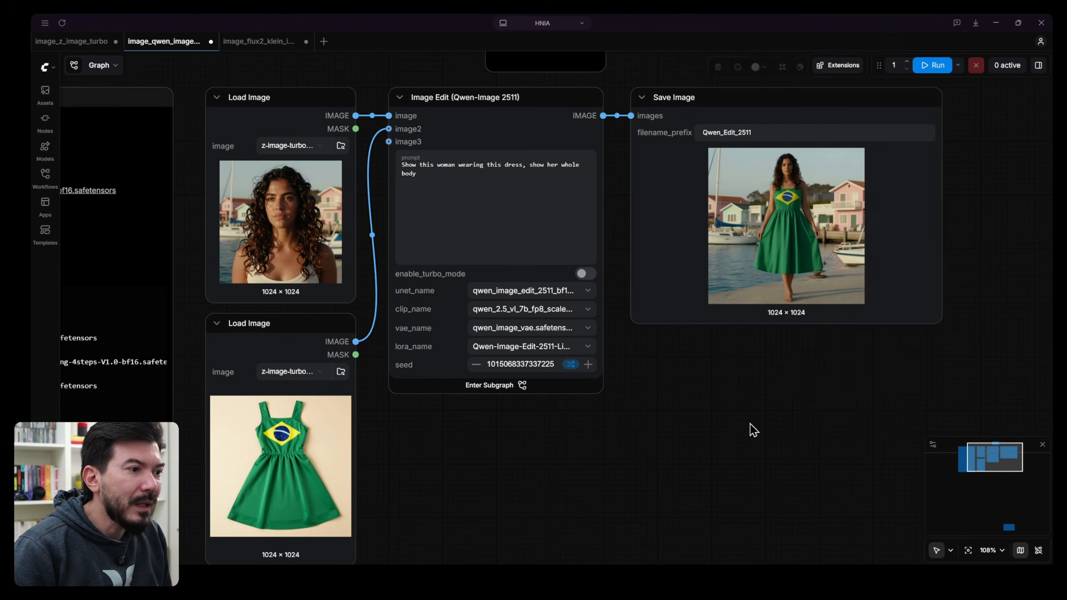
left_click(770, 101)
scroll(769, 101, "up", 5)
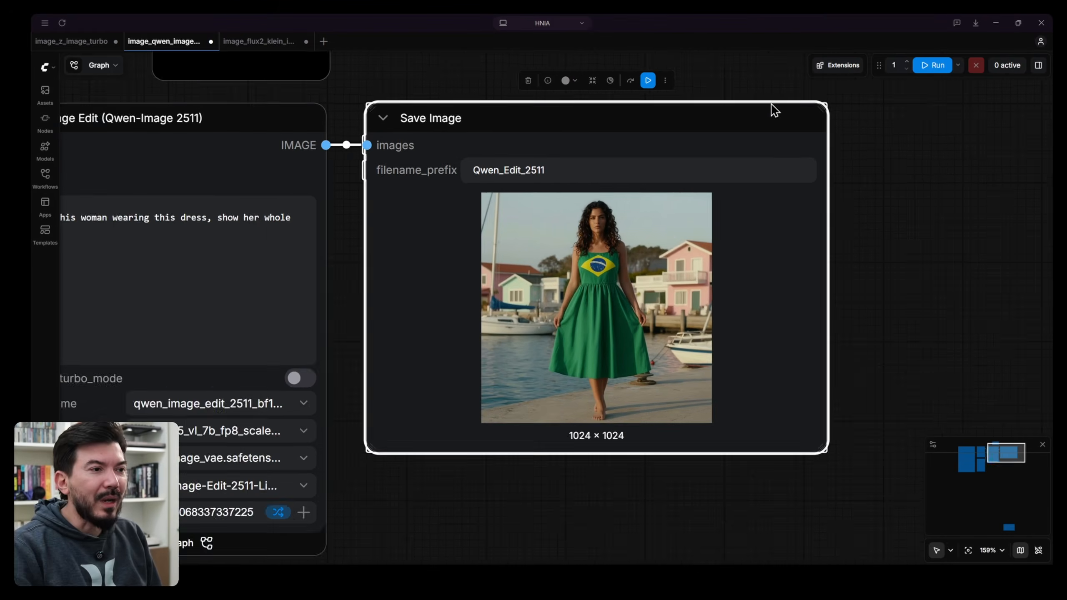
scroll(542, 302, "up", 5)
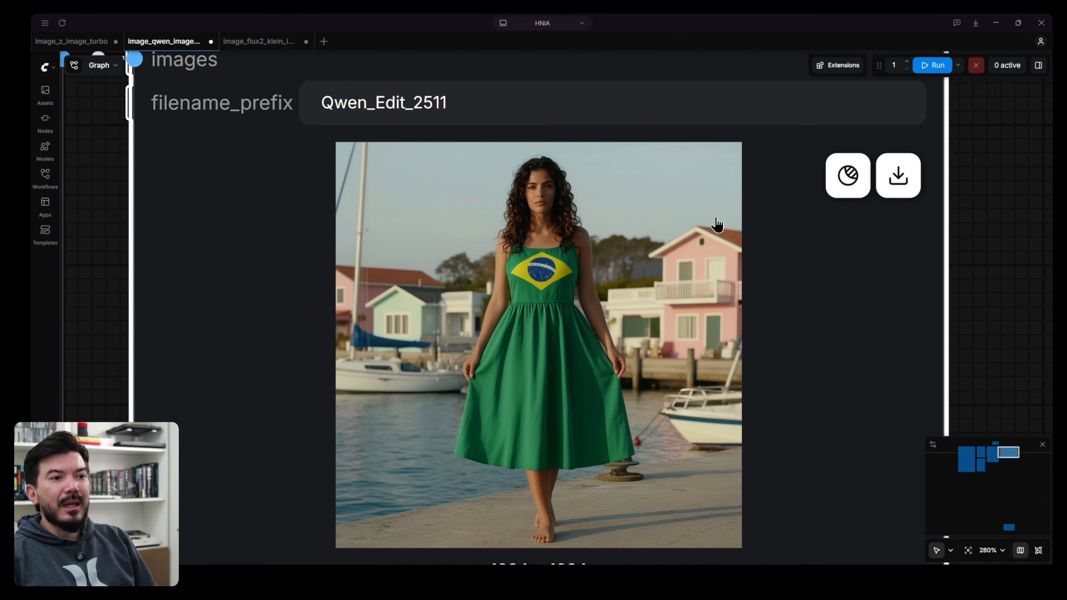
scroll(837, 322, "down", 9)
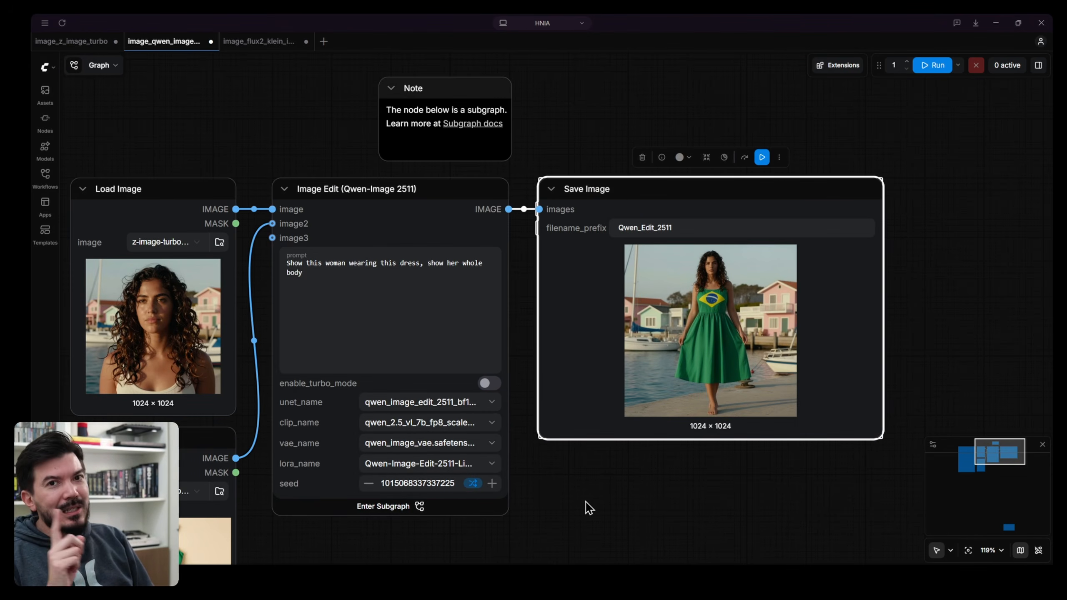
Step: Trace the "Enable 4steps LoRA?" switch to the subgraph's enable_turbo_mode input and locate the matching toggle on the Image Edit node
left_click(397, 508)
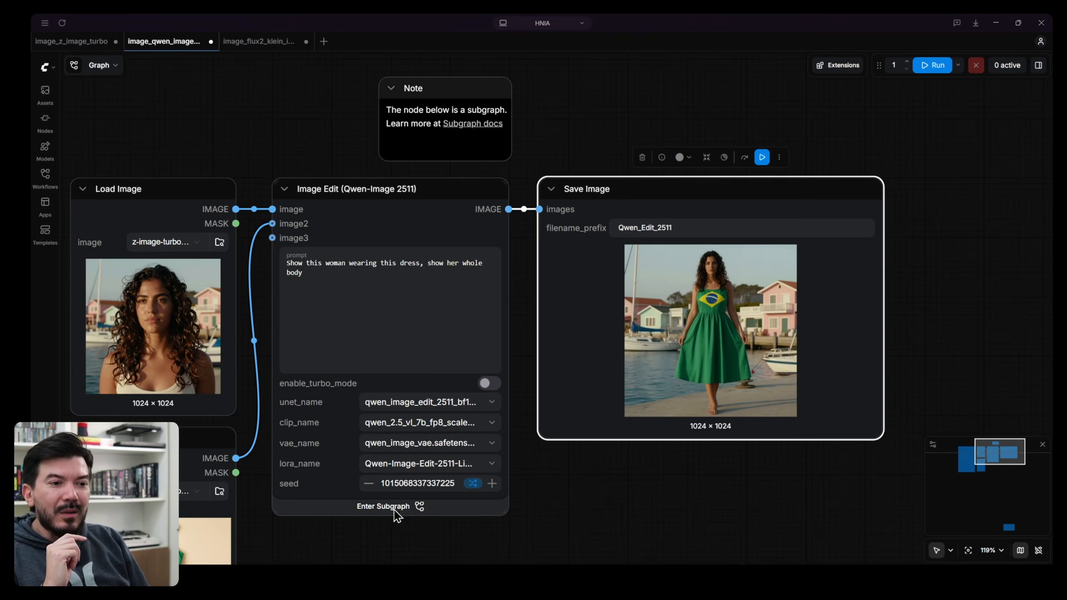
scroll(401, 516, "down", 10)
left_click_drag(357, 410, 621, 202)
scroll(626, 209, "down", 8)
scroll(476, 489, "up", 7)
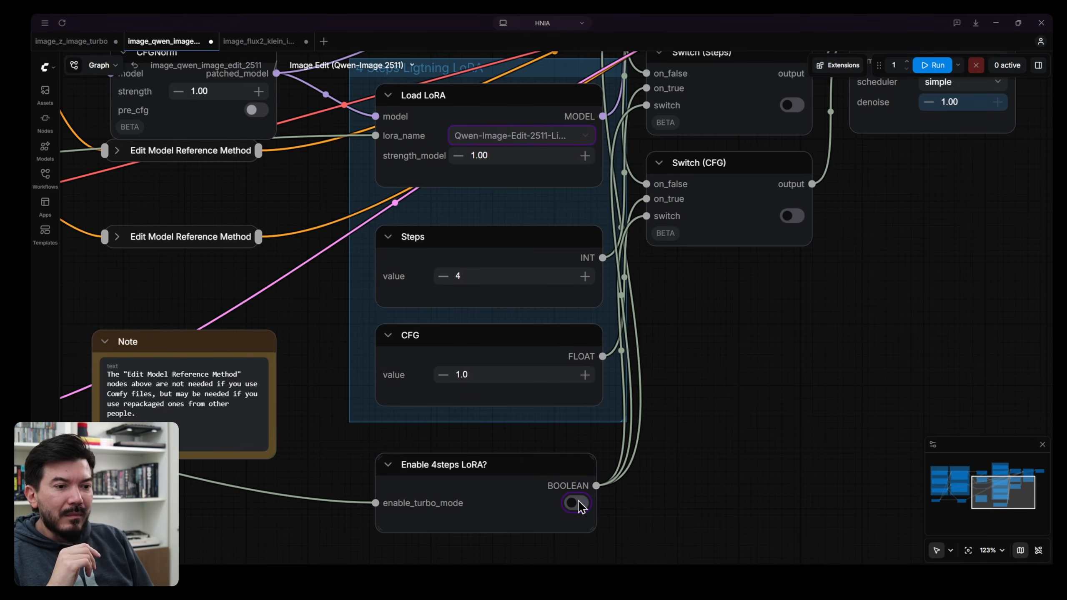
left_click_drag(264, 515, 823, 525)
left_click_drag(204, 373, 798, 503)
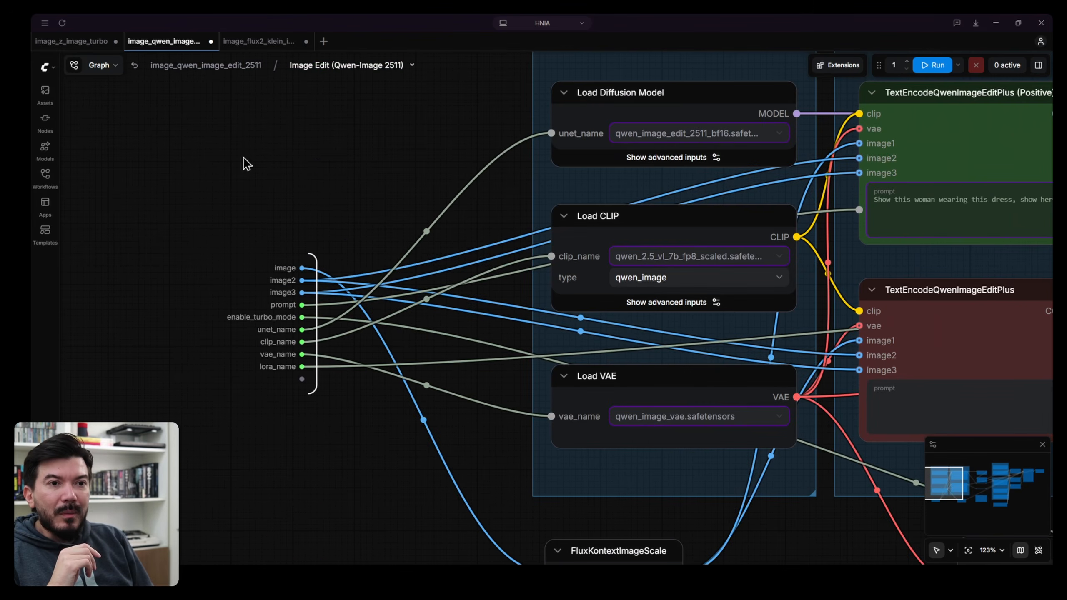
left_click(213, 65)
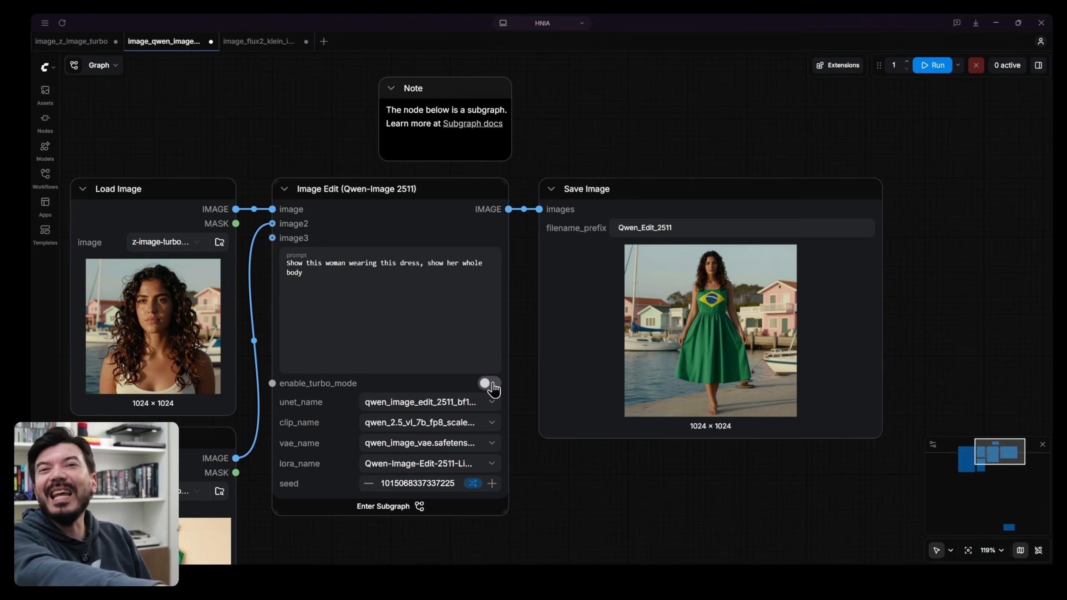
scroll(492, 389, "up", 10)
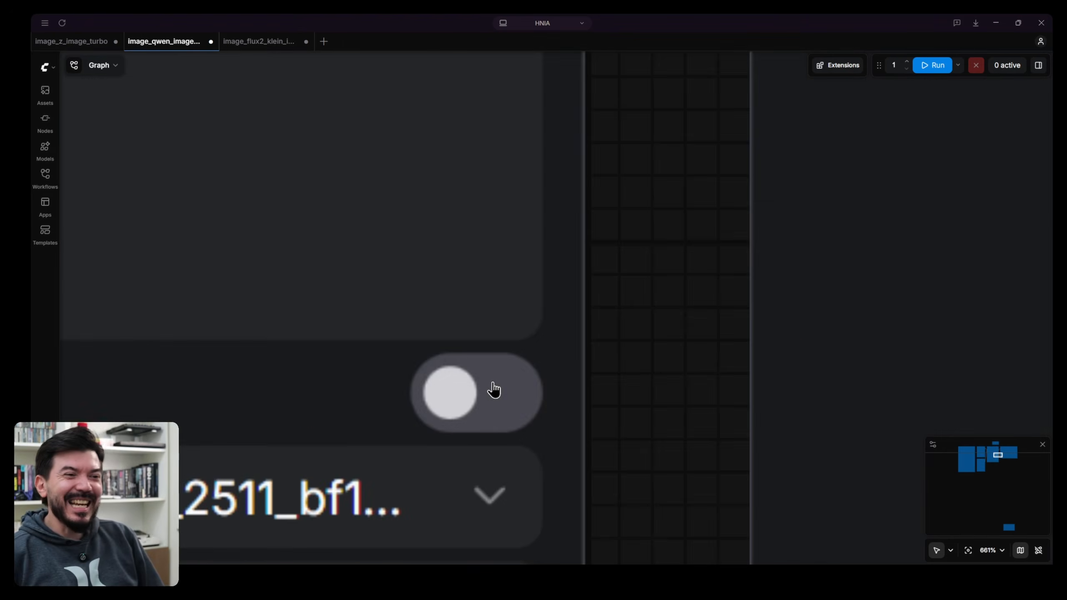
Step: Turn on enable_turbo_mode in the Image Edit (Qwen-Image 2511) node and run the workflow
scroll(487, 391, "down", 5)
scroll(487, 391, "down", 2)
left_click(488, 392)
scroll(544, 390, "down", 10)
scroll(544, 389, "down", 1)
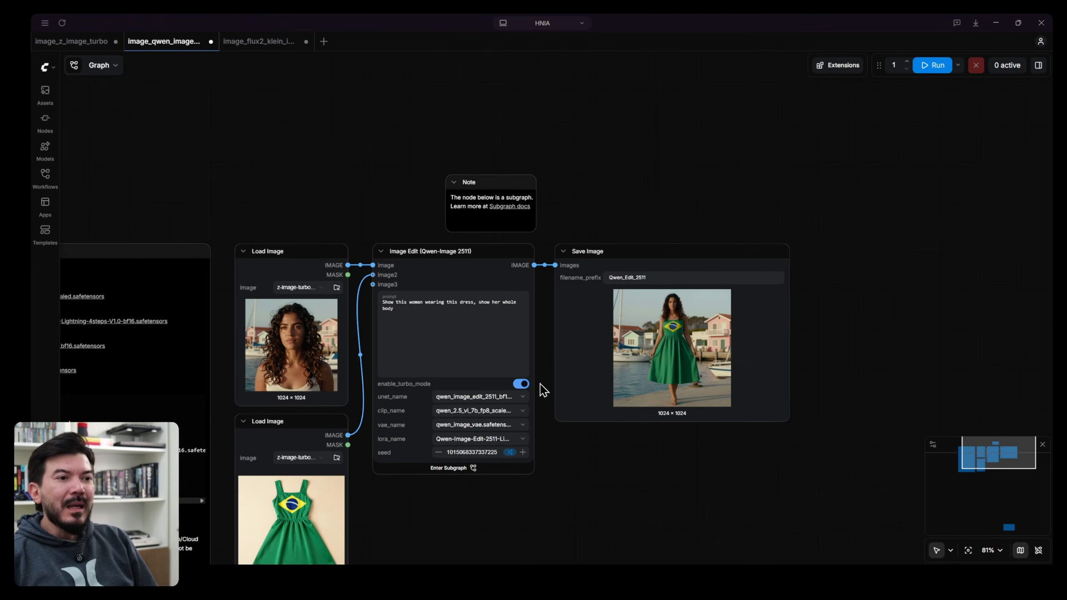
left_click(932, 66)
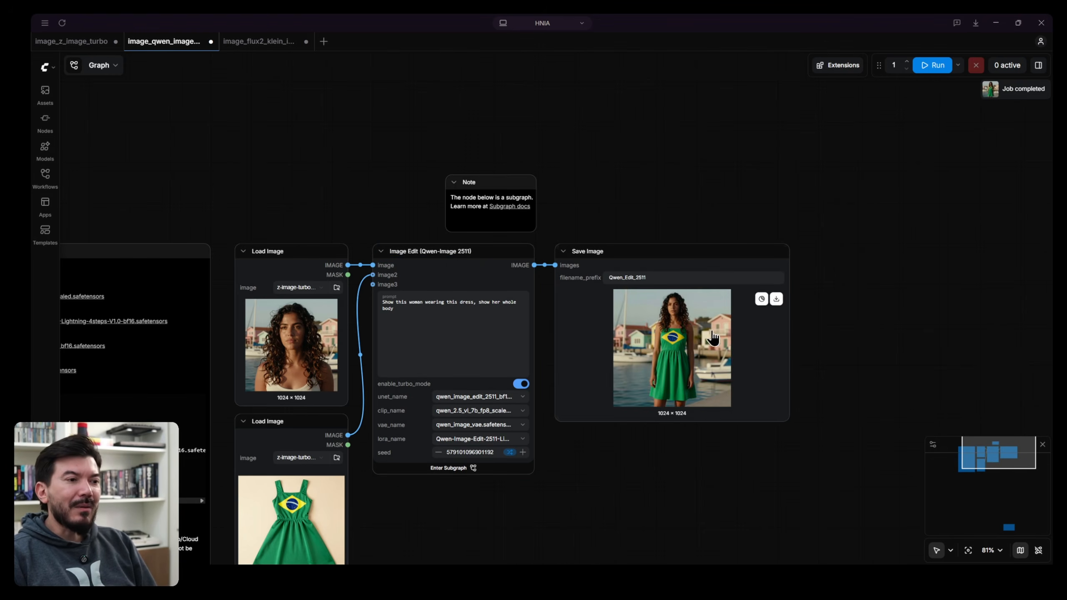
Step: Examine the turbo-mode result in the Save Image node up close and review GPU memory usage in Task Manager
scroll(701, 343, "up", 10)
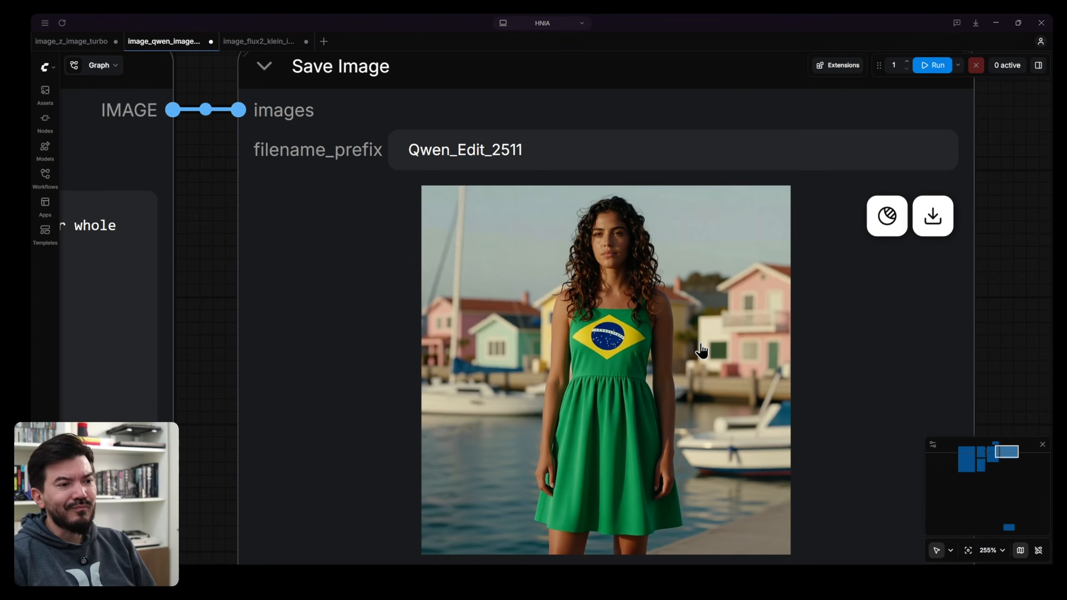
left_click_drag(1043, 324, 1006, 288)
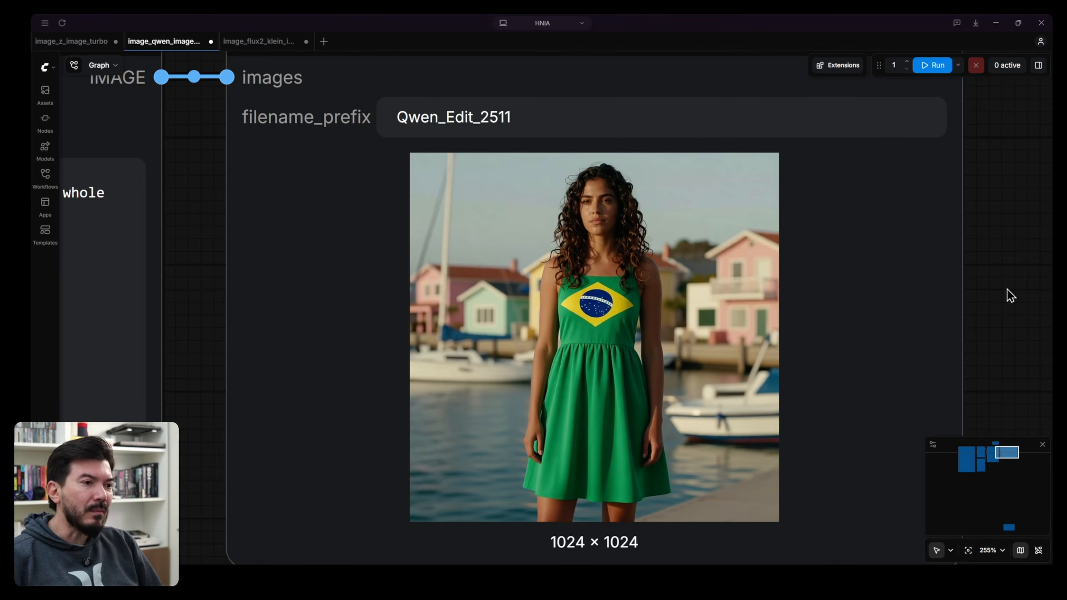
scroll(1007, 290, "down", 10)
left_click_drag(832, 445, 791, 383)
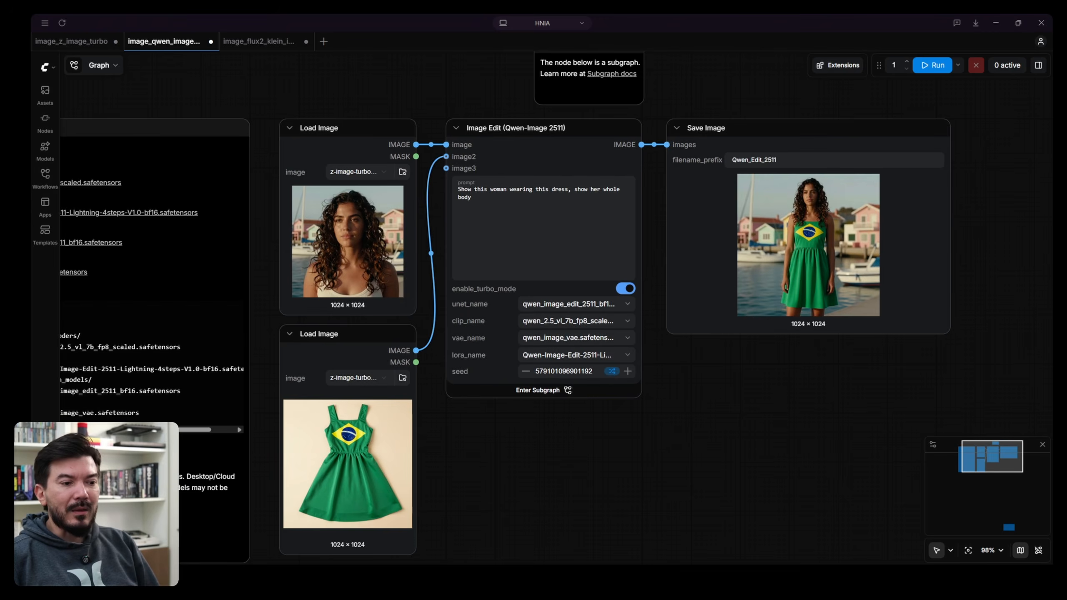
left_click(565, 577)
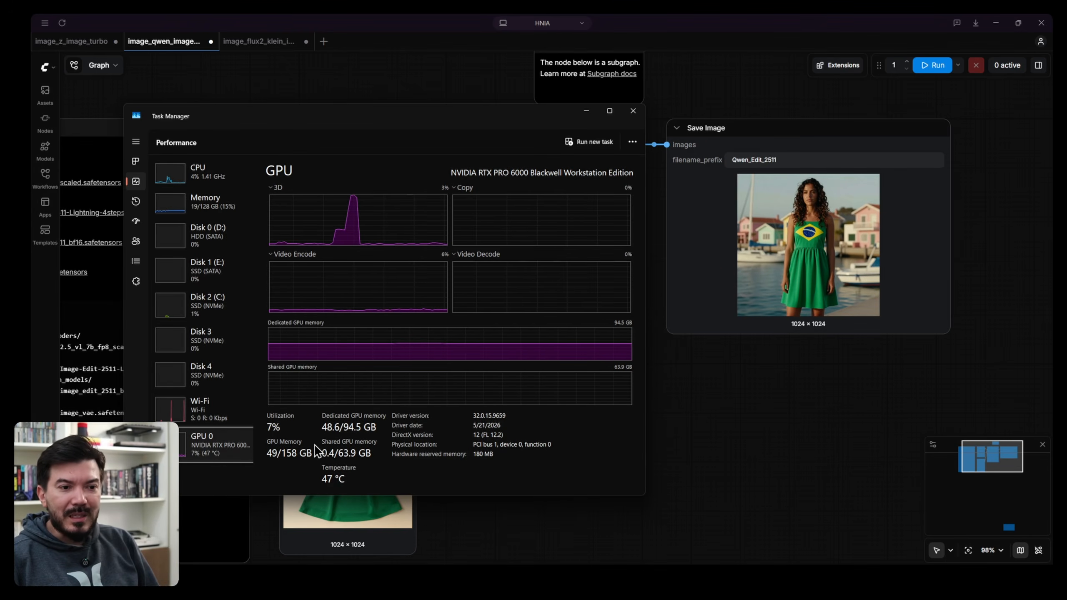
left_click(671, 416)
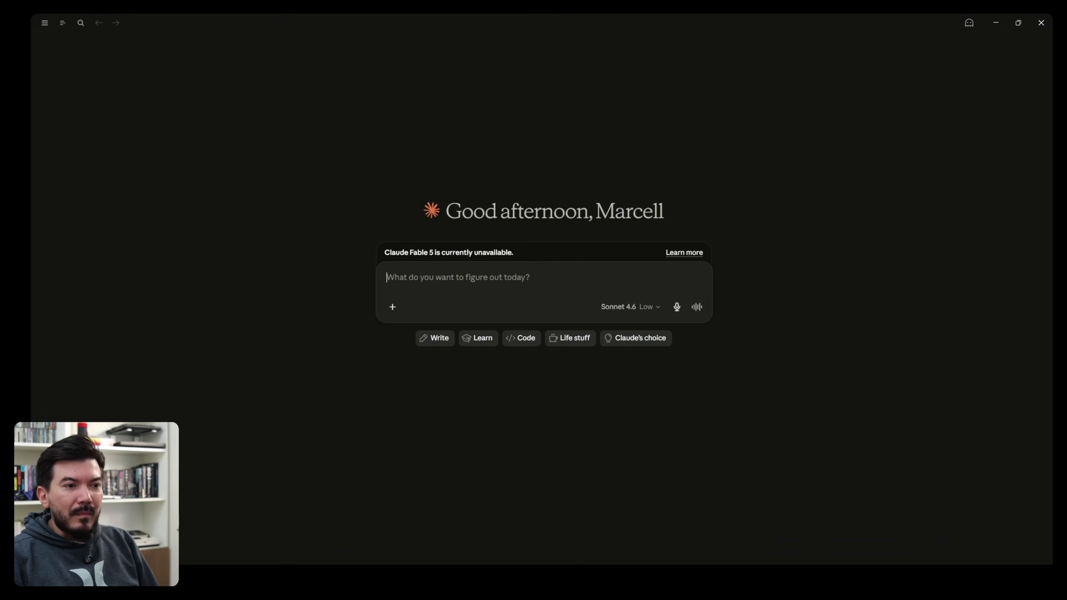
Step: Copy the Qwen prompt "Show this woman wearing this dress, show her whole body" into the single-image Image Edit node of the Flux.2 Klein workflow
mouse_move(586, 589)
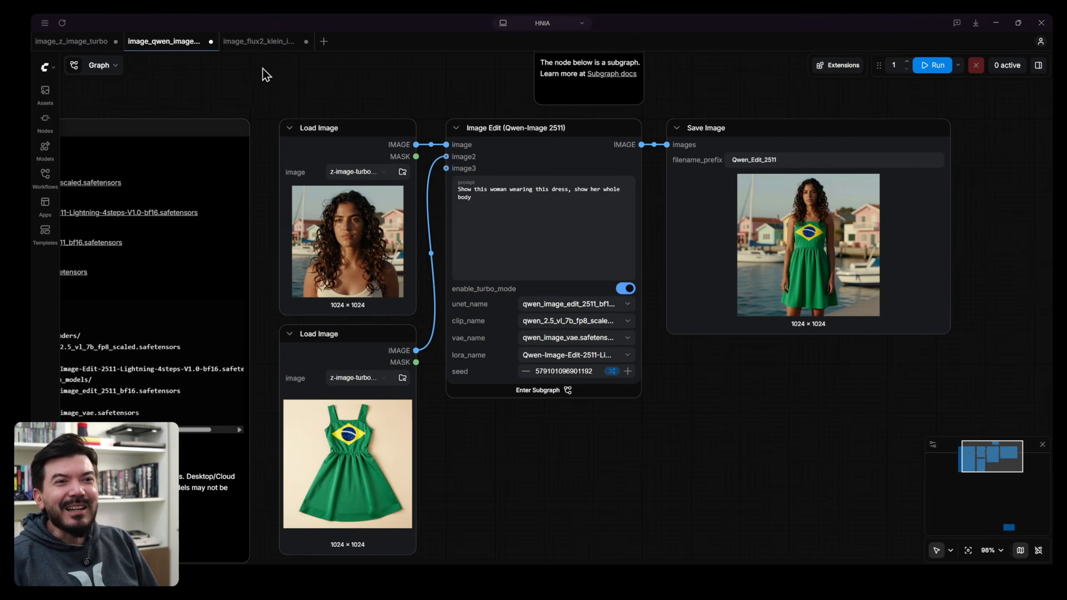
left_click(255, 42)
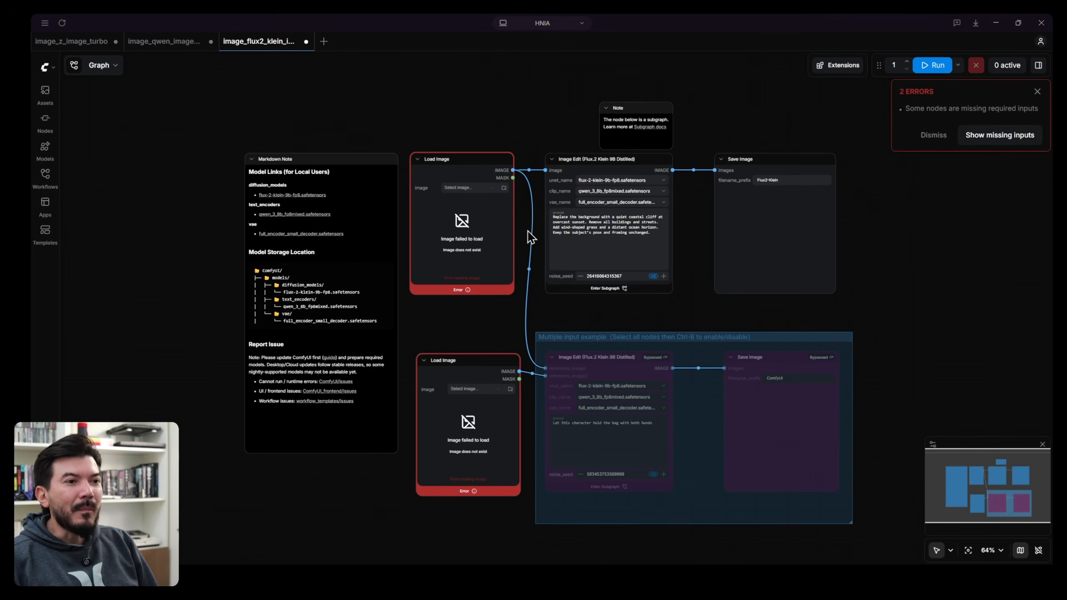
left_click(172, 41)
left_click(502, 203)
key("ctrl+a")
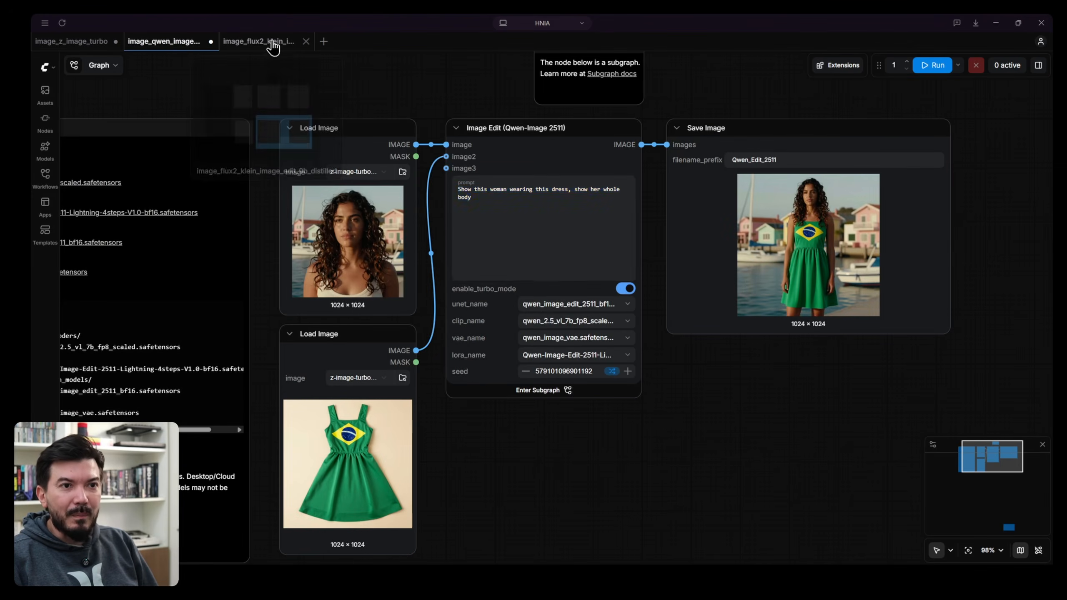
left_click(269, 42)
left_click(598, 234)
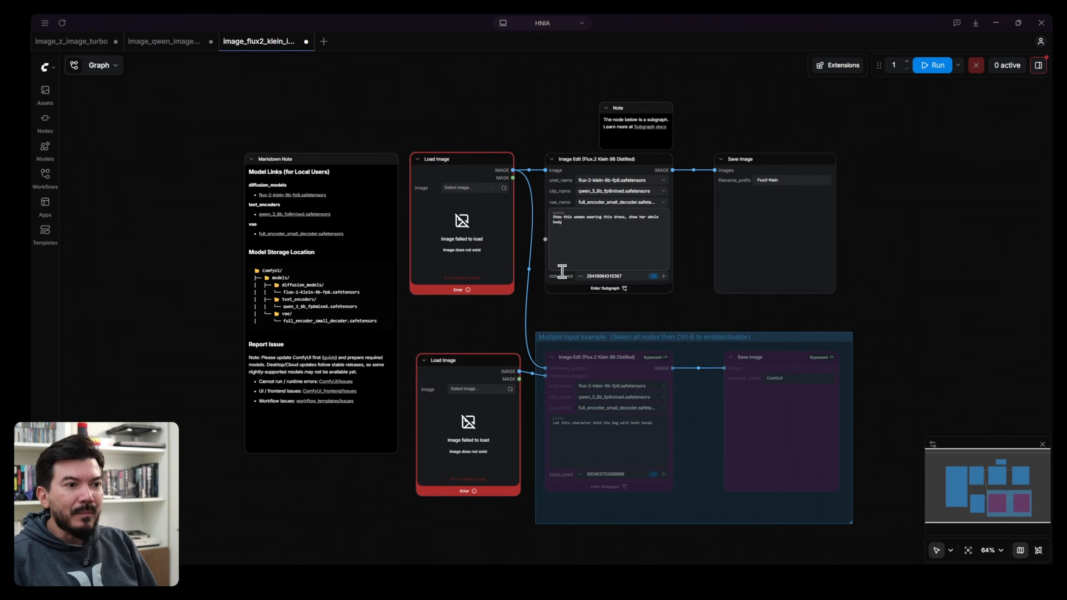
Step: Load z-image-turbo_00010_ from Downloads into the upper Load Image node and z-image-turbo_00011_ into the lower one
left_click(476, 592)
left_click(505, 163, "ctrl")
key("alt+Tab")
key("alt+Tab")
left_click(532, 198)
left_click_drag(517, 165, 479, 230)
key("alt+Tab")
key("alt+Tab")
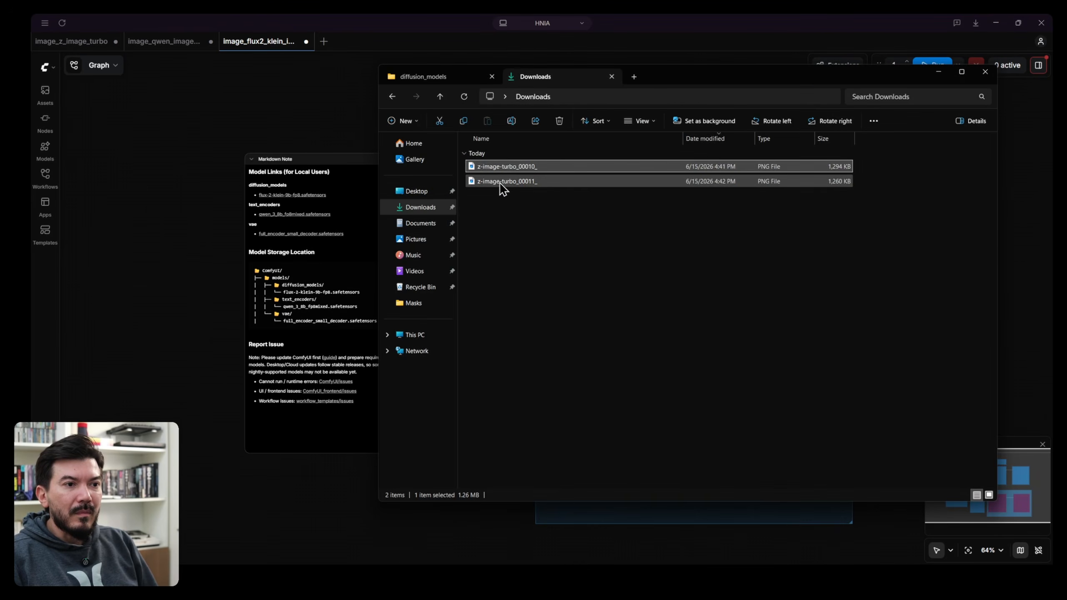
left_click_drag(499, 181, 449, 430)
key("alt+Tab")
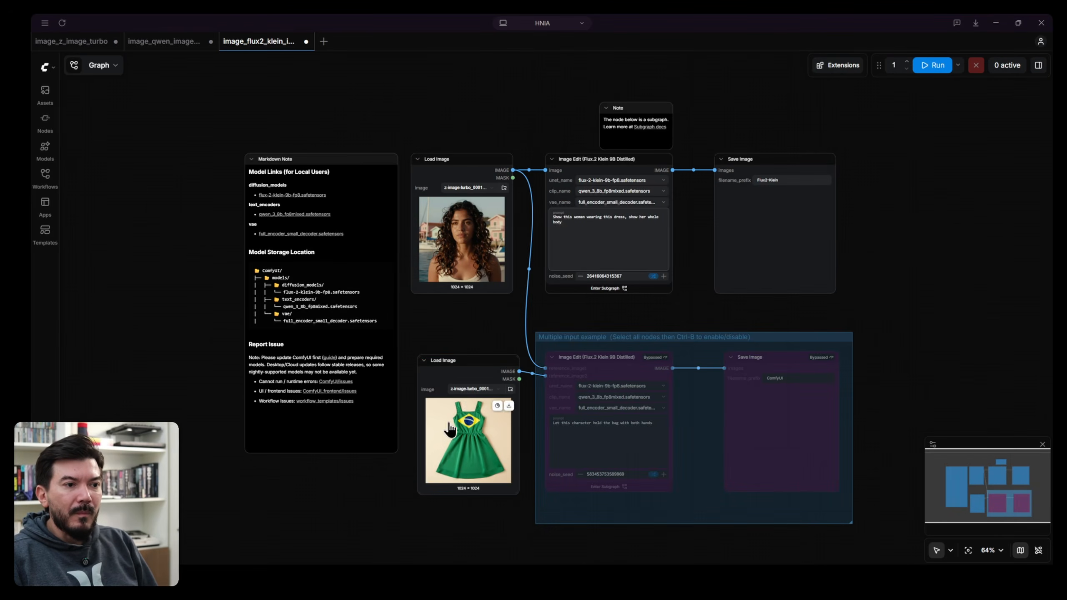
Step: Delete the Markdown Note and the subgraph Note, and fit the remaining nodes in view
left_click(323, 159)
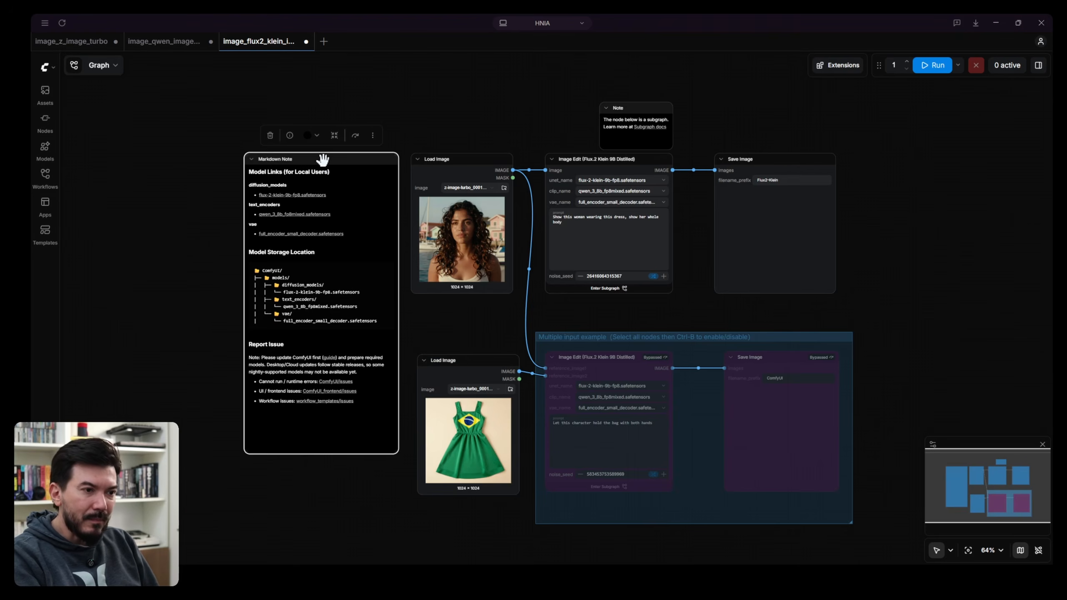
key("Delete")
left_click(636, 109)
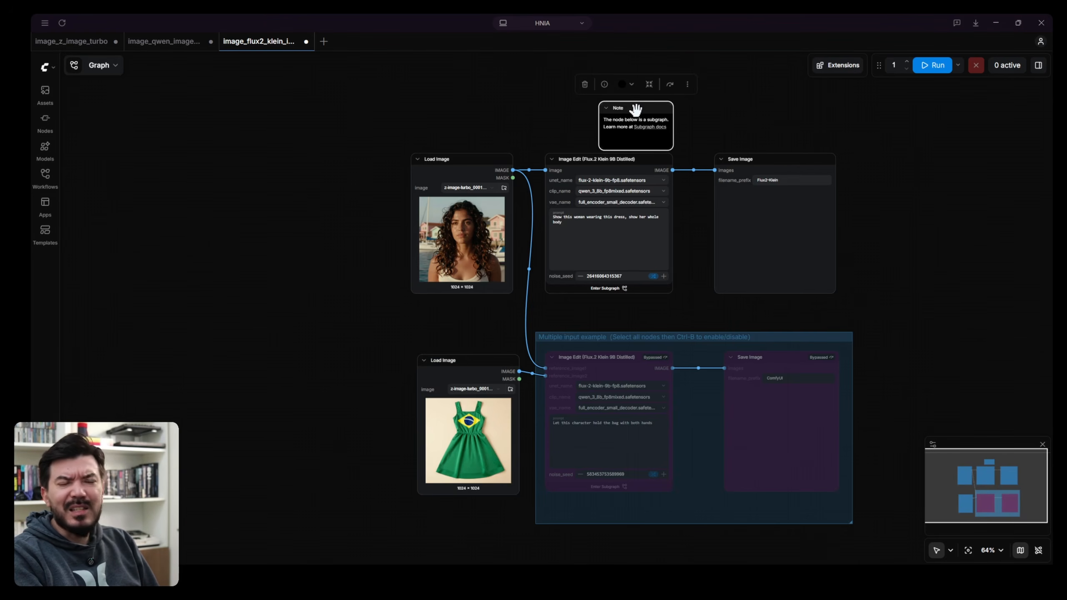
key("Delete")
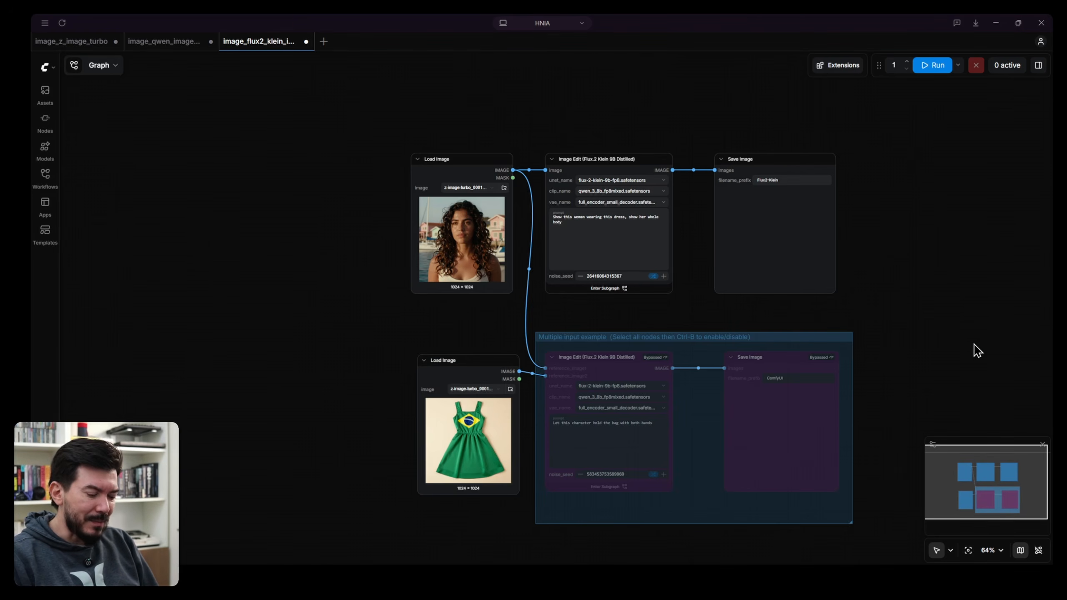
key(".")
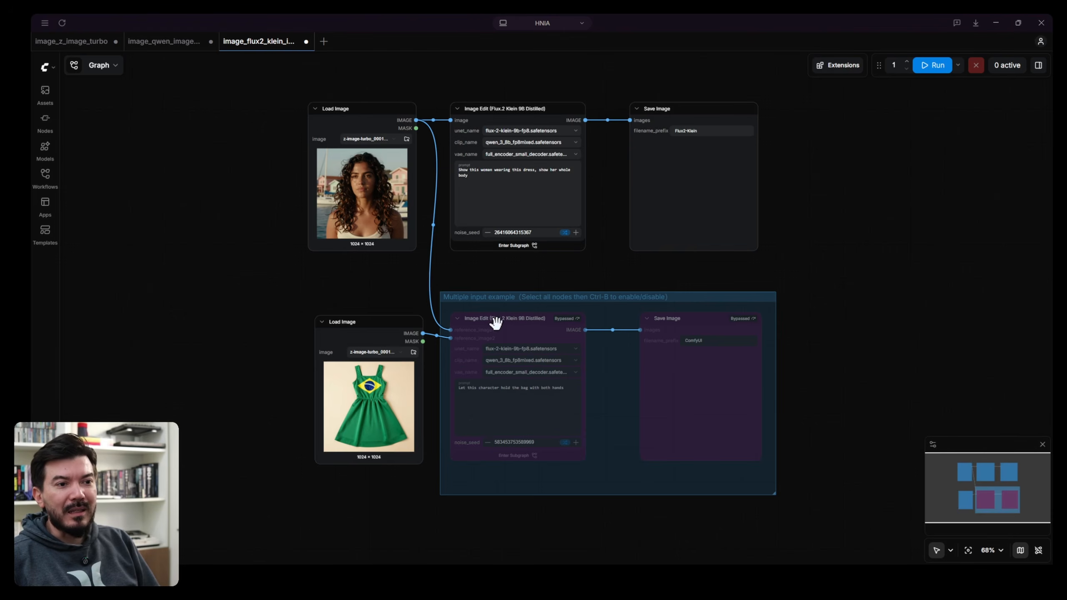
Step: Delete the single-image Image Edit and Save Image nodes above the "Multiple input example" group
mouse_move(496, 319)
left_mouse_down()
mouse_move(502, 327)
mouse_move(488, 296)
mouse_move(470, 334)
mouse_move(477, 317)
left_mouse_up()
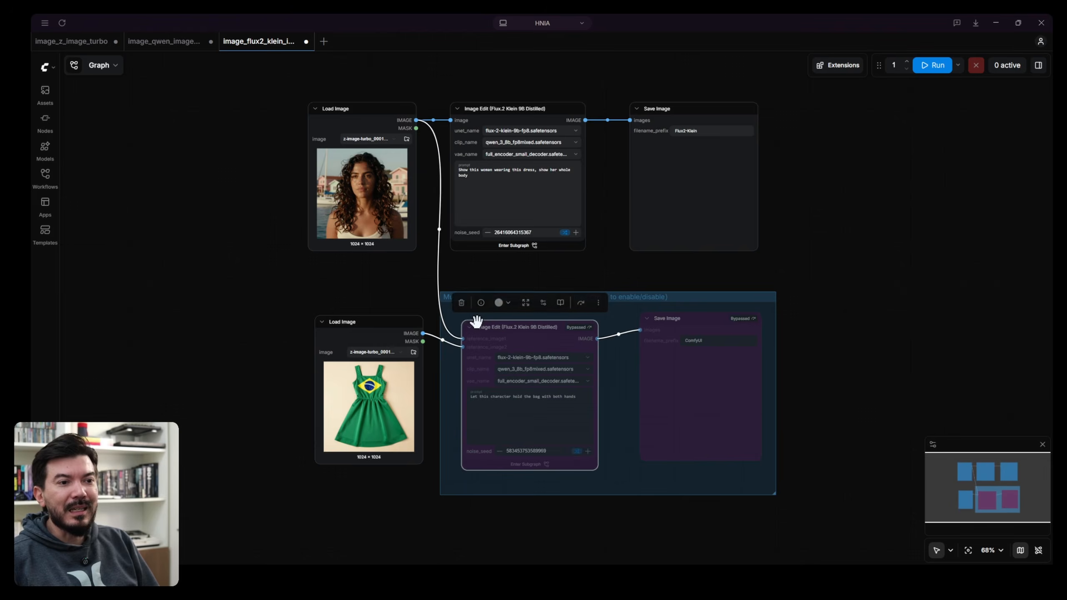
scroll(467, 332, "up", 4)
scroll(595, 257, "down", 5)
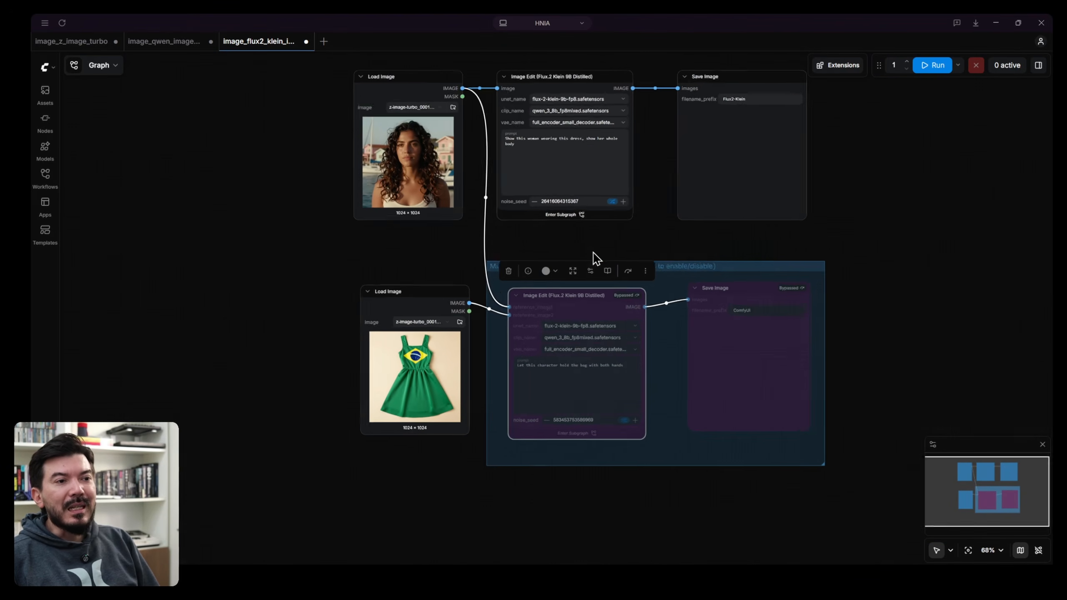
left_click(552, 69)
left_click_drag(534, 66, 742, 214)
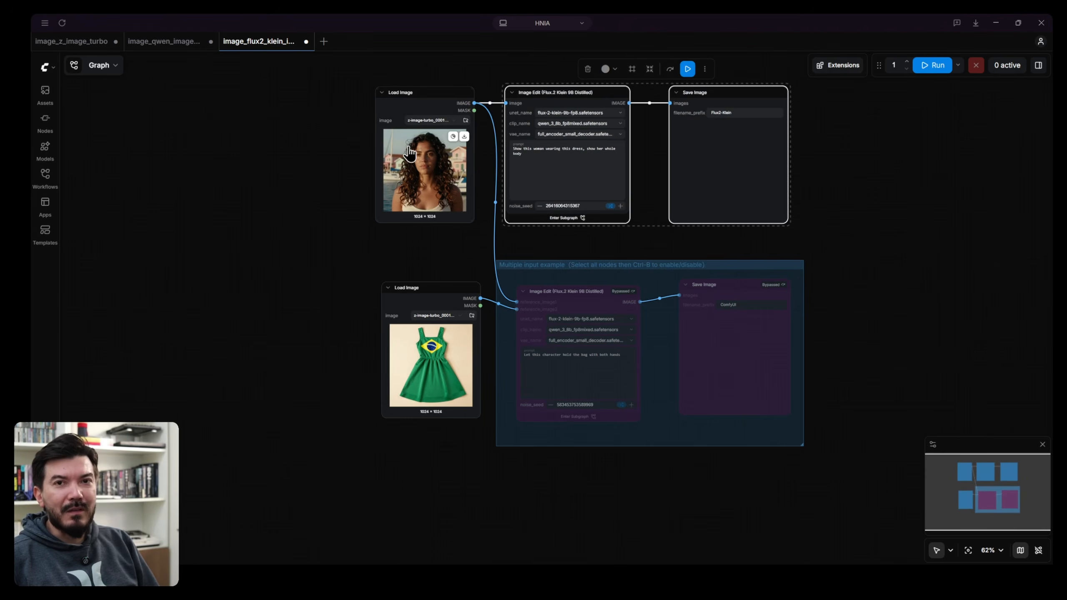
scroll(523, 163, "up", 10)
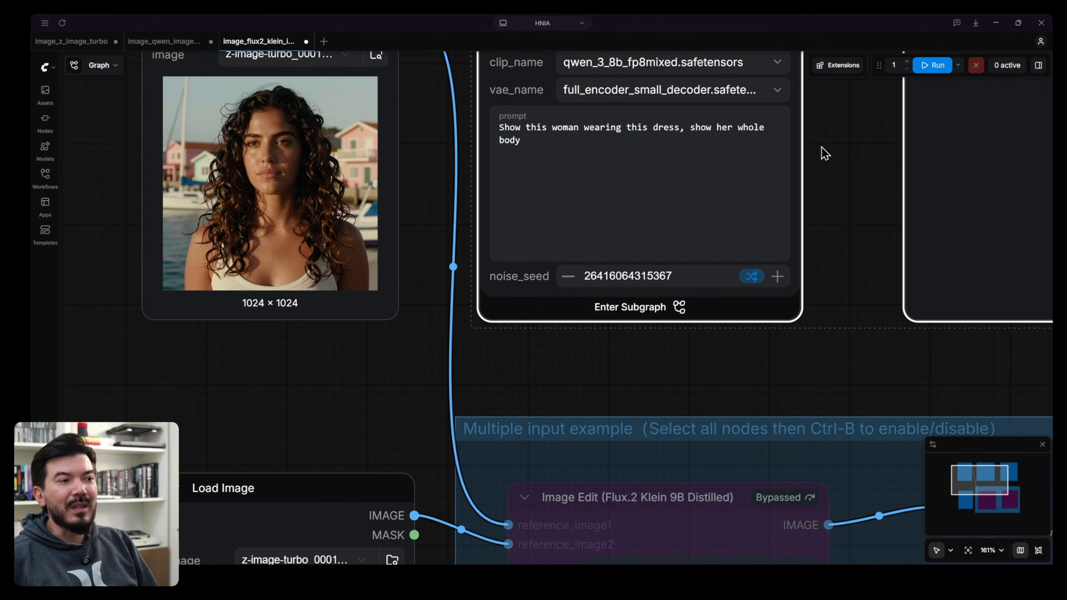
left_click_drag(846, 138, 806, 267)
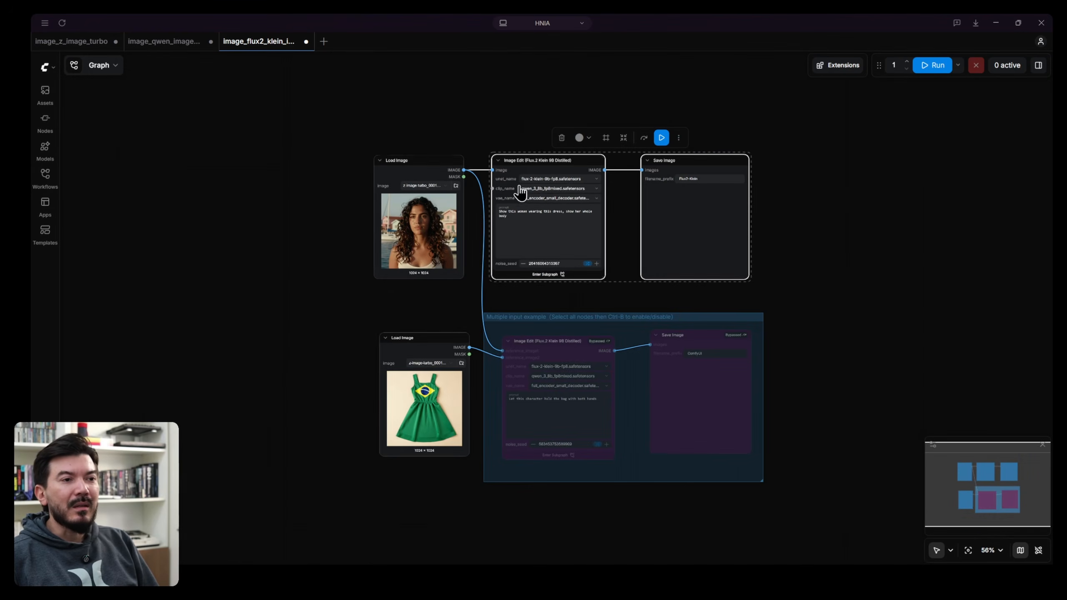
scroll(522, 190, "down", 10)
left_click_drag(509, 121, 724, 288)
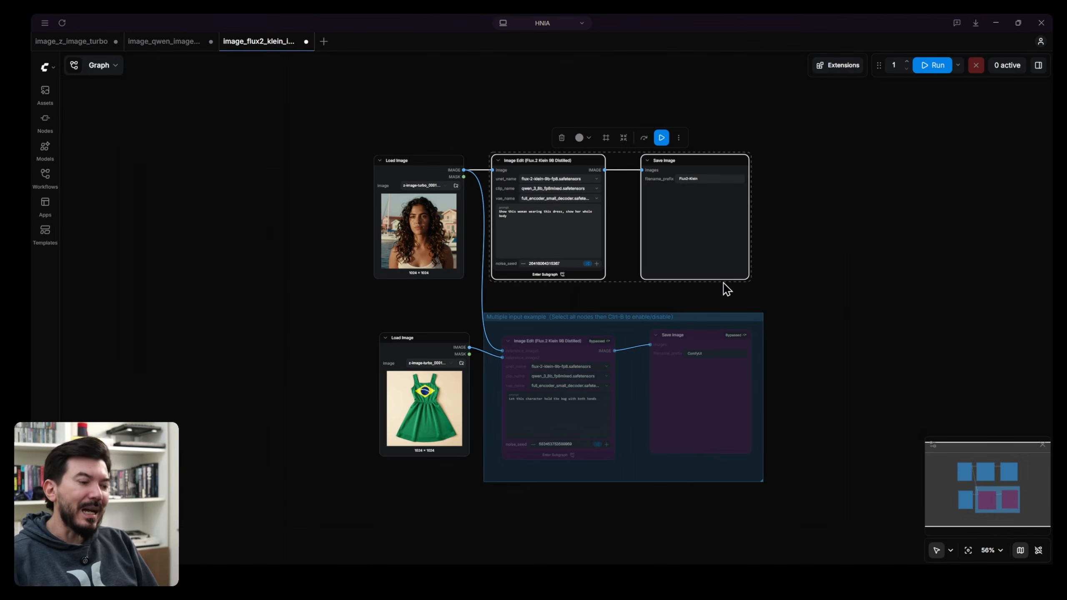
key("Delete")
Step: Move the "Multiple input example" group up beside the Load Image nodes and set its nodes to Always
left_click(642, 315)
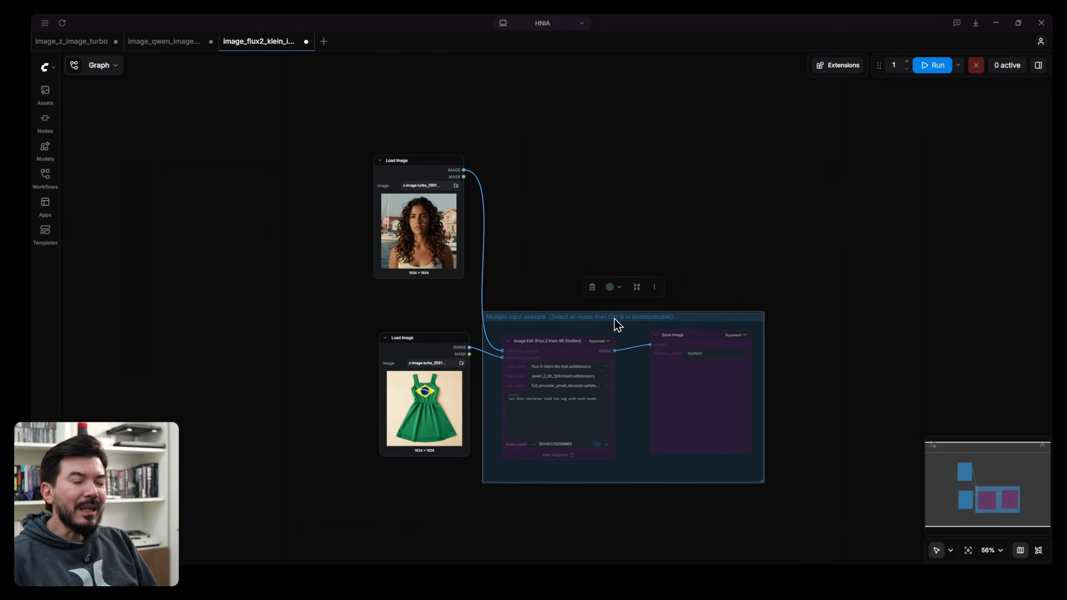
scroll(617, 318, "up", 3)
left_click_drag(606, 320, 611, 200)
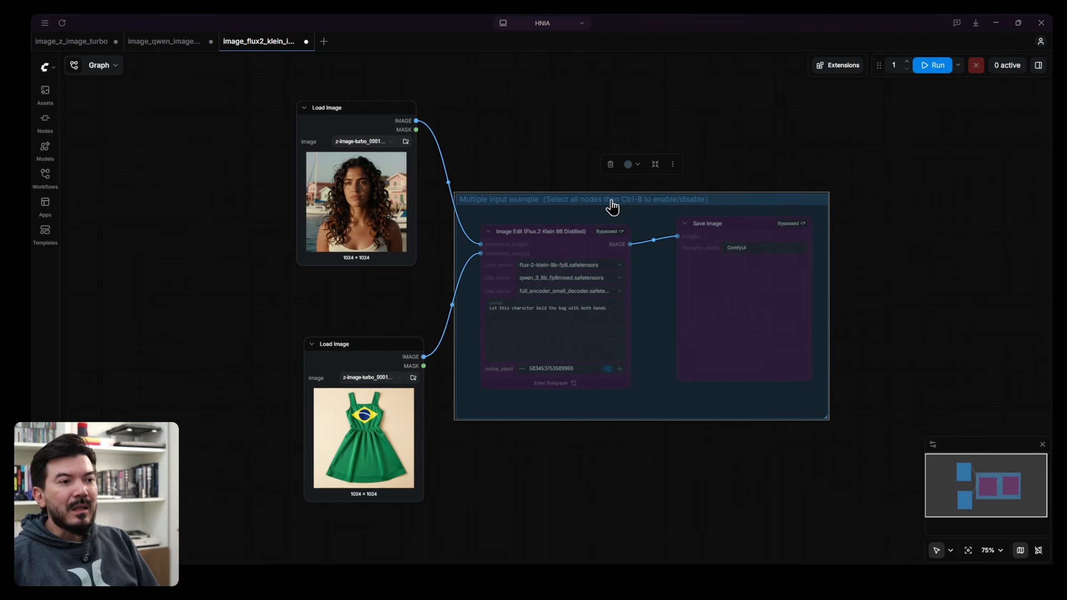
right_click(612, 200)
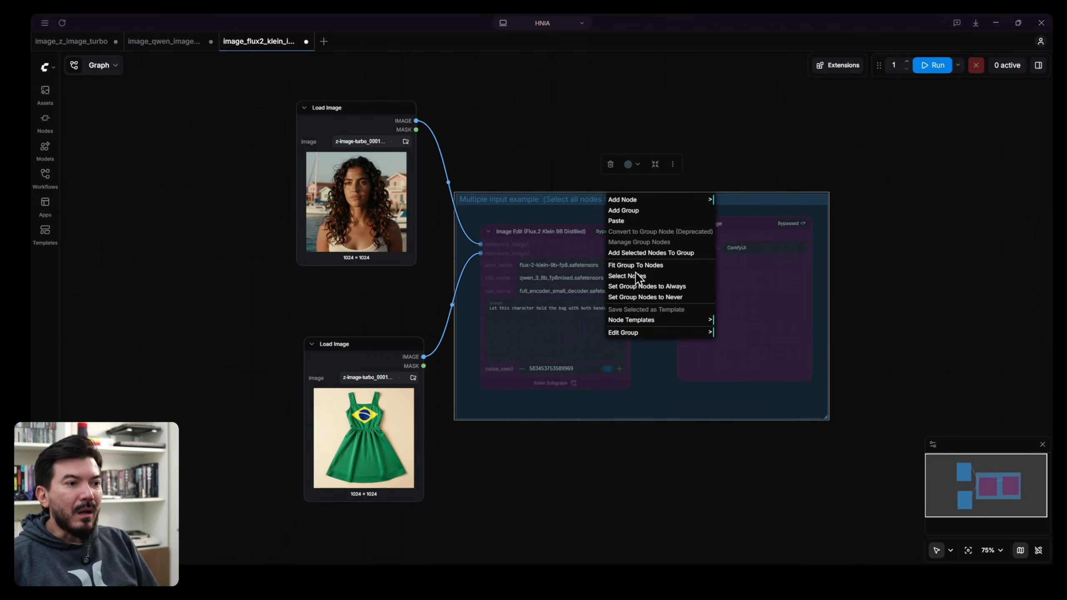
left_click(656, 287)
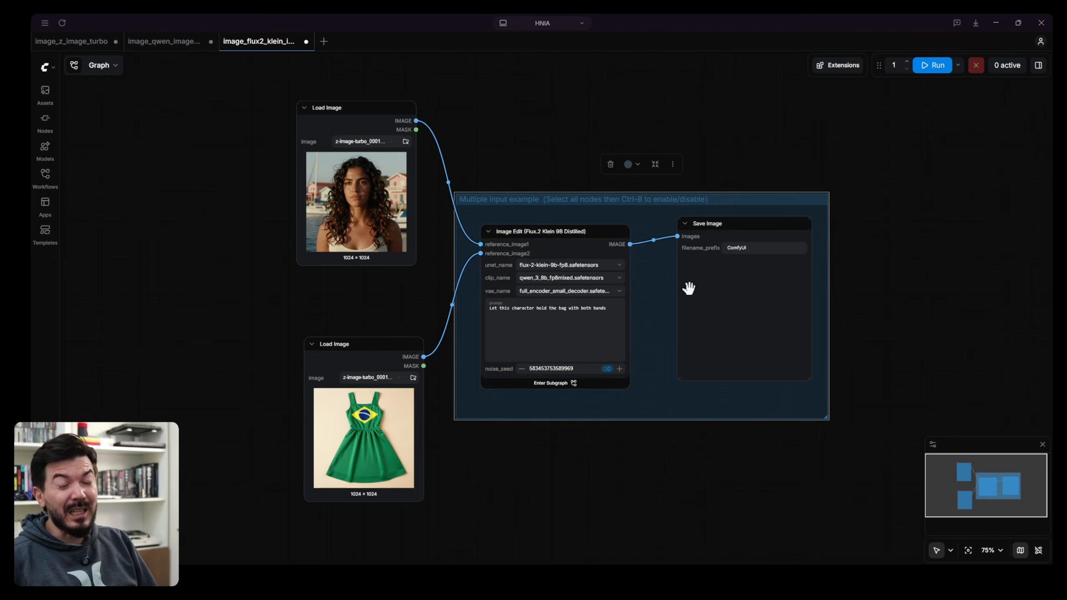
Step: Rearrange the two Load Image nodes so they sit closer together beside the group
scroll(647, 300, "up", 3)
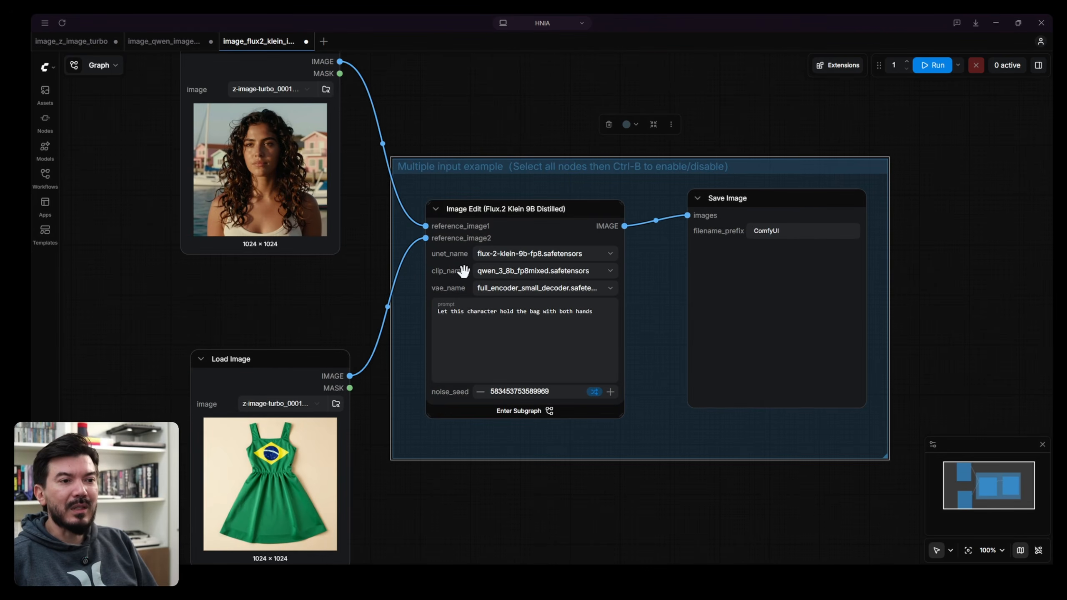
left_click_drag(312, 358, 299, 297)
left_click_drag(293, 56, 289, 79)
left_click(529, 72)
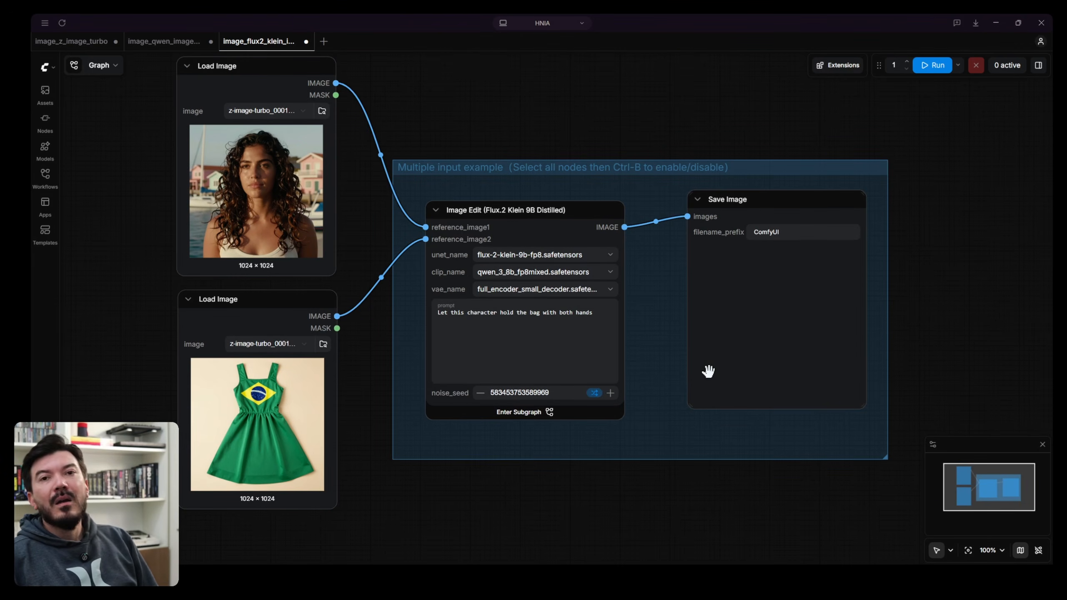
Step: Check the idle GPU memory in Task Manager and run the Flux.2 Klein workflow
key("ctrl+shift+Escape")
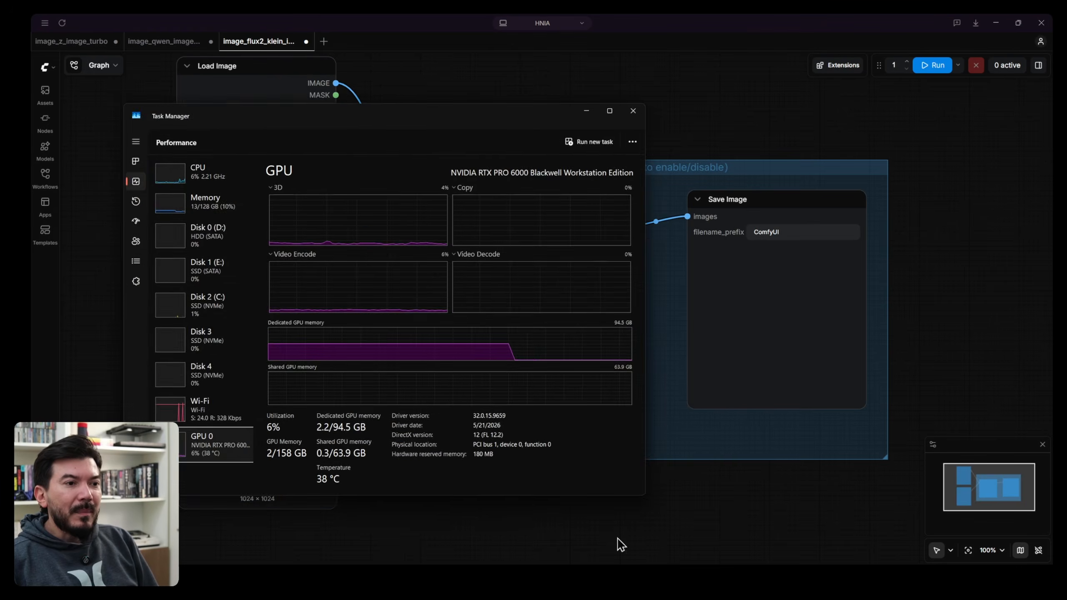
left_click_drag(500, 114, 734, 79)
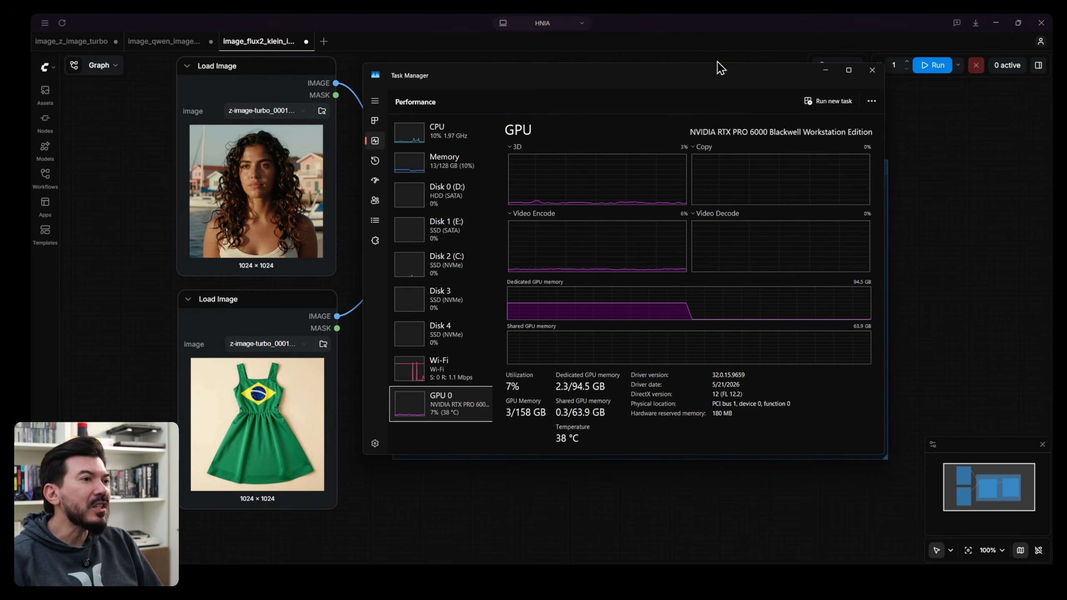
left_click(728, 29)
left_click(926, 67)
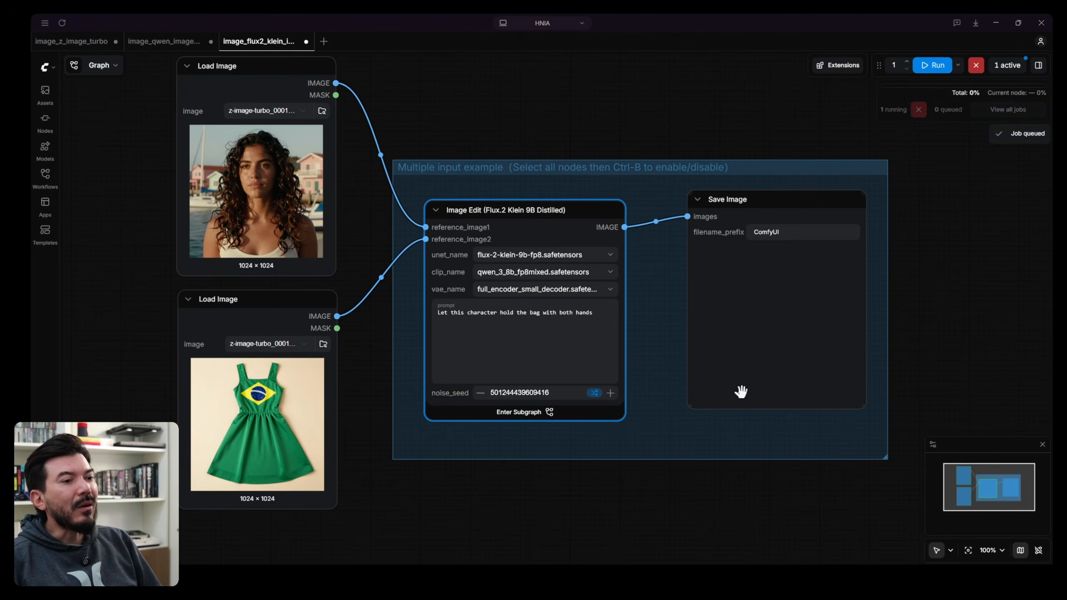
Step: Review the GPU memory used by the Flux.2 Klein run in Task Manager and inspect the generated image and its prompt
key("alt+Tab")
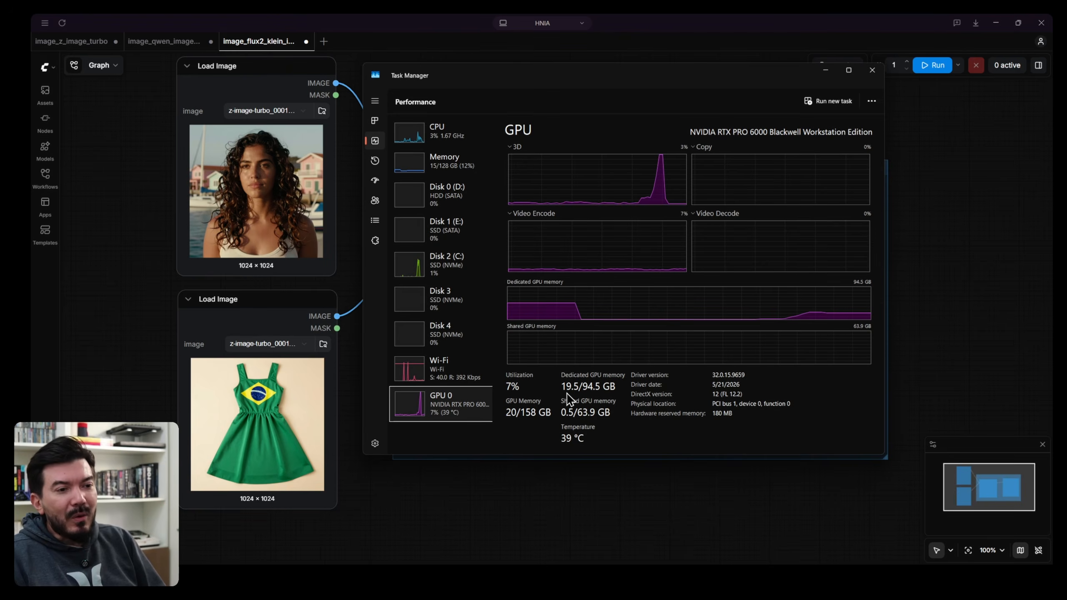
left_click_drag(681, 76, 697, 100)
left_click(986, 207)
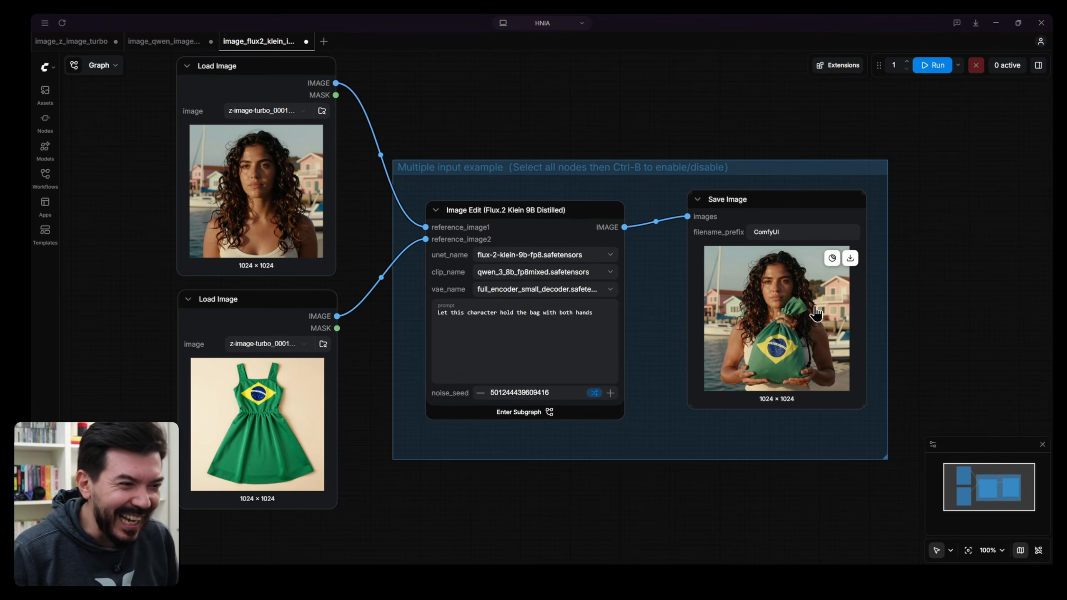
scroll(465, 312, "up", 10)
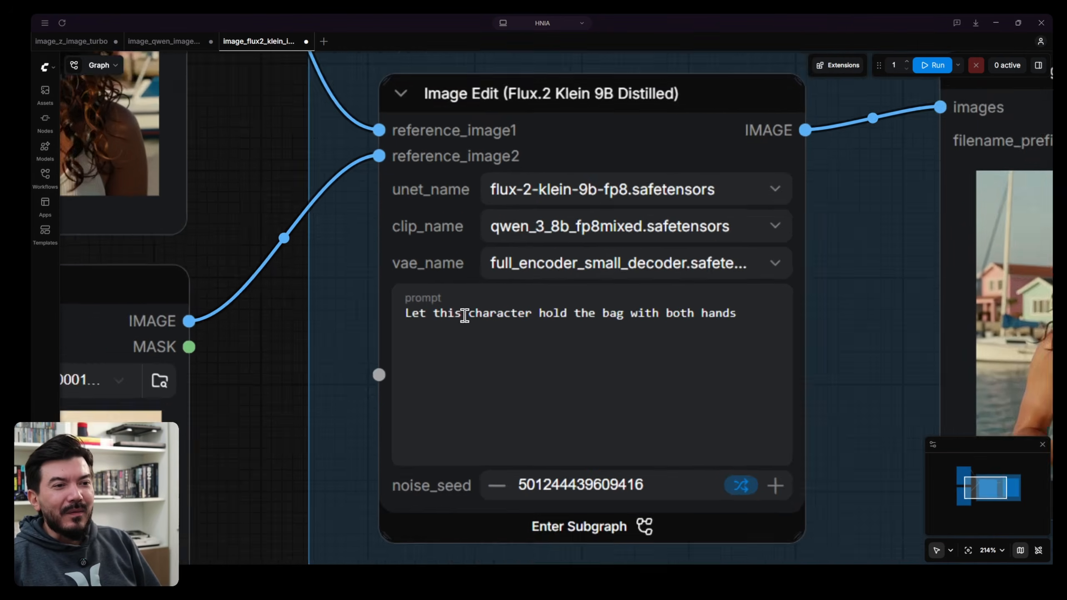
Step: Review the bag prompt in the Image Edit node against the two reference images and the generated picture
left_click_drag(390, 313, 574, 315)
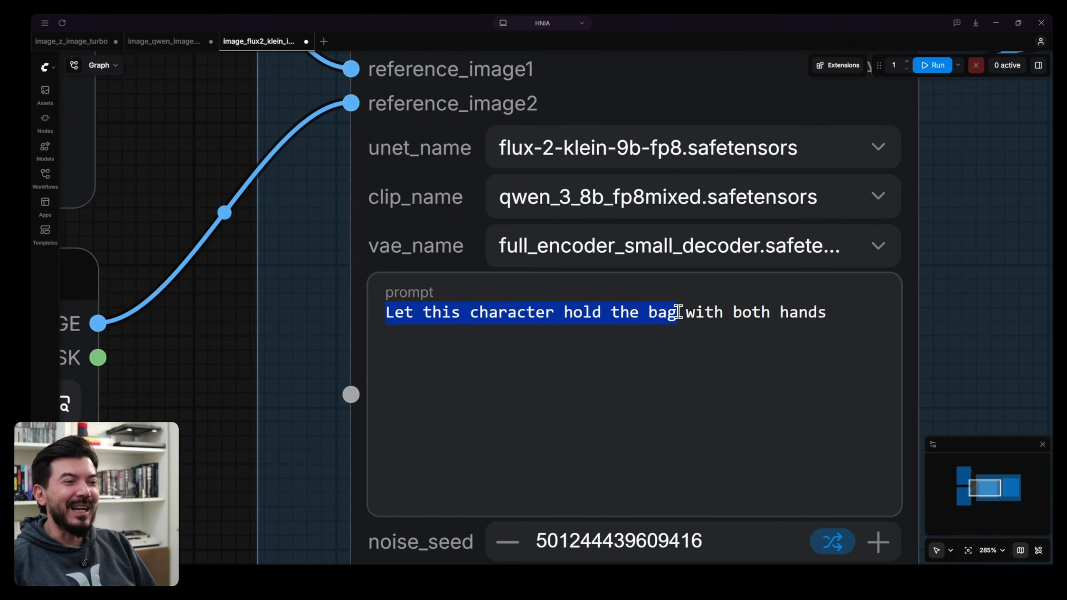
left_click_drag(679, 313, 829, 318)
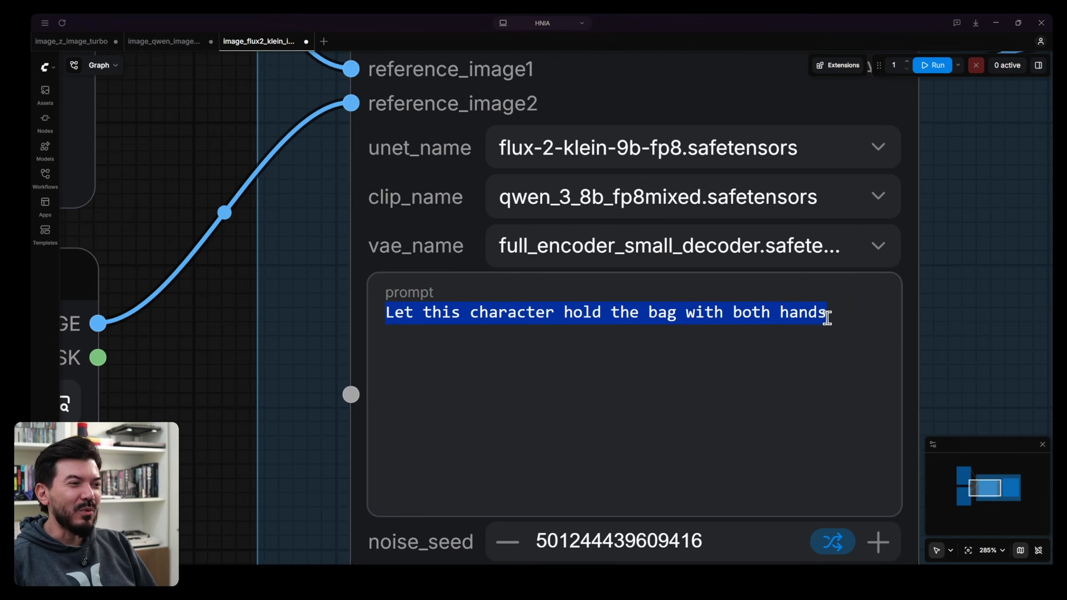
left_click(932, 299)
scroll(946, 311, "down", 10)
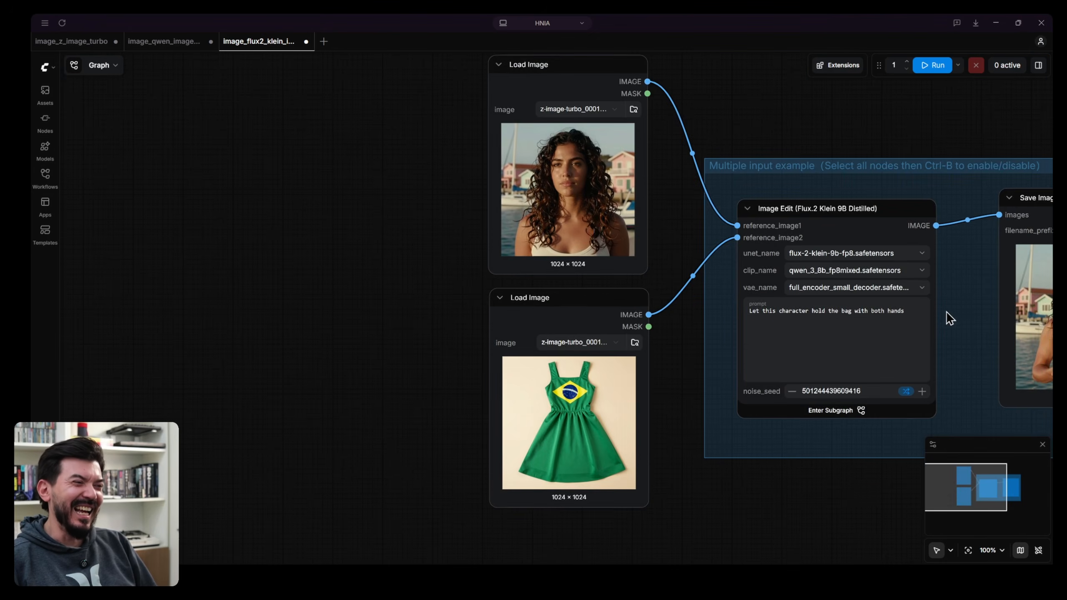
left_click_drag(873, 458, 497, 494)
scroll(810, 371, "up", 12)
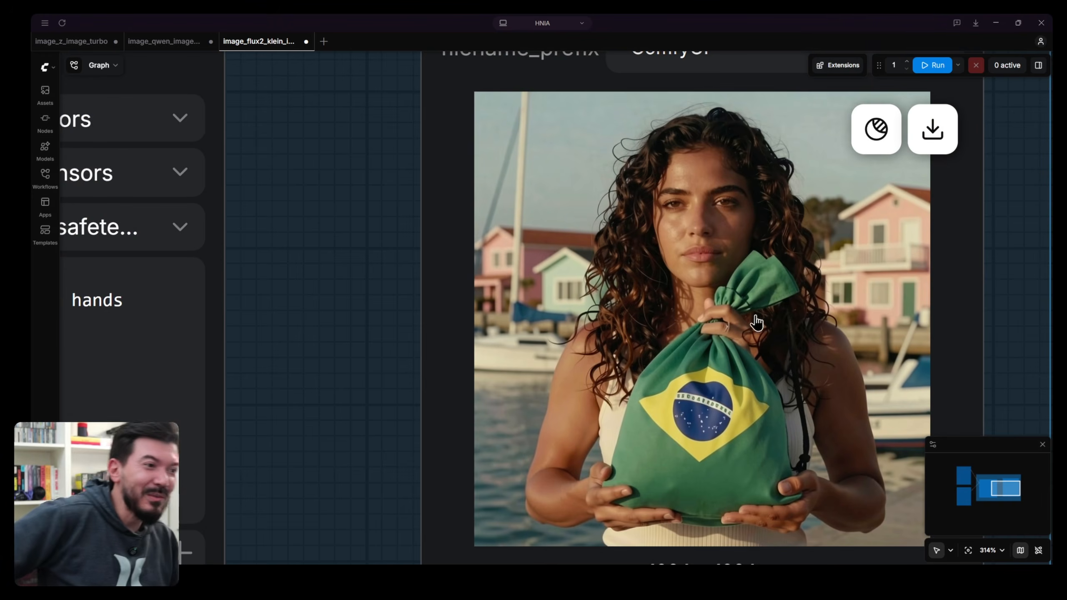
scroll(751, 341, "down", 9)
left_click_drag(454, 521, 719, 507)
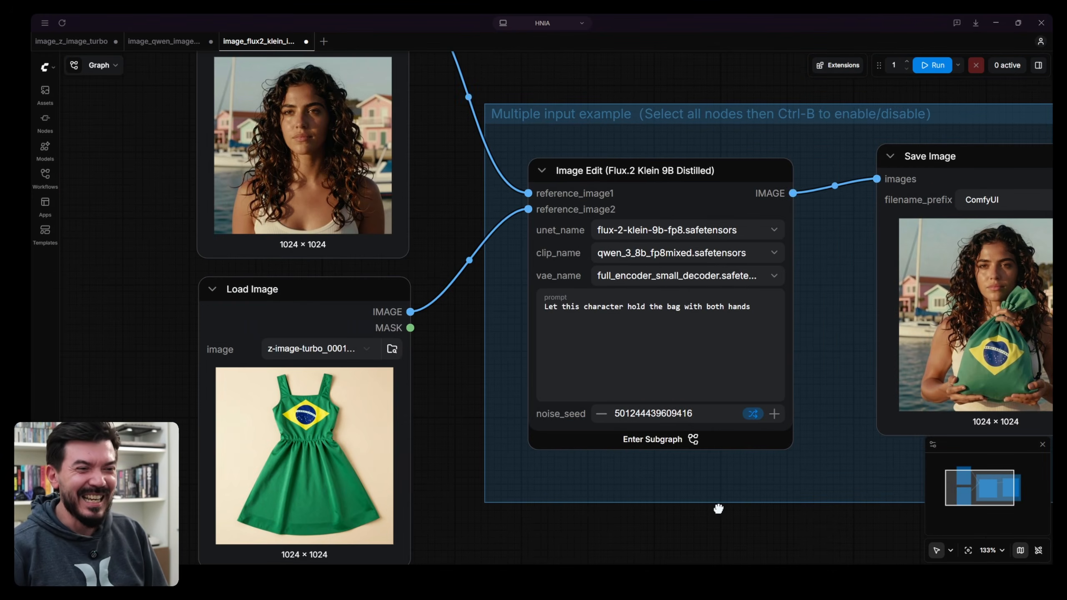
Step: Replace the Flux.2 Klein prompt with the Qwen workflow's text "Show this woman wearing this dress, show her whole body"
left_click(164, 41)
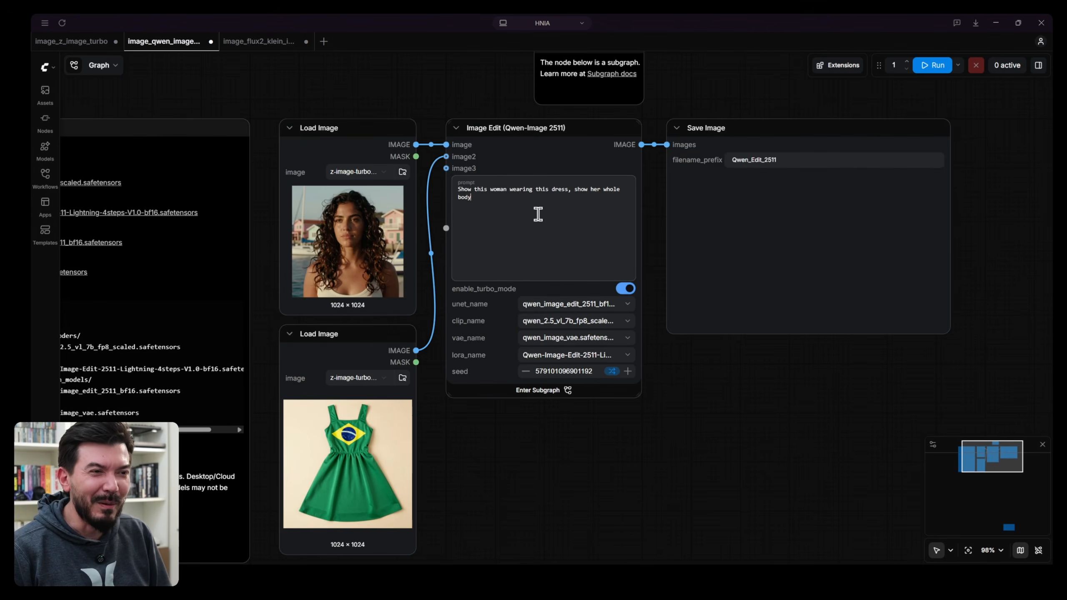
left_click(258, 41)
left_click(628, 319)
key("ctrl+a")
type("Show this woman wearing this dress, show her whole body")
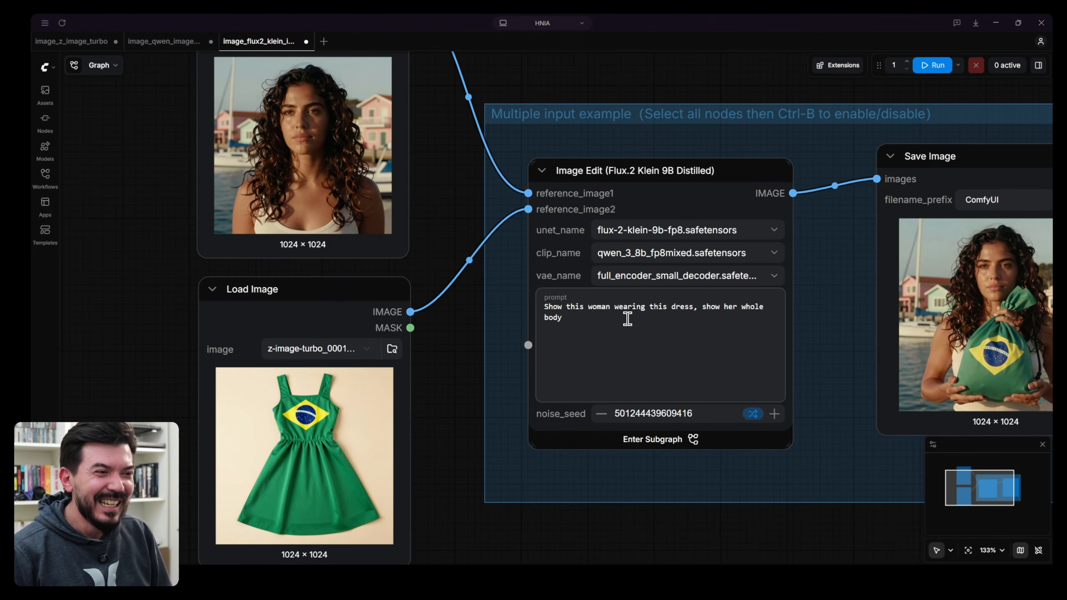
Step: Run the Flux.2 Klein workflow with the dress prompt and inspect the generated image up close
left_click(924, 69)
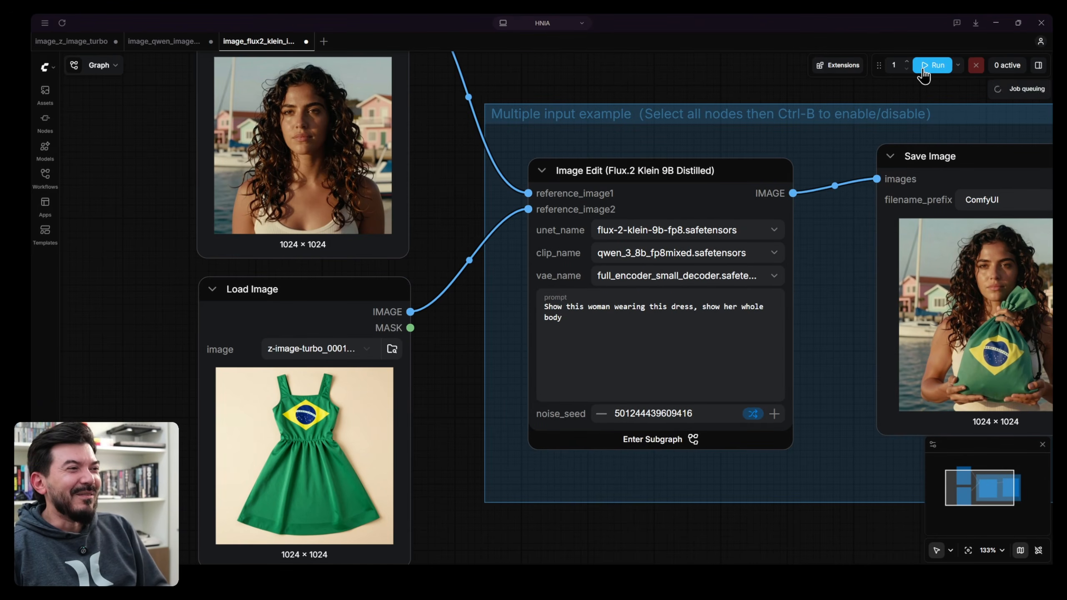
scroll(736, 93, "right", 3)
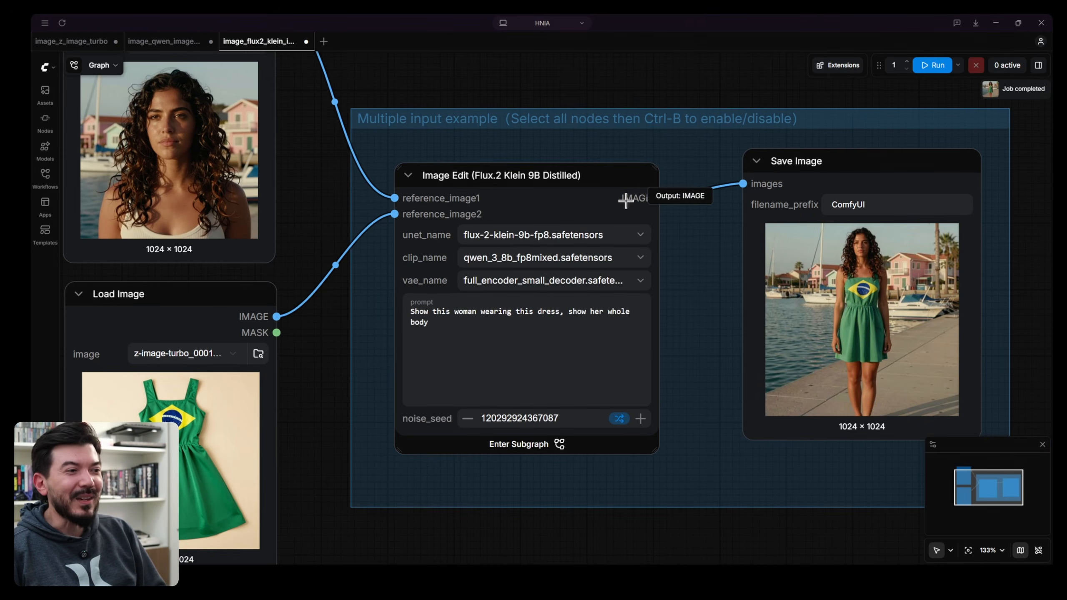
scroll(913, 303, "up", 11)
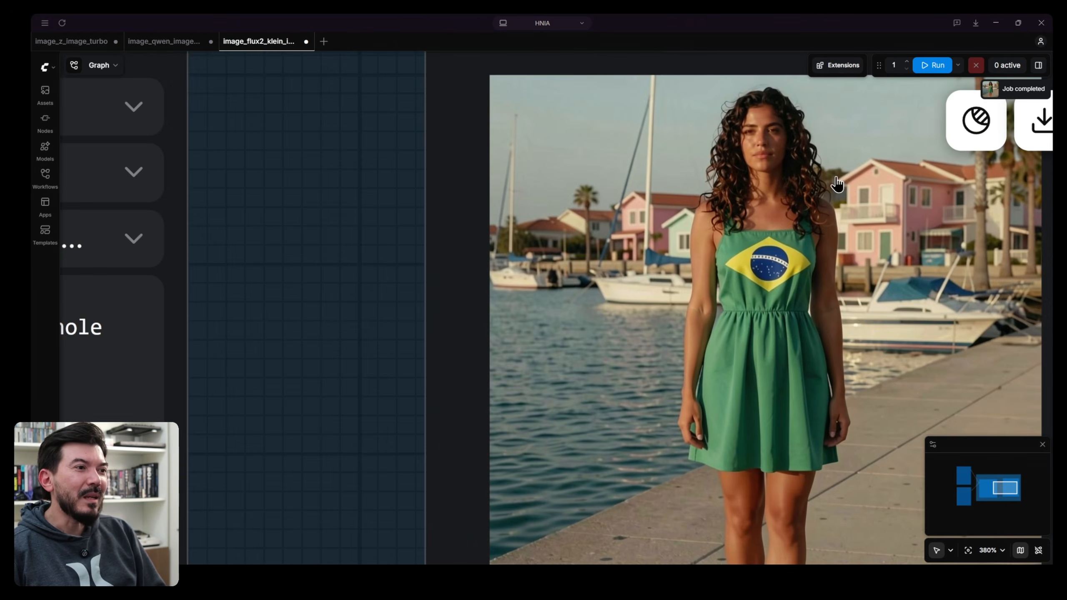
scroll(869, 364, "down", 3)
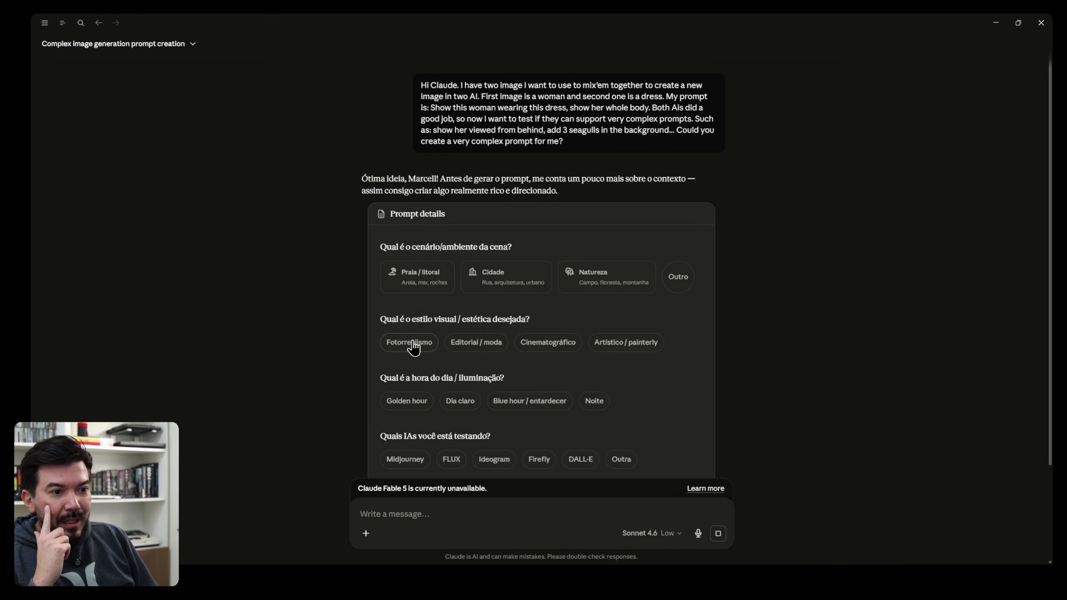
Step: In Claude, generate the complex prompt with Praia / litoral, Fotorrealismo, Golden hour and Outra set to "Qwen Image, Flux.2 Klein"
scroll(764, 352, "down", 5)
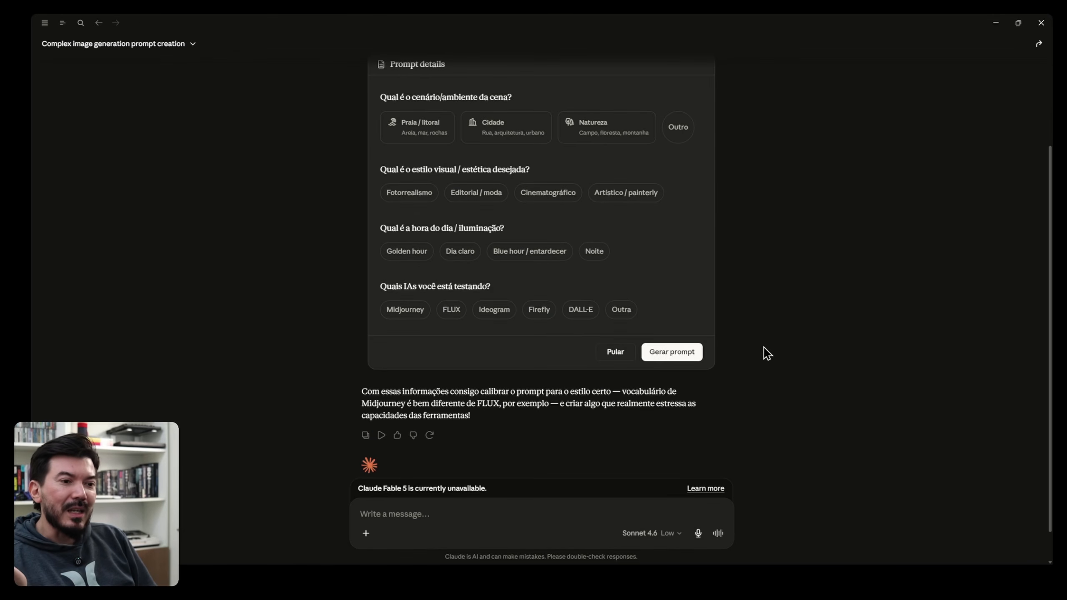
left_click(436, 181)
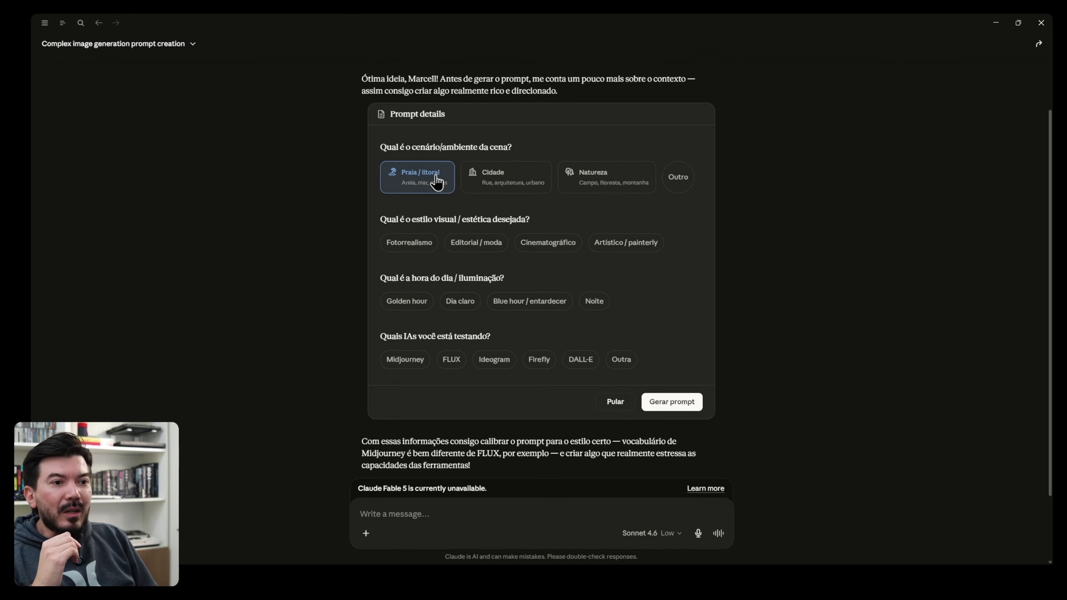
left_click(411, 245)
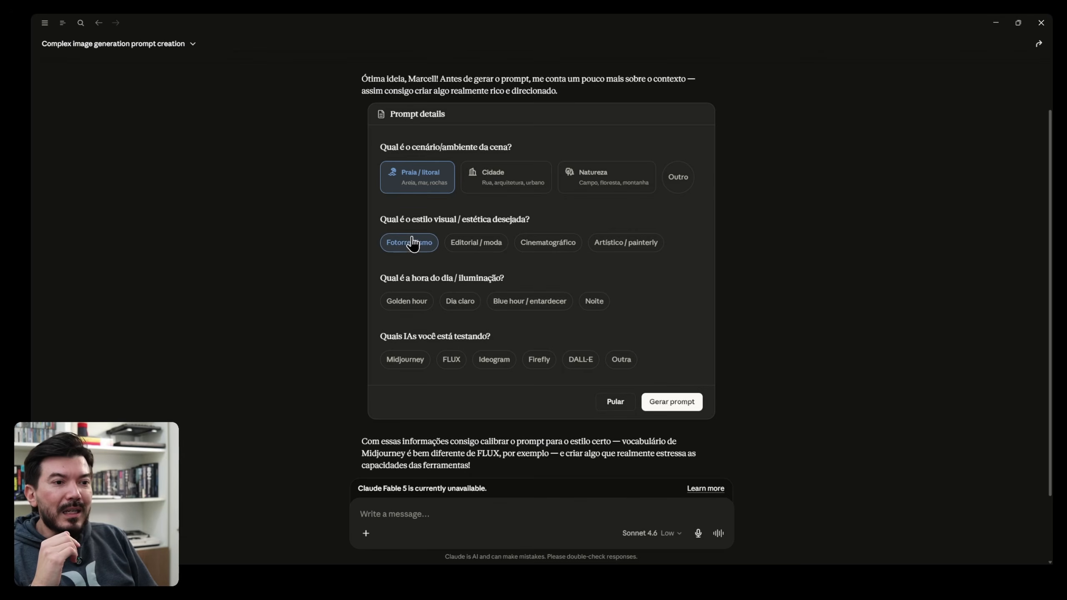
left_click(419, 305)
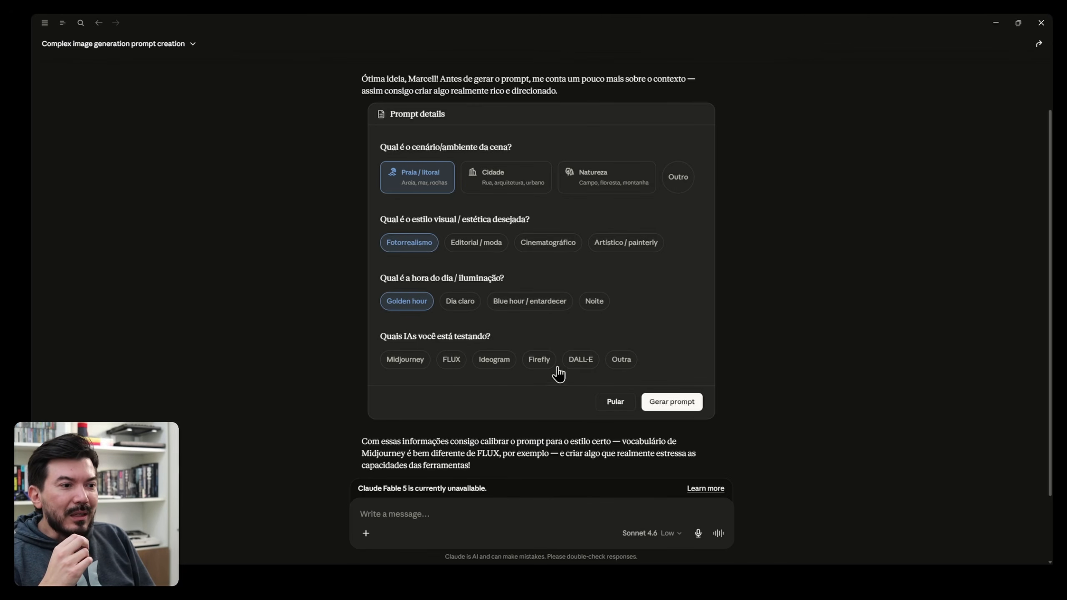
left_click(619, 361)
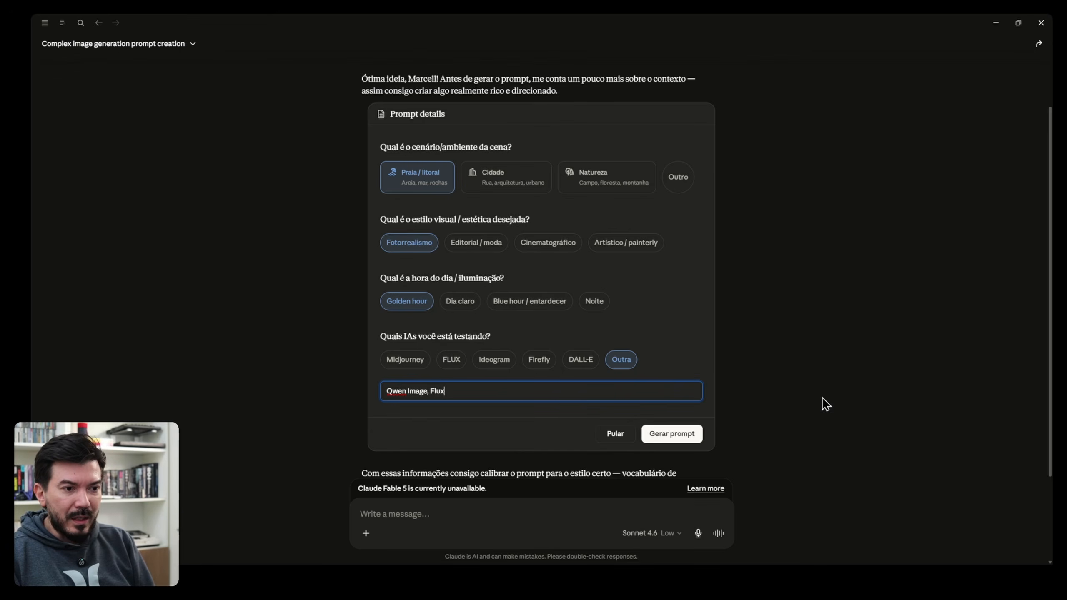
type("n")
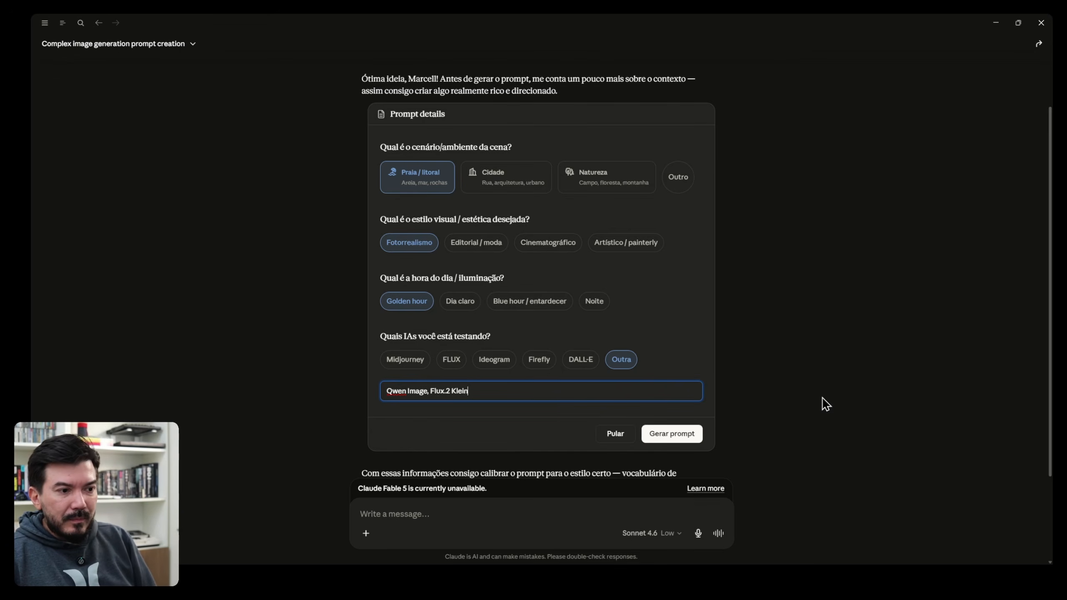
left_click(691, 434)
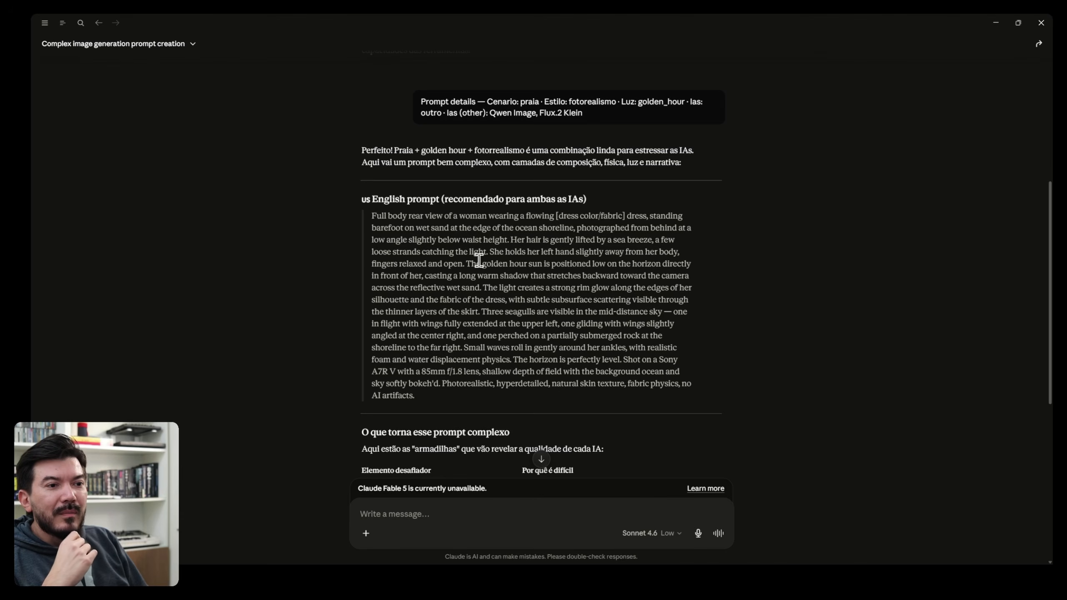
Step: Read through the generated English prompt, checking its seagull, wave and camera details
left_click_drag(482, 311, 664, 311)
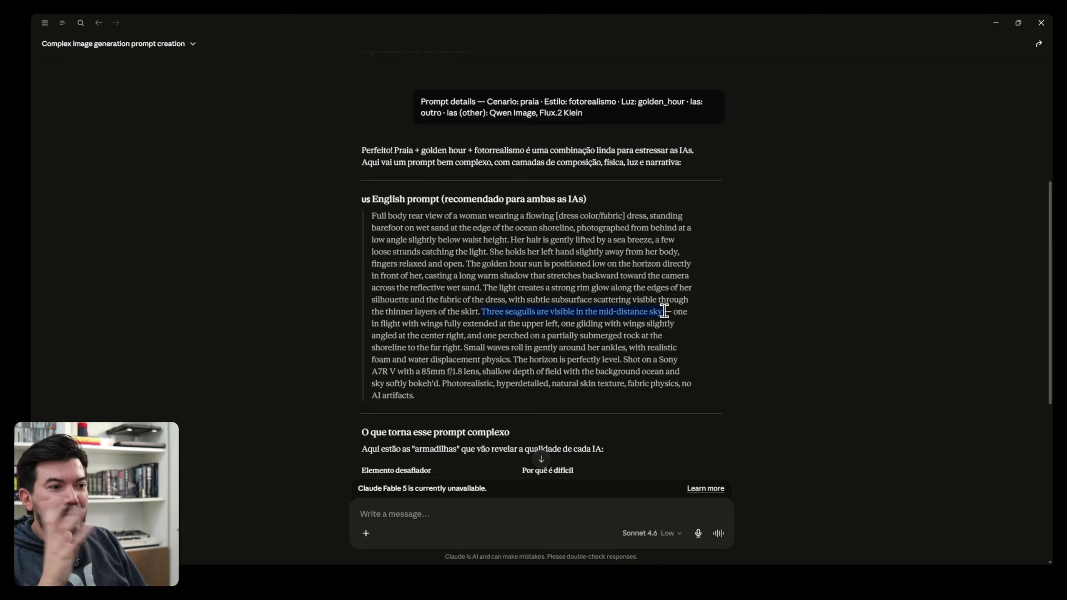
left_click_drag(393, 323, 493, 322)
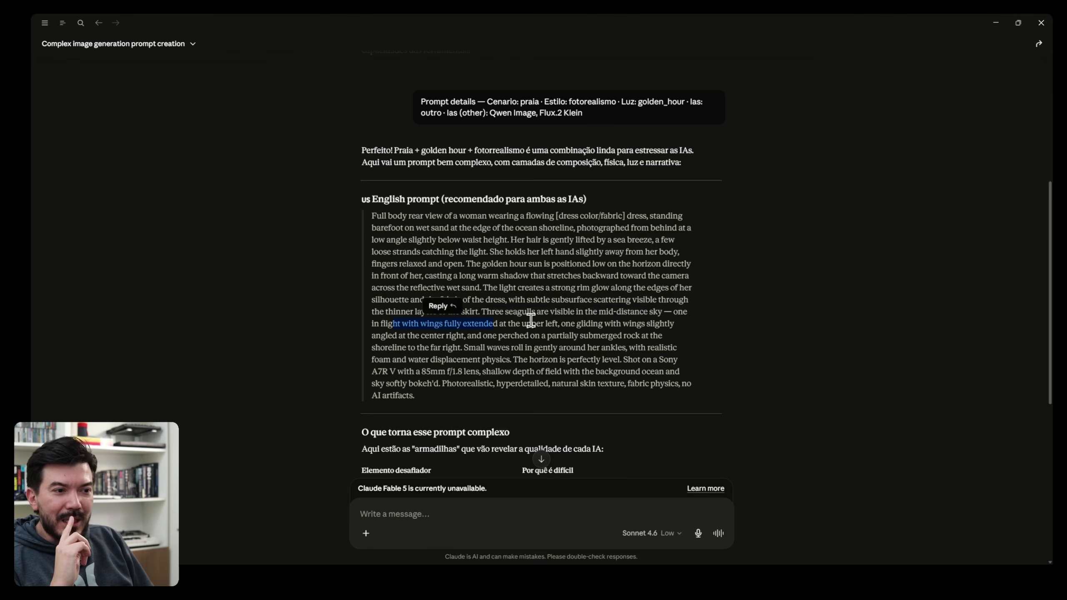
left_click_drag(566, 323, 604, 322)
left_click_drag(470, 337, 645, 332)
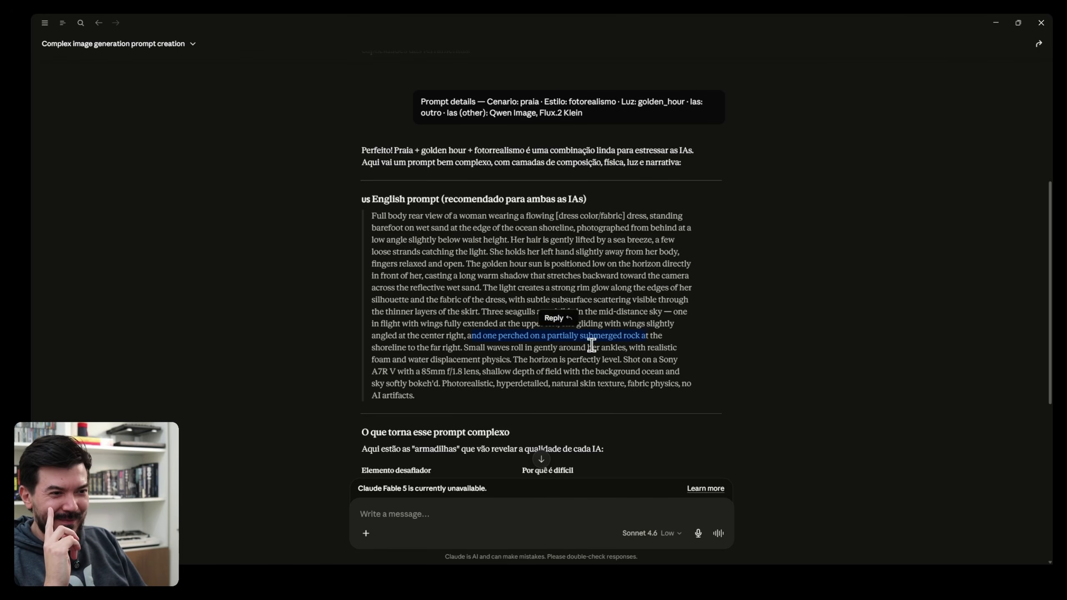
left_click_drag(468, 347, 626, 380)
left_click(517, 384)
scroll(436, 401, "down", 1)
scroll(435, 400, "down", 2)
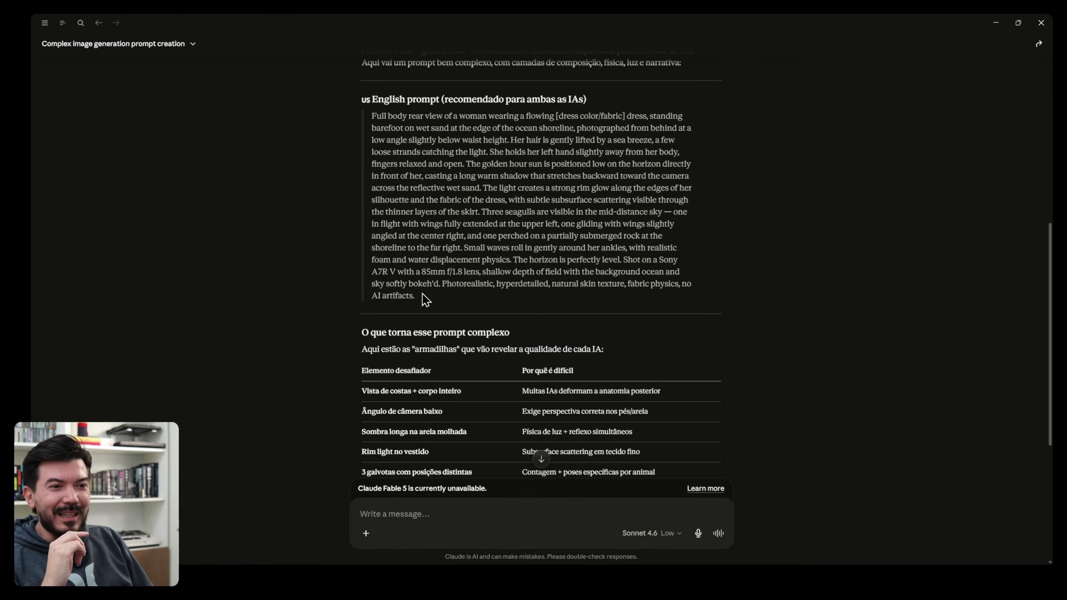
Step: Copy the whole English prompt from Claude and paste it into the Flux.2 Klein node's prompt in ComfyUI
left_click_drag(418, 297, 375, 118)
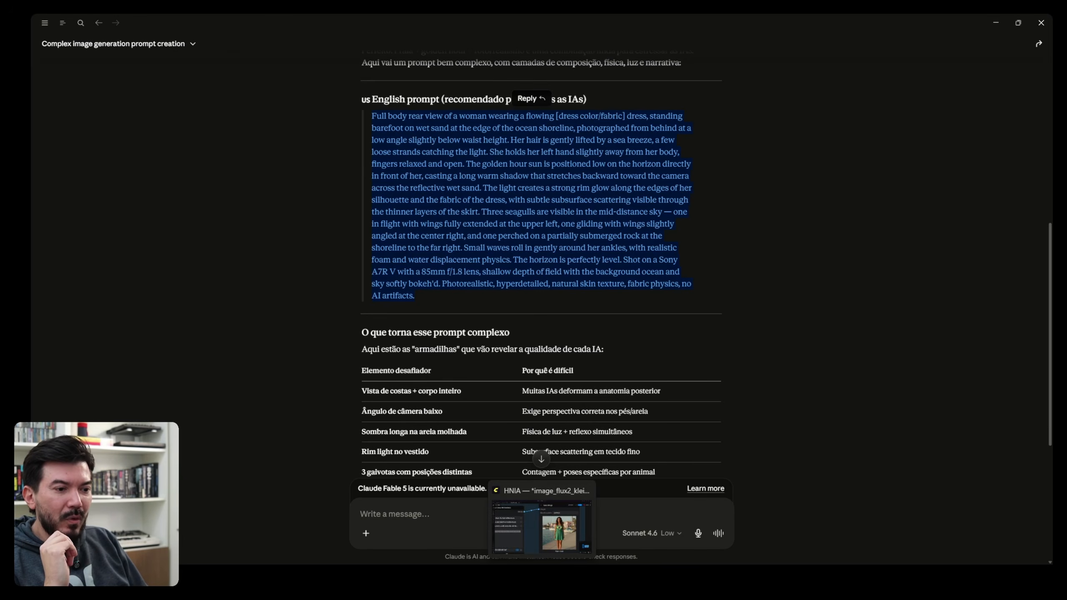
left_click(542, 577)
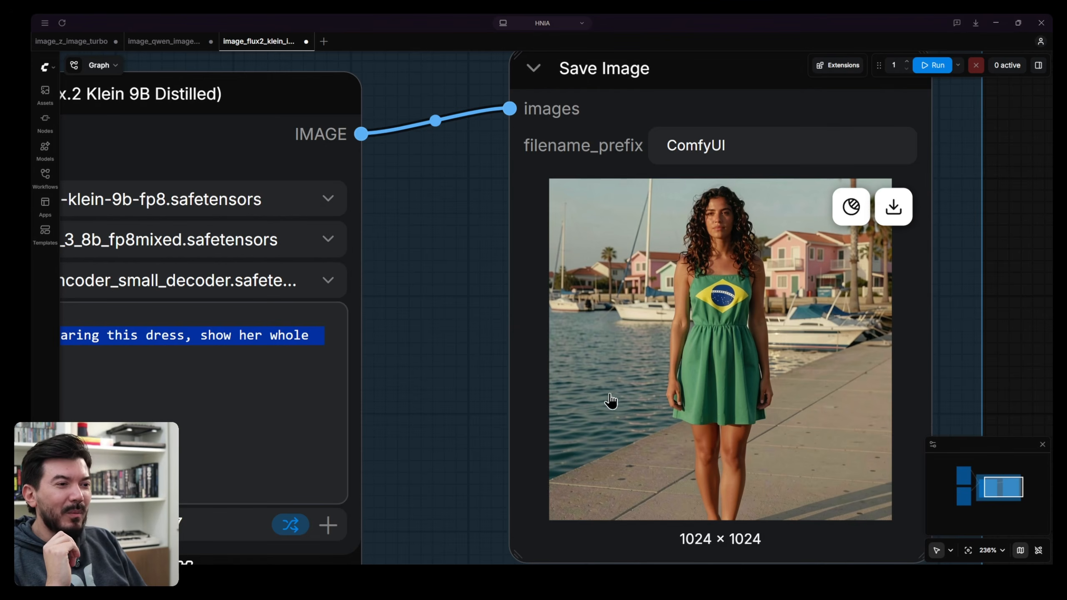
left_click(448, 377)
scroll(448, 376, "down", 6)
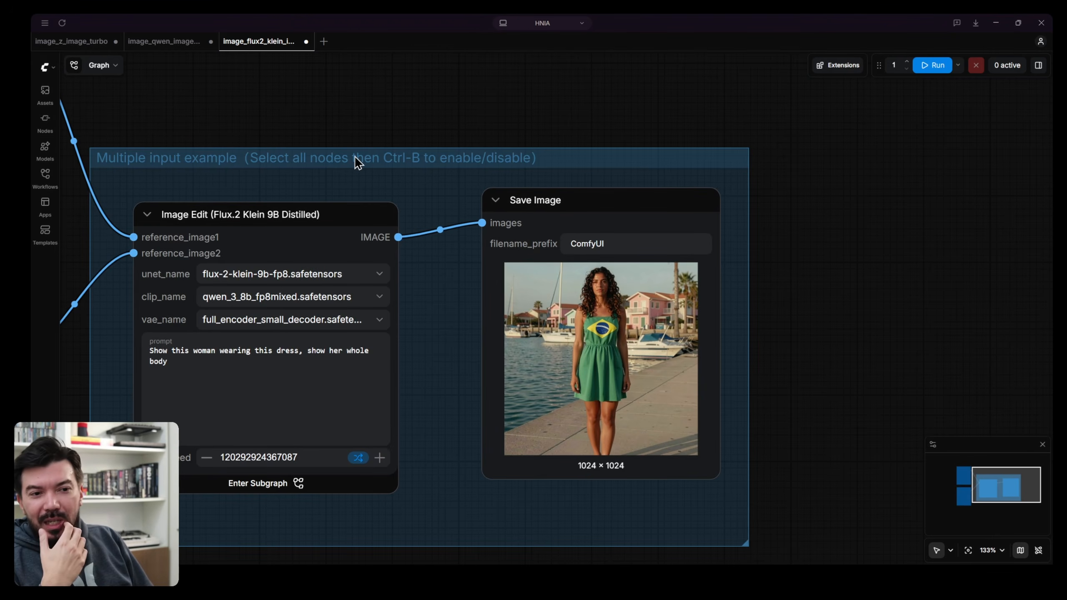
left_click(180, 373)
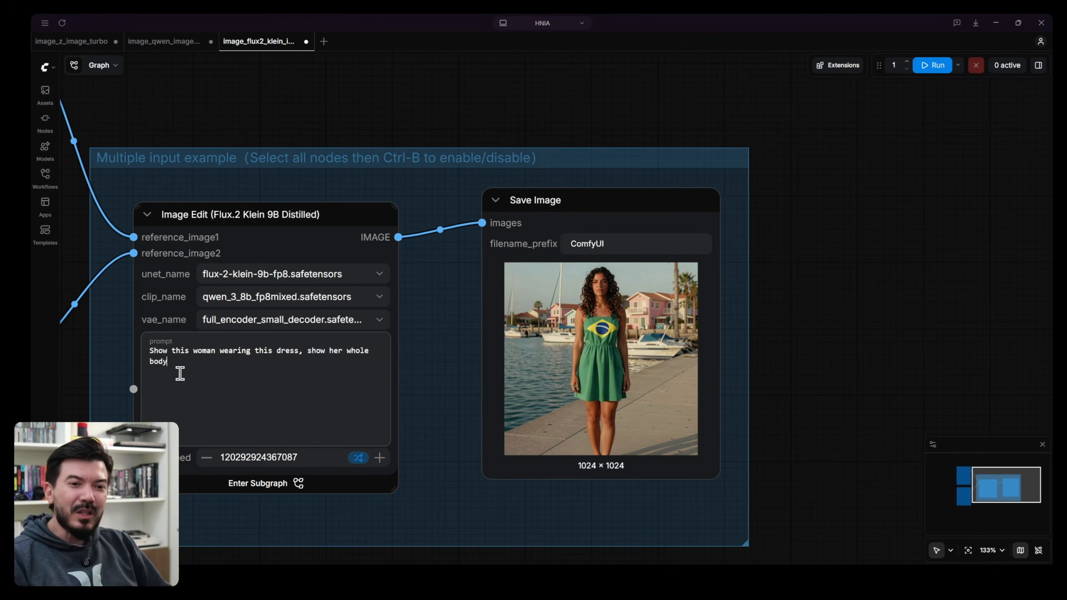
key("ctrl+v")
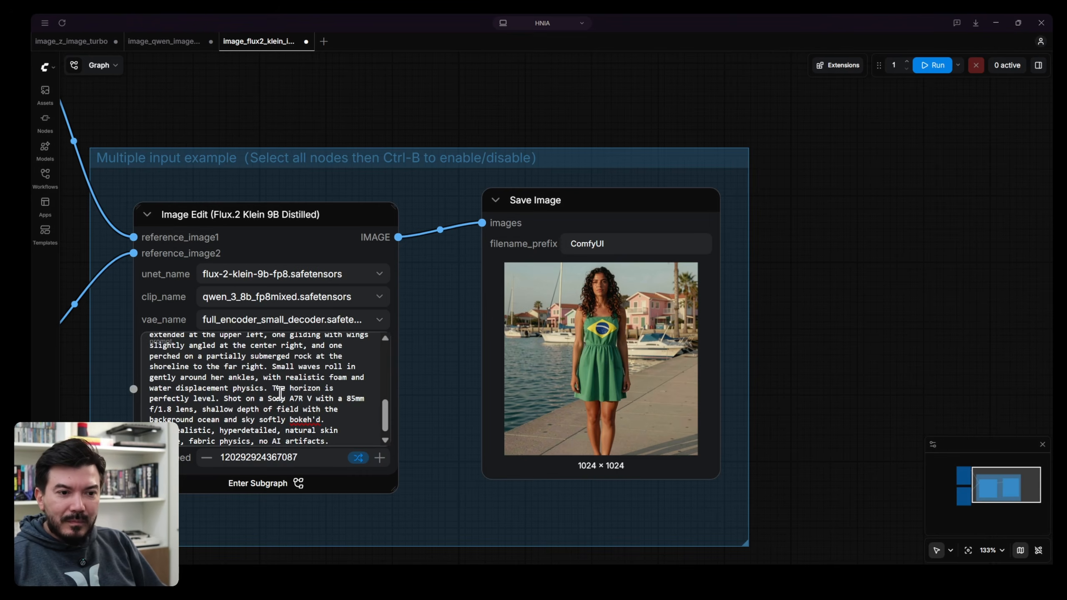
Step: Run the Flux.2 Klein workflow with the complex beach prompt and inspect the generated image up close
left_click(930, 65)
left_click_drag(296, 111, 456, 102)
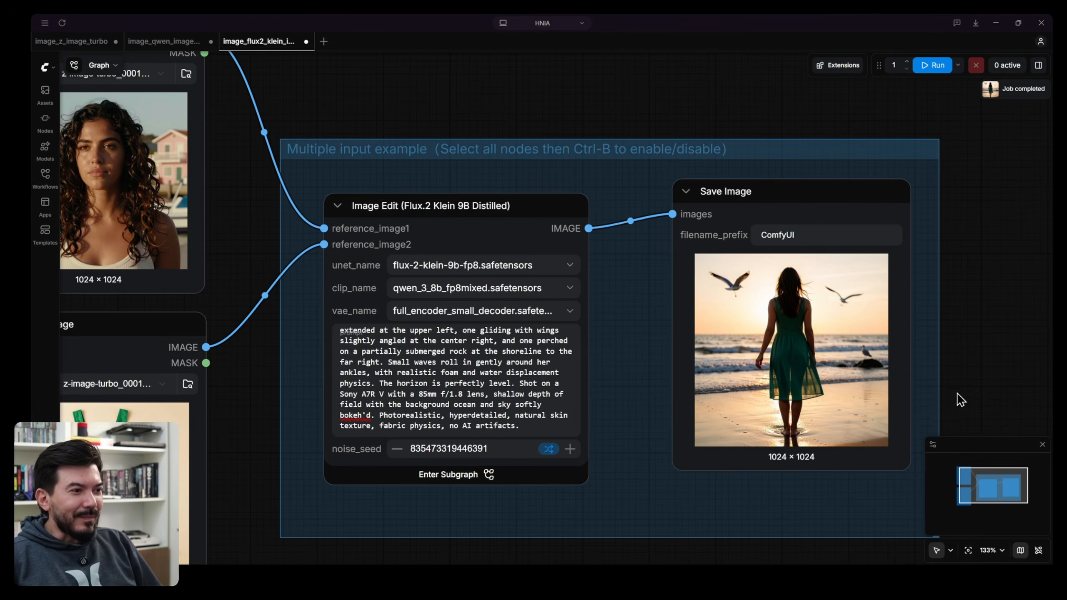
scroll(955, 387, "up", 9)
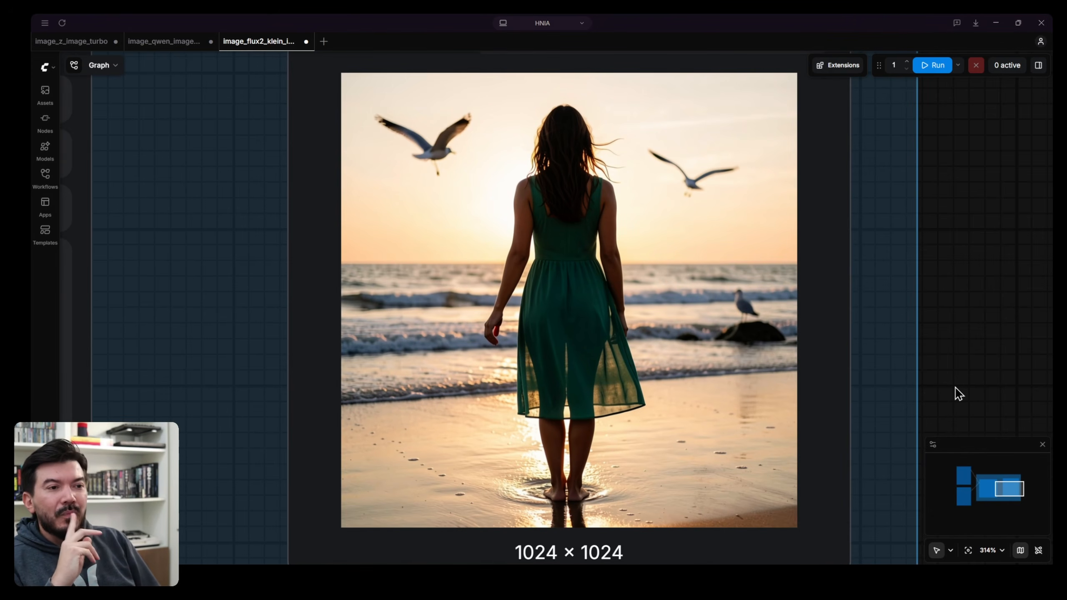
mouse_move(543, 227)
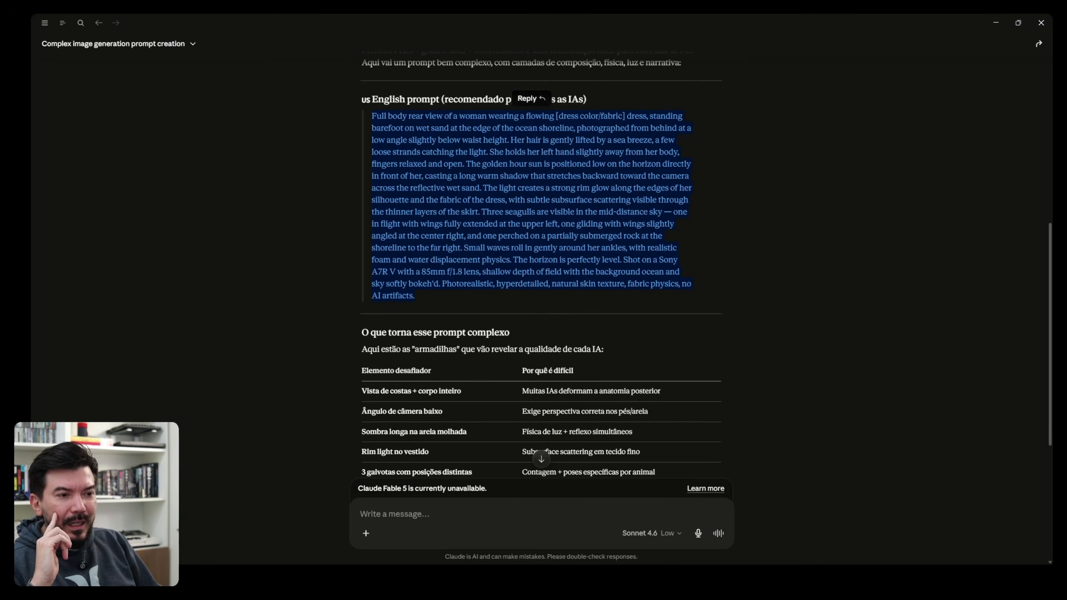
Step: Check the seagull descriptions in Claude's English prompt against the beach image generated in ComfyUI
left_click(588, 235)
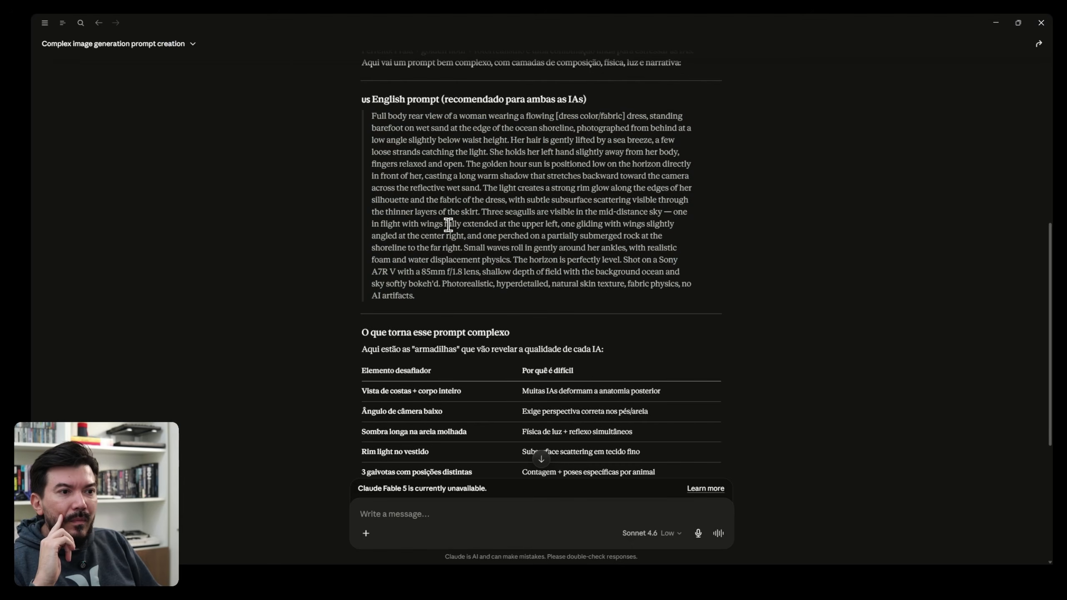
left_click_drag(373, 237, 653, 234)
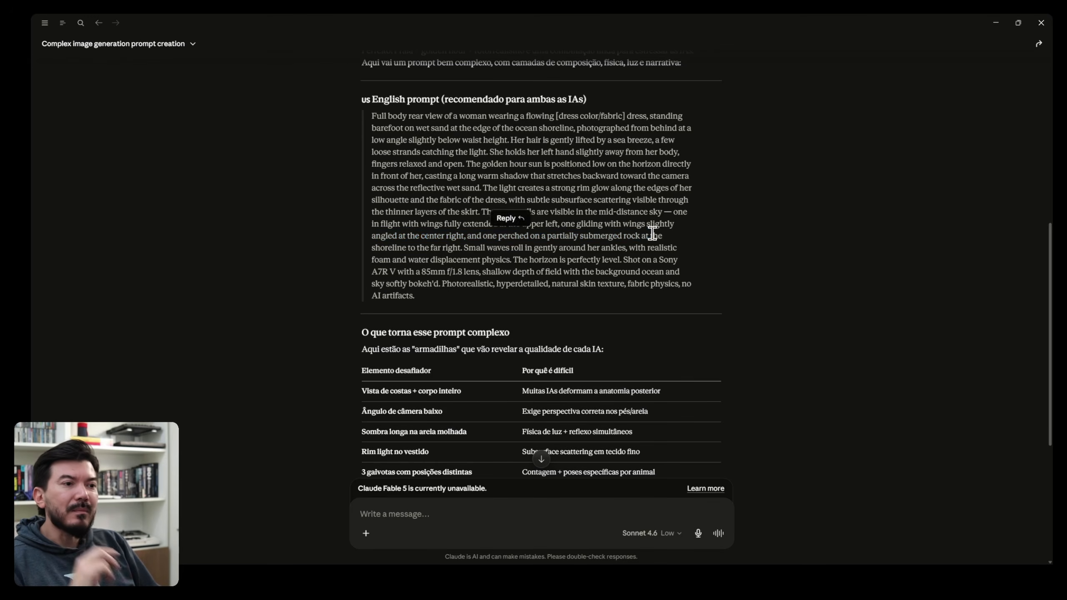
left_click(995, 22)
mouse_move(753, 327)
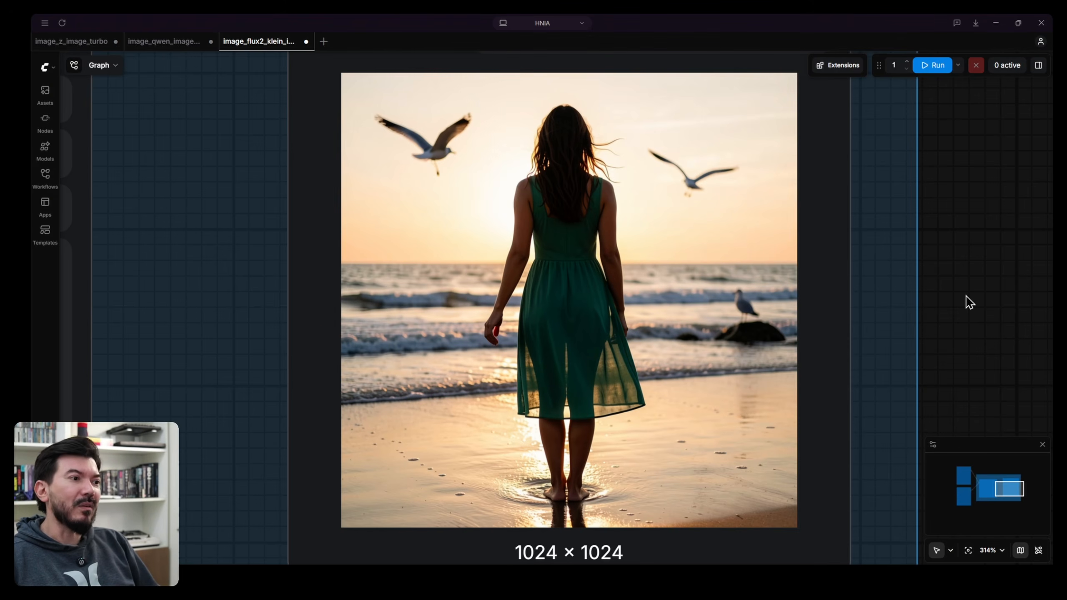
mouse_move(595, 377)
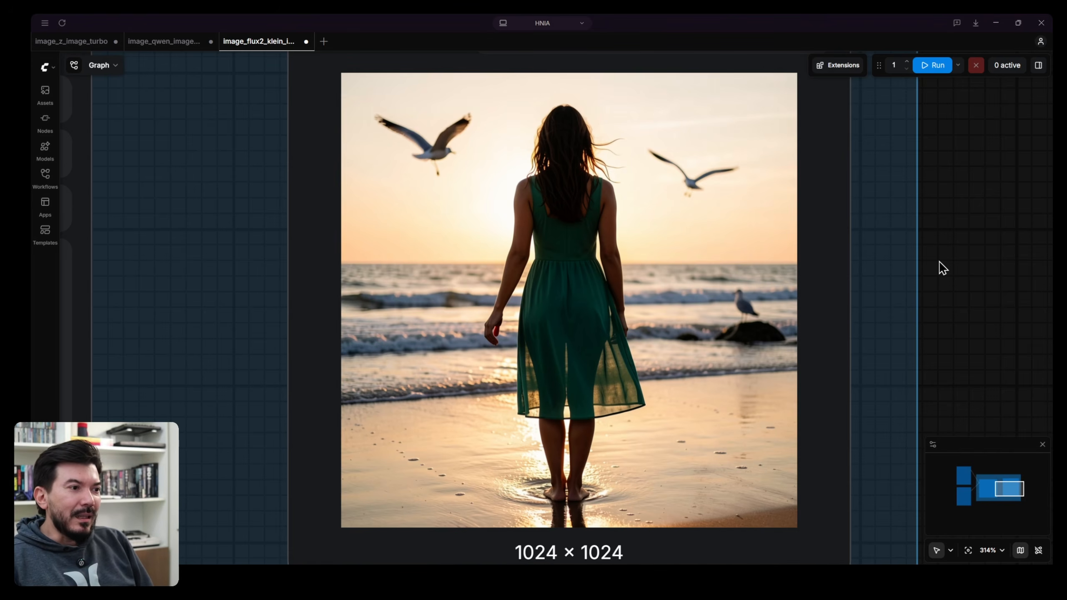
left_click(836, 302)
scroll(508, 372, "down", 6)
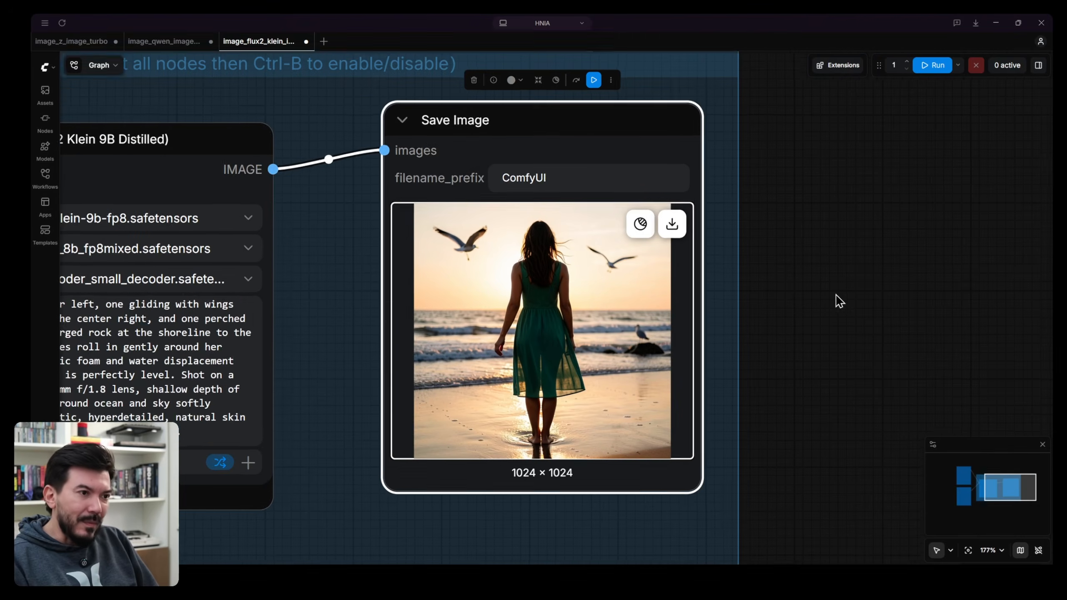
Step: Copy the full beach prompt from the Flux.2 Klein node and replace the Qwen-Image 2511 edit node's prompt with it
key("ctrl+a")
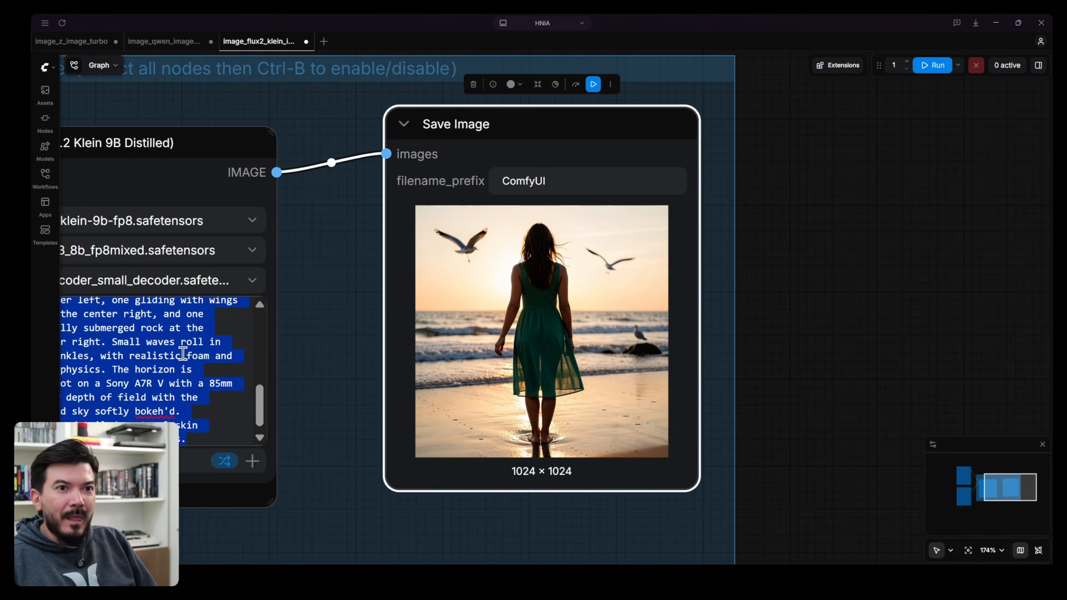
left_click(165, 41)
left_click(521, 246)
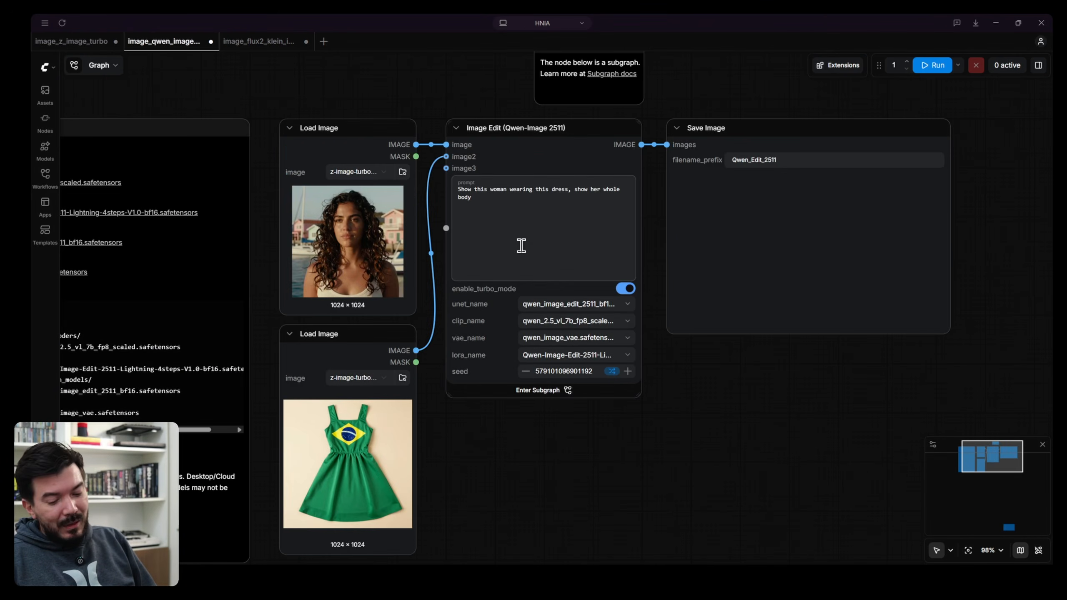
key("ctrl+v")
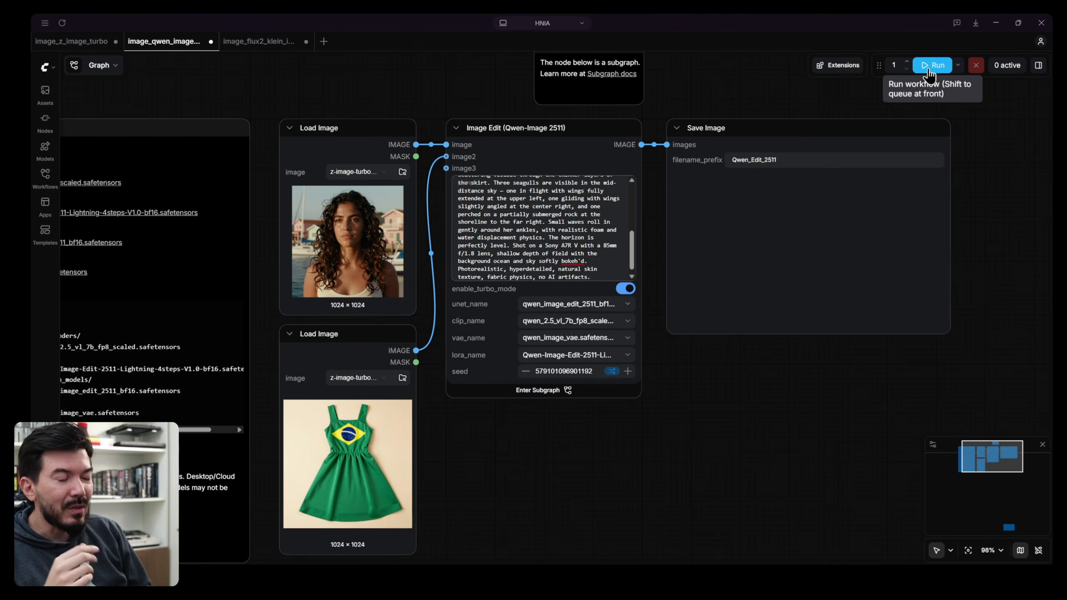
Step: Run the Qwen Image Edit workflow with the complex beach prompt and inspect the generated image up close
left_click(931, 66)
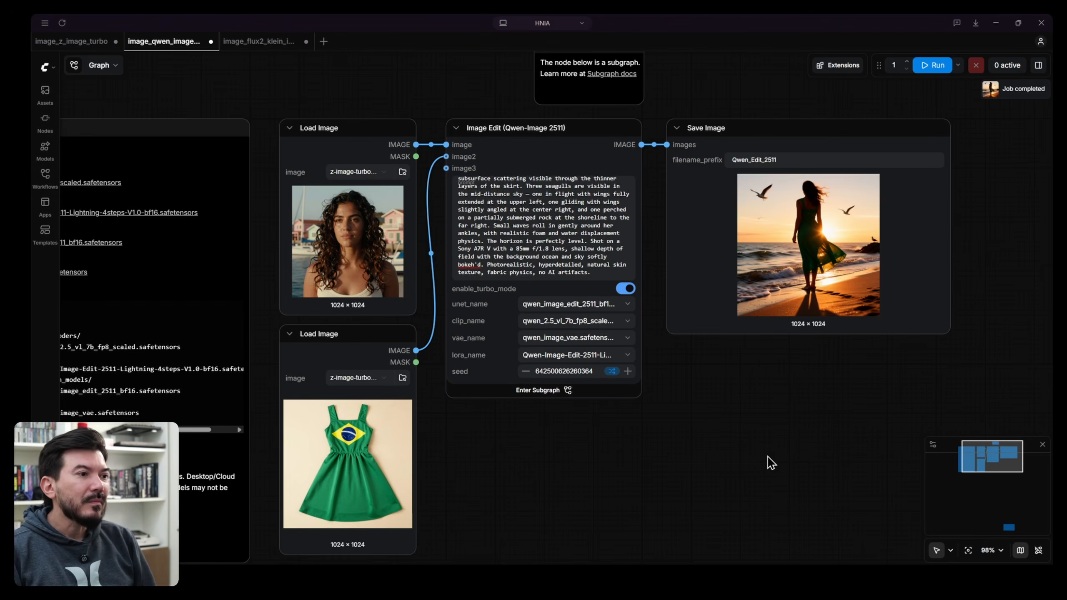
left_click(910, 281)
key(".")
left_click(889, 291)
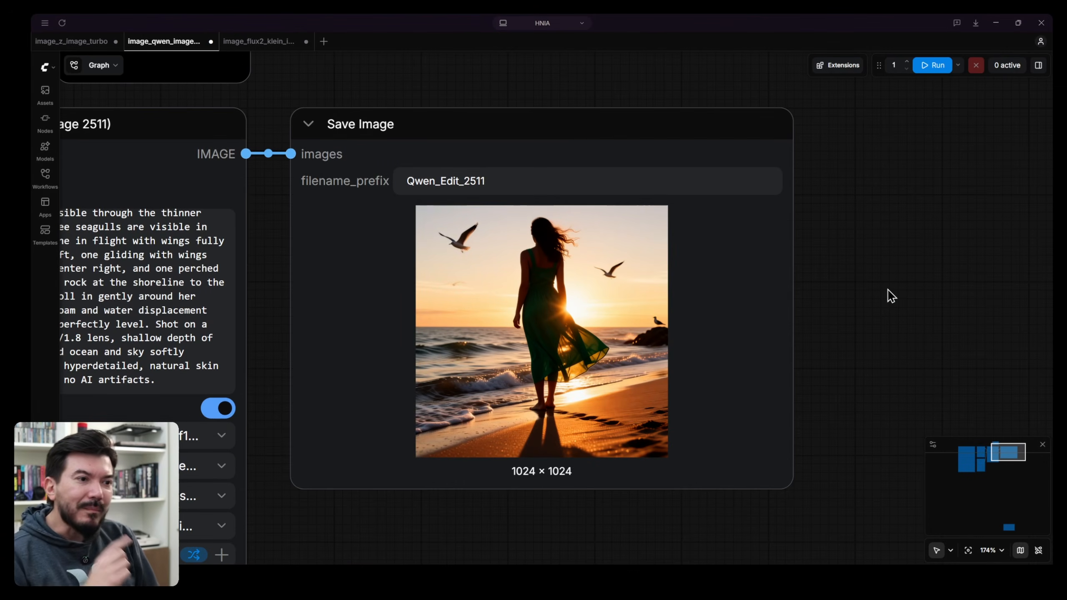
scroll(588, 313, "up", 4)
scroll(587, 315, "up", 1)
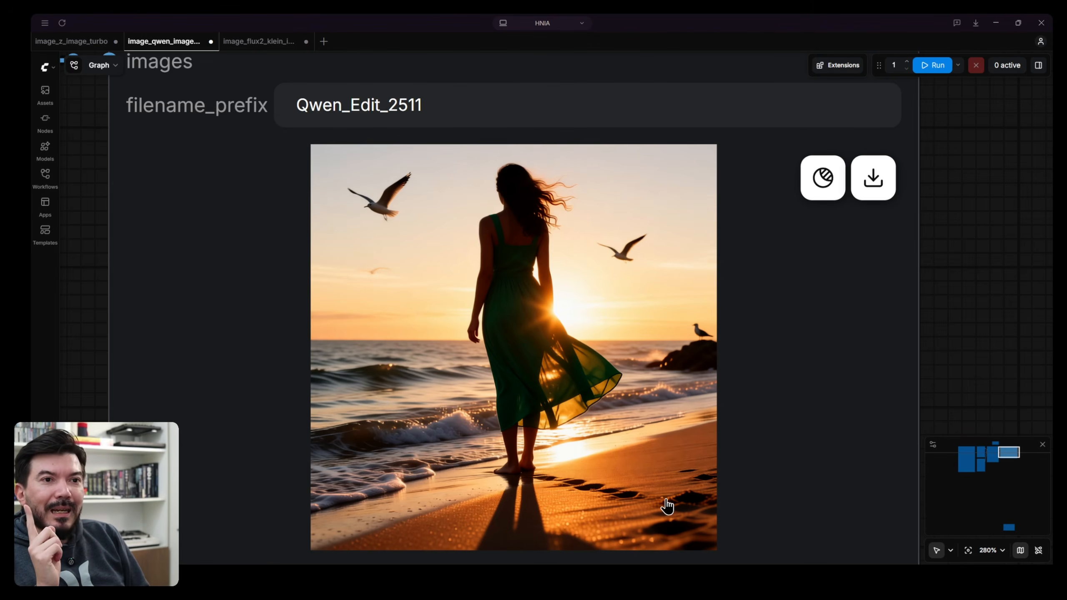
Step: Open the Qwen Edit and Flux.2 Klein beach images at full size in the browser
right_click(574, 316)
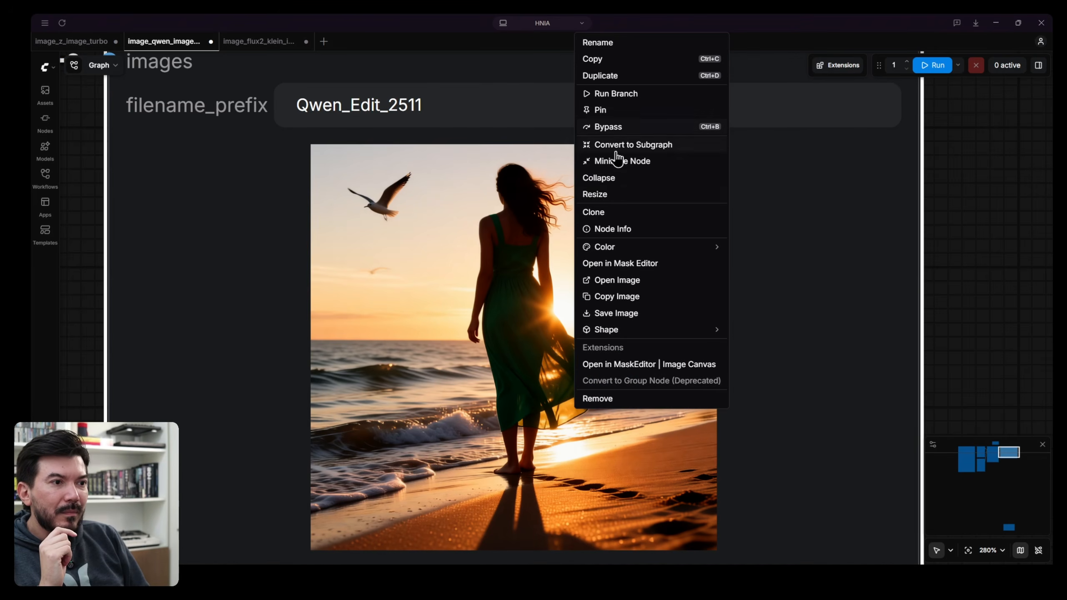
left_click(622, 281)
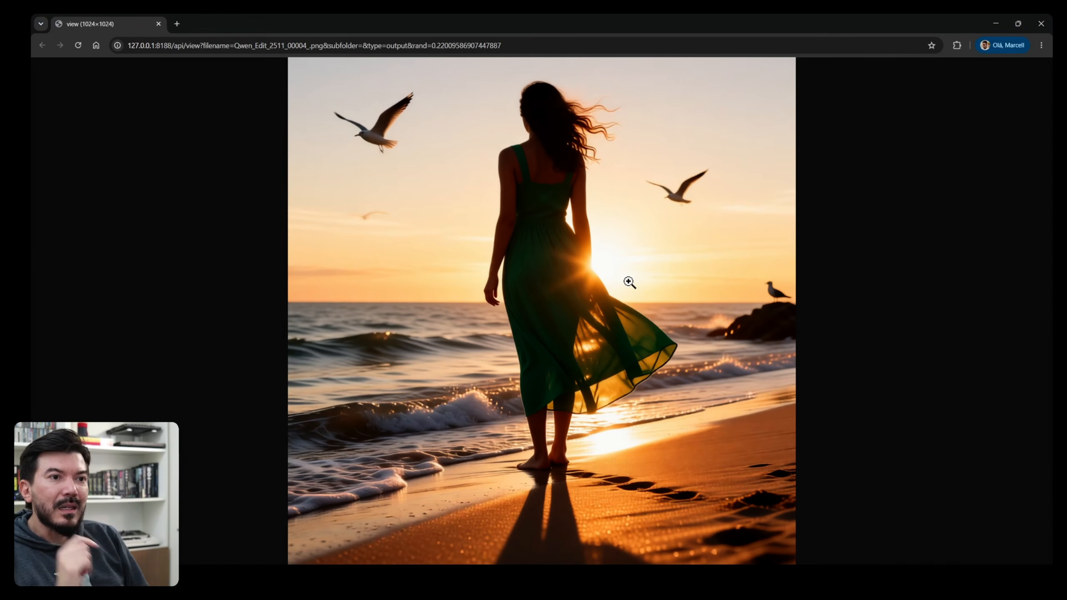
key("ctrl+w")
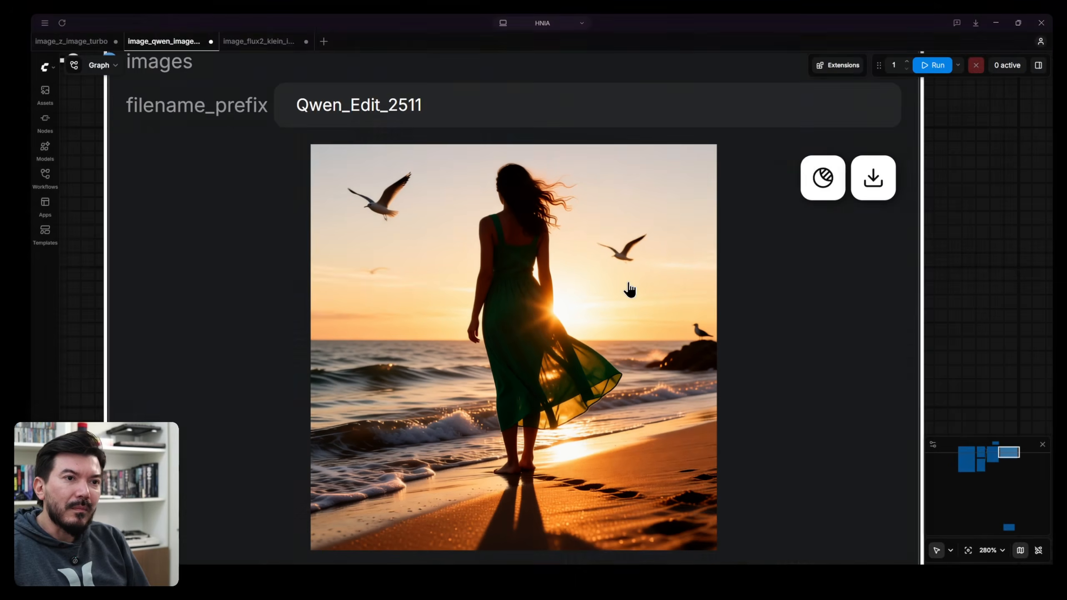
left_click(258, 43)
right_click(571, 307)
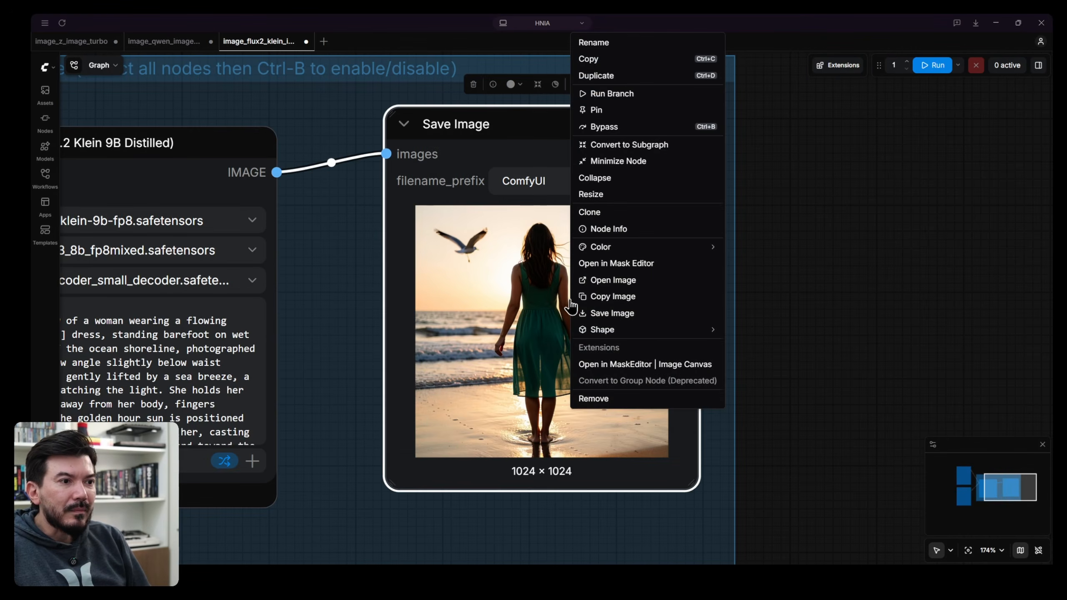
left_click(613, 280)
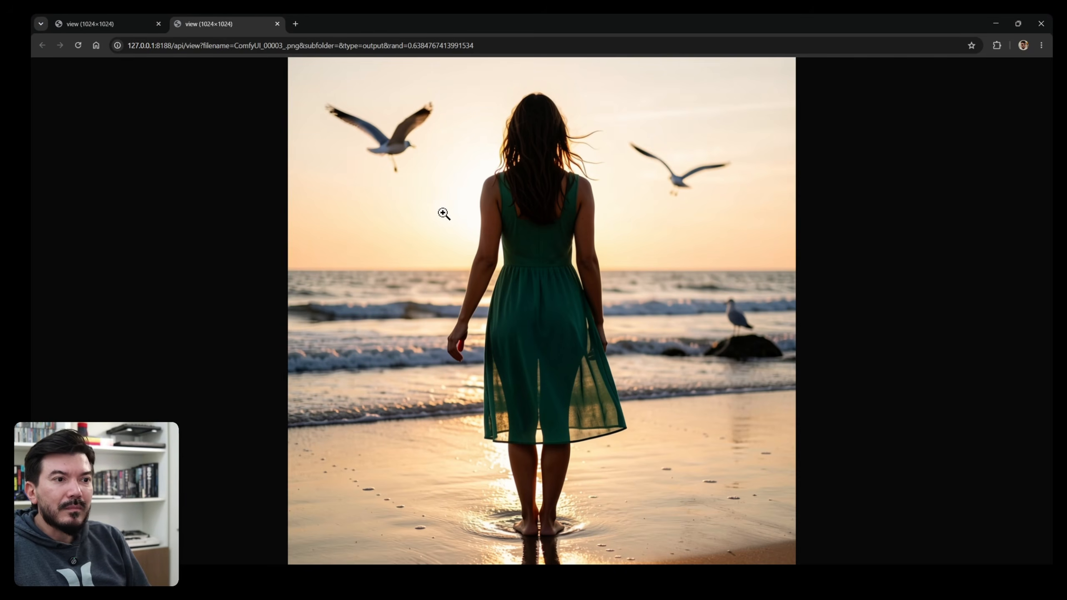
Step: Compare the full-size Qwen Edit and Flux.2 Klein images, checking dress, lighting, waves and seagulls
left_click(116, 23)
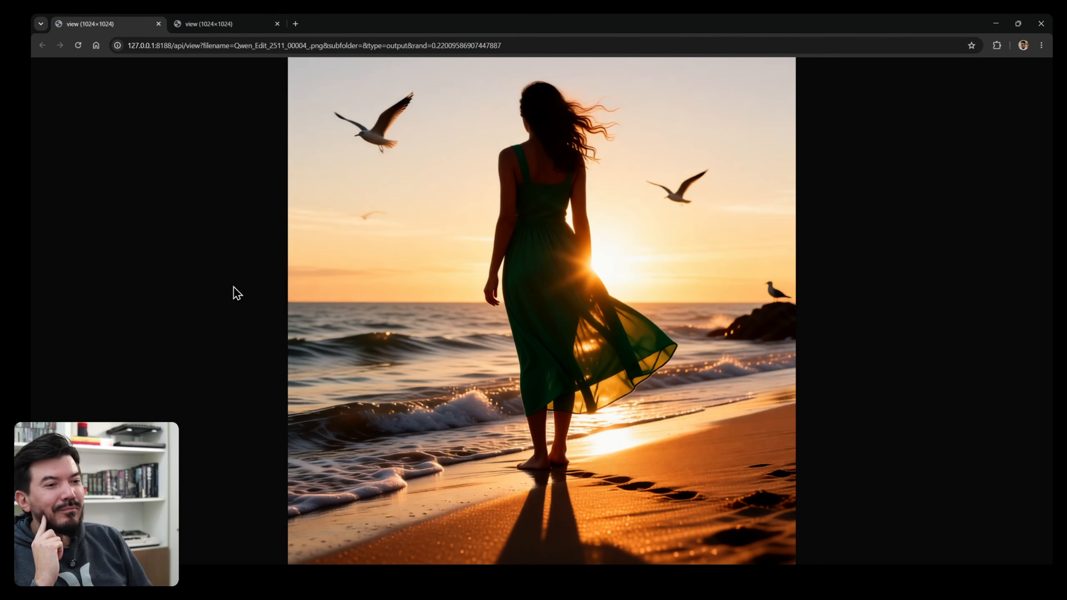
left_click(211, 27)
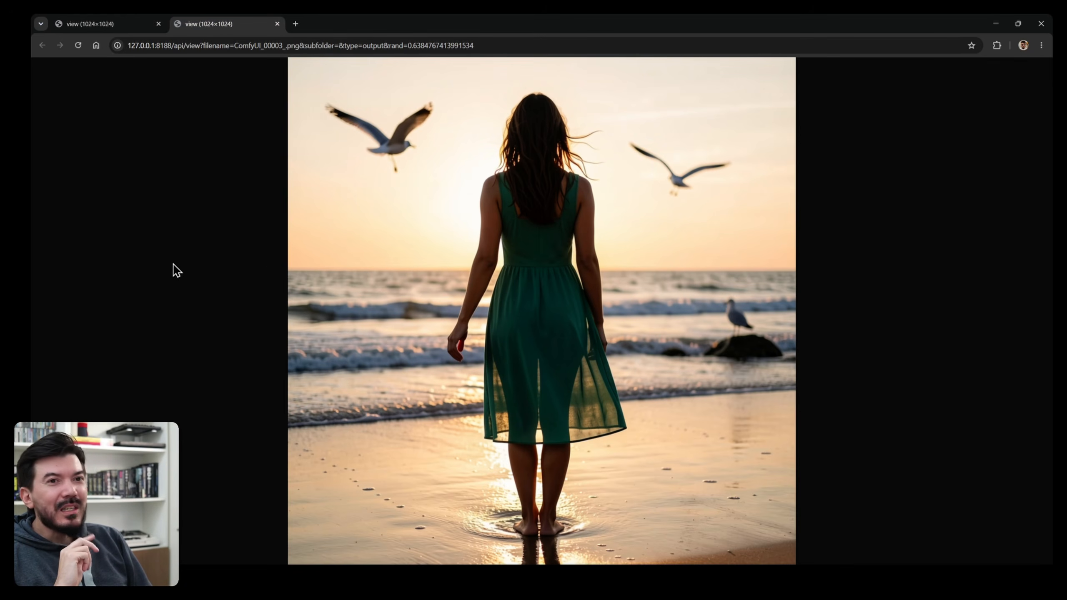
left_click(116, 24)
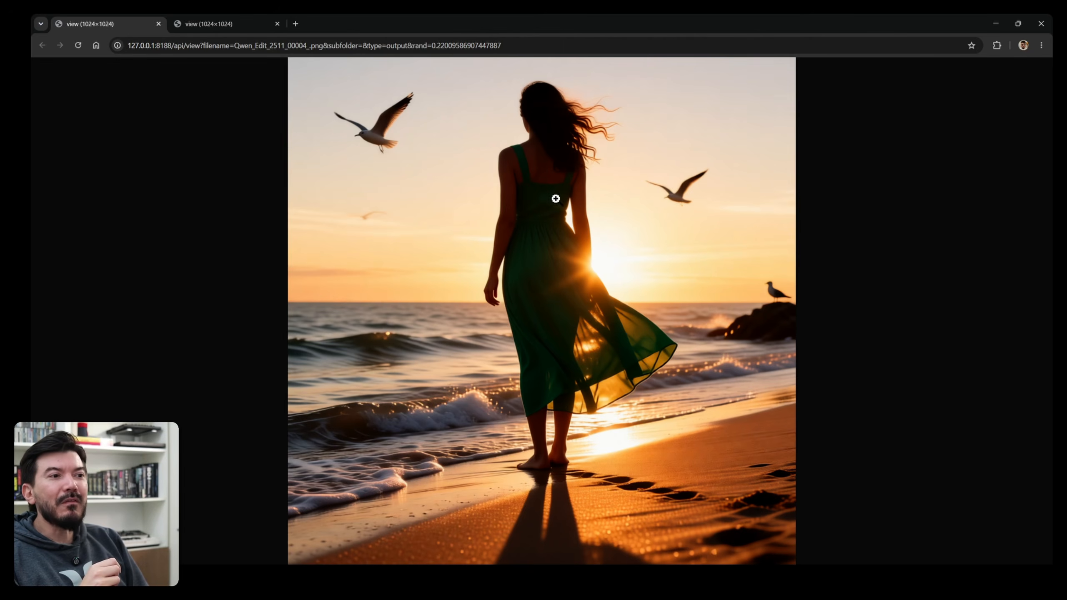
left_click(227, 30)
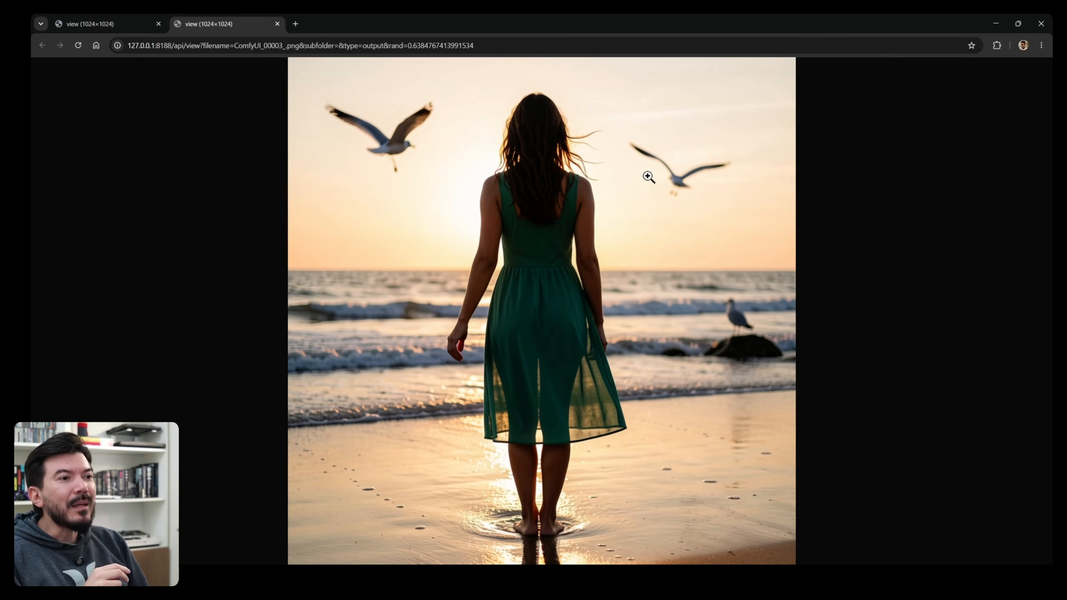
left_click(94, 27)
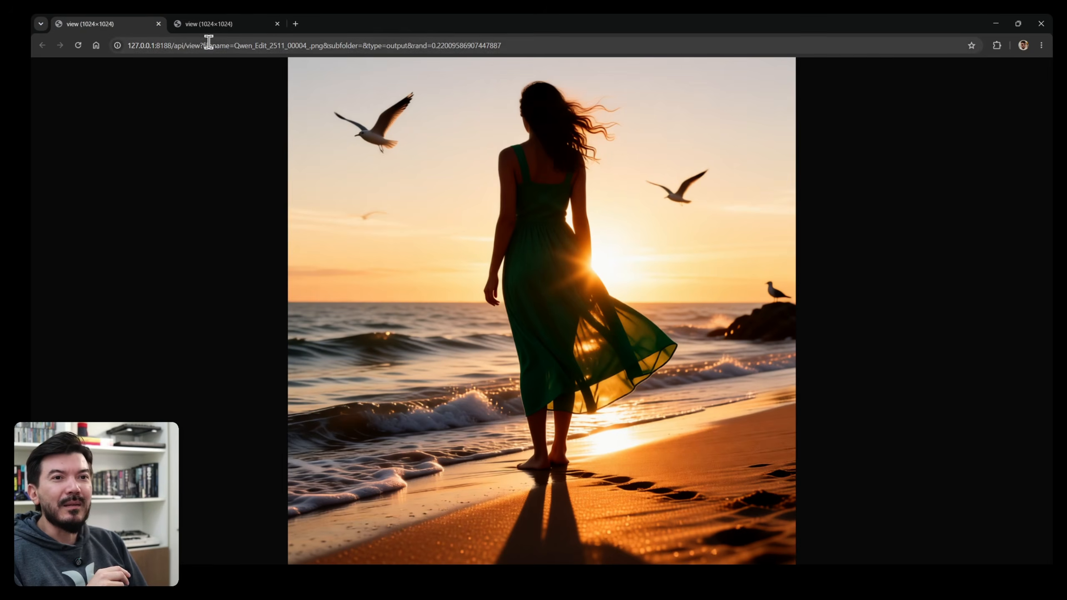
left_click(213, 27)
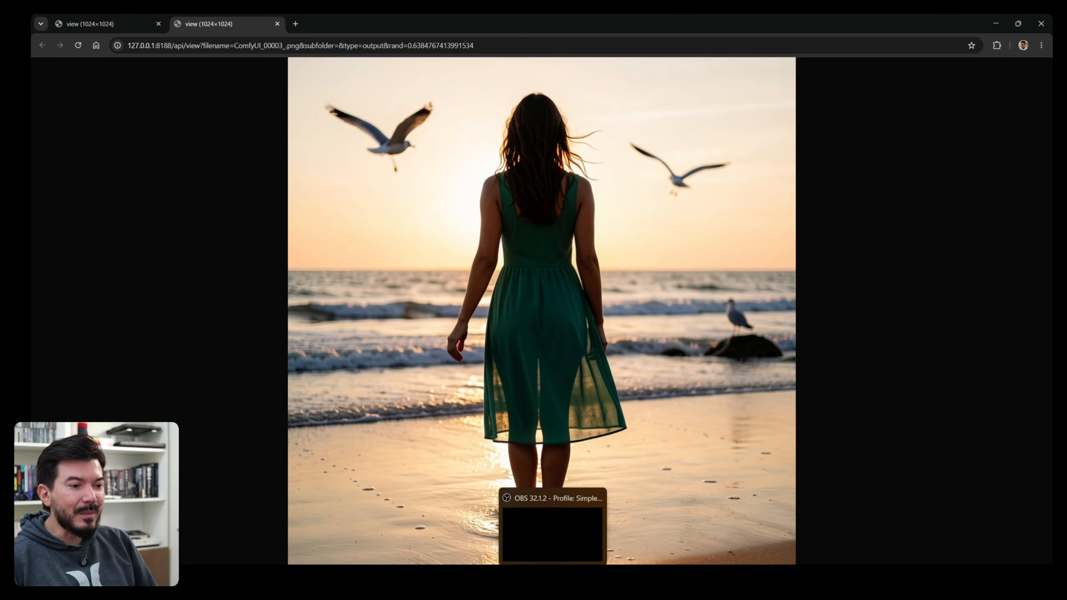
Step: Return to ComfyUI and replace the Z-Image-Turbo workflow's prompt with the copied beach prompt
left_click(531, 577)
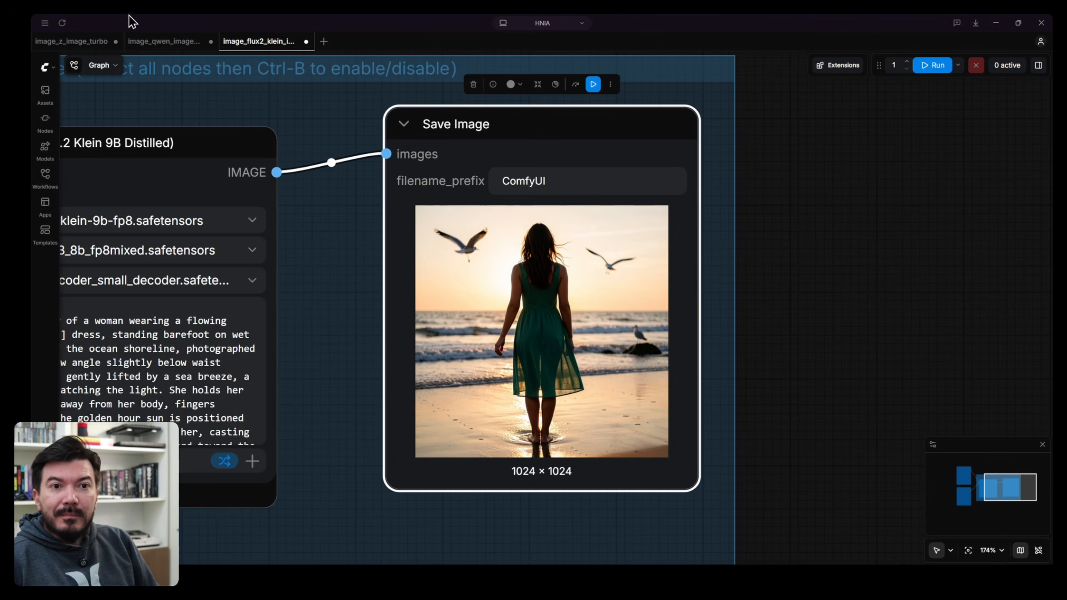
left_click(70, 41)
left_click(287, 180)
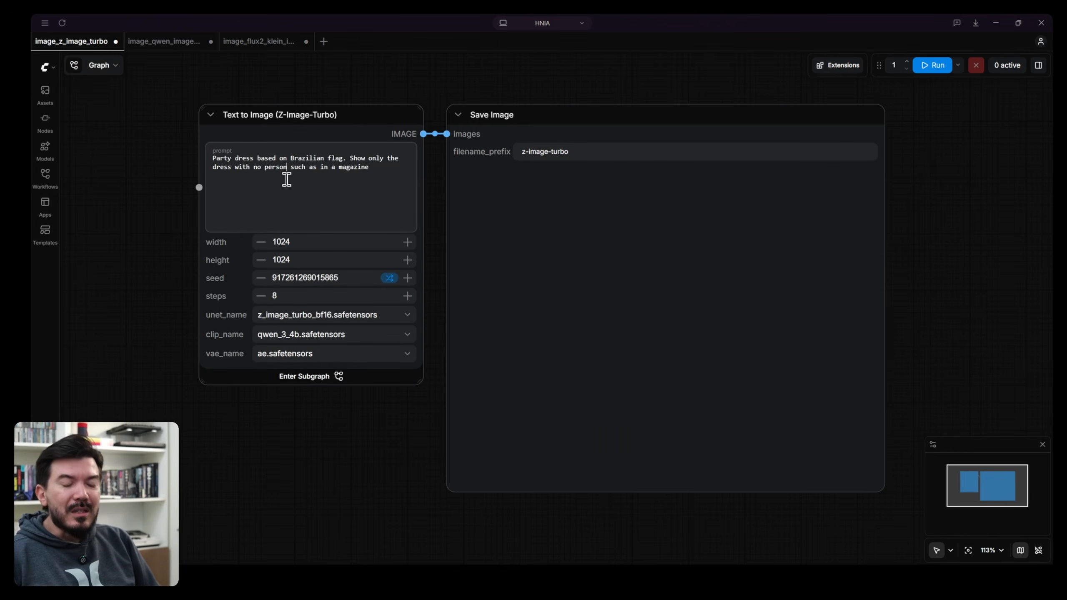
key("ctrl+v")
scroll(290, 177, "up", 6)
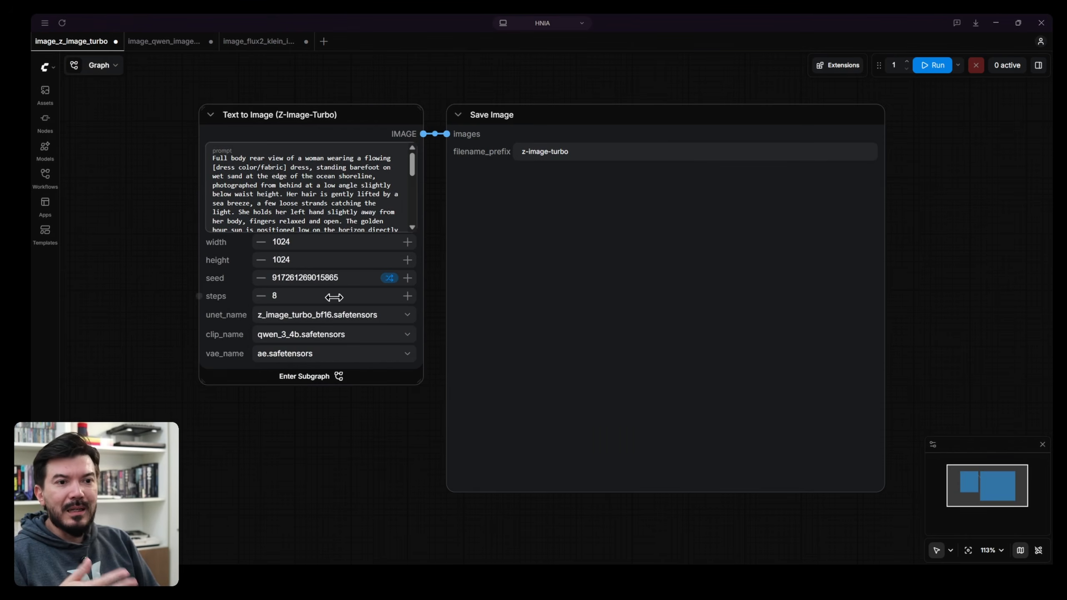
Step: Run the Z-Image-Turbo workflow with the beach prompt and open the generated image at full size
left_click(930, 68)
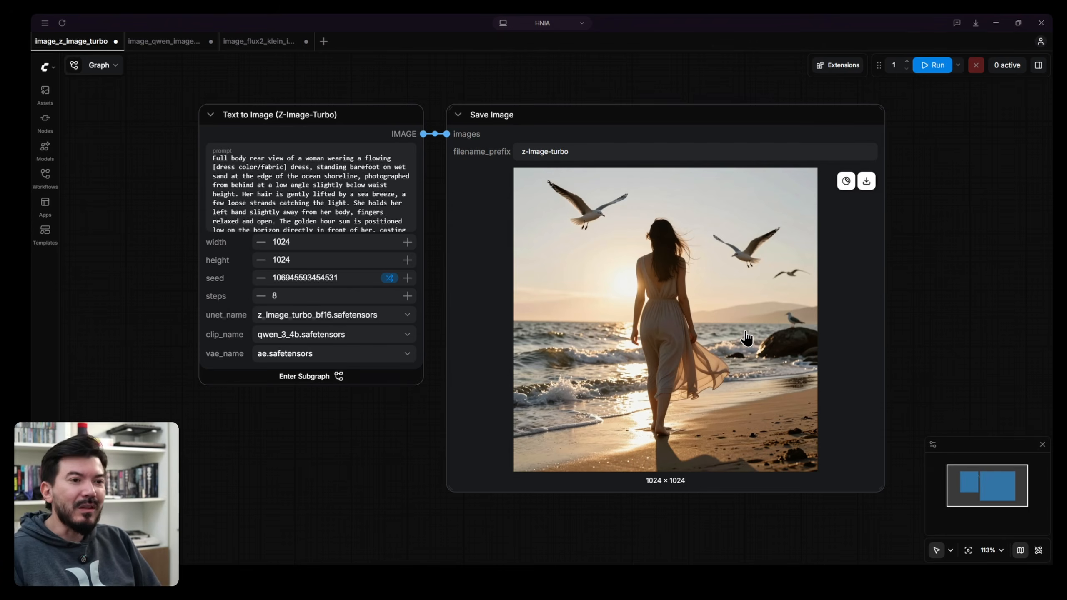
right_click(784, 247)
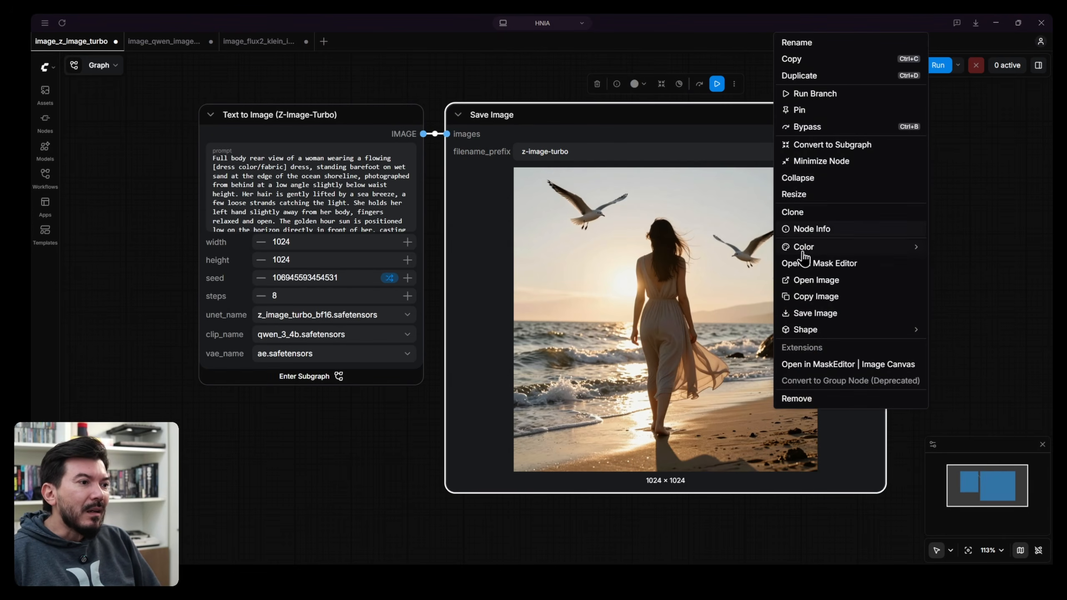
left_click(809, 280)
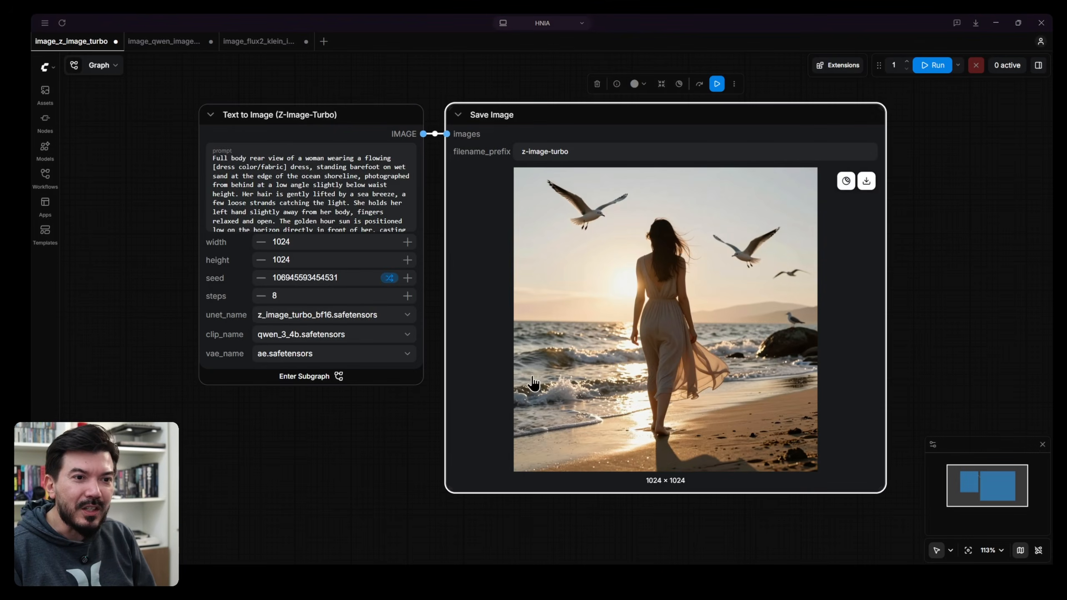
Step: Replace the "[dress color/fabric]" placeholder in the Z-Image-Turbo prompt with "green" and run the workflow again
left_click(291, 203)
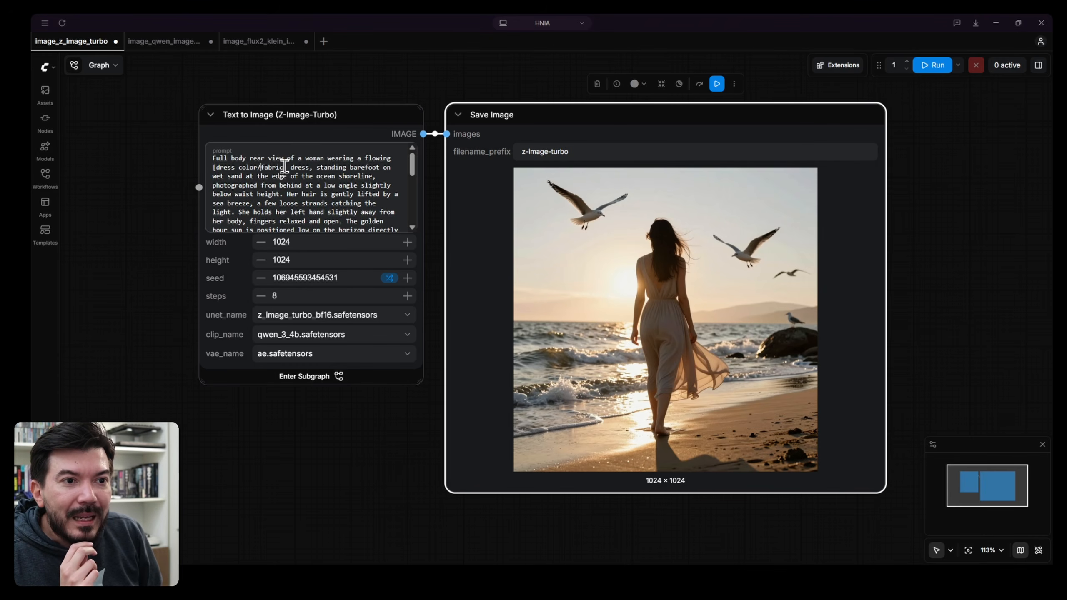
left_click_drag(286, 168, 213, 168)
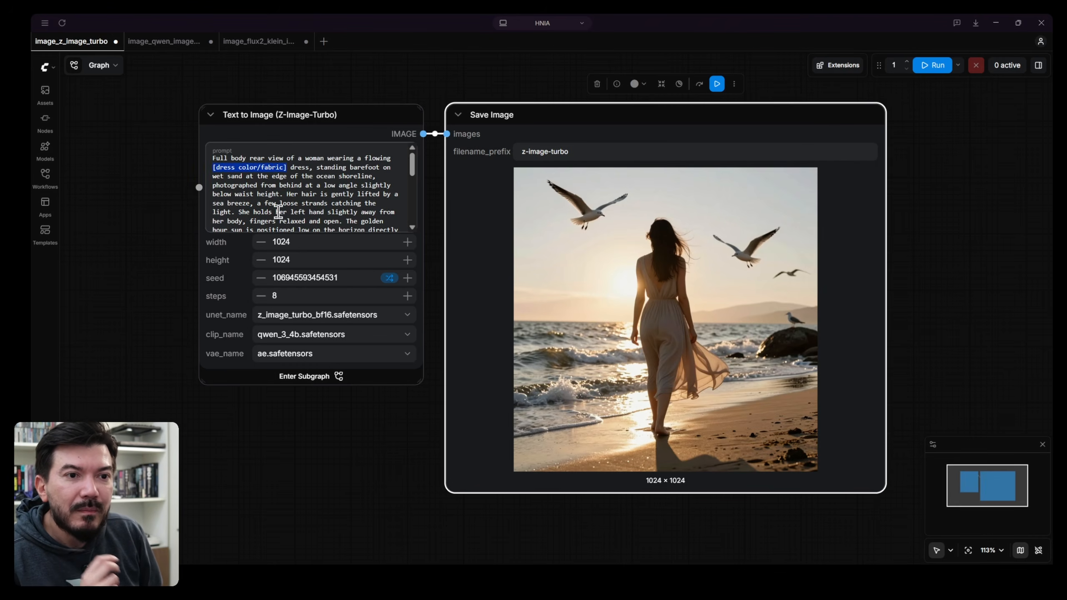
type("green")
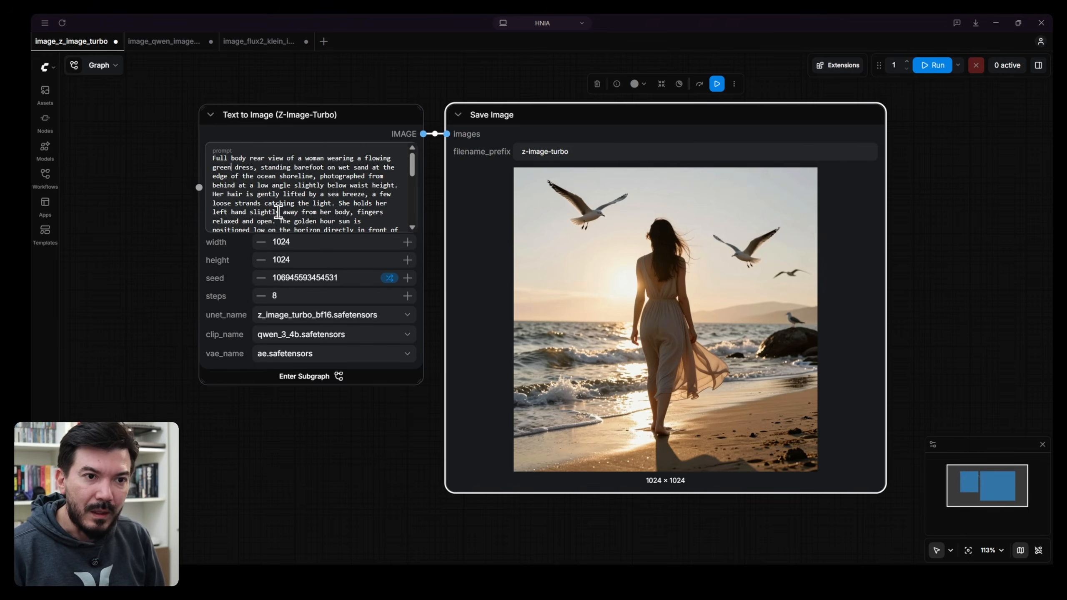
key("ctrl+Return")
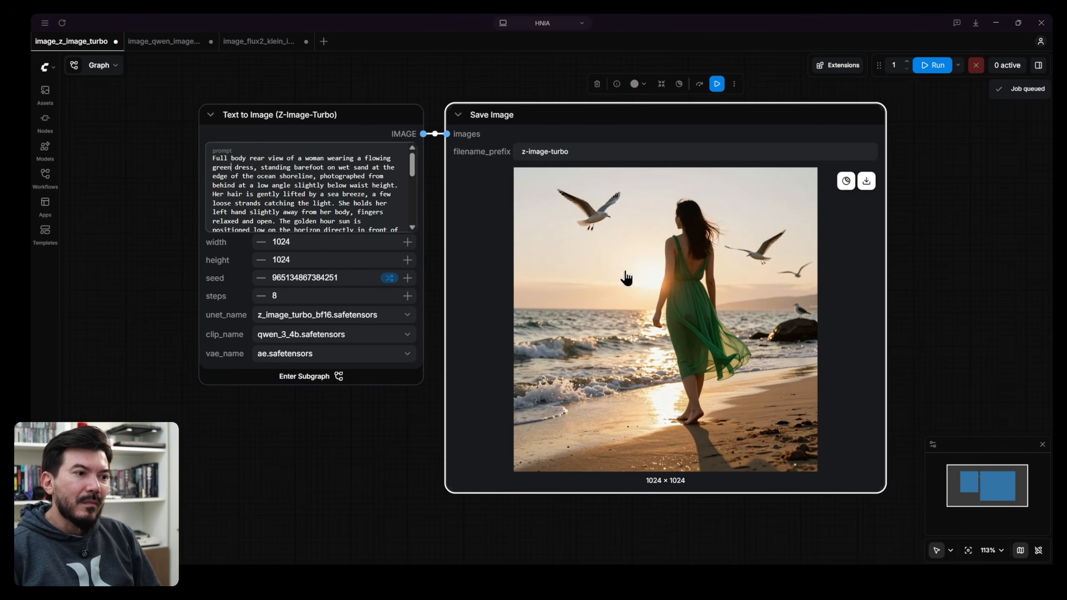
Step: Open the green-dress Z-Image-Turbo result at full size and compare it with the Flux.2 Klein beach image
right_click(648, 237)
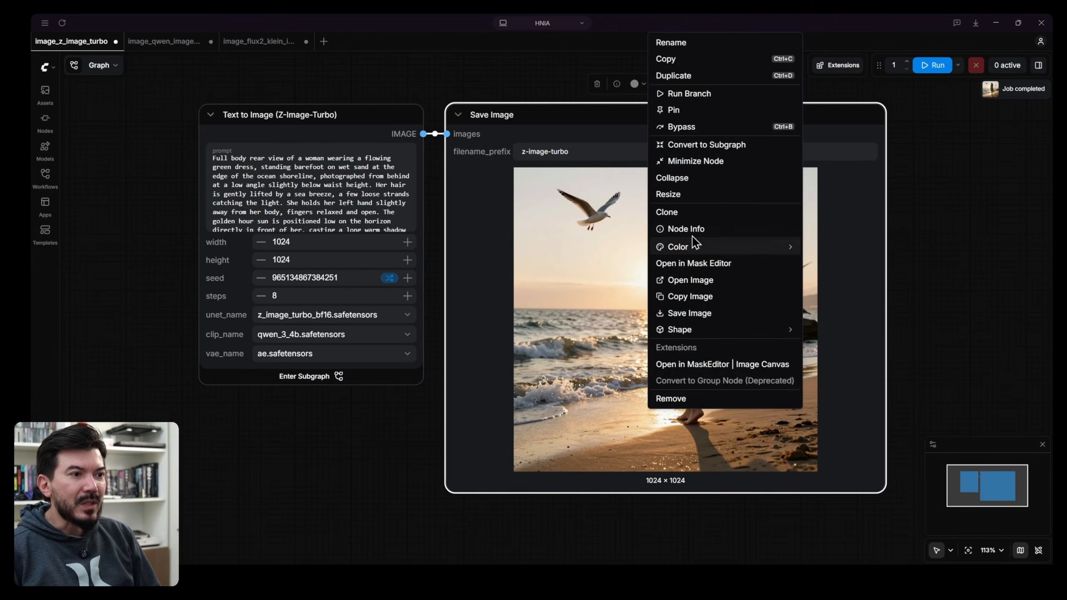
left_click(687, 281)
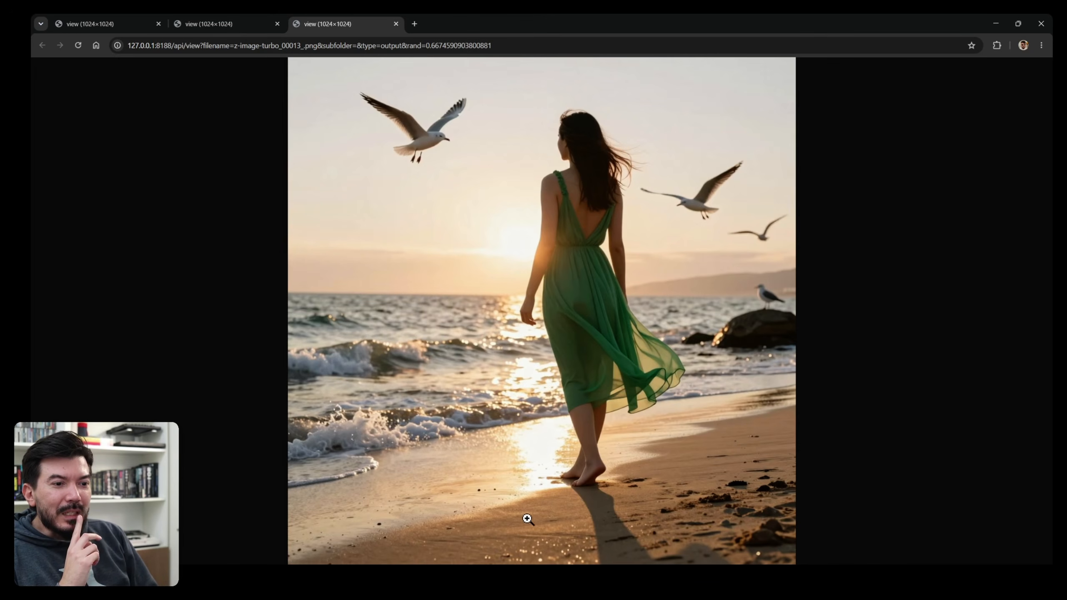
left_click(219, 19)
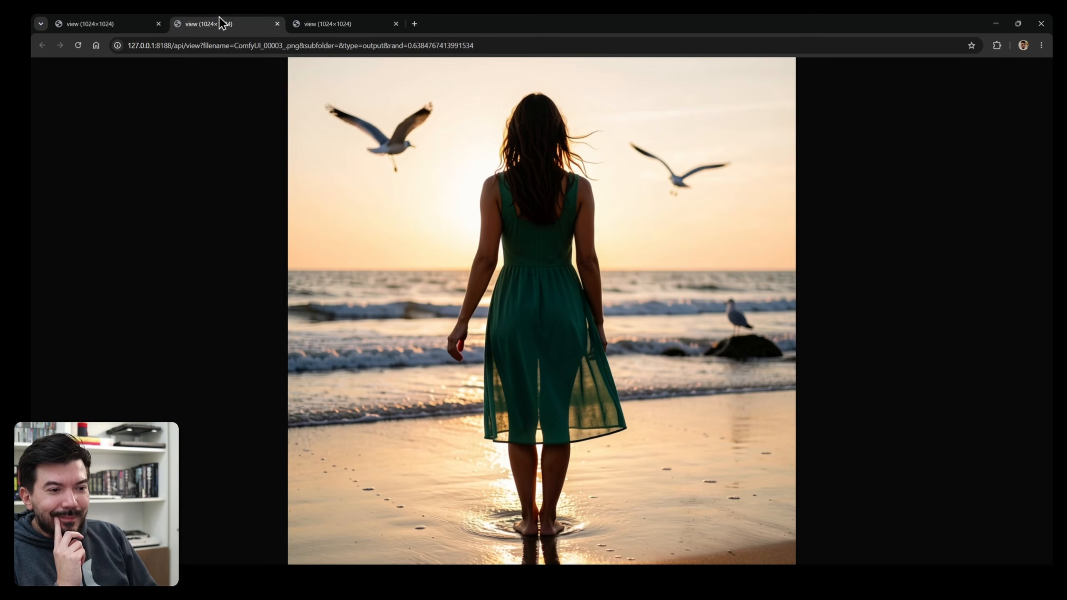
left_click(311, 23)
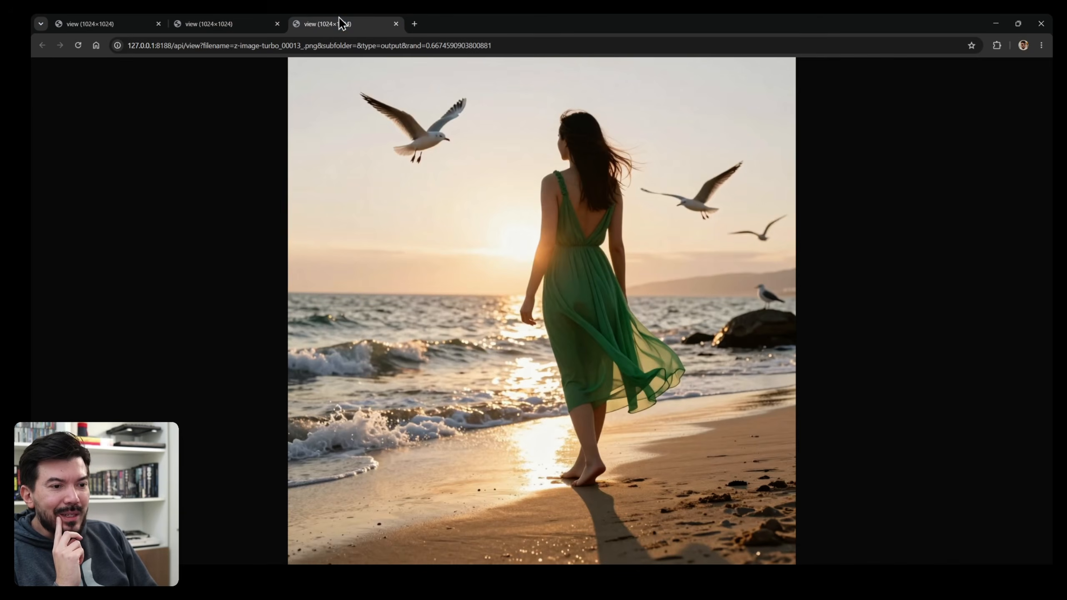
left_click(242, 26)
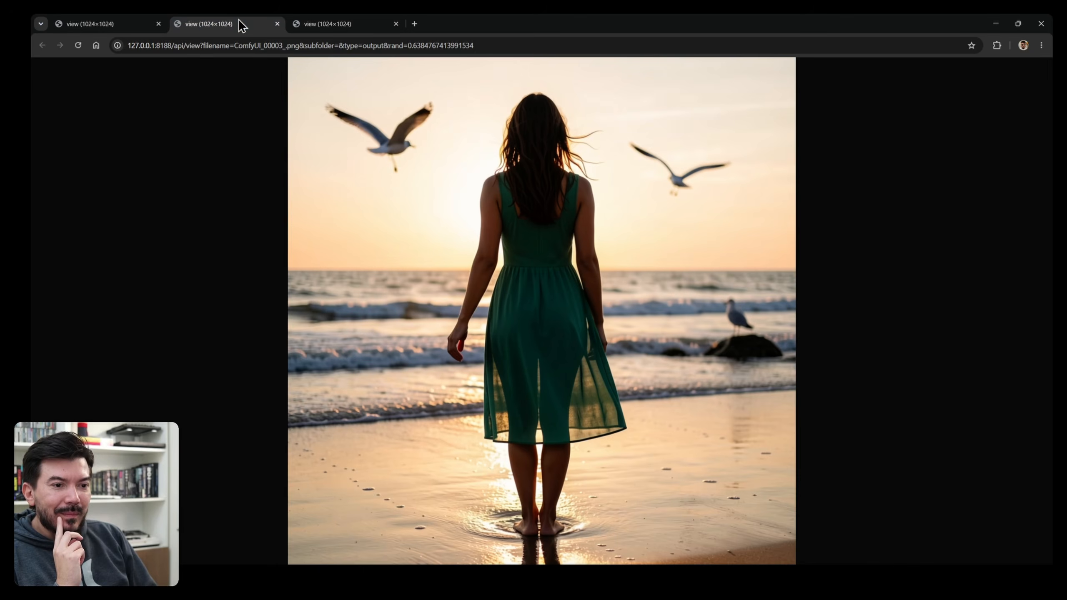
left_click(333, 24)
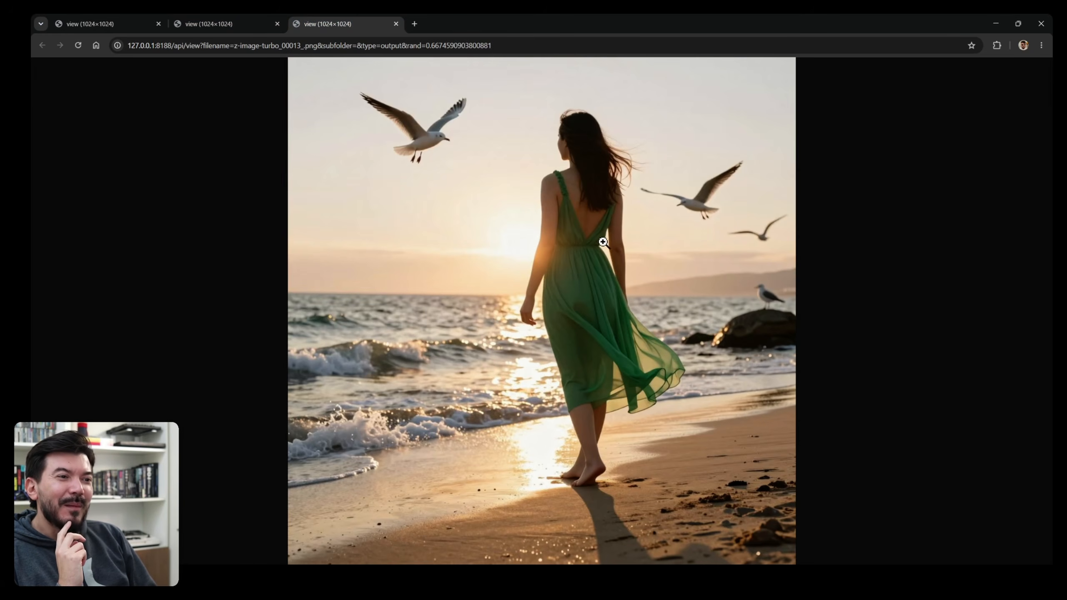
left_click(248, 23)
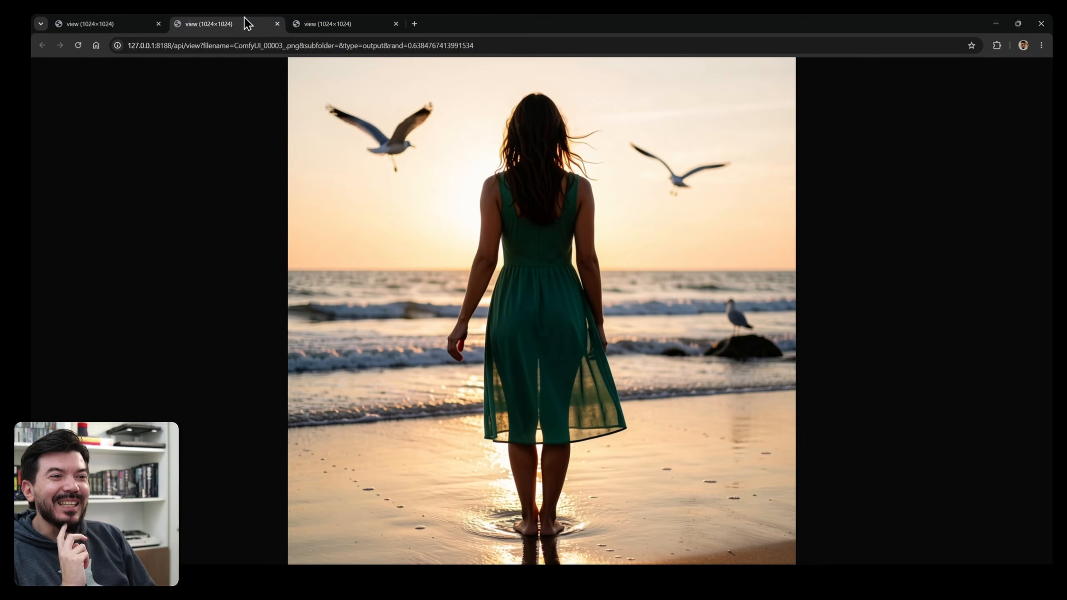
left_click(353, 23)
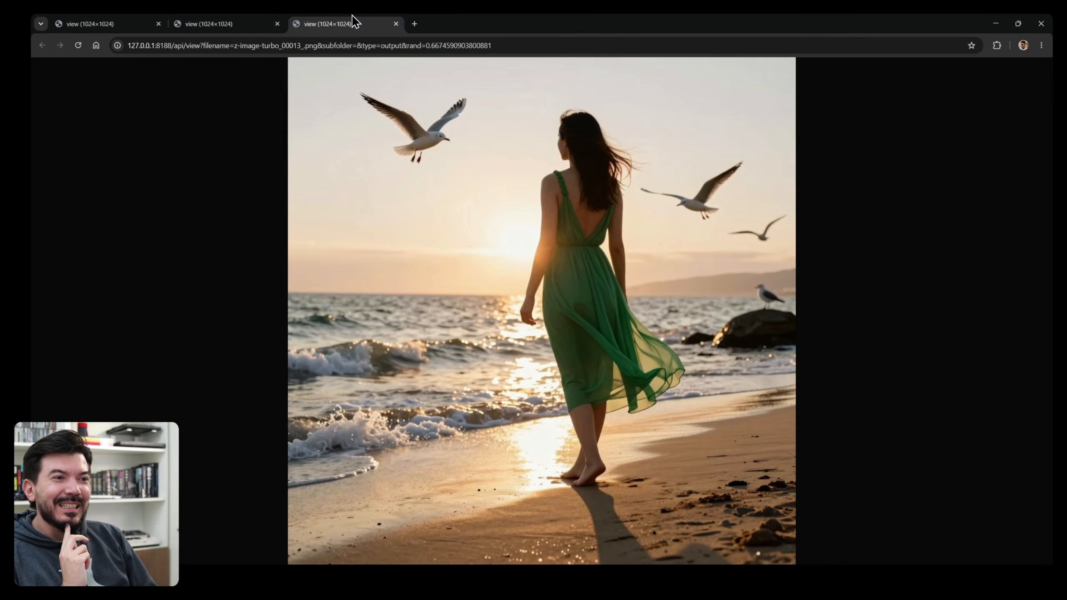
Step: Alternate between the full-size Flux.2 Klein and Z-Image-Turbo green-dress images to compare pose, dress, seagulls and lighting
left_click(267, 24)
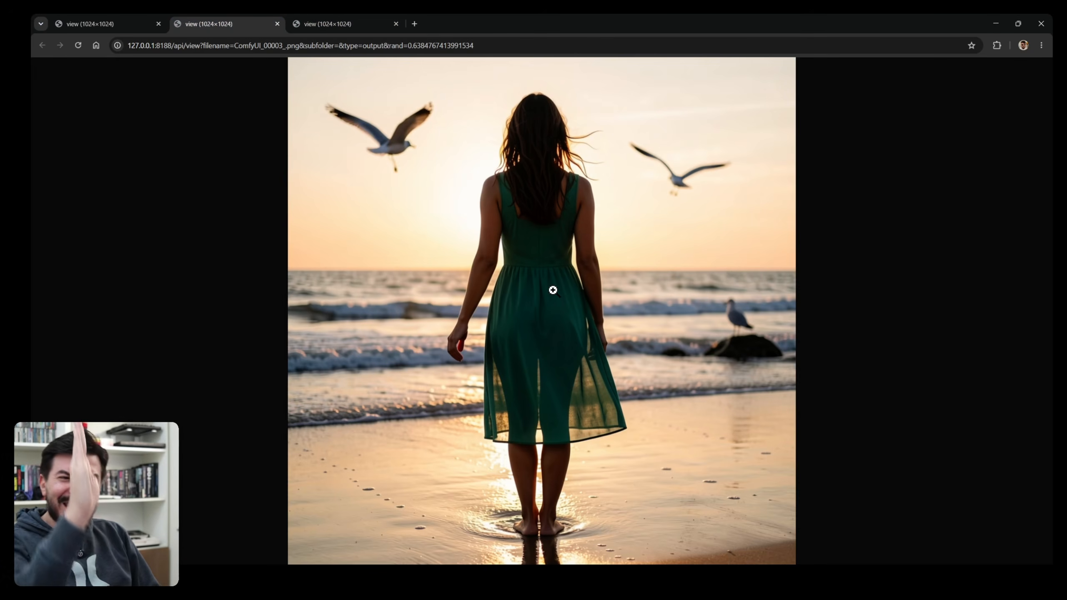
left_click(329, 25)
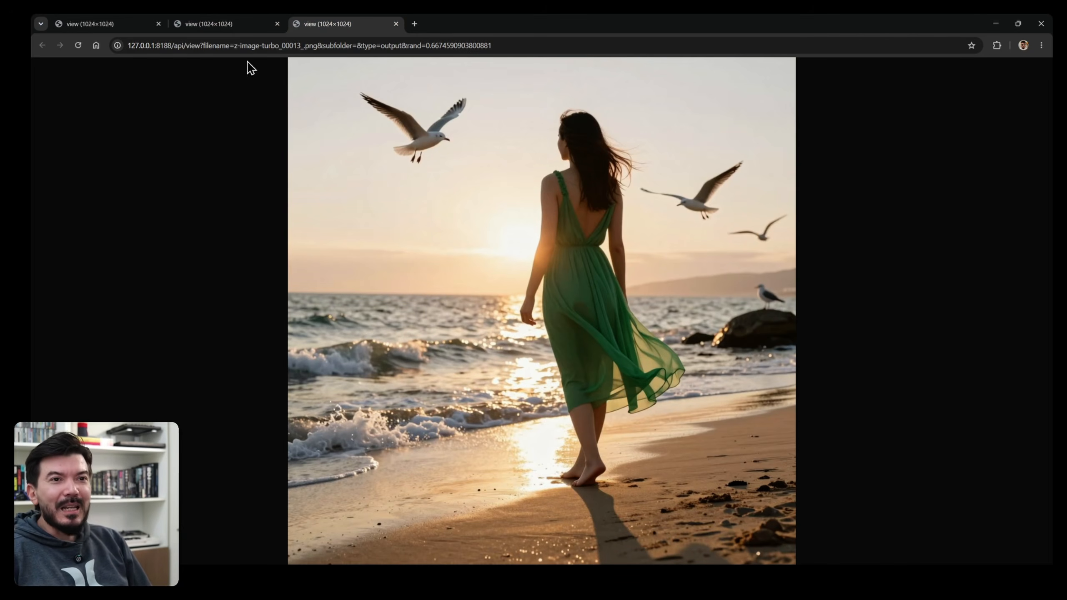
left_click(244, 25)
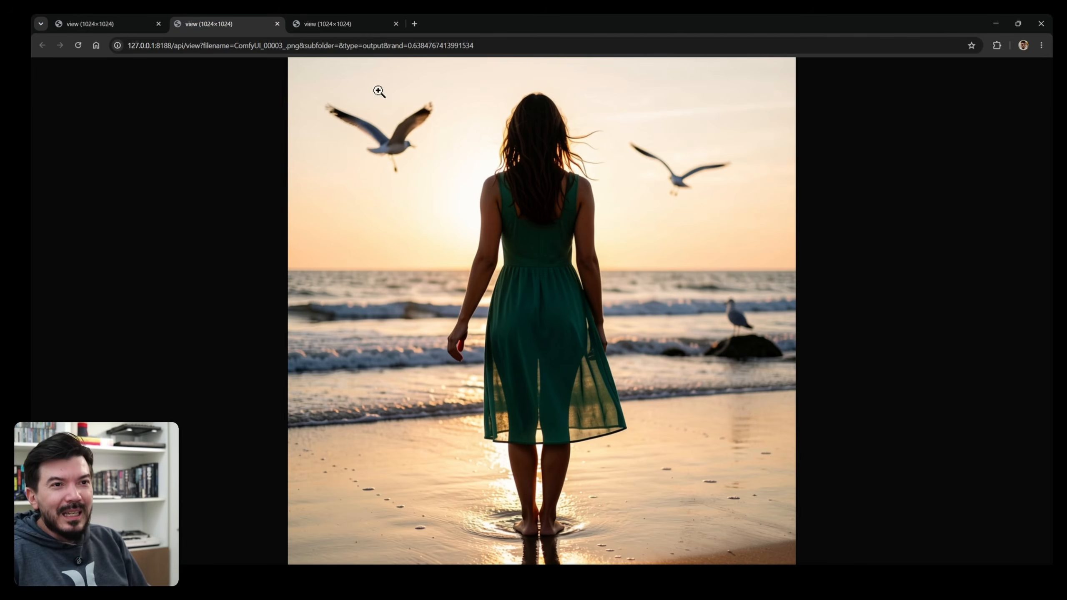
left_click(357, 24)
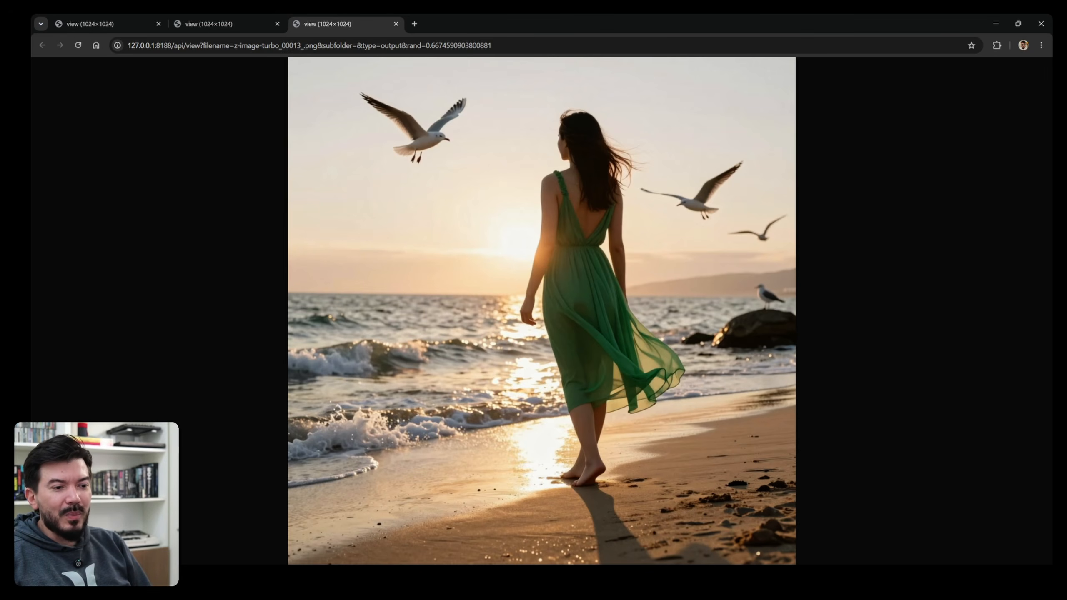
Step: Switch to Claude, copy the new front-facing yoga-pose English prompt and review its pose description and pose map
left_click(572, 576)
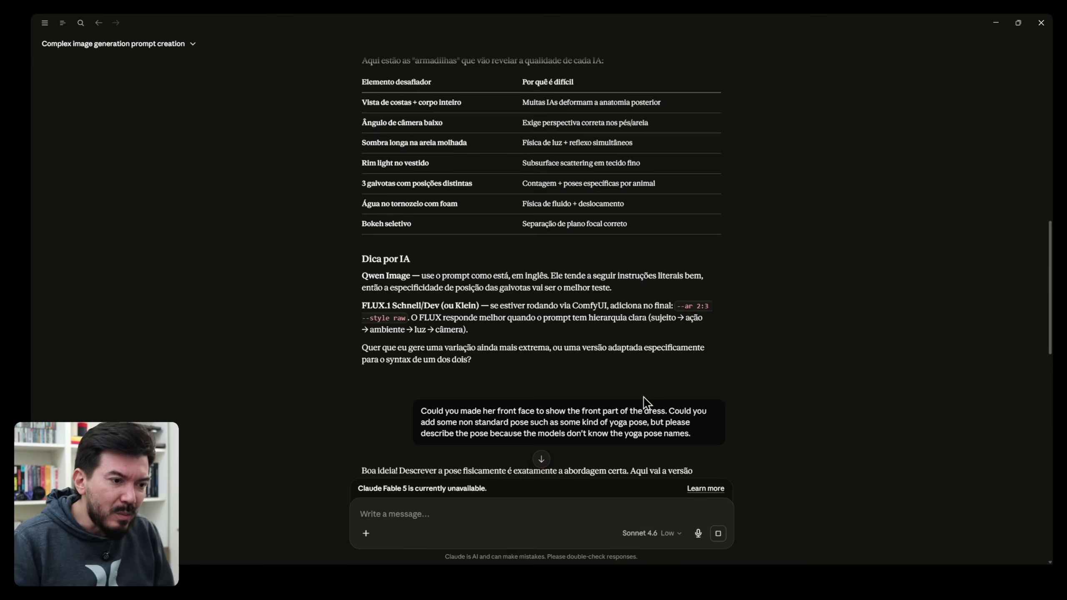
scroll(644, 401, "down", 10)
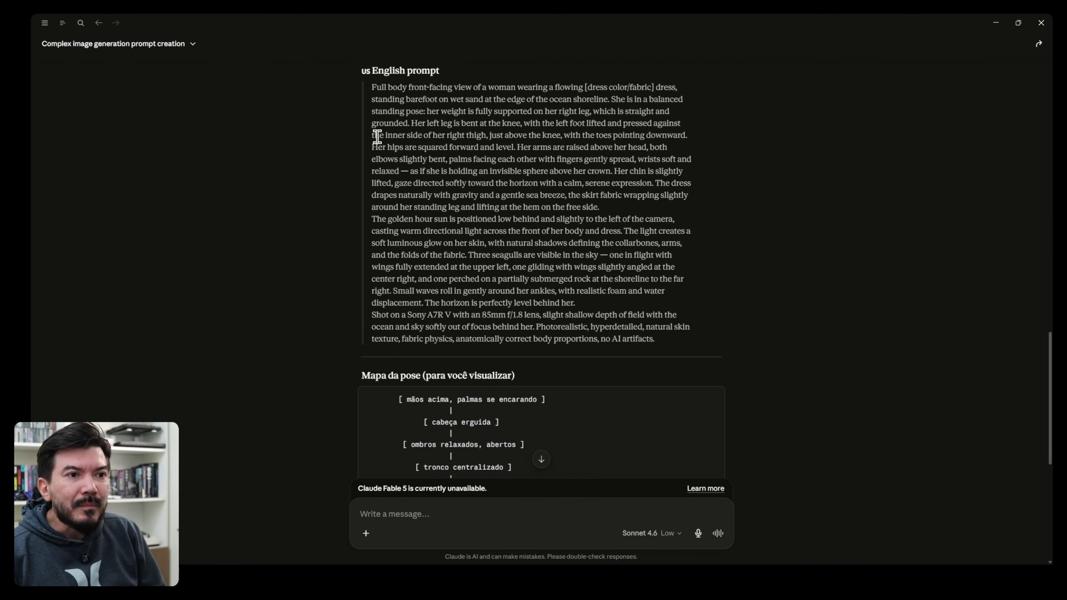
left_click_drag(372, 86, 666, 342)
left_click(513, 149)
scroll(579, 269, "up", 1)
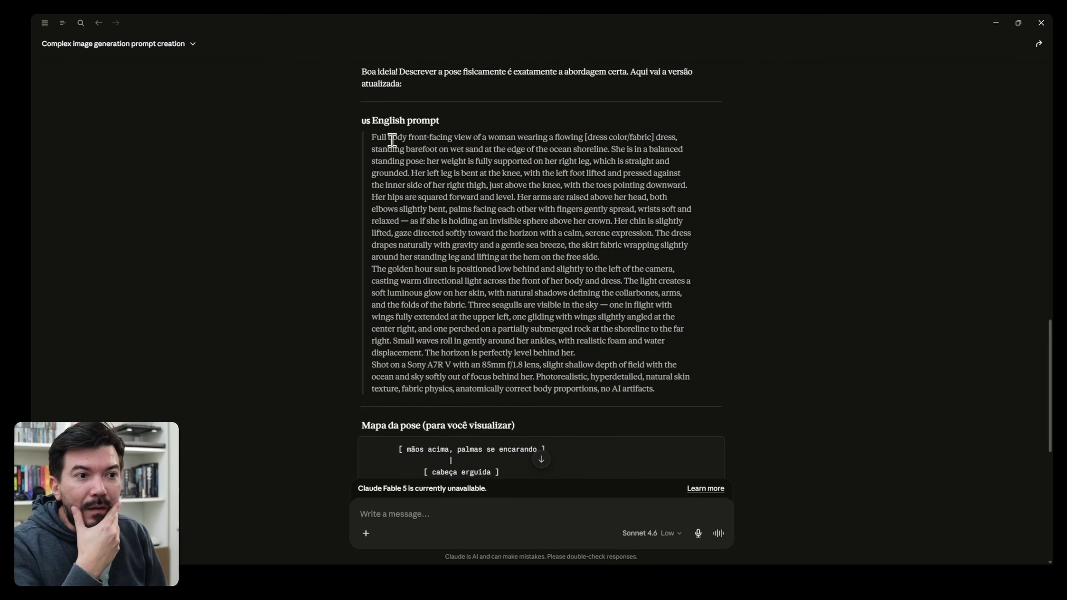
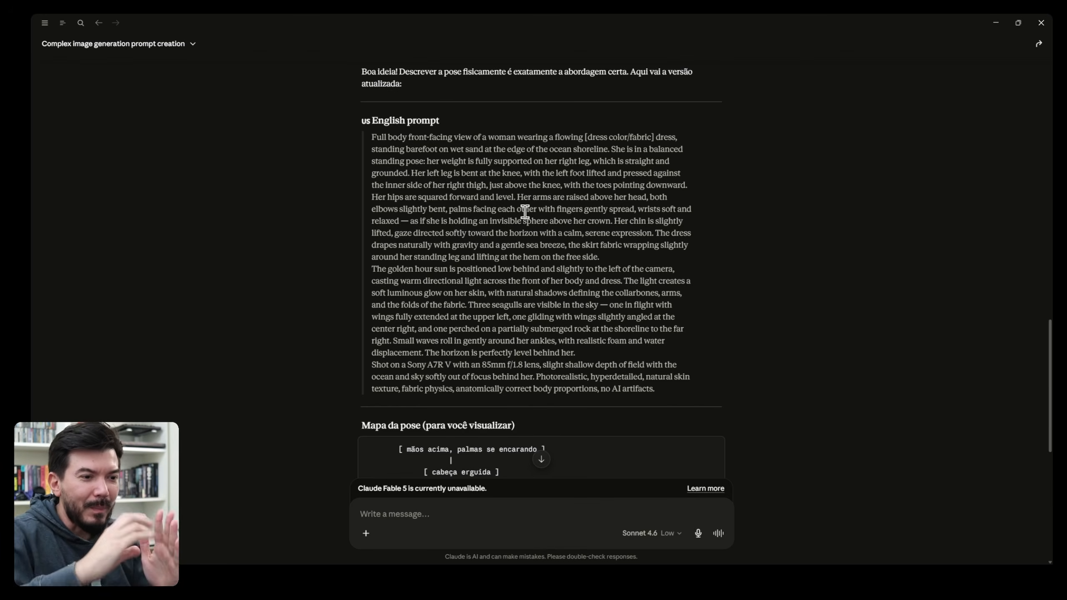
scroll(525, 212, "down", 6)
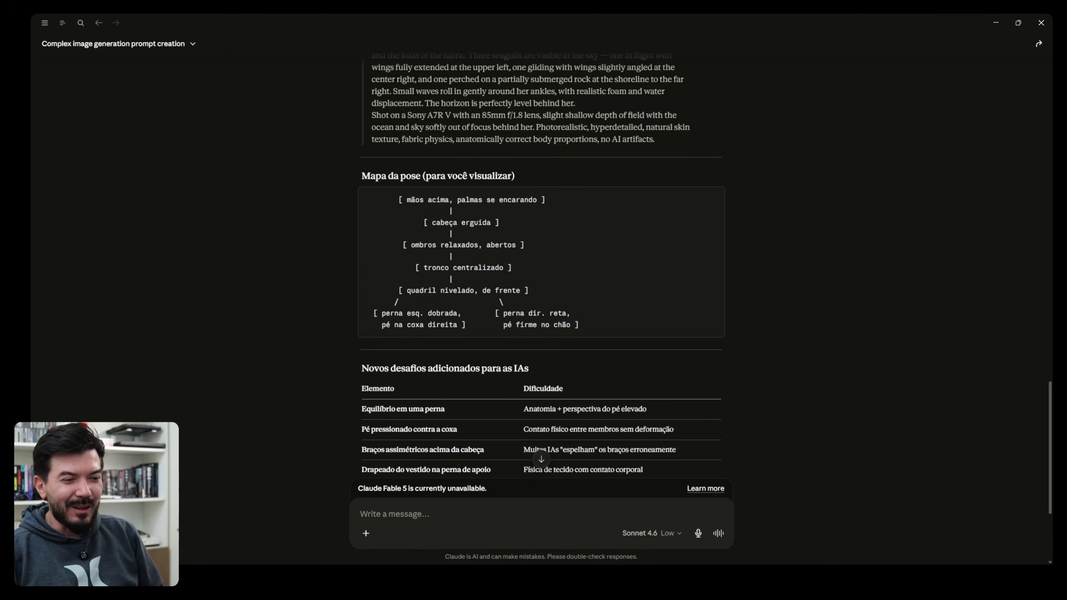
Step: Return to ComfyUI, replace the Flux.2 Klein 9B prompt with the copied yoga-pose prompt and run the workflow
mouse_move(531, 577)
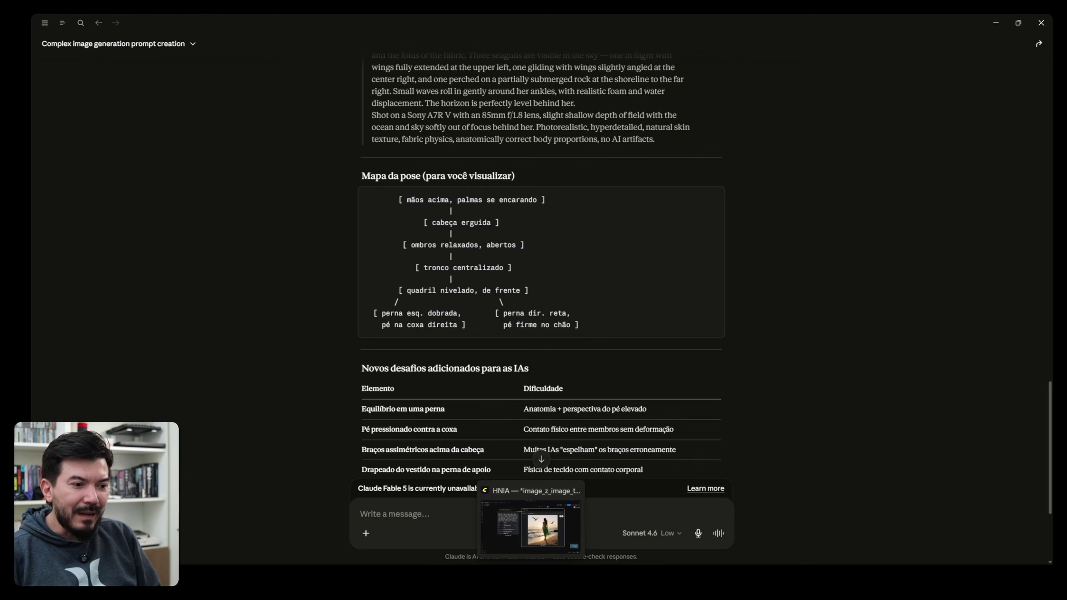
left_click(530, 527)
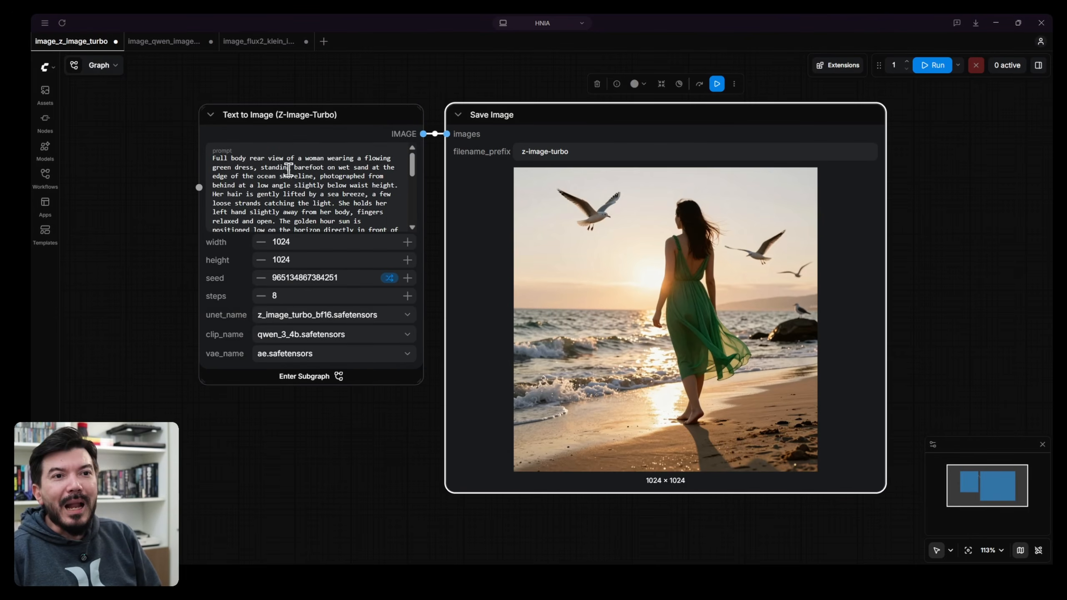
left_click(258, 41)
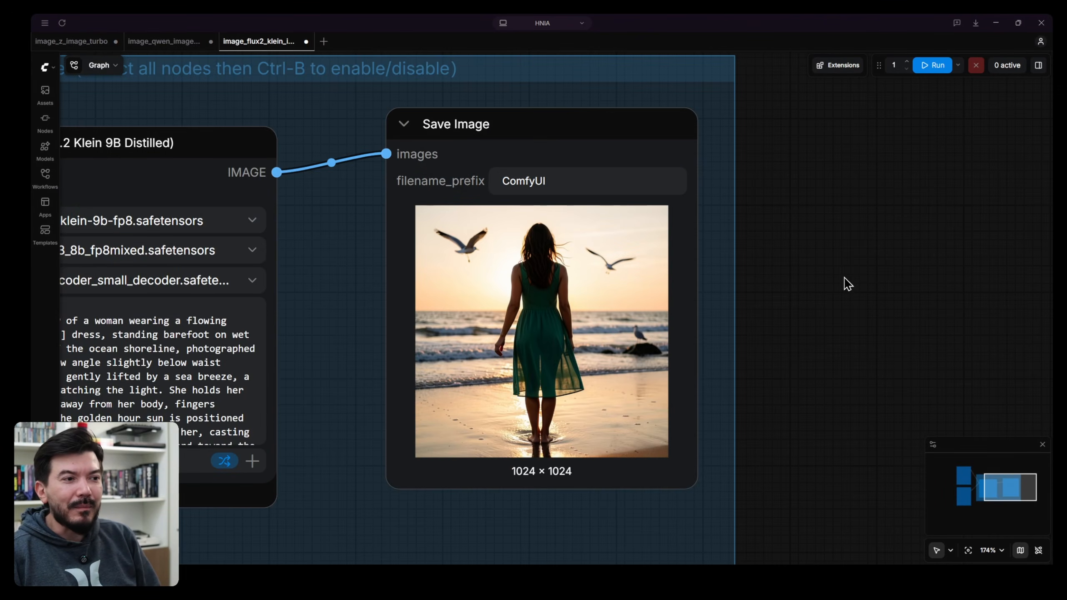
left_click_drag(843, 278, 1022, 290)
left_click(222, 384)
key("ctrl+a")
key("ctrl+v")
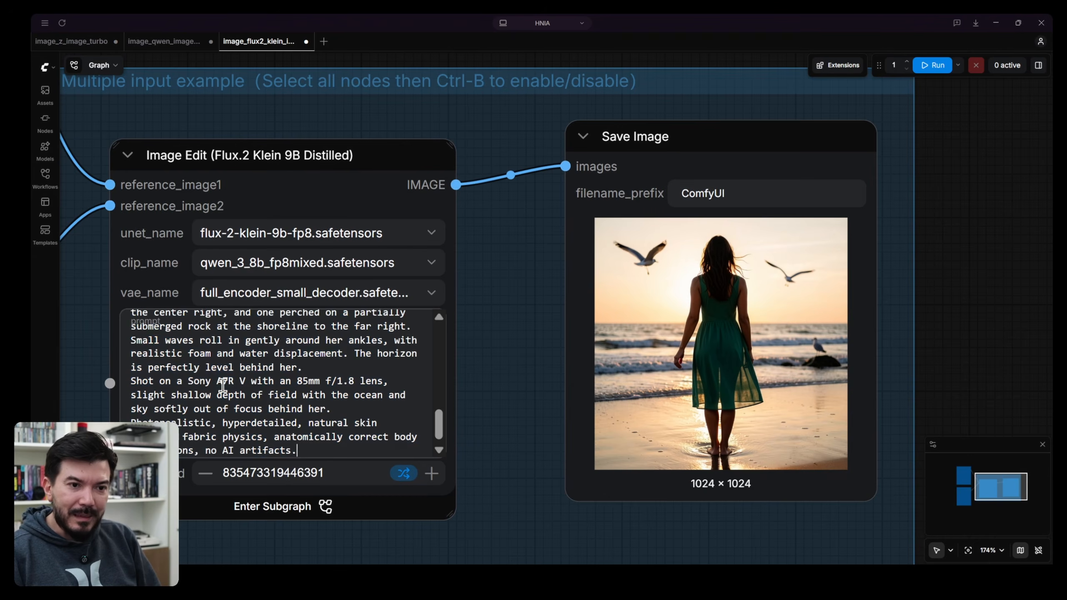
scroll(264, 385, "down", 1)
left_click(934, 65)
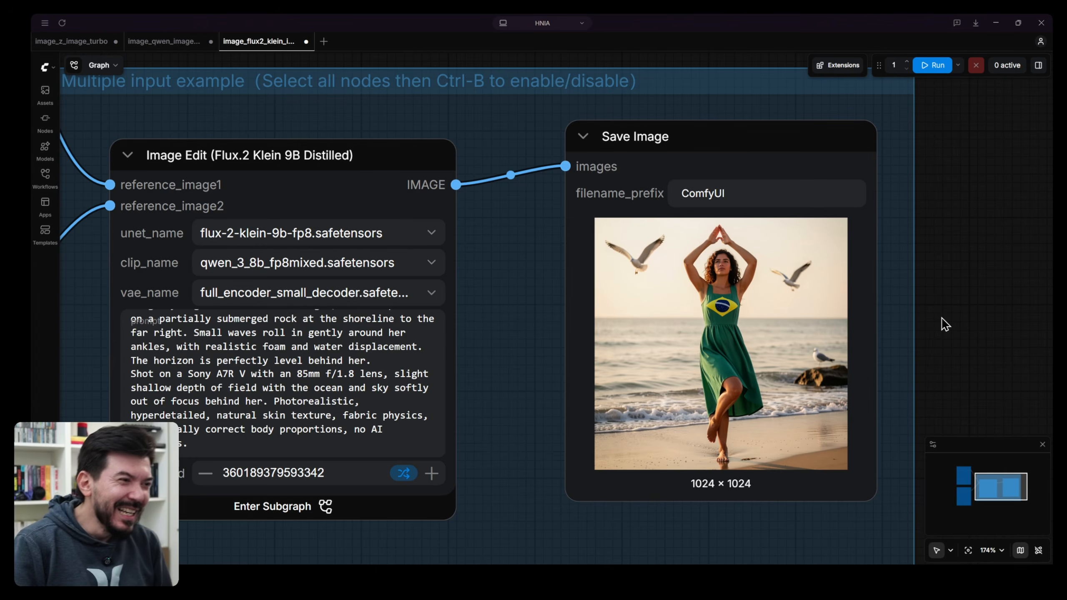
scroll(743, 406, "up", 5)
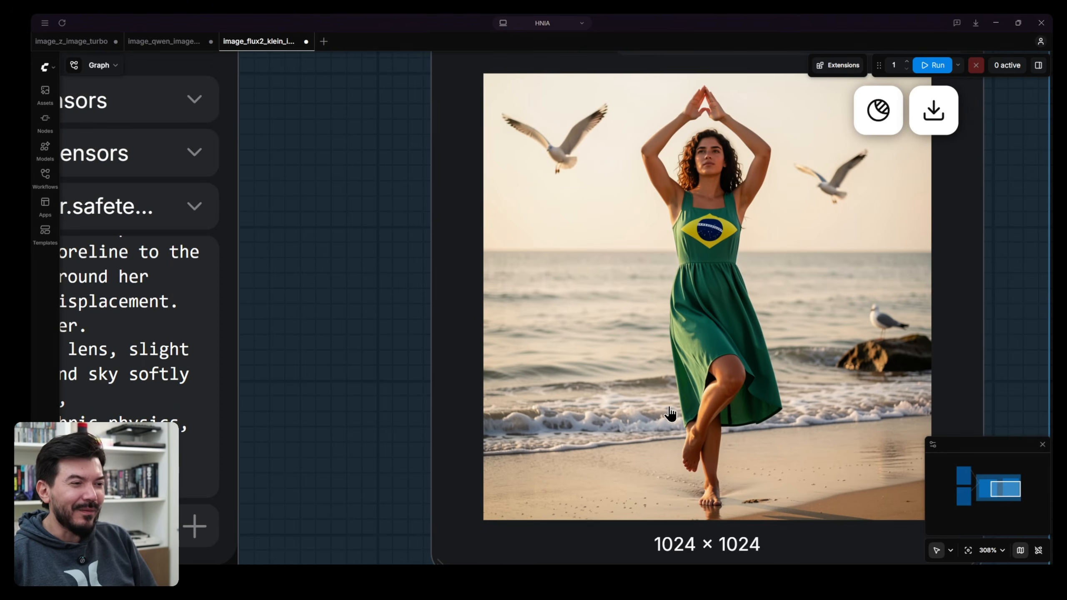
scroll(957, 317, "down", 5)
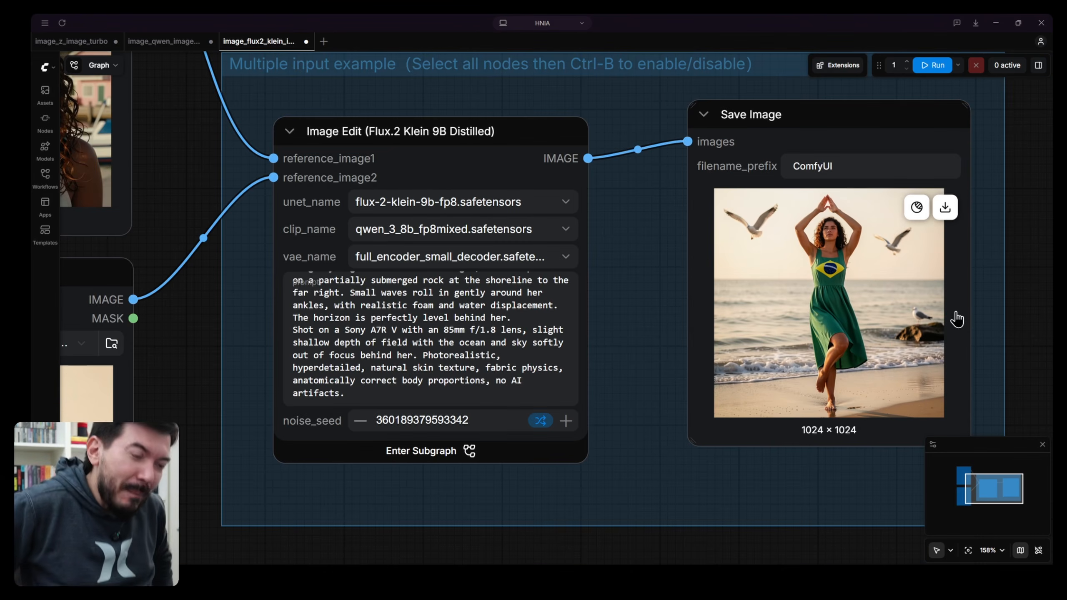
left_click(566, 420)
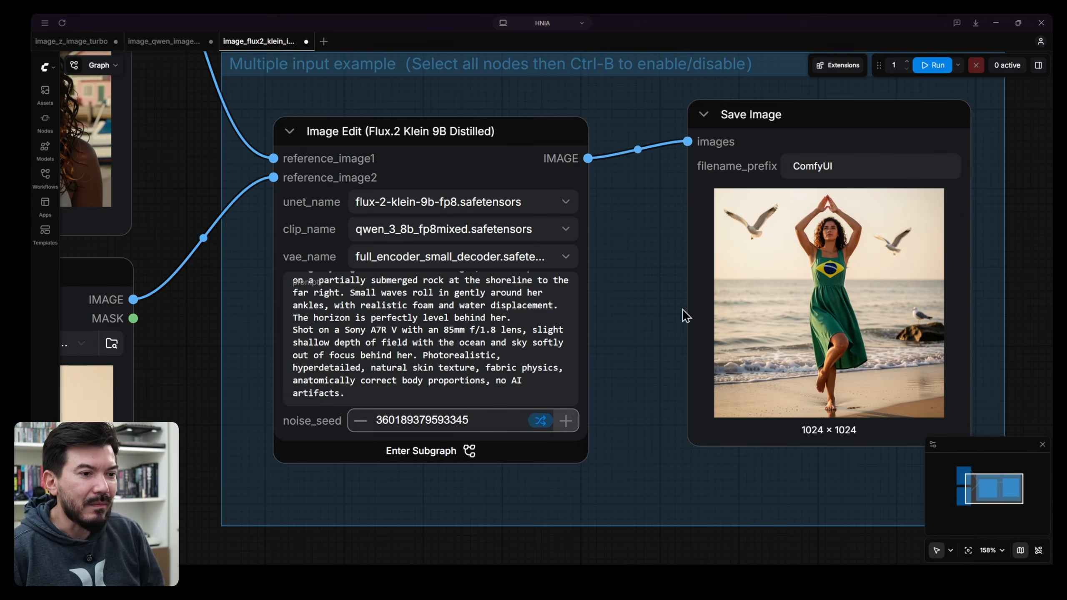
left_click(932, 65)
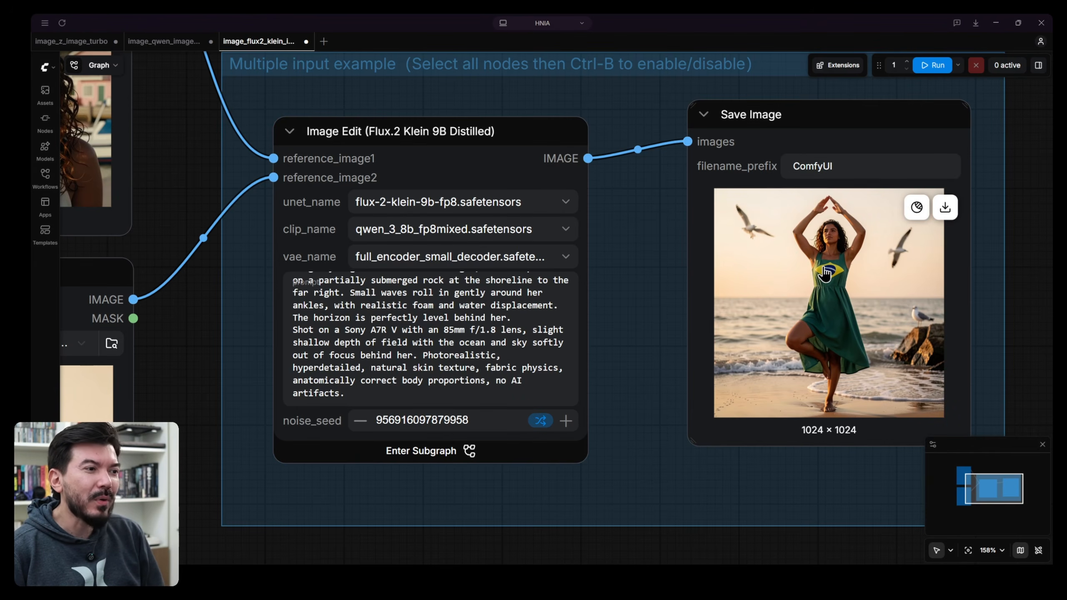
scroll(825, 272, "up", 6)
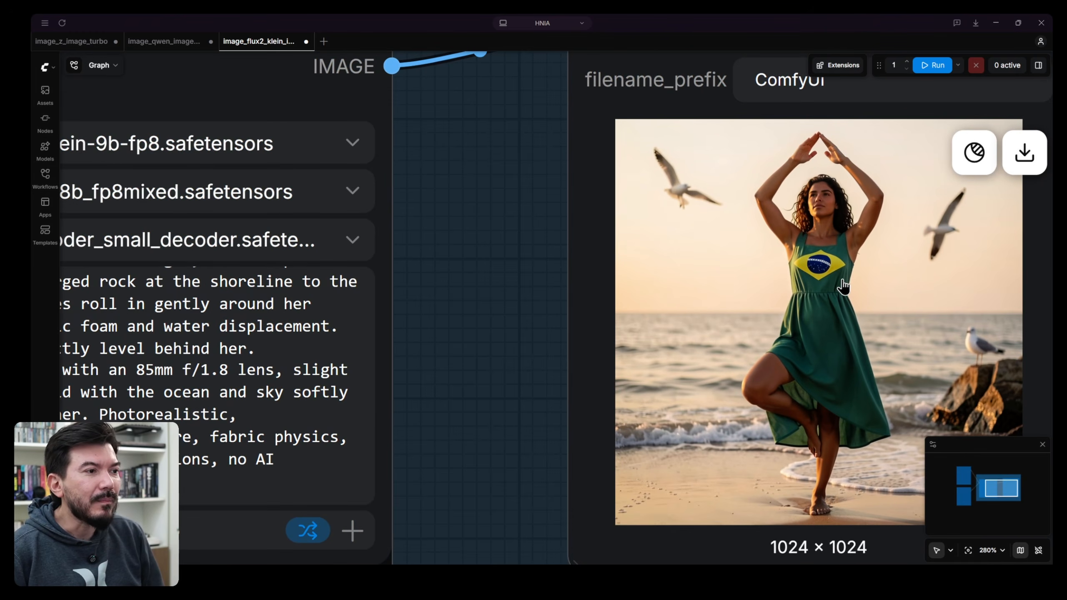
Step: Replace the prompt in the Qwen Image Edit 2511 workflow with the copied yoga-pose prompt and run it
left_click(178, 42)
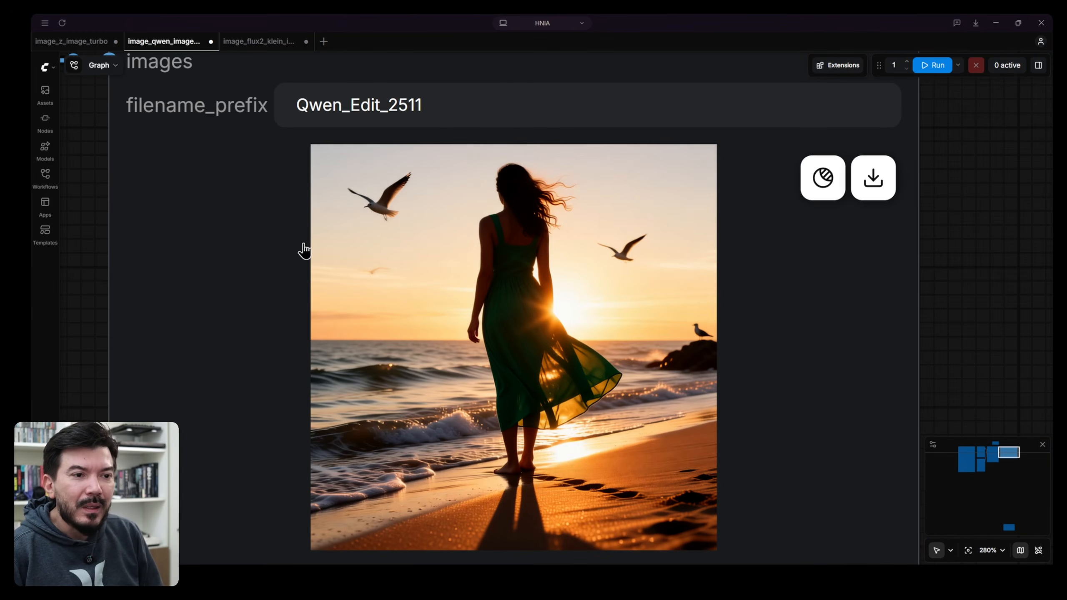
scroll(568, 304, "down", 8)
left_click(216, 284)
key("ctrl+a")
key("ctrl+v")
key("ctrl+Return")
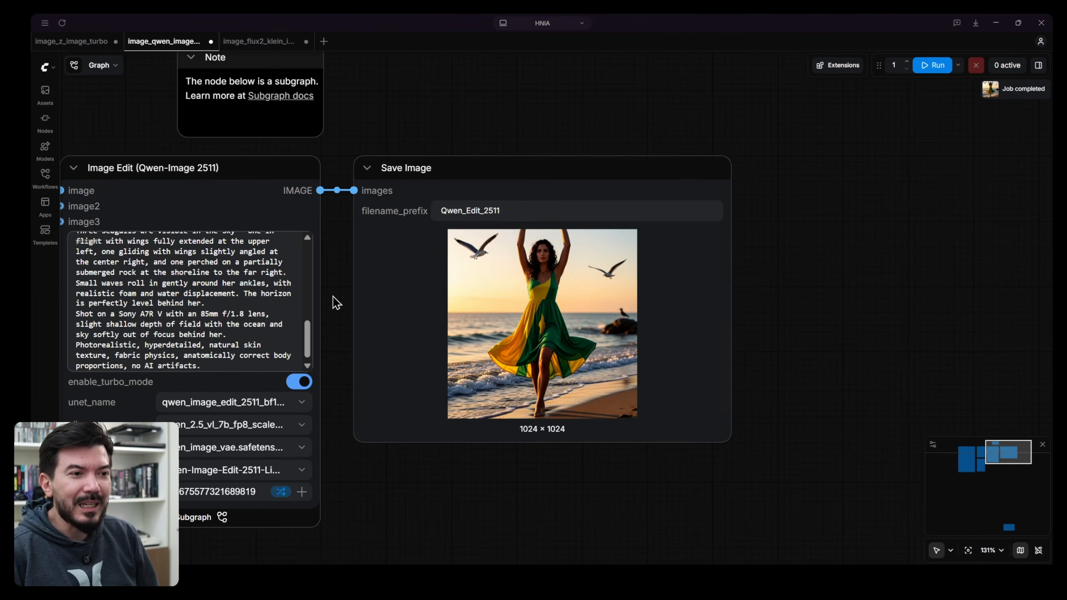
Step: Inspect the Qwen yoga-pose image up close, run the workflow again with a new seed and examine the second image
scroll(573, 305, "up", 8)
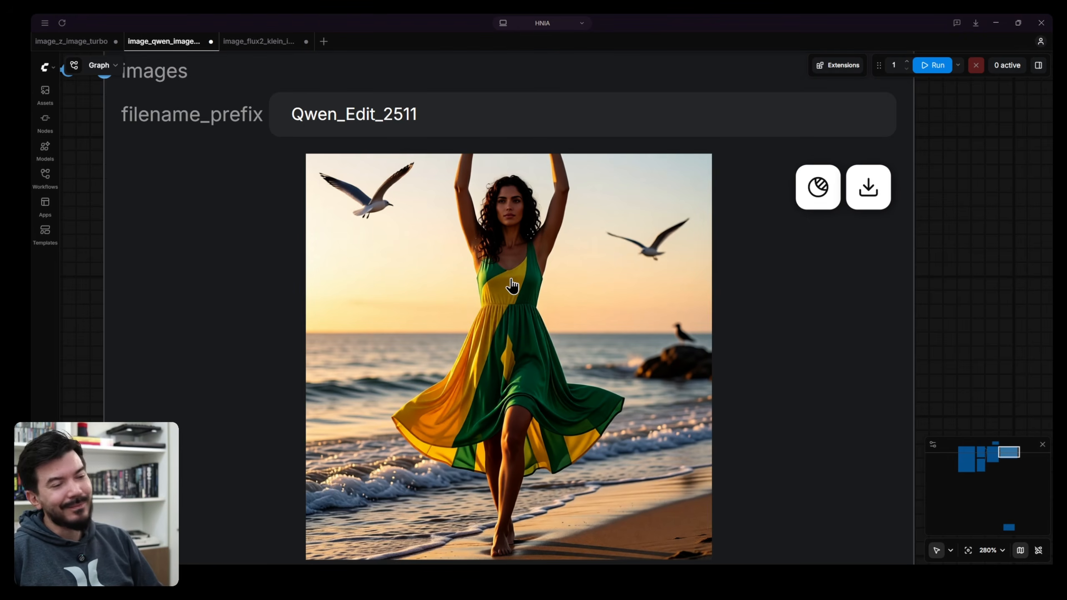
scroll(461, 315, "down", 5)
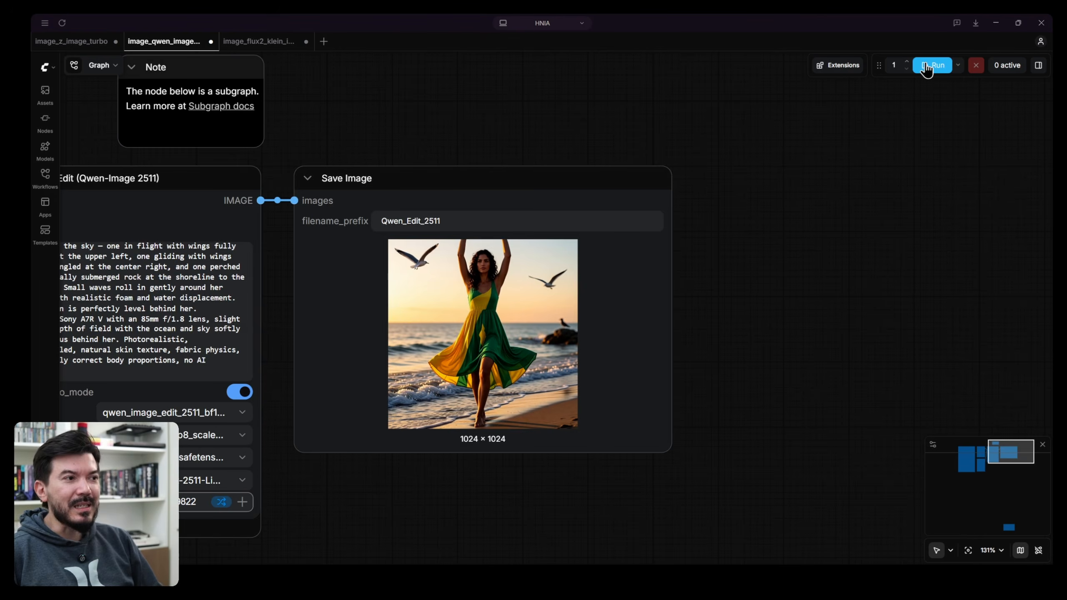
left_click(932, 65)
scroll(479, 313, "up", 5)
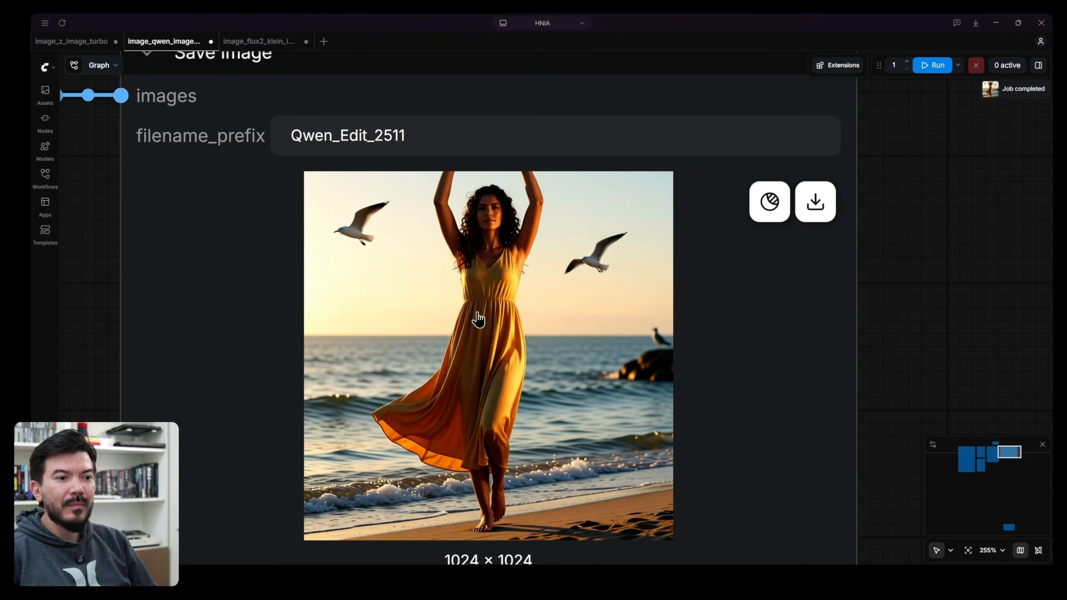
scroll(478, 320, "down", 5)
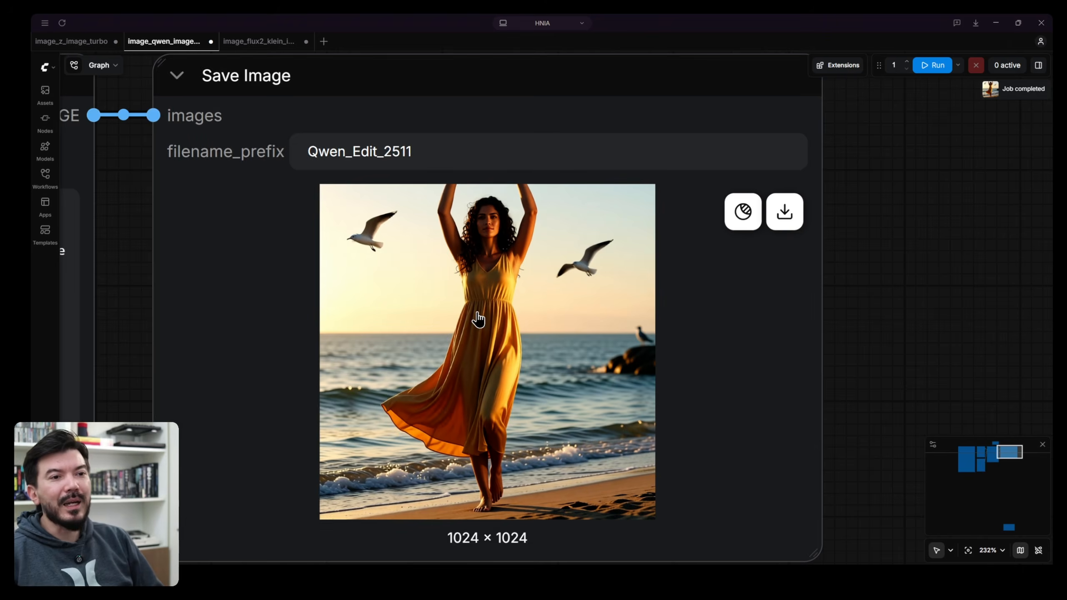
left_click_drag(396, 173, 590, 141)
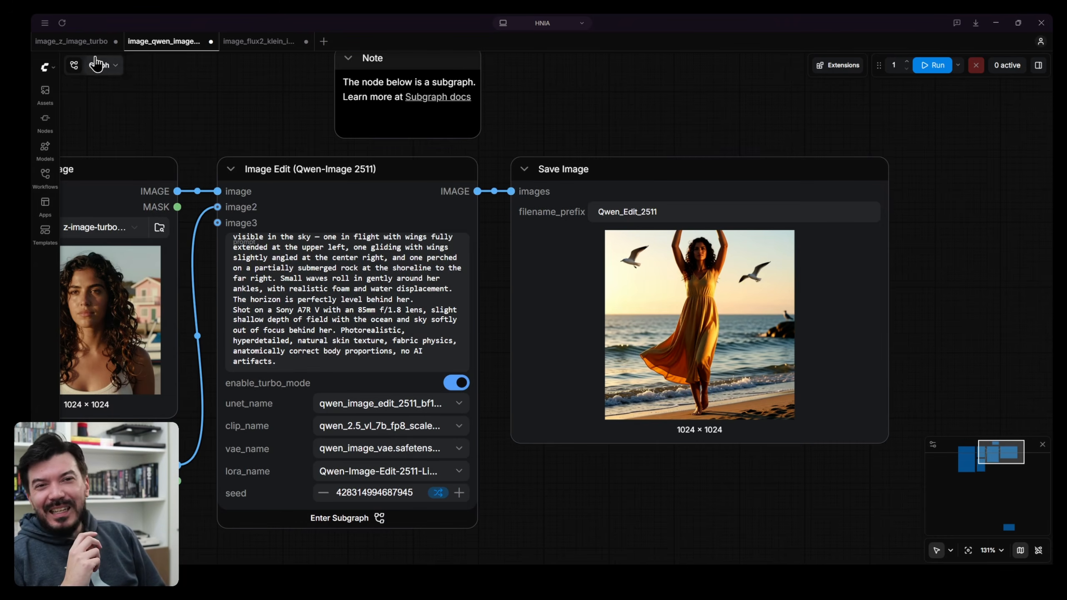
Step: Replace the Z-Image-Turbo prompt with the copied yoga-pose prompt and change its "[dress color/fabric]" placeholder to "green"
left_click(78, 48)
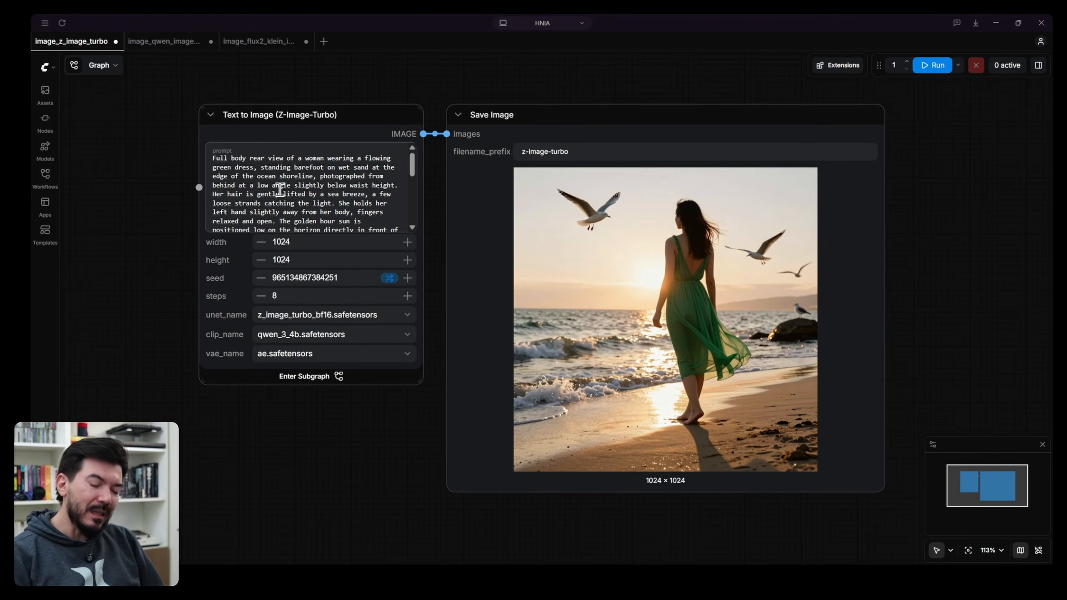
key("ctrl+v")
scroll(280, 190, "up", 10)
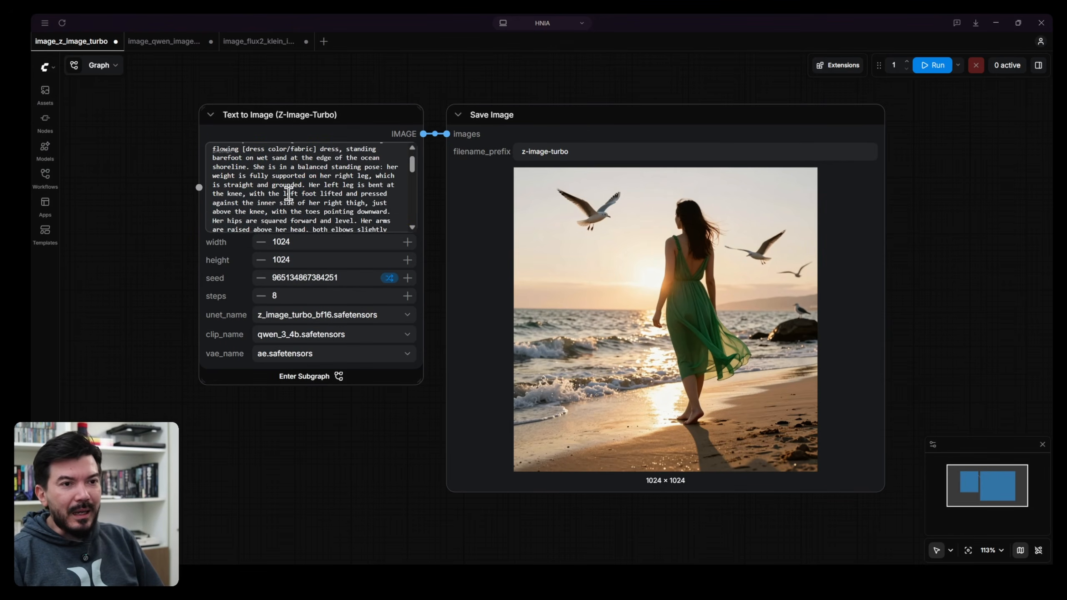
scroll(175, 189, "up", 5)
scroll(175, 190, "up", 3)
left_click_drag(324, 150, 480, 147)
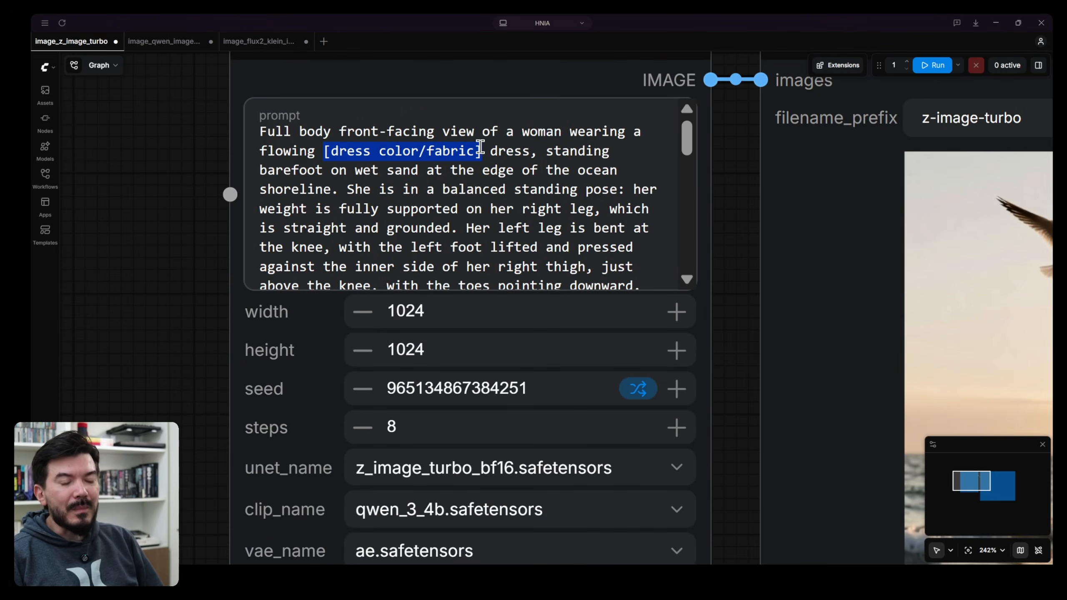
type("green")
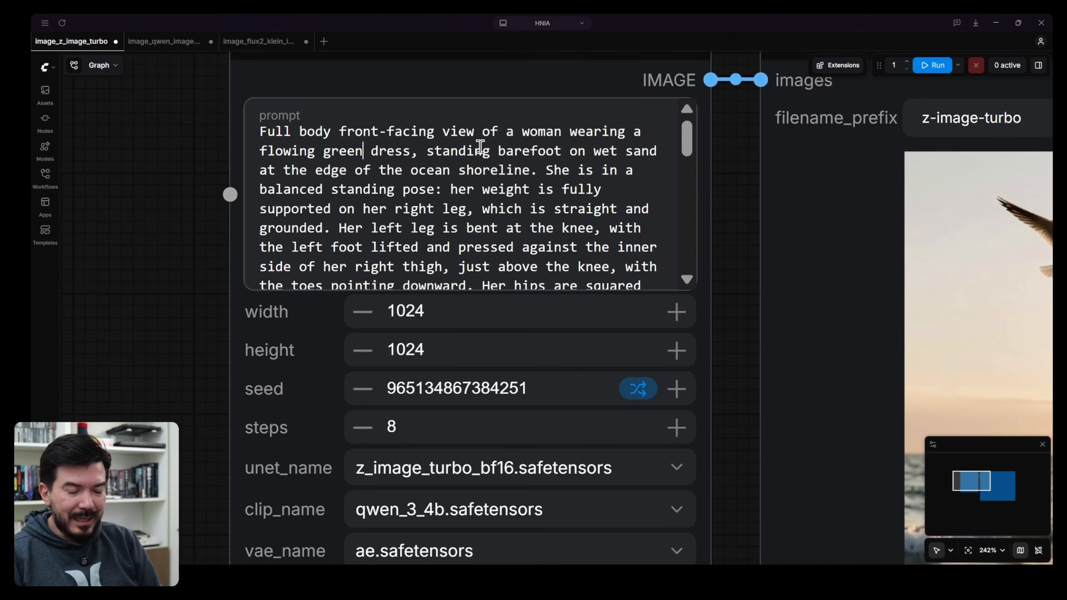
Step: Add "with a Brazilian Flag in the chest area" after "green dress" in the Z-Image-Turbo prompt and run the workflow
key("Right")
key("Right")
key("Right")
type("with a ")
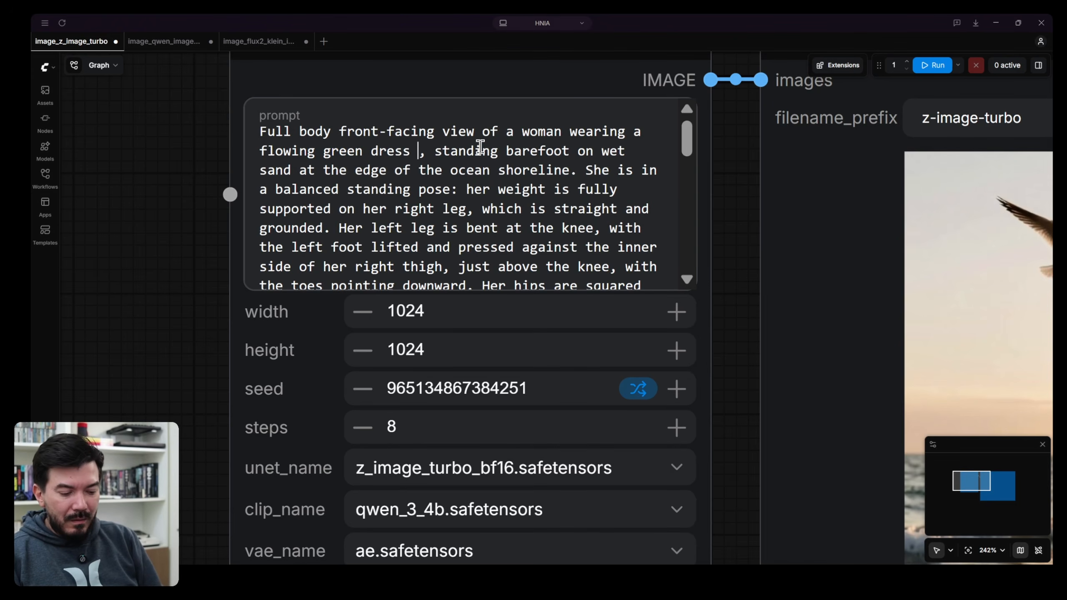
type("Brazilian ")
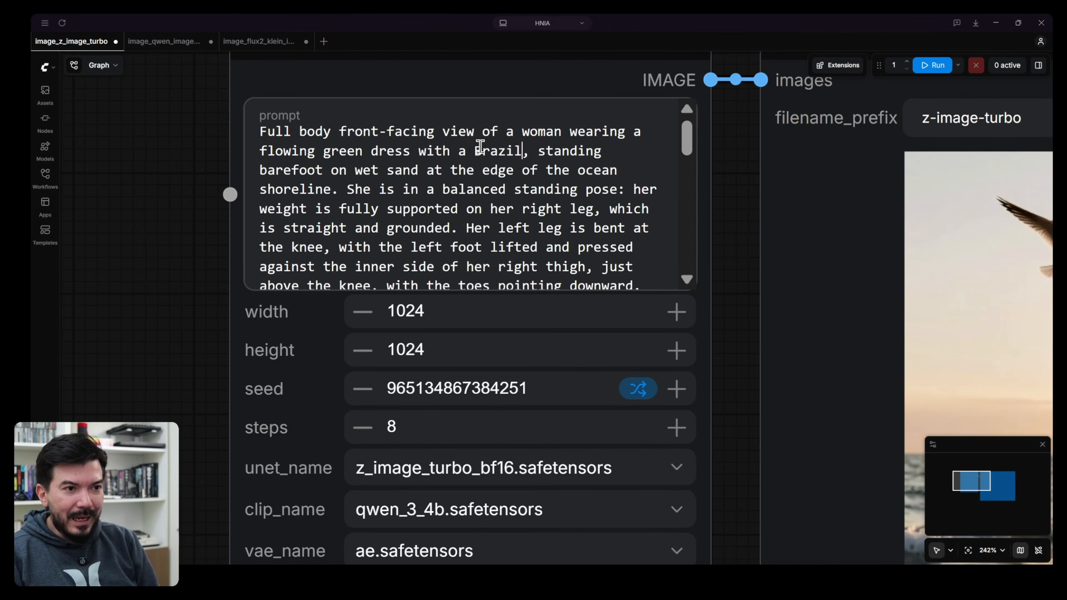
type("Flag ")
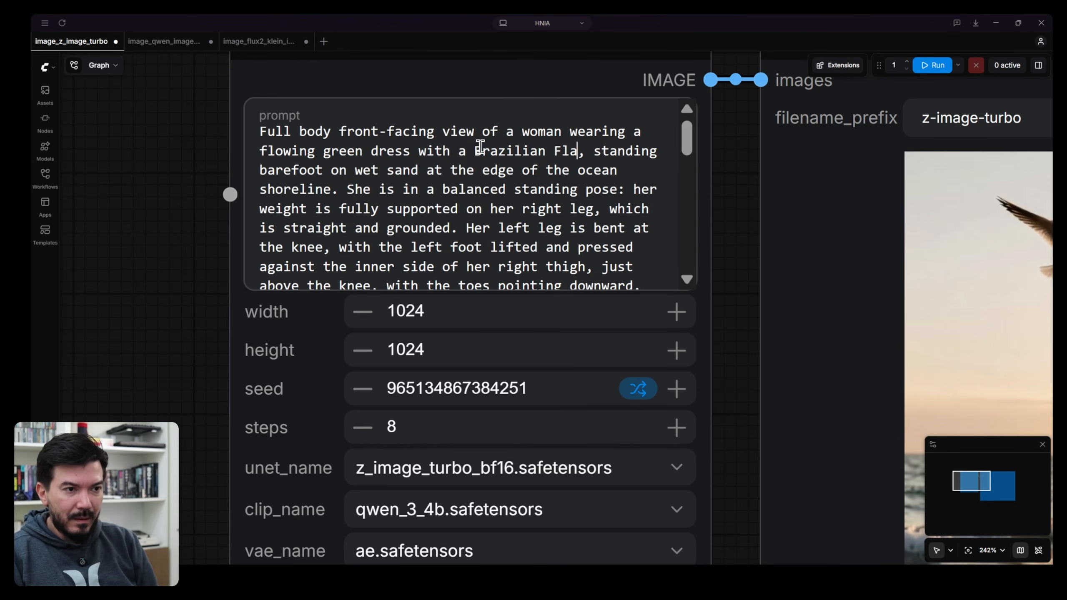
type("in the chest are")
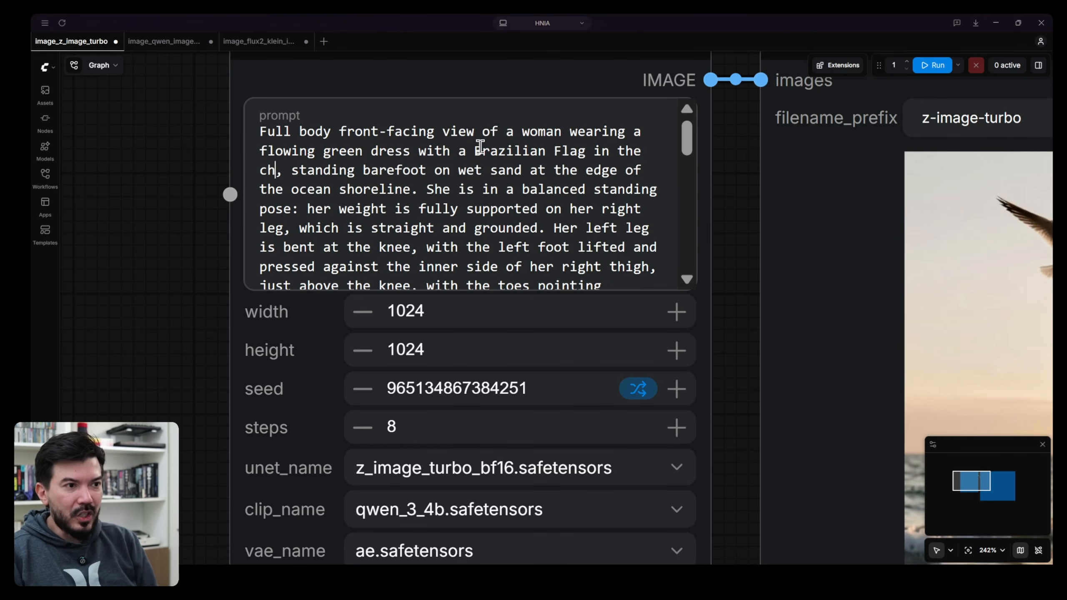
type("a")
key("ctrl+Return")
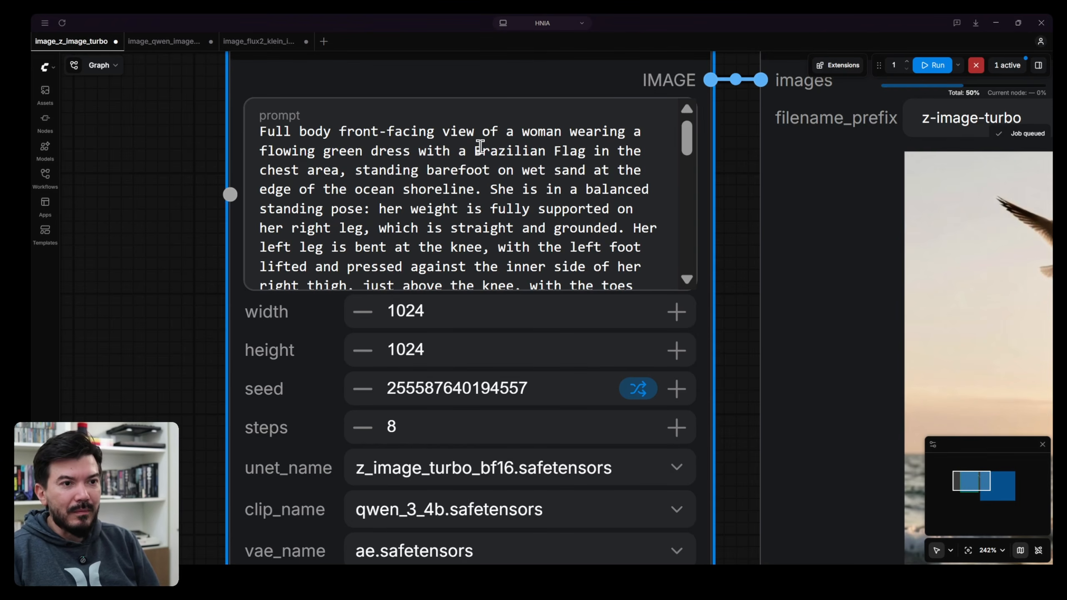
Step: Inspect the Z-Image-Turbo yoga-pose image with the Brazilian flag dress and open it full size in the browser
scroll(615, 254, "down", 1)
scroll(616, 254, "down", 3)
scroll(727, 248, "down", 8)
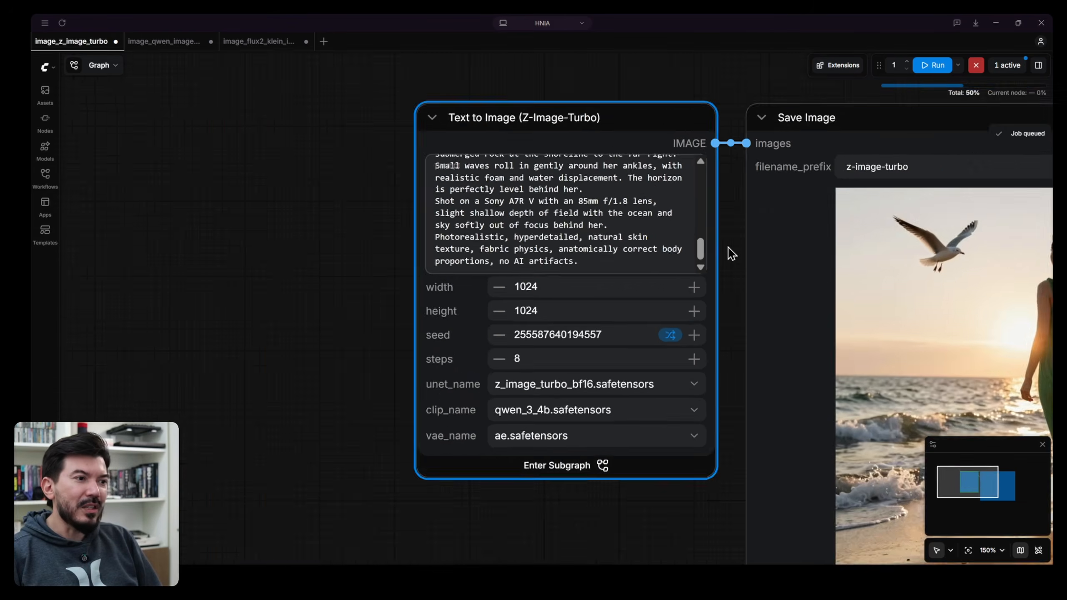
scroll(613, 280, "up", 5)
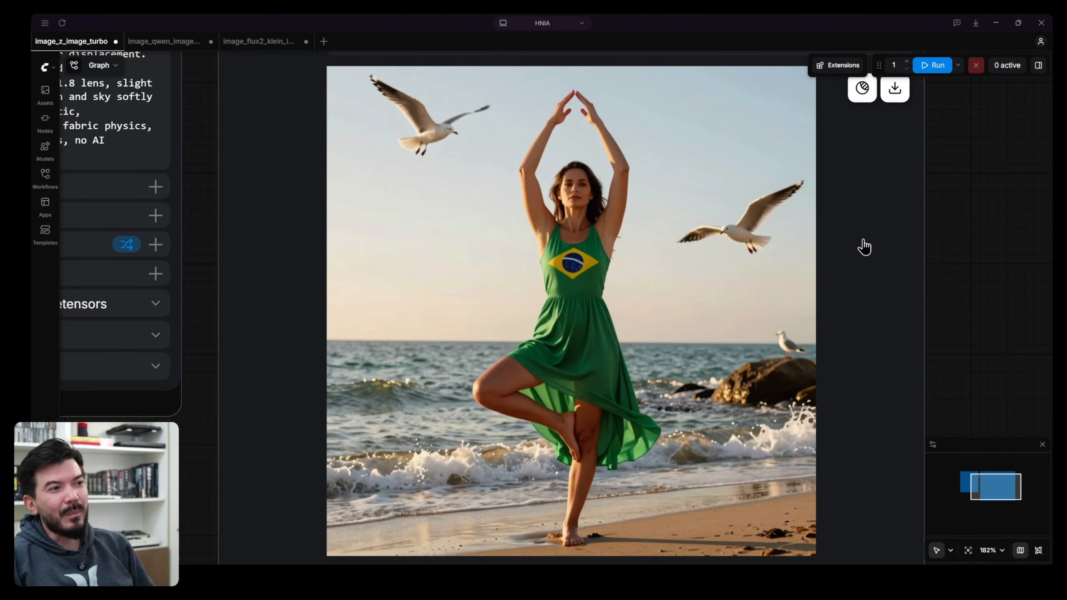
right_click(624, 176)
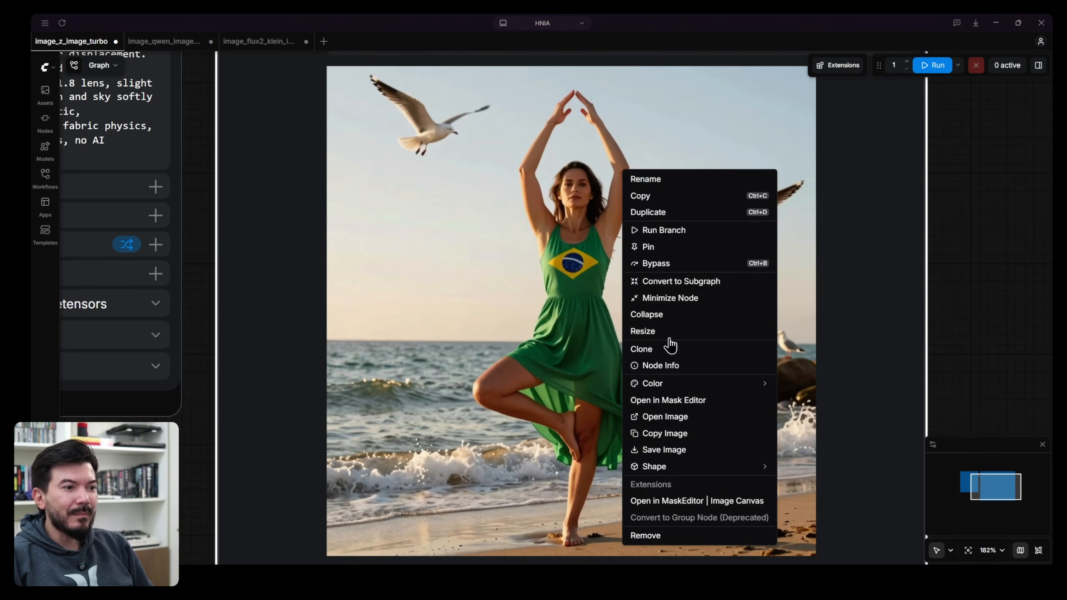
left_click(678, 418)
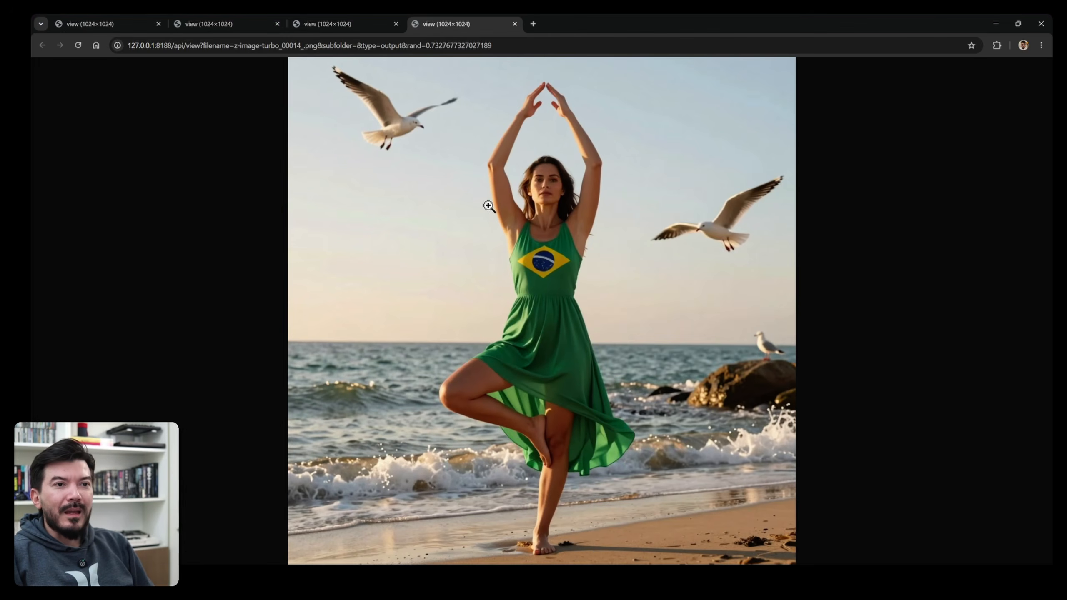
Step: Open the yoga-pose images from the Qwen Image Edit 2511 and Flux.2 Klein workflows full size in separate browser tabs
key("alt+Tab")
left_click(163, 41)
right_click(652, 290)
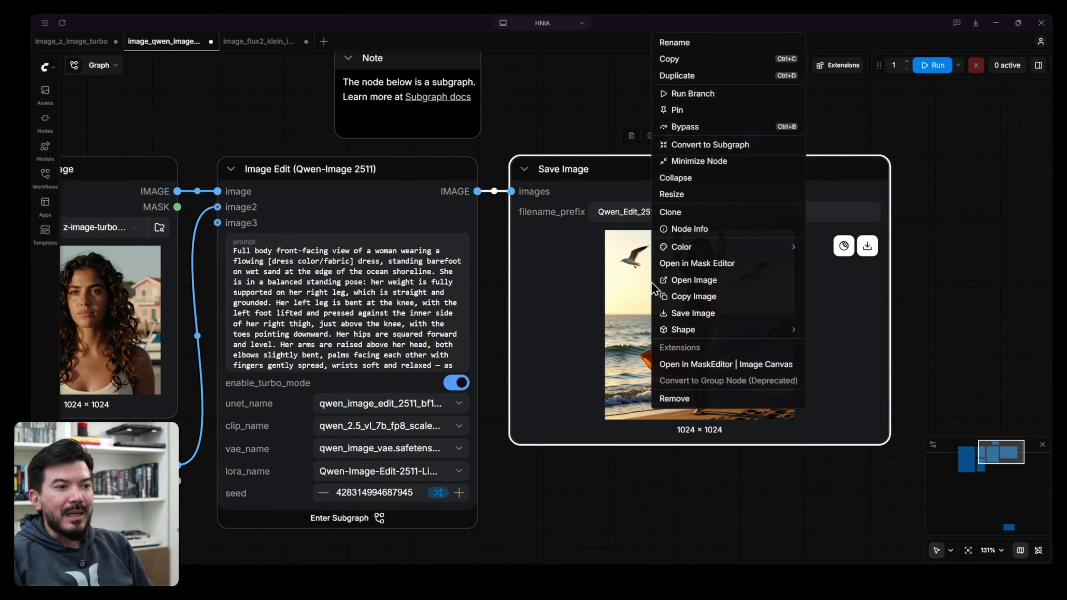
left_click(694, 280)
key("alt+Tab")
left_click(257, 42)
right_click(732, 247)
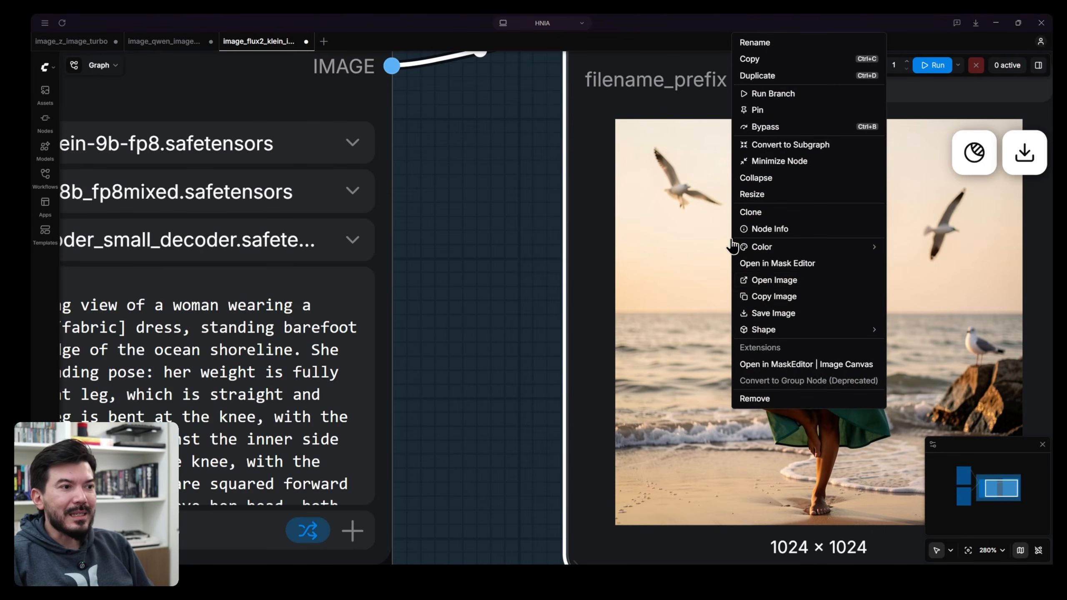
left_click(752, 277)
Step: View the Z-Image-Turbo, Qwen Image Edit 2511 and Flux.2 Klein yoga-pose images one after another to compare pose and details
left_click(437, 25)
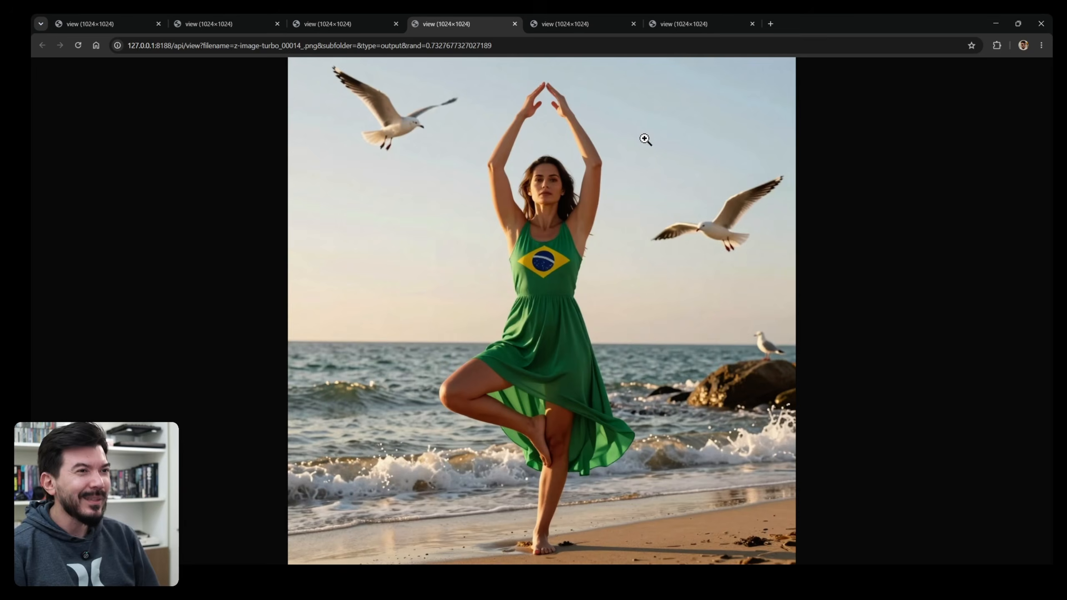
left_click(582, 25)
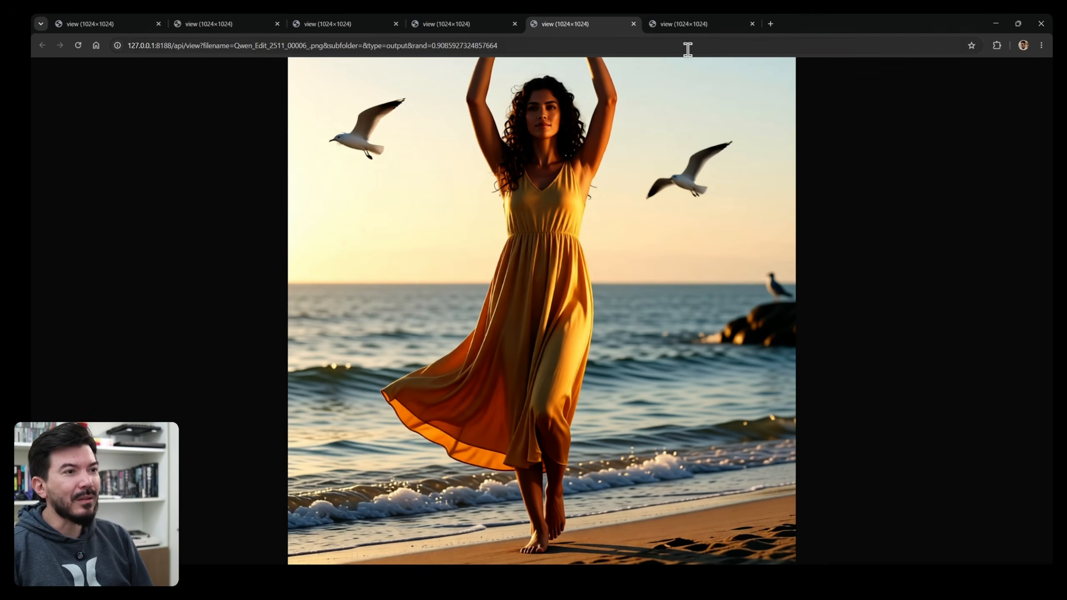
left_click(694, 24)
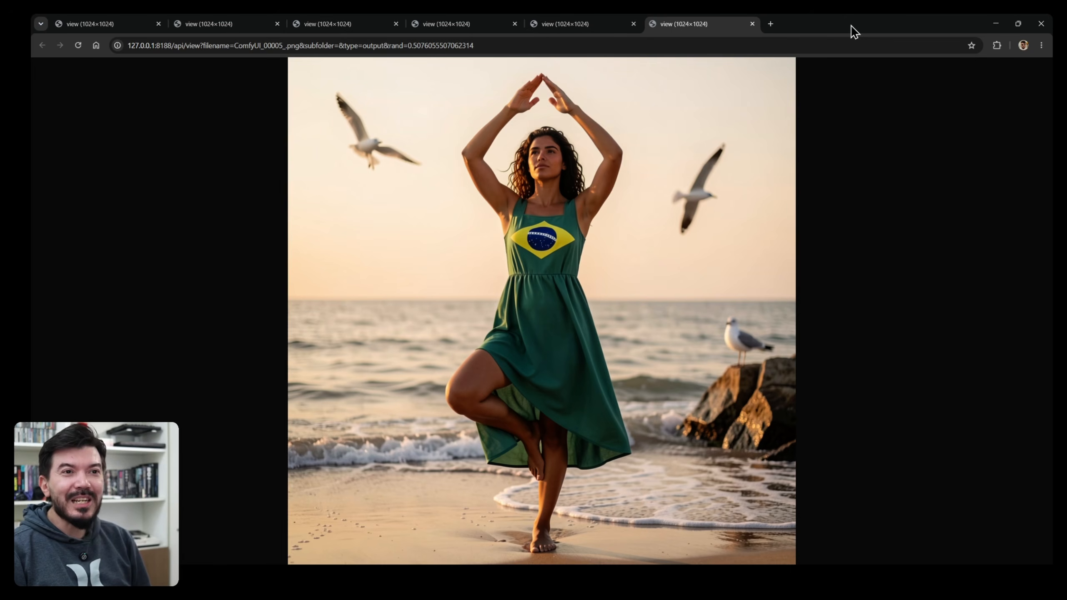
Step: Alternate between the Z-Image-Turbo and Flux.2 Klein images to compare their pose, flag, lighting and realism
left_click(486, 30)
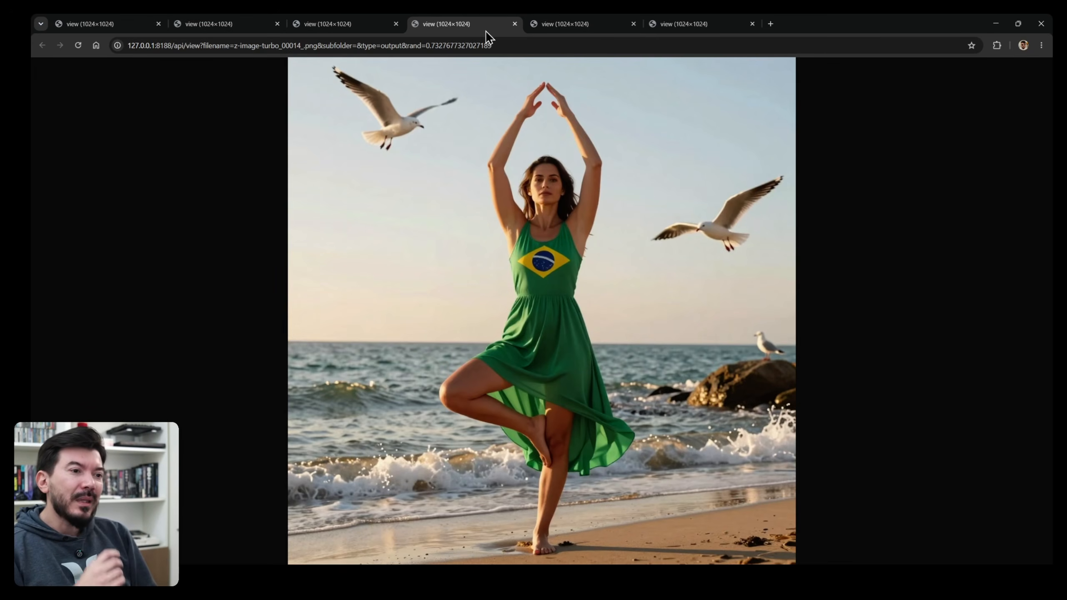
left_click(732, 23)
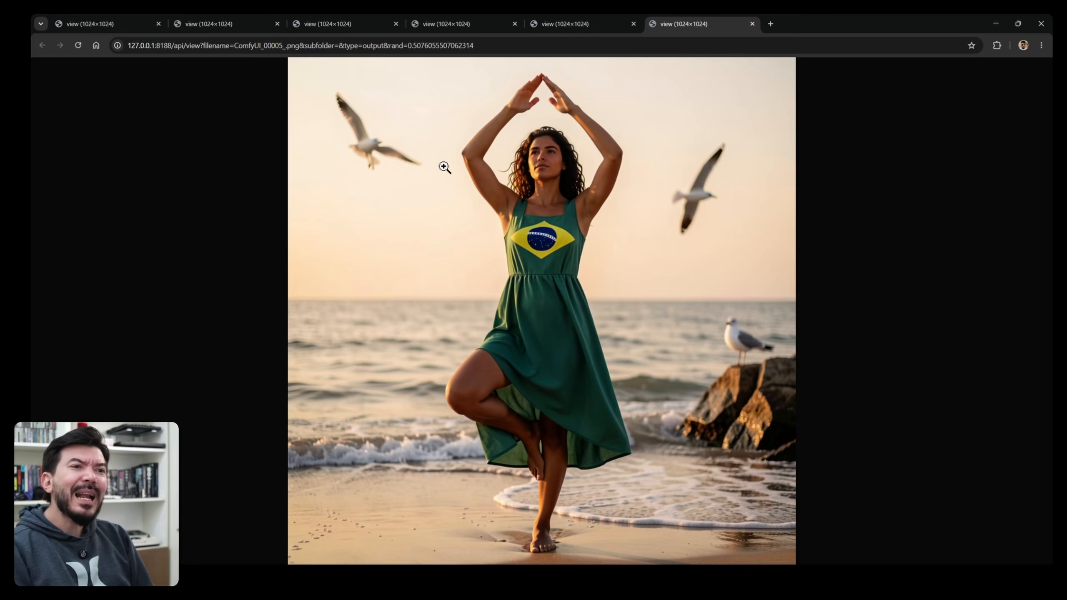
left_click(442, 26)
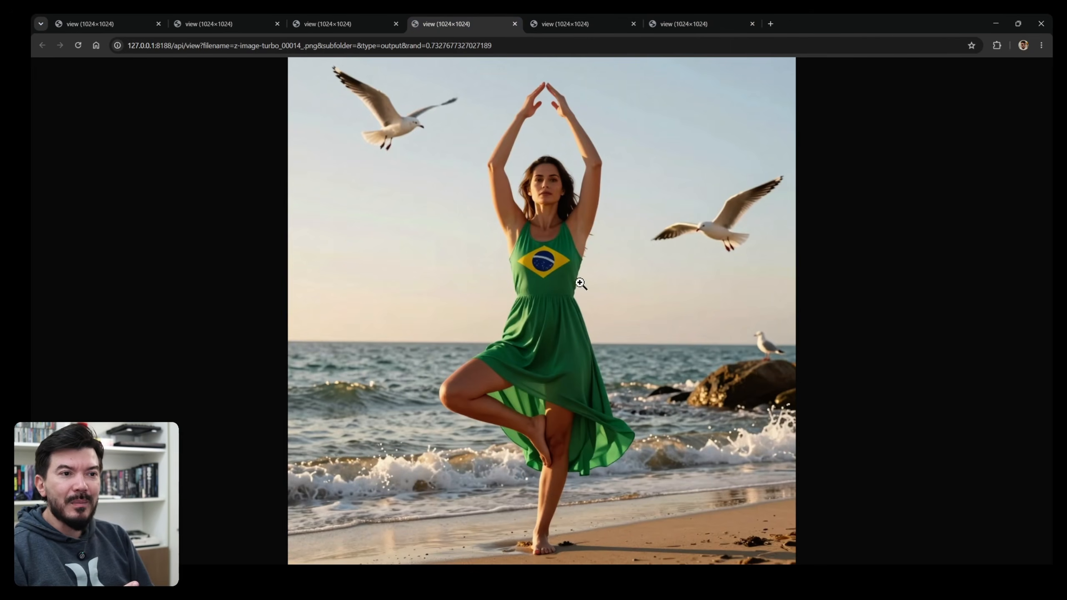
left_click(677, 23)
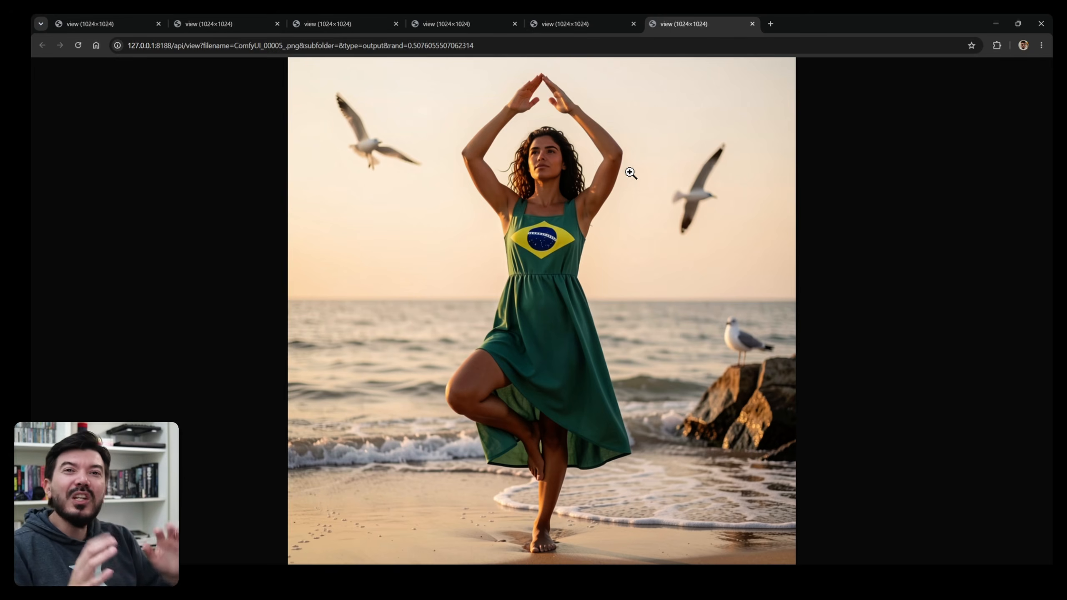
left_click(455, 25)
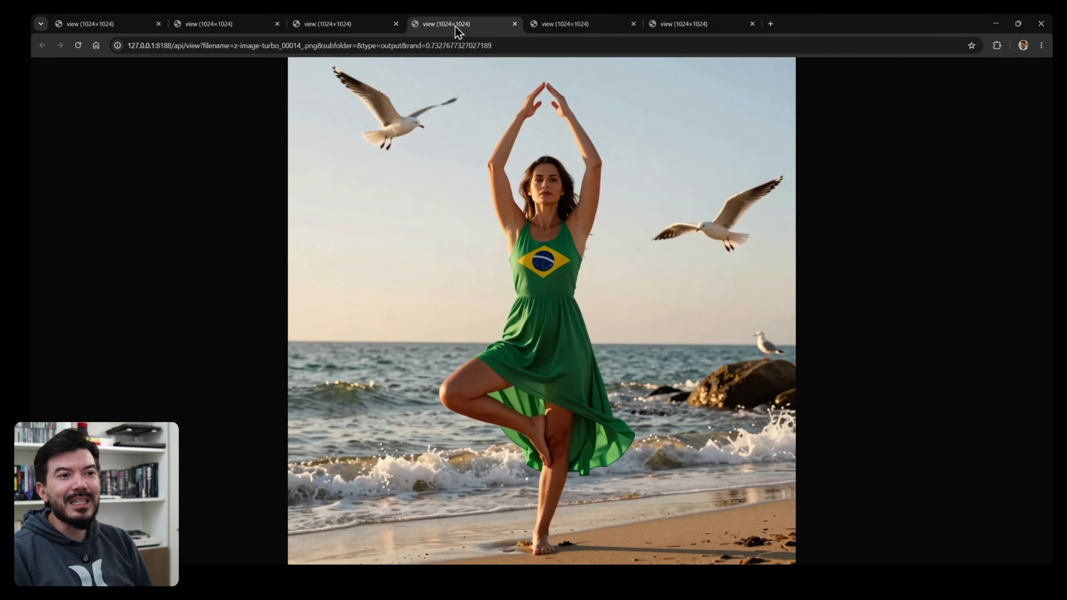
left_click(683, 26)
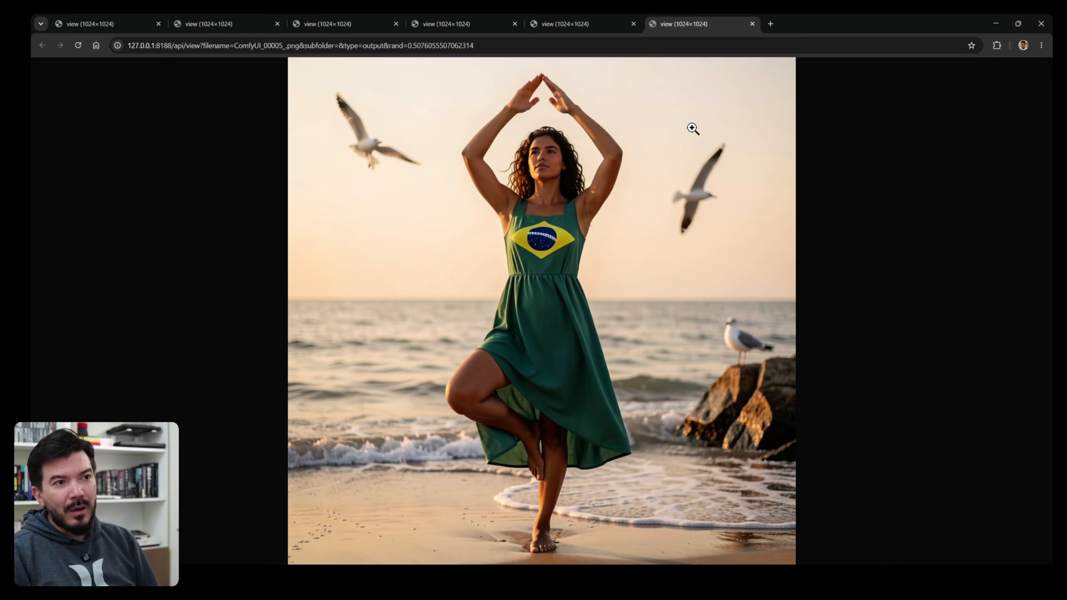
Step: Recheck the Qwen Image Edit 2511 yoga-pose image against the Z-Image-Turbo one to finish the comparison
left_click(554, 26)
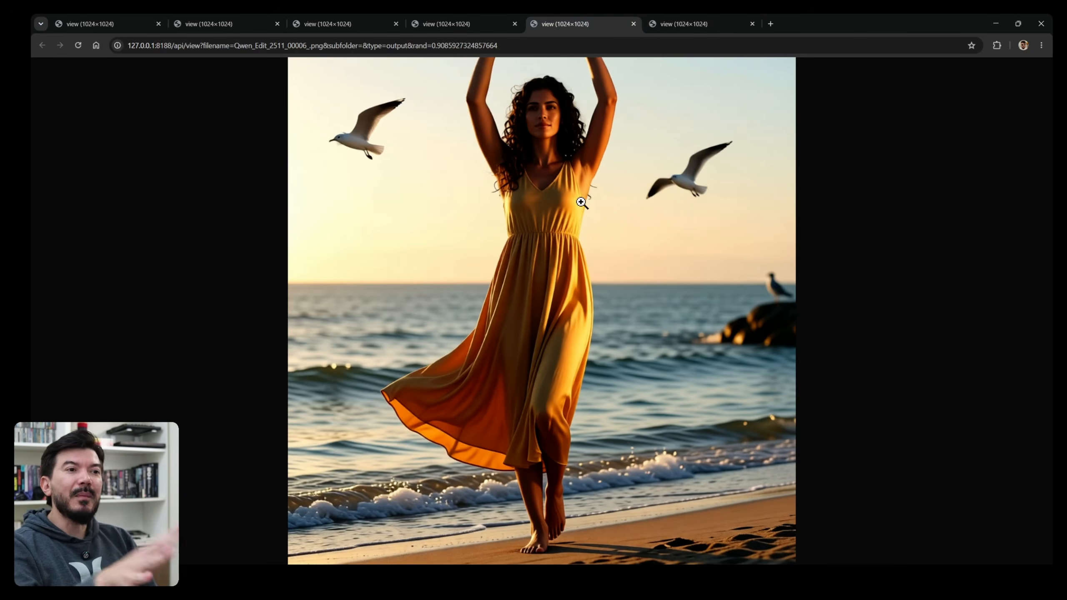
left_click(460, 27)
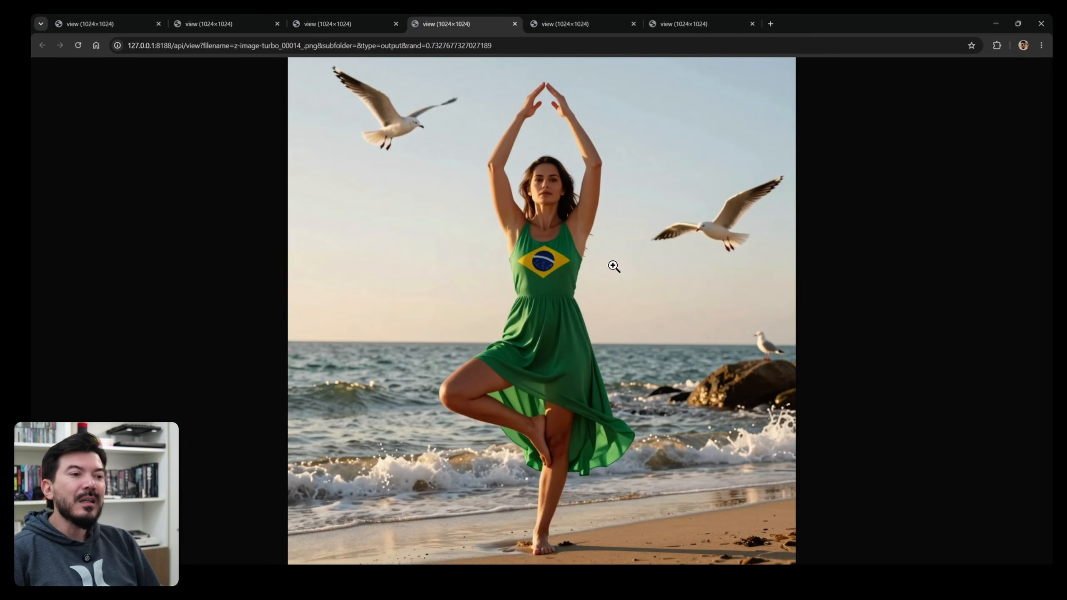
left_click(546, 579)
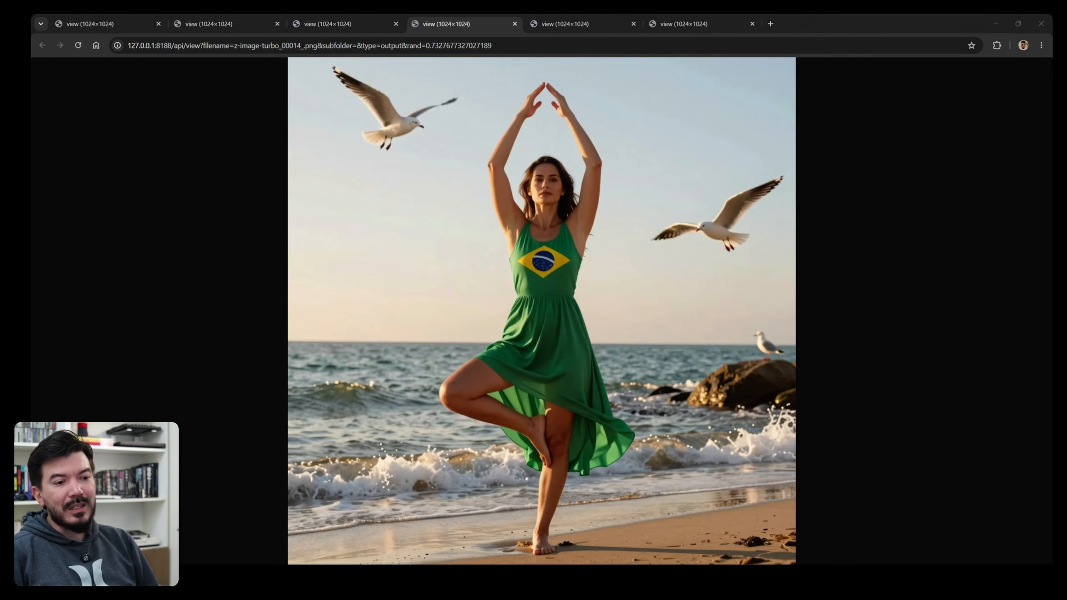